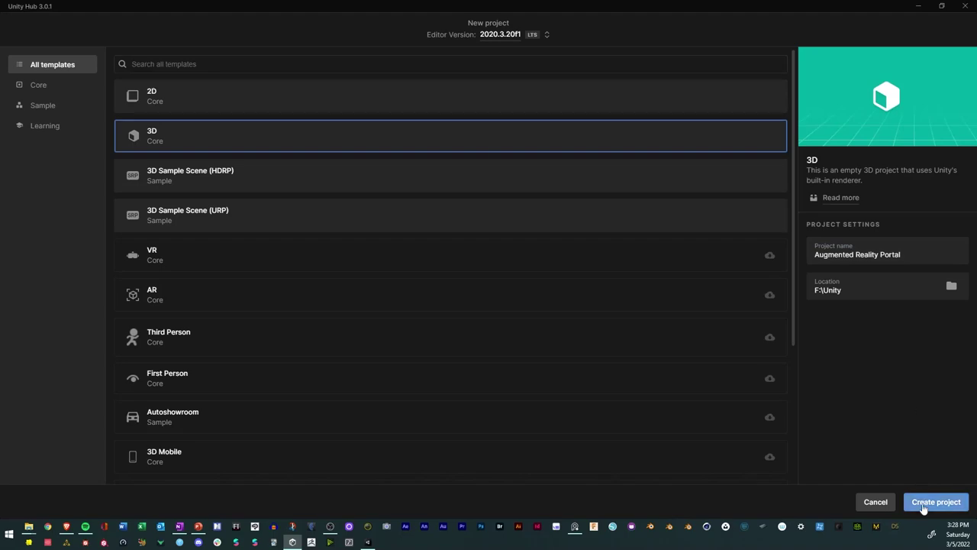
Open the 3D World project, then orbit and zoom the Scene view around the cube
{"action": "left_click", "coordinate": [922, 507]}
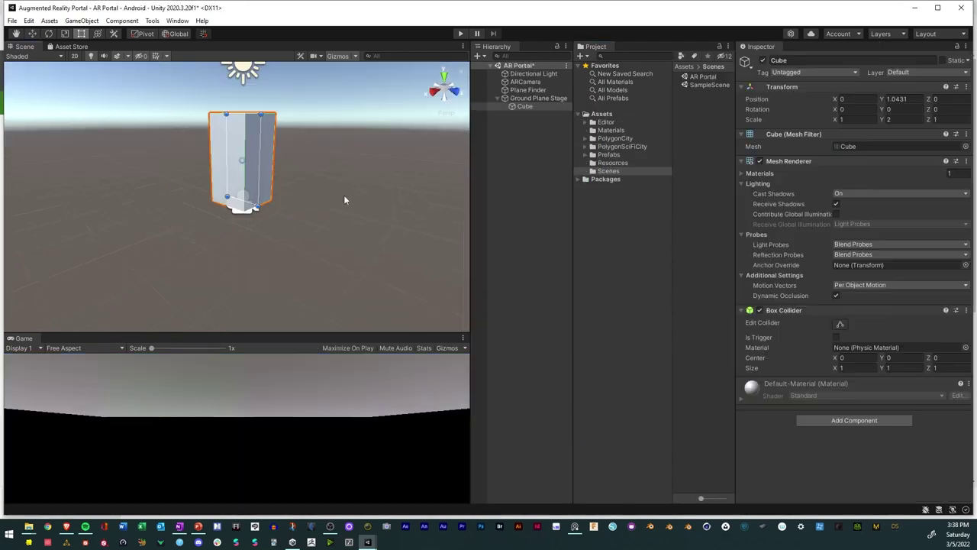
{"action": "left_click", "coordinate": [344, 194]}
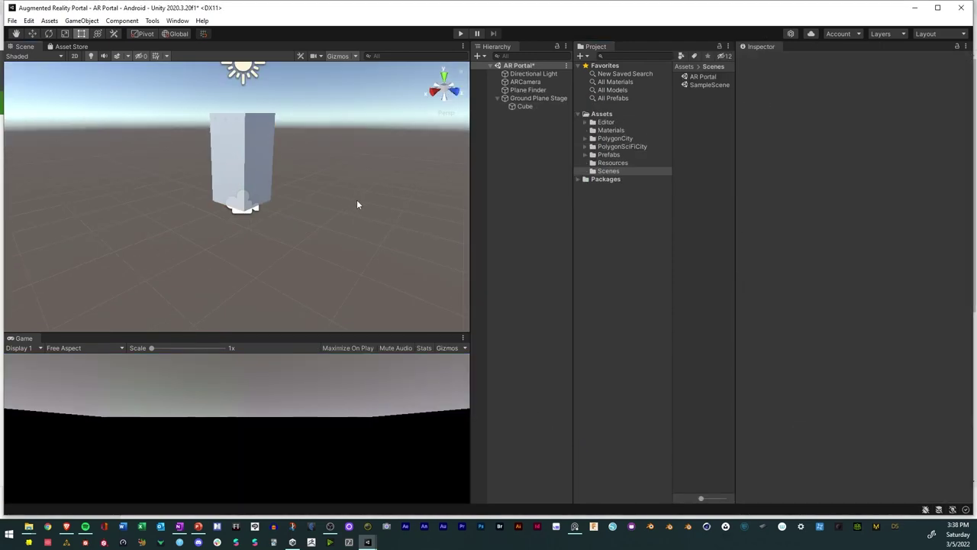
{"action": "left_click_drag", "start_coordinate": [357, 199], "coordinate": [205, 188], "text": "alt"}
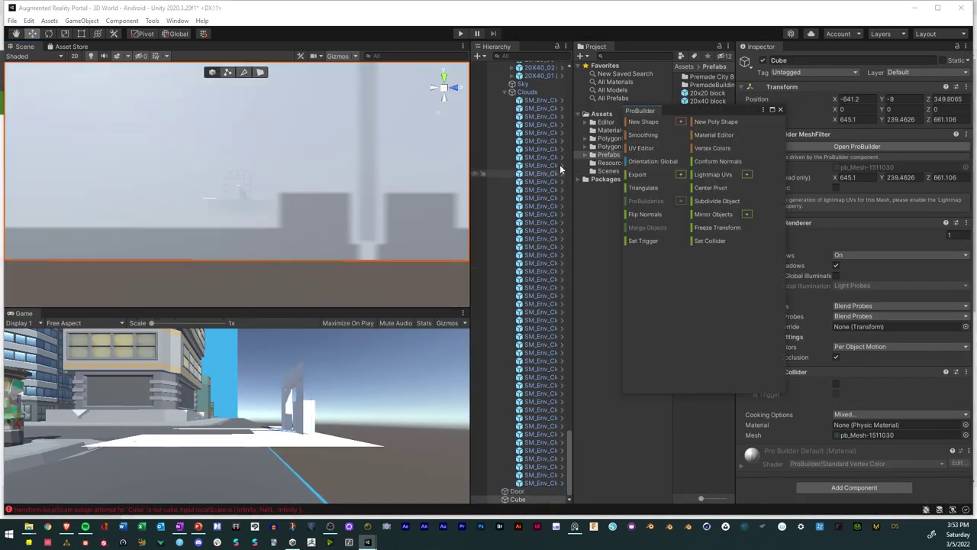
{"action": "scroll", "coordinate": [652, 307], "scroll_direction": "down", "scroll_amount": 1}
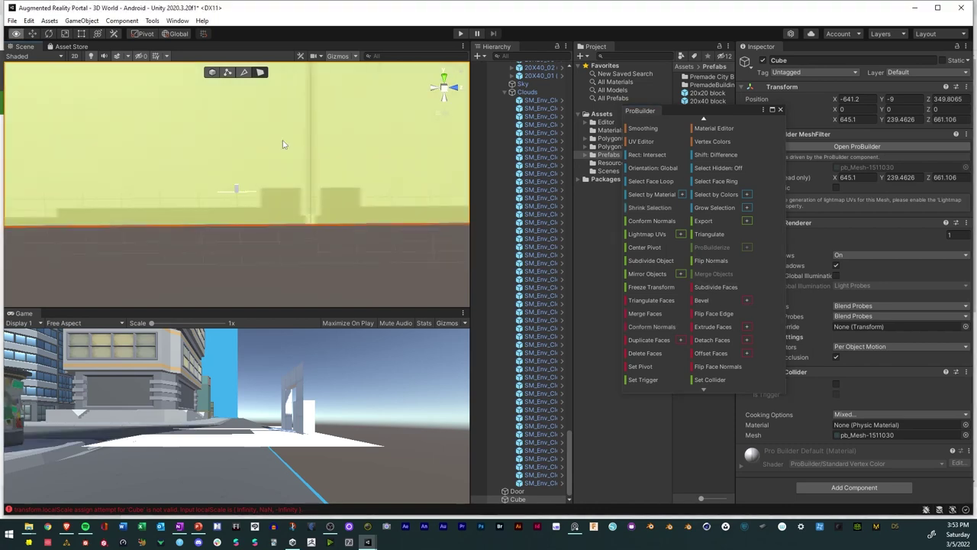
{"action": "scroll", "coordinate": [283, 141], "scroll_direction": "down", "scroll_amount": 5}
Select the large backdrop cube and orbit the view down to street level
{"action": "left_click", "coordinate": [326, 222]}
{"action": "left_click", "coordinate": [320, 236]}
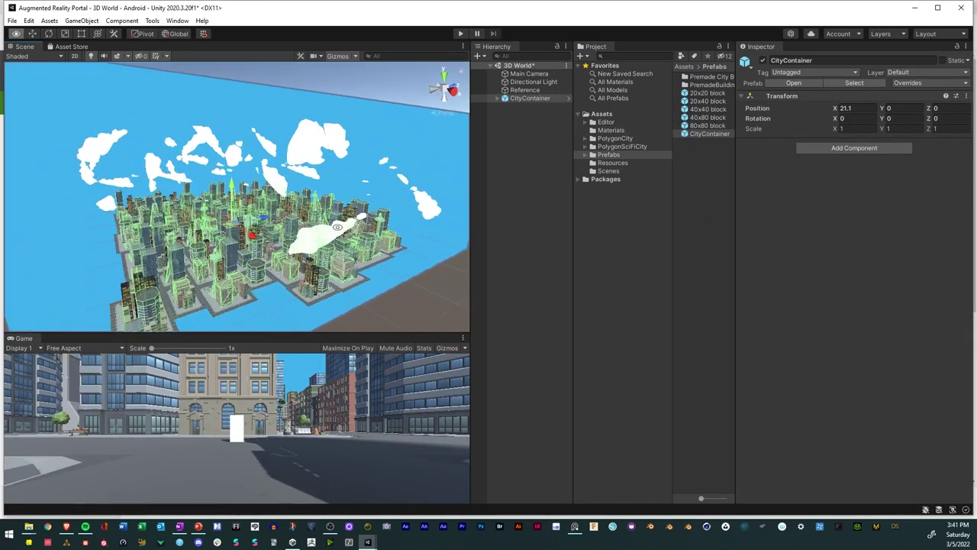
{"action": "left_click_drag", "start_coordinate": [302, 320], "coordinate": [947, 283], "text": "alt"}
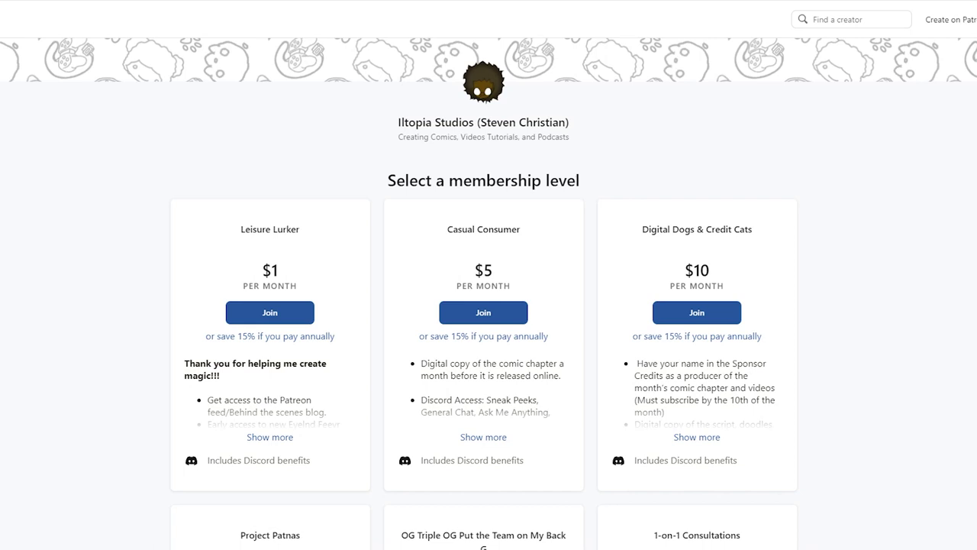
Scroll down to the second row of Patreon tiers, then back up
{"action": "scroll", "coordinate": [489, 305], "scroll_direction": "down", "scroll_amount": 5}
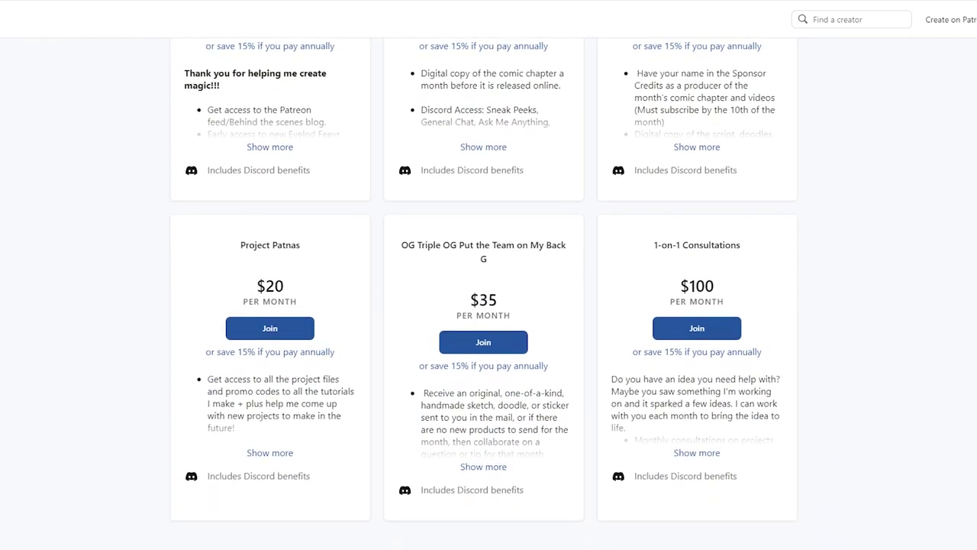
{"action": "scroll", "coordinate": [488, 305], "scroll_direction": "up", "scroll_amount": 7}
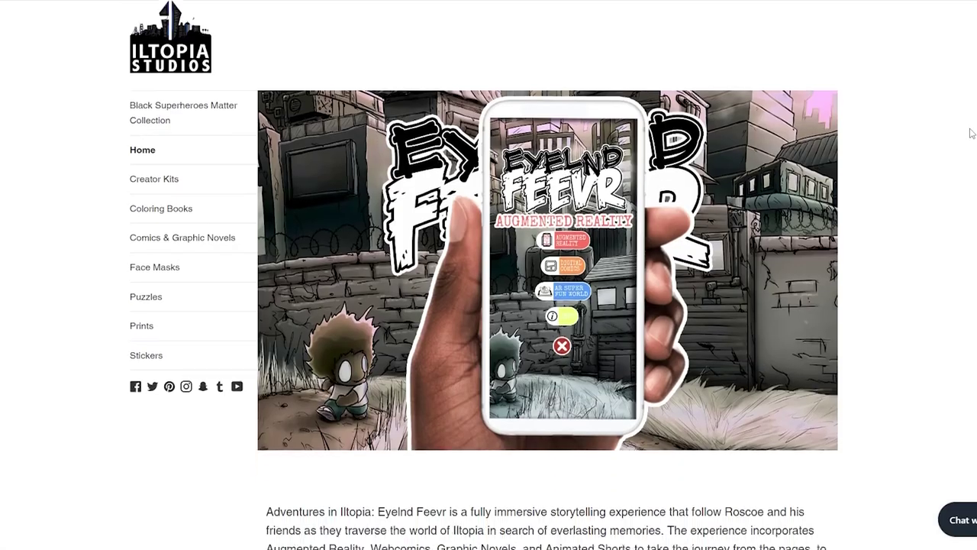
Scroll down shop.iltopia.com through the AR books, Seasons, merch and AR demo sections
{"action": "scroll", "coordinate": [971, 132], "scroll_direction": "down", "scroll_amount": 4}
{"action": "scroll", "coordinate": [971, 132], "scroll_direction": "down", "scroll_amount": 7}
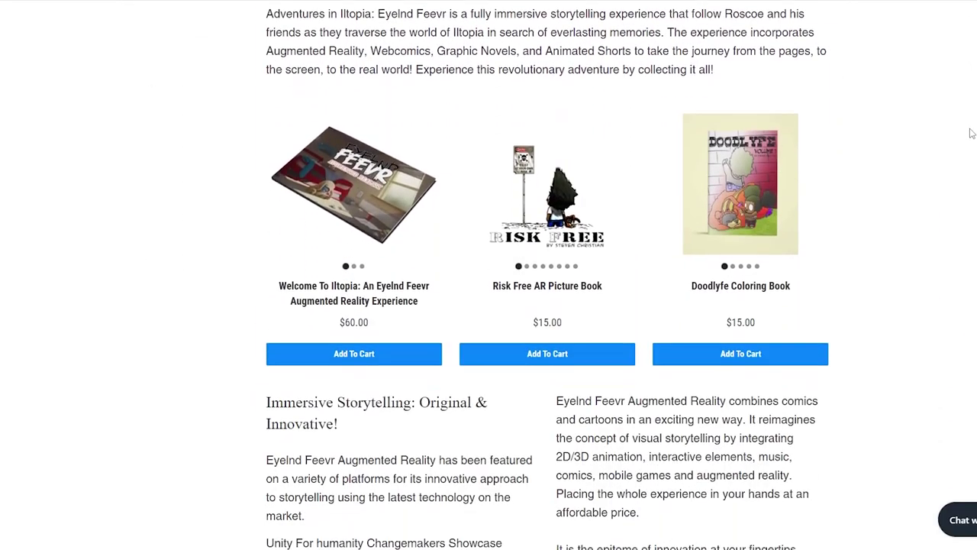
{"action": "scroll", "coordinate": [971, 132], "scroll_direction": "down", "scroll_amount": 8}
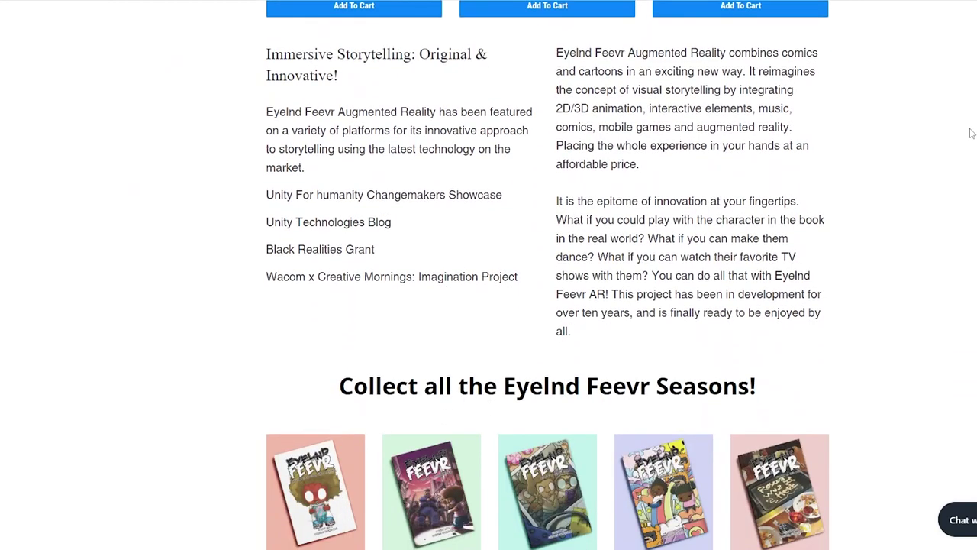
{"action": "scroll", "coordinate": [971, 132], "scroll_direction": "down", "scroll_amount": 5}
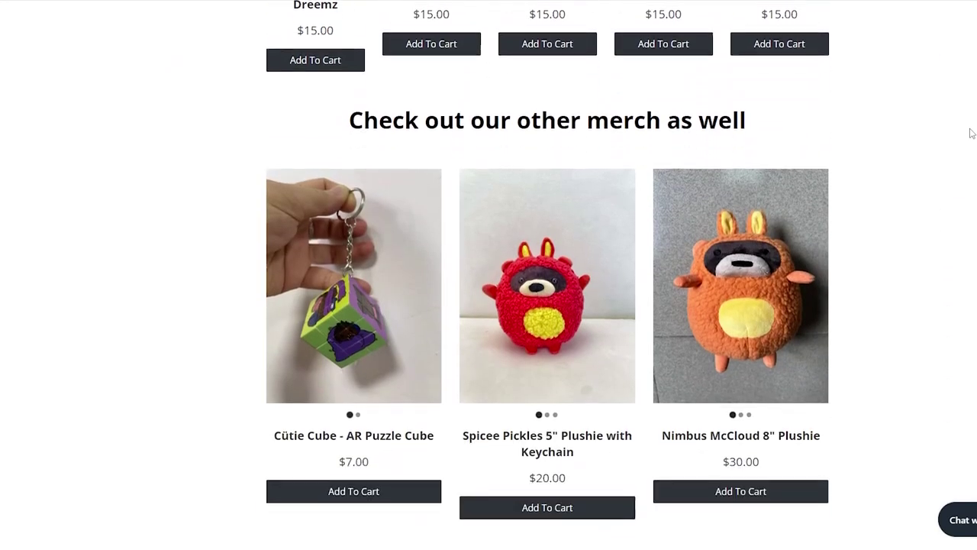
{"action": "scroll", "coordinate": [971, 132], "scroll_direction": "down", "scroll_amount": 8}
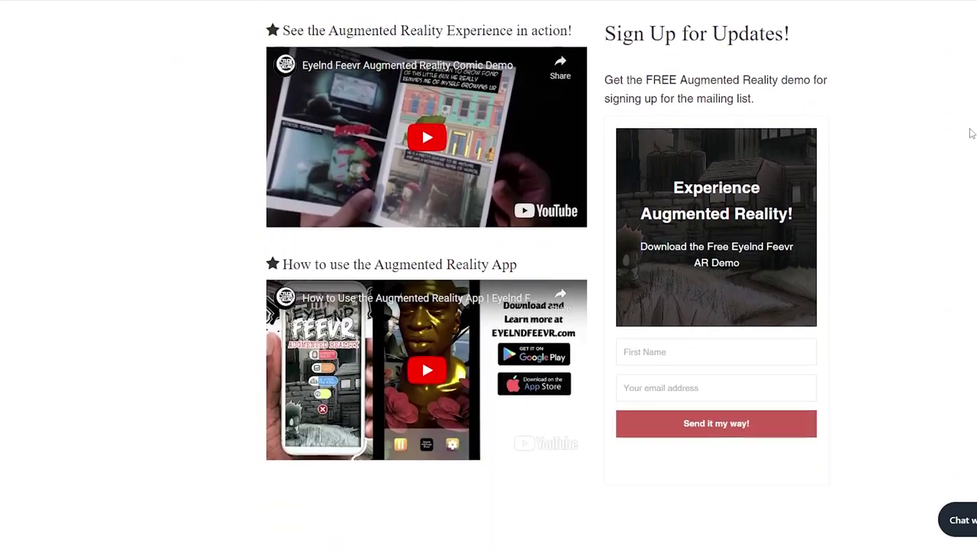
{"action": "scroll", "coordinate": [971, 132], "scroll_direction": "down", "scroll_amount": 3}
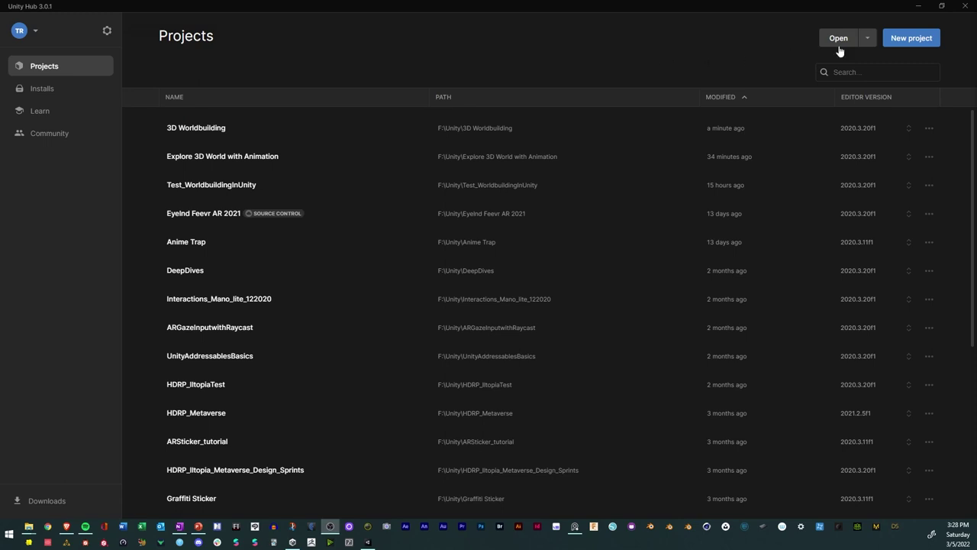
Start a 3D-template project, name it 'Augmented Reality Portal', and create it
{"action": "left_click", "coordinate": [905, 41]}
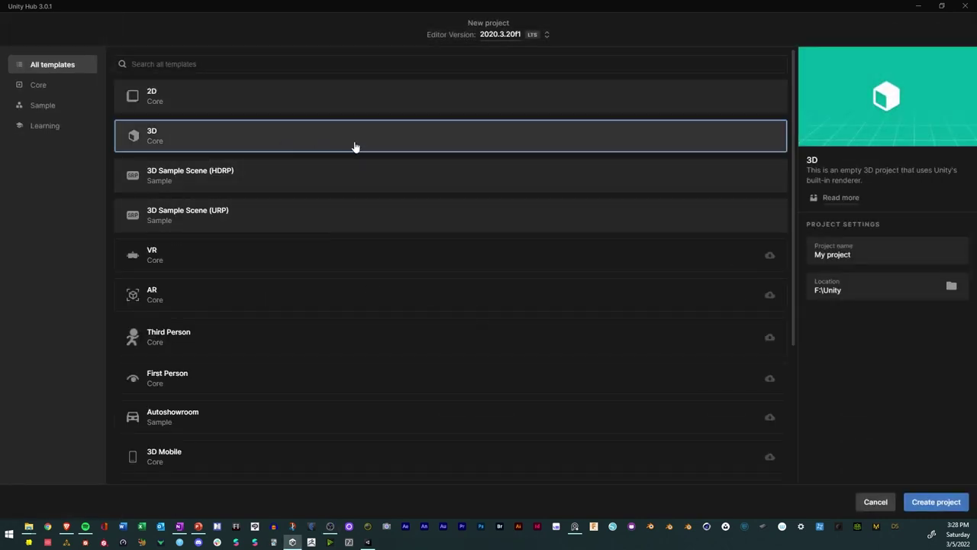
{"action": "triple_click", "coordinate": [866, 257]}
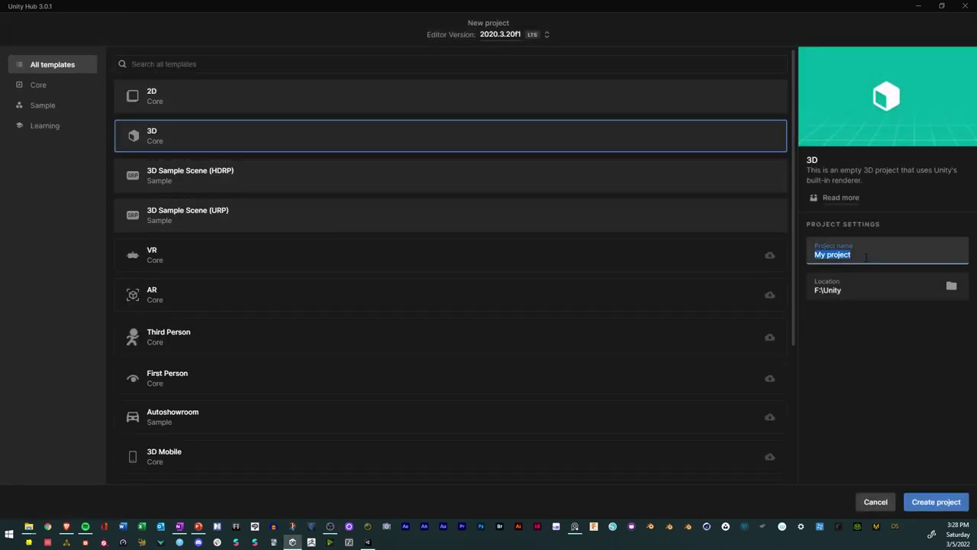
{"action": "type", "text": "Augmented "}
{"action": "type", "text": "Reality Po"}
{"action": "type", "text": "rtf"}
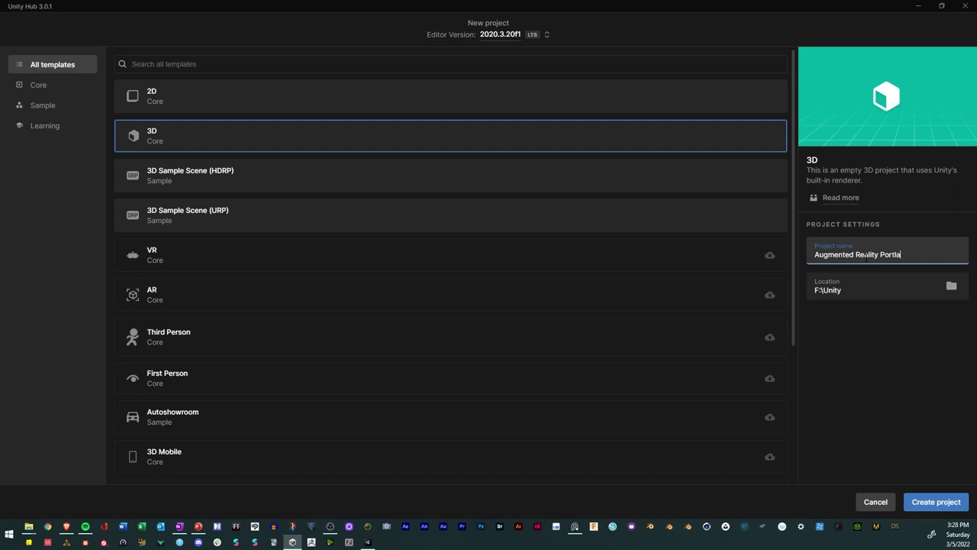
{"action": "key", "text": "BackSpace"}
{"action": "key", "text": "BackSpace"}
{"action": "type", "text": "tal"}
{"action": "left_click", "coordinate": [916, 351]}
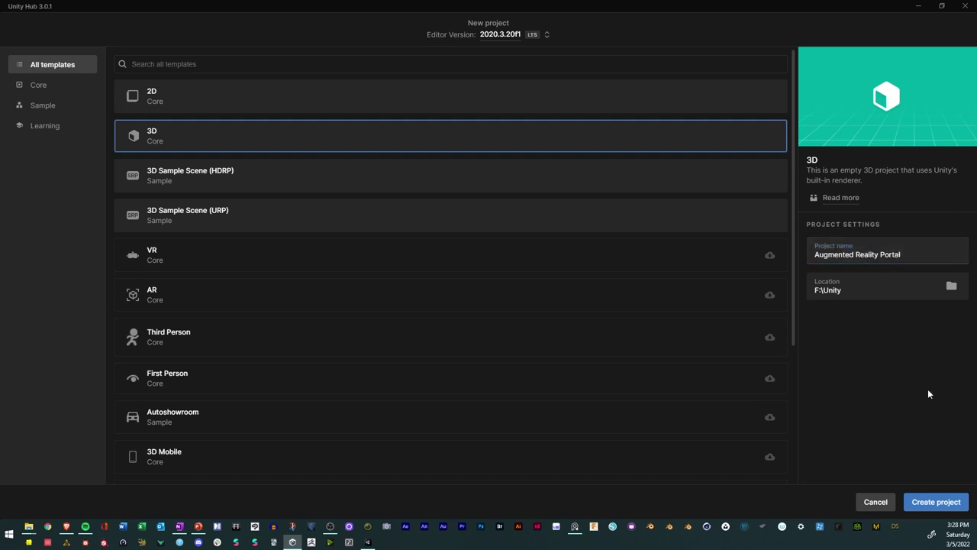
{"action": "left_click", "coordinate": [923, 505]}
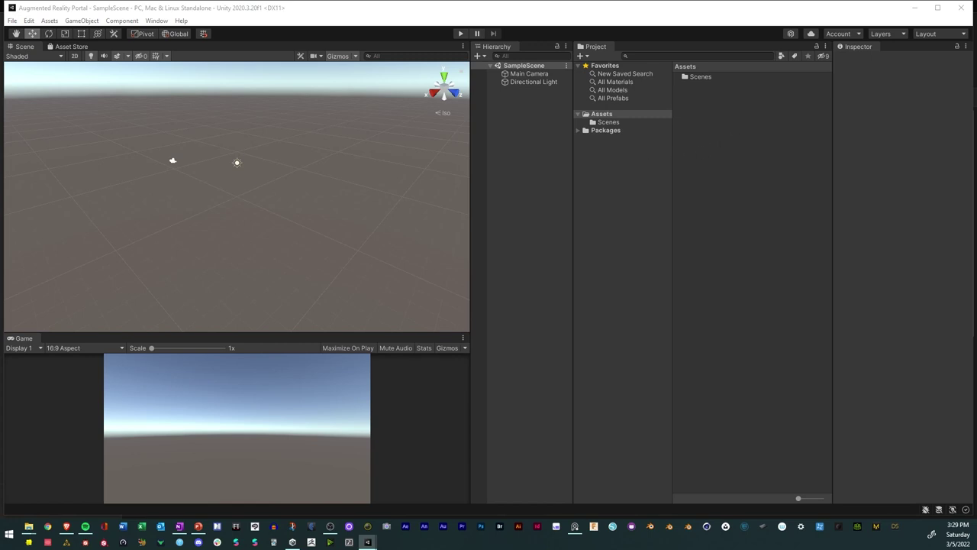
Switch the platform to Android in Build Settings and open Player Settings
{"action": "left_click", "coordinate": [12, 21]}
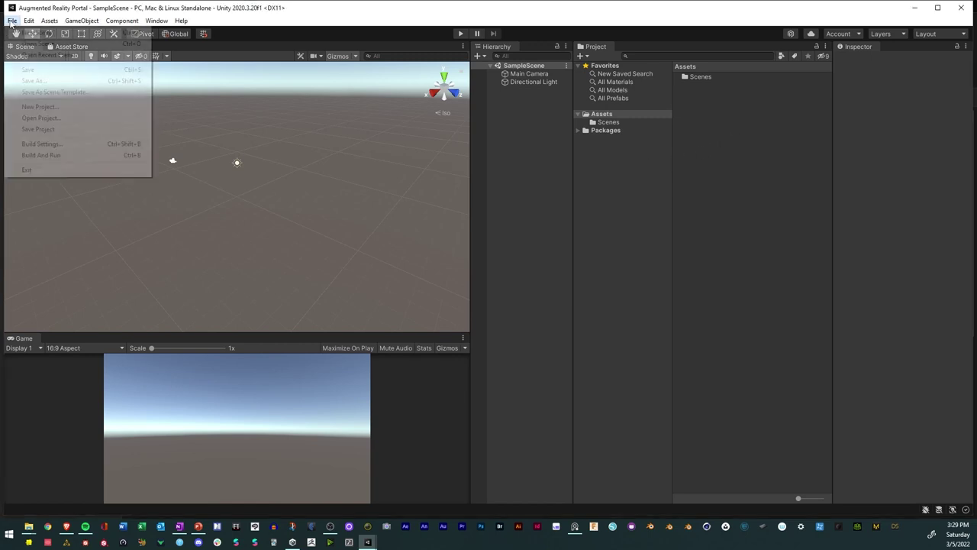
{"action": "left_click", "coordinate": [41, 144]}
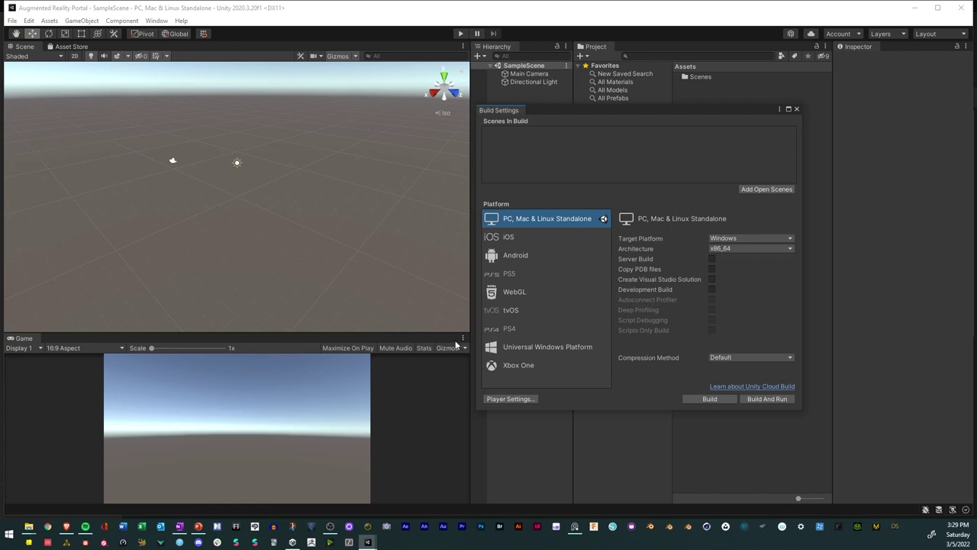
{"action": "left_click", "coordinate": [524, 258]}
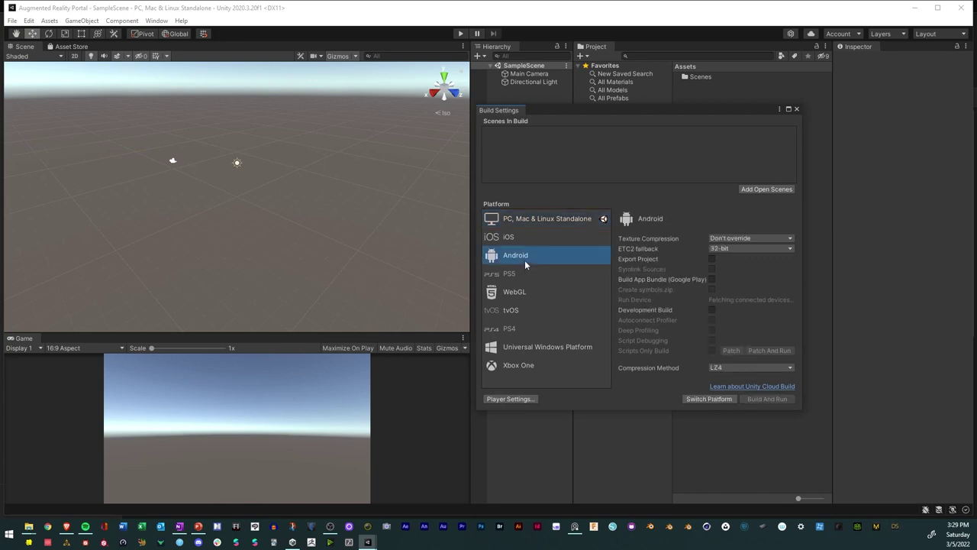
{"action": "left_click", "coordinate": [695, 400]}
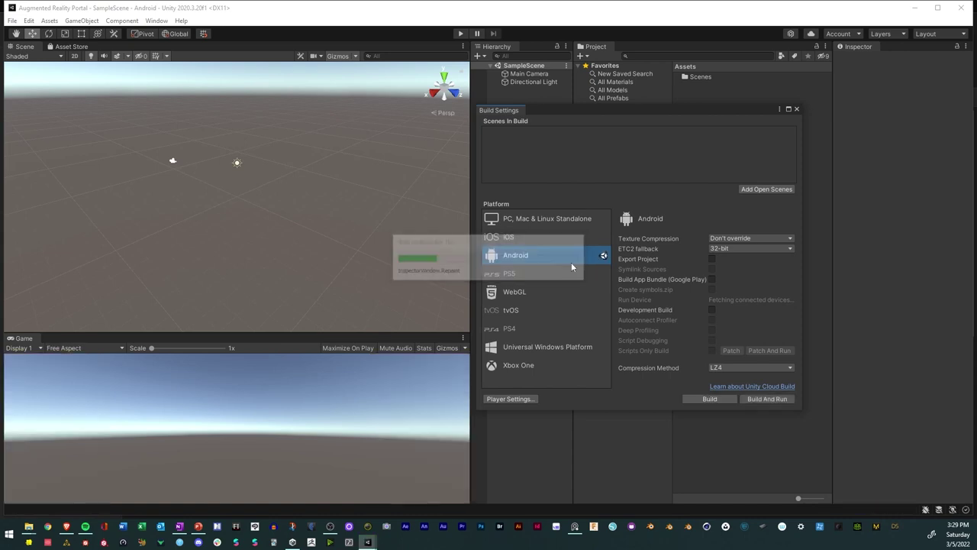
{"action": "left_click", "coordinate": [506, 398]}
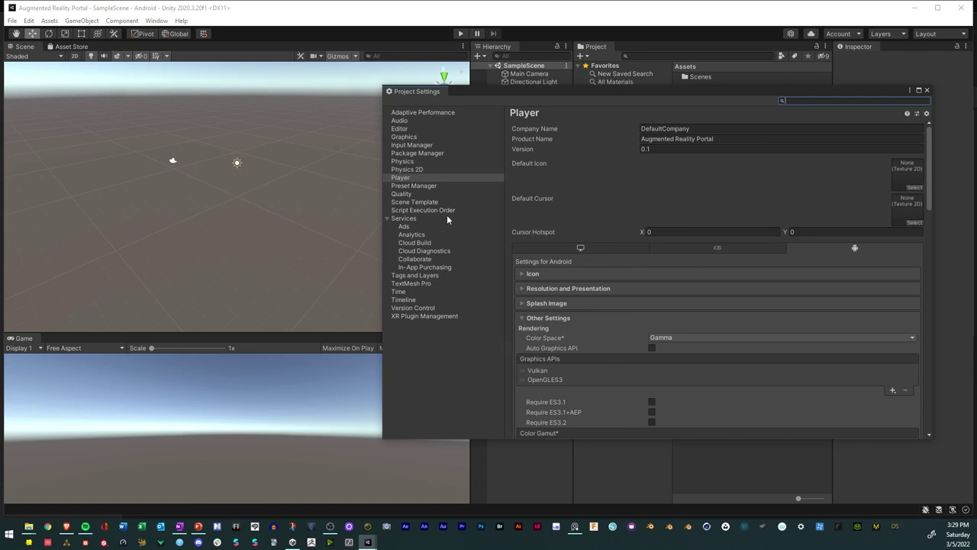
Check the Quality levels, then remove Vulkan from Graphics APIs and disable multithreaded rendering
{"action": "left_click", "coordinate": [403, 193]}
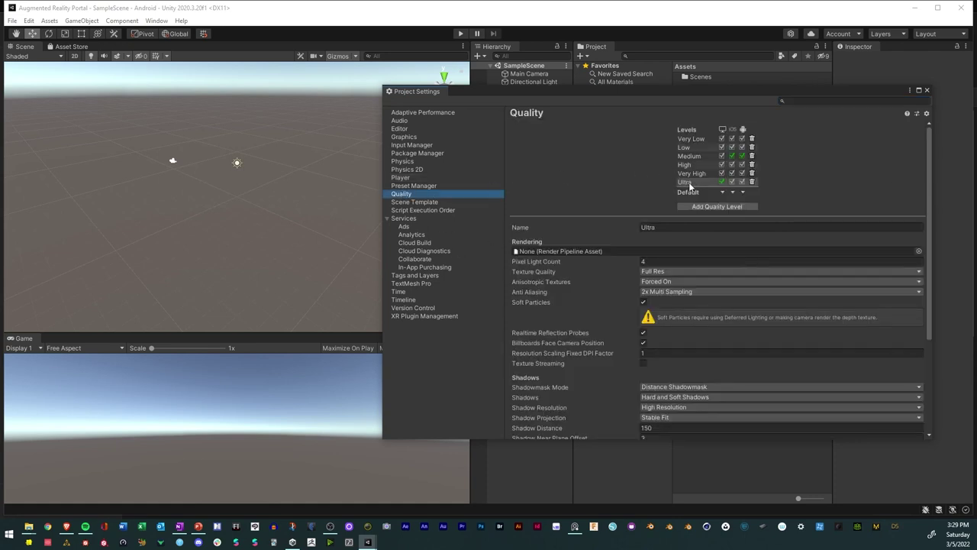
{"action": "left_click", "coordinate": [690, 156]}
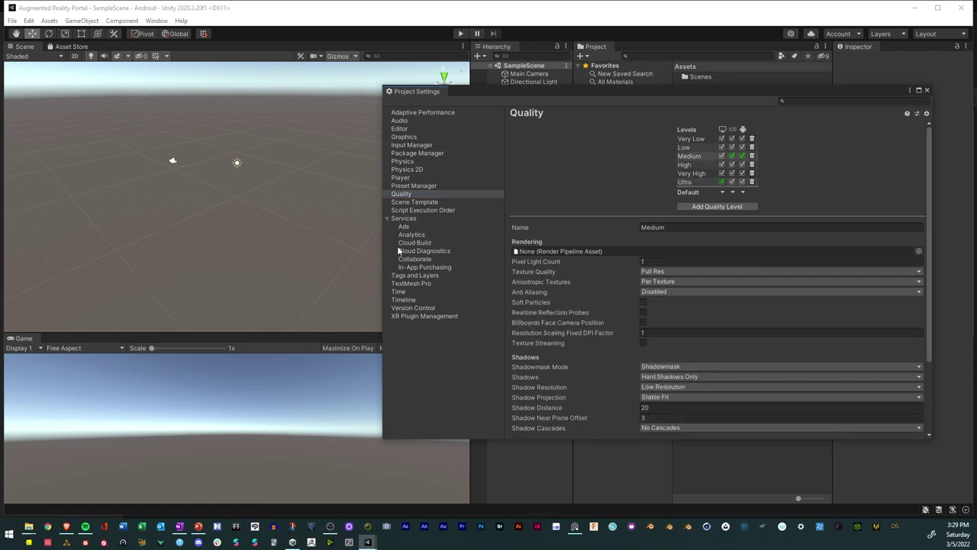
{"action": "left_click", "coordinate": [402, 178]}
{"action": "scroll", "coordinate": [710, 301], "scroll_direction": "down", "scroll_amount": 5}
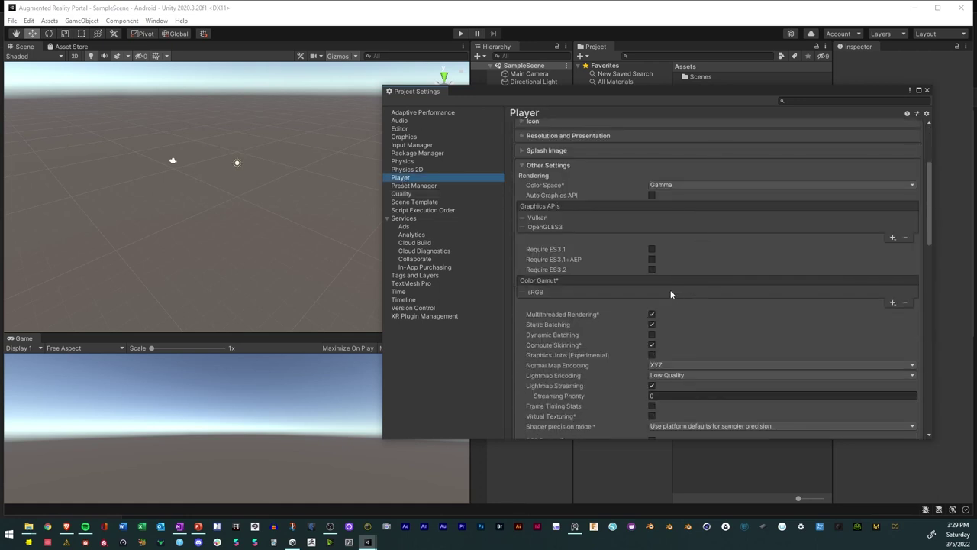
{"action": "left_click", "coordinate": [548, 218]}
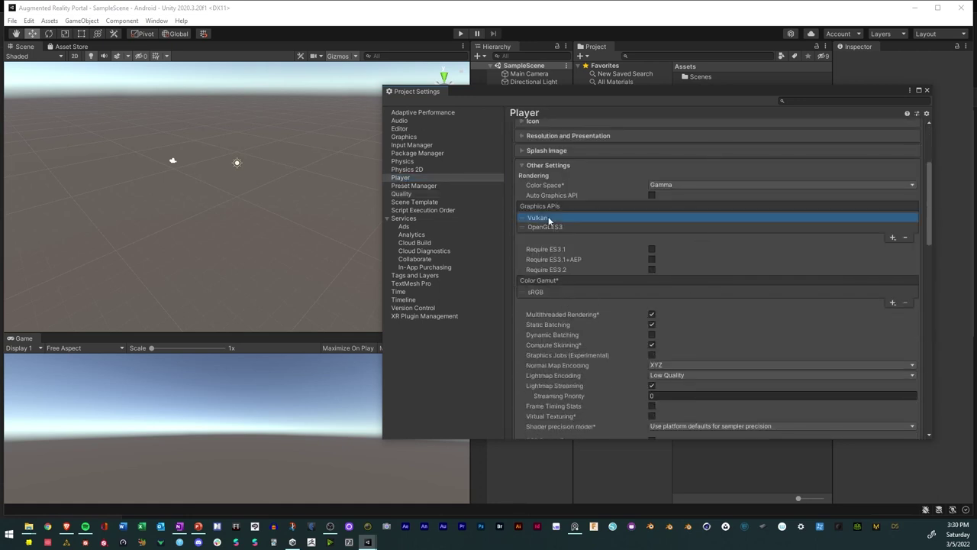
{"action": "left_click", "coordinate": [905, 239]}
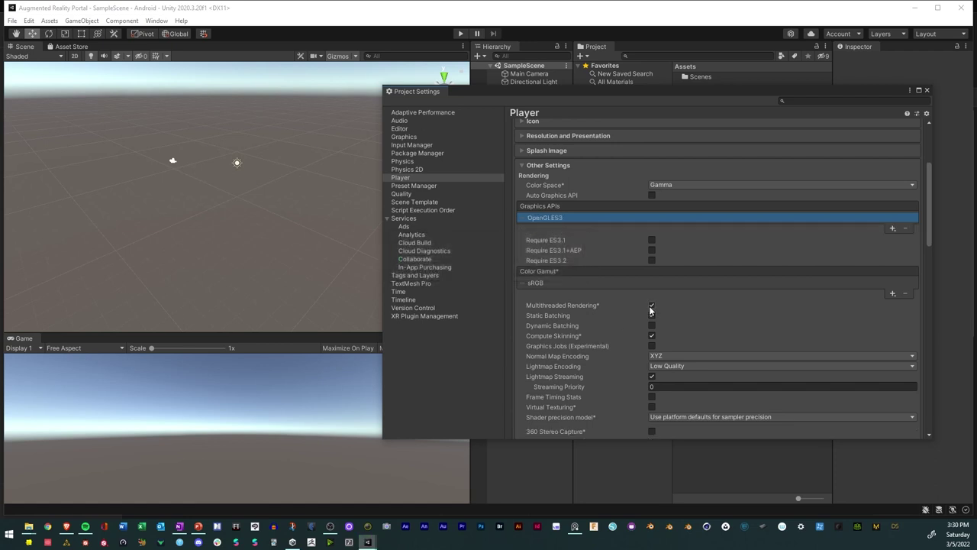
{"action": "left_click", "coordinate": [651, 306]}
Set the Scripting Backend to IL2CPP and keep API Compatibility at .NET Standard 2.0
{"action": "scroll", "coordinate": [578, 311], "scroll_direction": "down", "scroll_amount": 10}
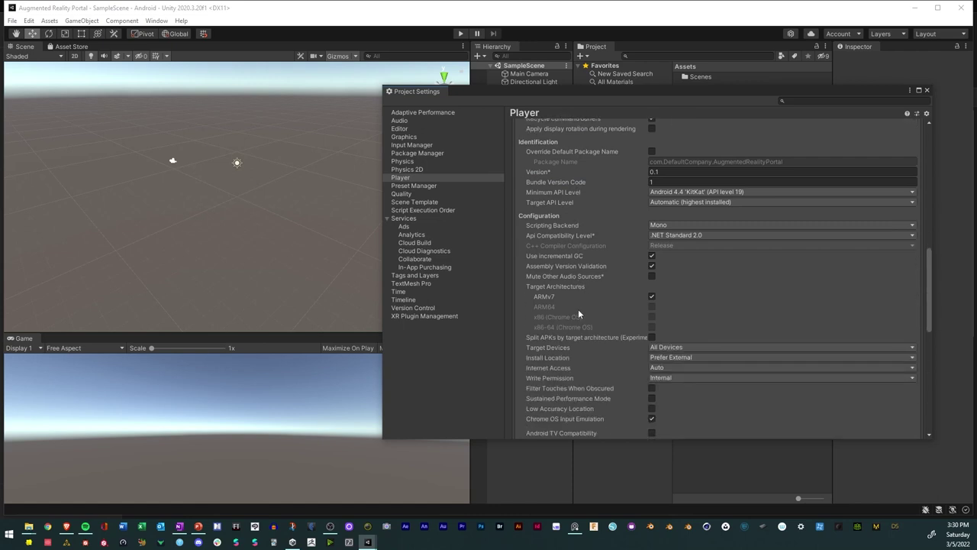
{"action": "scroll", "coordinate": [590, 313], "scroll_direction": "down", "scroll_amount": 2}
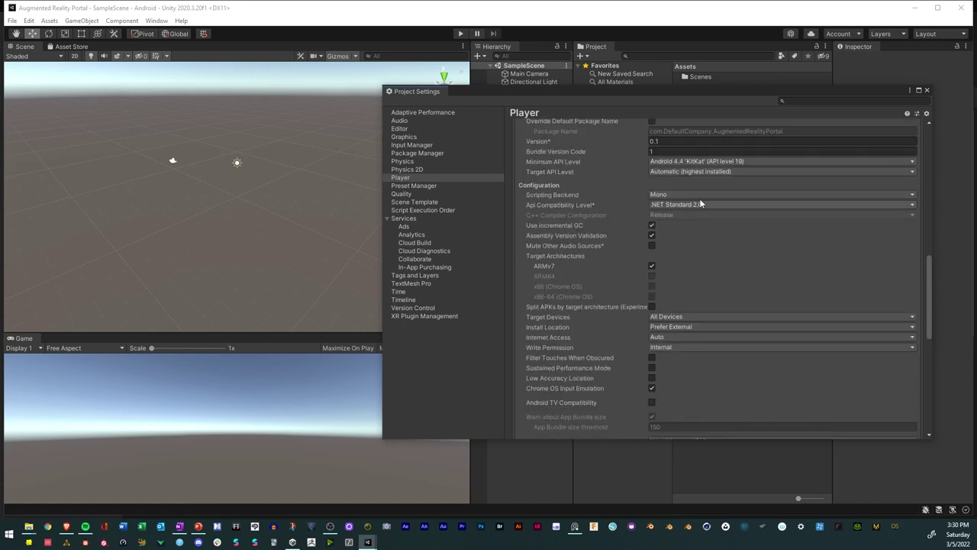
{"action": "left_click", "coordinate": [687, 195]}
{"action": "left_click", "coordinate": [675, 217]}
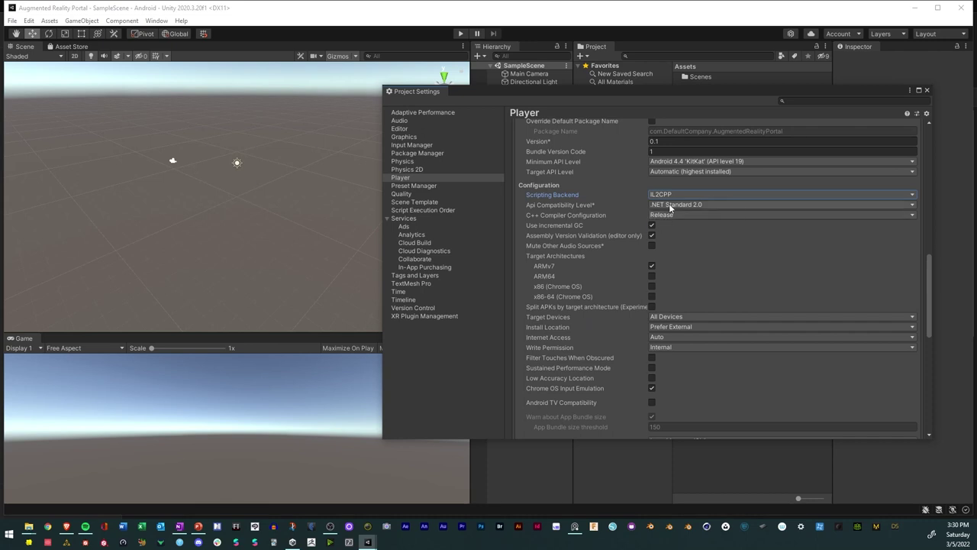
{"action": "left_click", "coordinate": [670, 204]}
{"action": "left_click", "coordinate": [683, 229]}
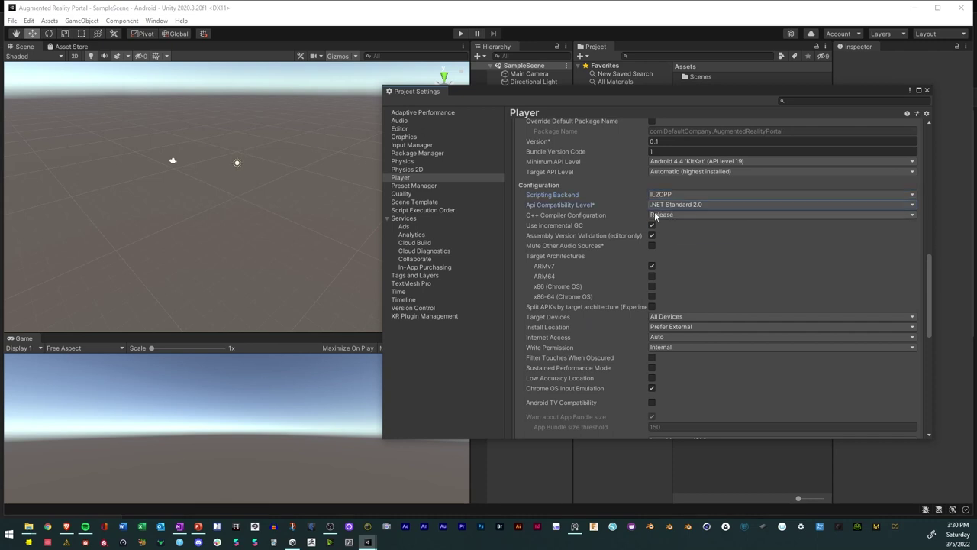
Set Minimum API Level to Android 9.0 'Pie' (API 28) and close Project and Build Settings
{"action": "scroll", "coordinate": [655, 300], "scroll_direction": "down", "scroll_amount": 8}
{"action": "scroll", "coordinate": [668, 204], "scroll_direction": "up", "scroll_amount": 10}
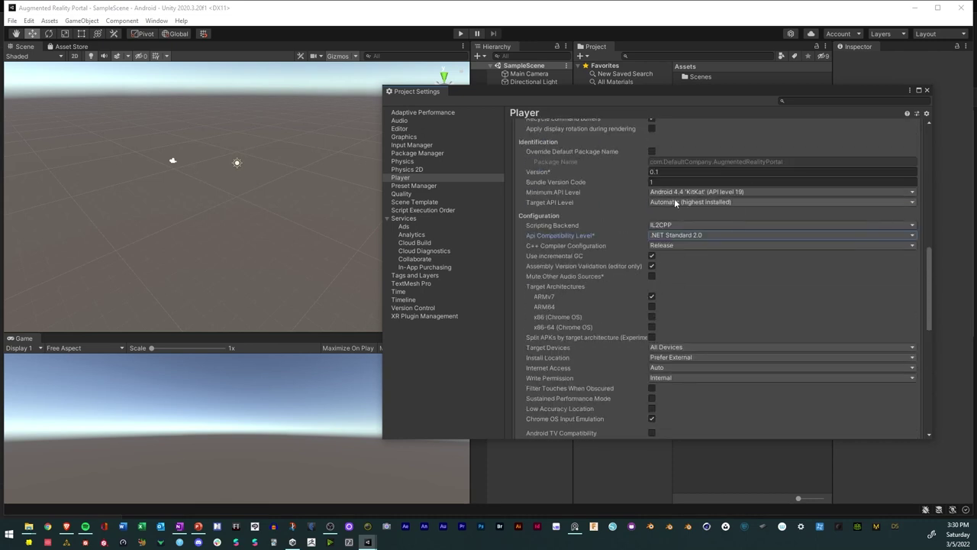
{"action": "left_click", "coordinate": [674, 192]}
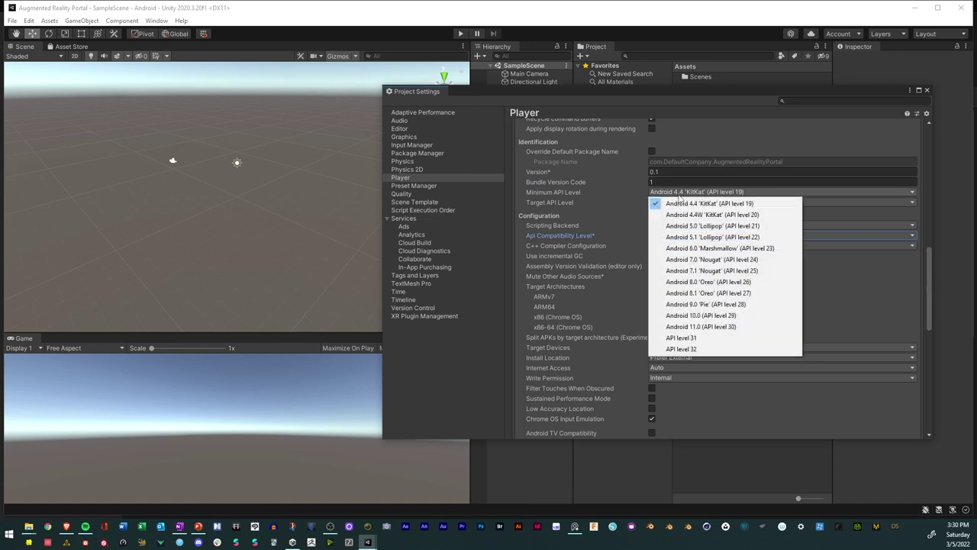
{"action": "left_click", "coordinate": [687, 305]}
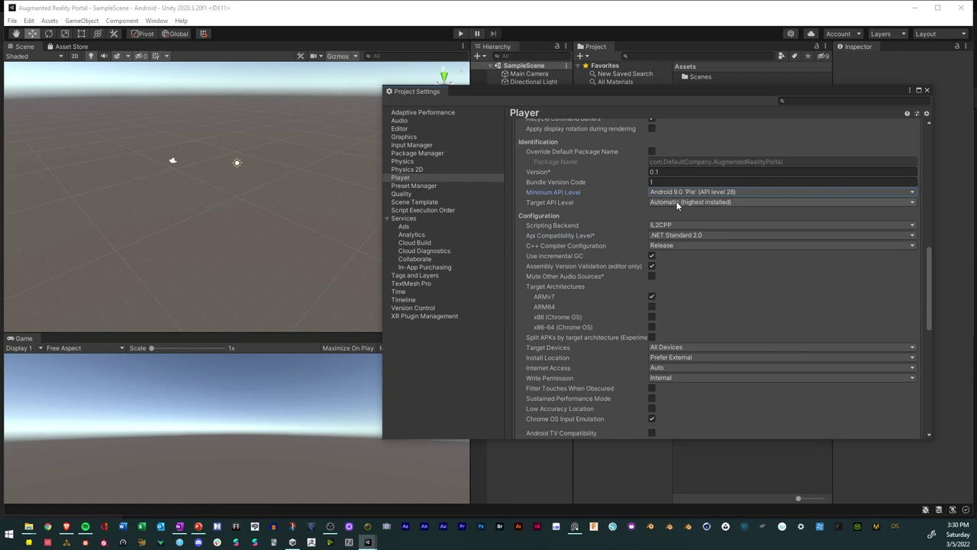
{"action": "scroll", "coordinate": [630, 241], "scroll_direction": "down", "scroll_amount": 10}
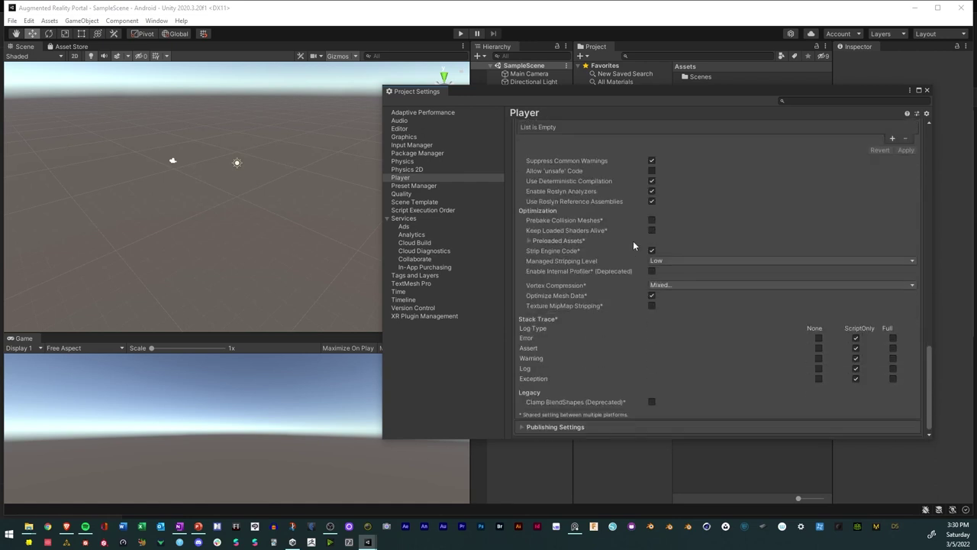
{"action": "scroll", "coordinate": [635, 239], "scroll_direction": "up", "scroll_amount": 15}
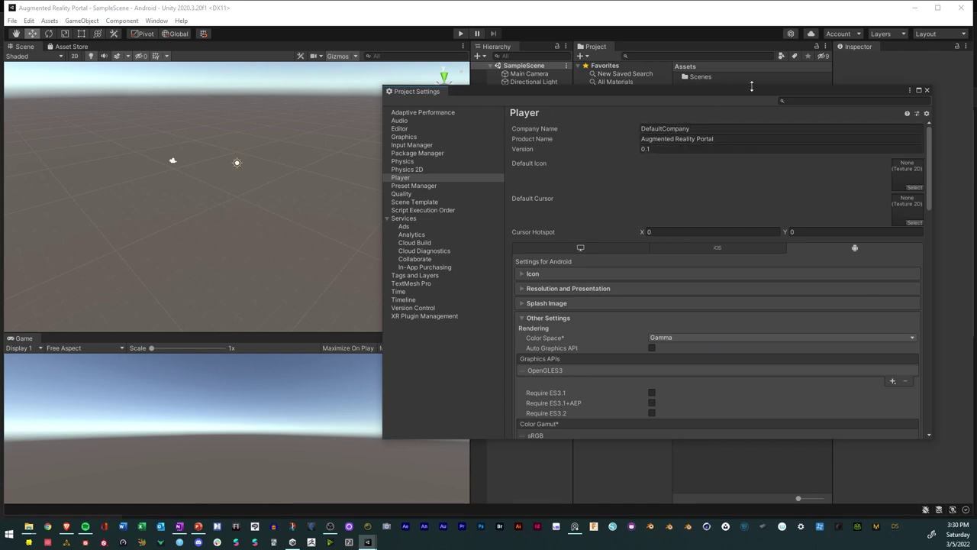
{"action": "left_click", "coordinate": [927, 91]}
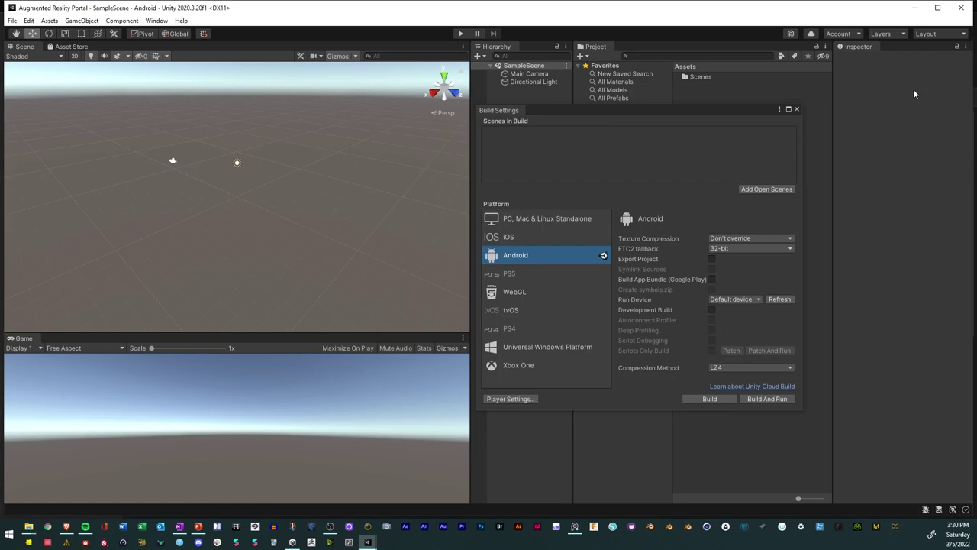
{"action": "left_click", "coordinate": [796, 110]}
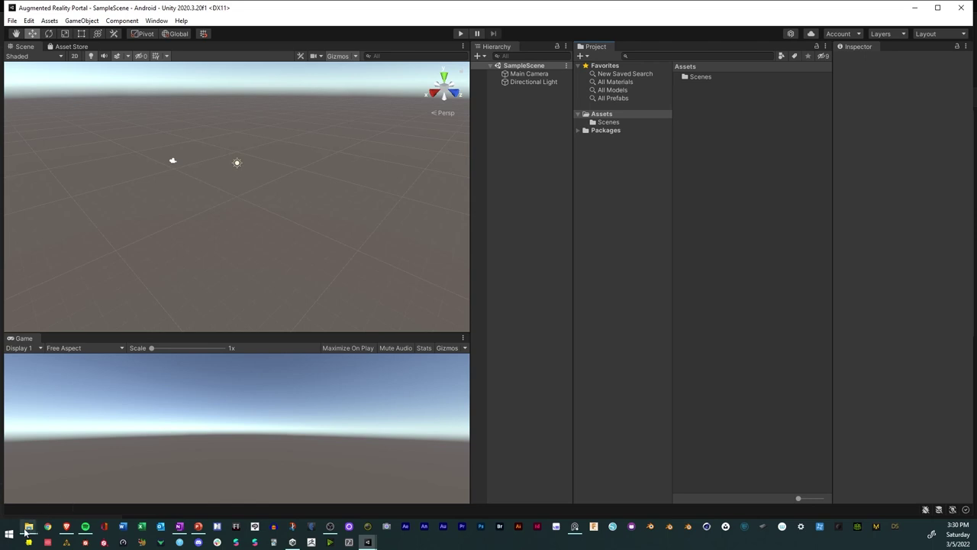
Drag Modular city Prefab.unitypackage from the course folder into Unity's Assets panel
{"action": "mouse_move", "coordinate": [29, 526]}
{"action": "left_click", "coordinate": [99, 481]}
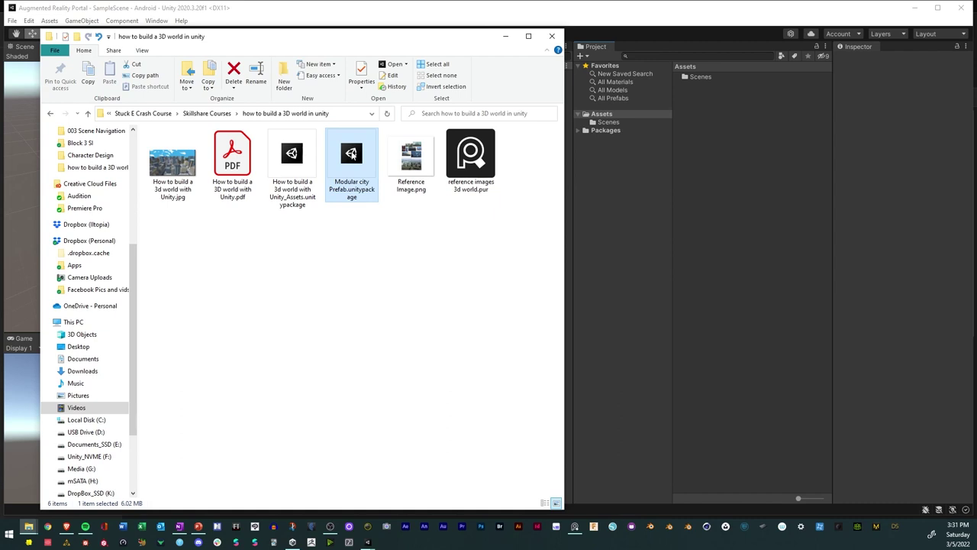
{"action": "left_click_drag", "start_coordinate": [351, 154], "coordinate": [759, 125]}
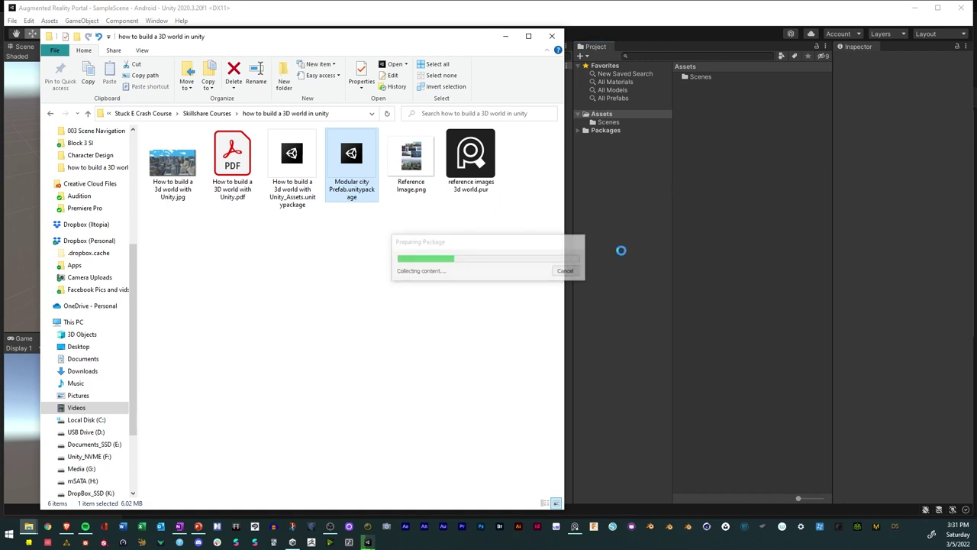
Import every item in the Modular city Prefab package
{"action": "left_click", "coordinate": [580, 245]}
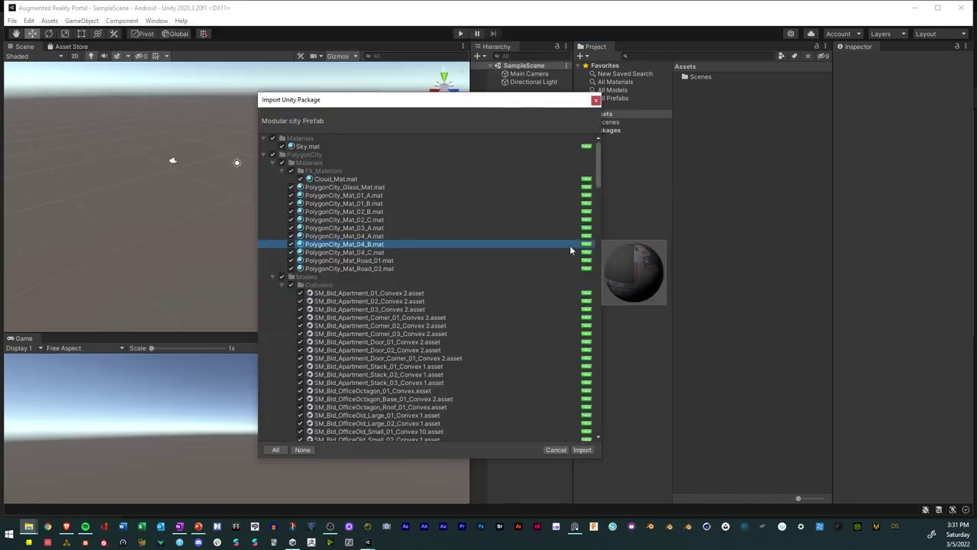
{"action": "left_click", "coordinate": [577, 451]}
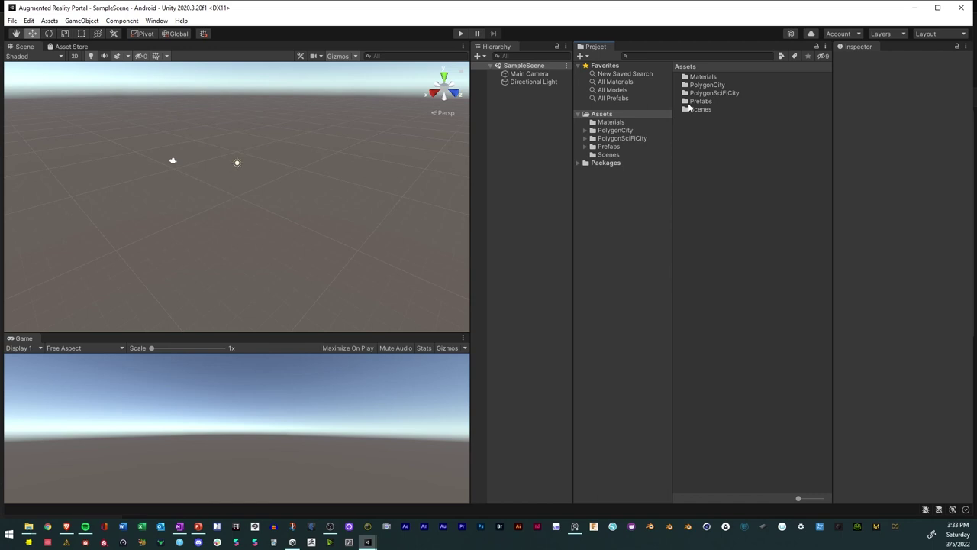
Open the Prefabs folder and select the CityContainer prefab
{"action": "left_click", "coordinate": [698, 101]}
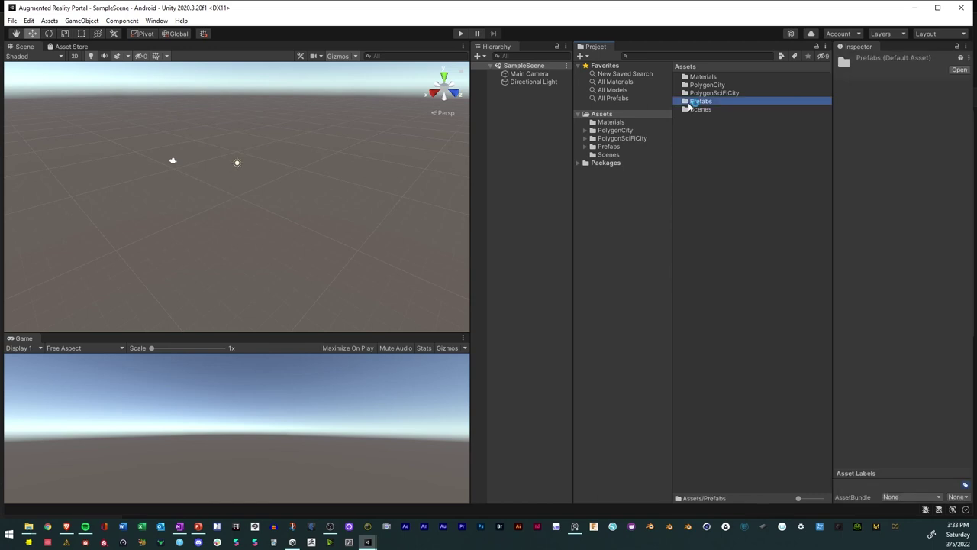
{"action": "double_click", "coordinate": [687, 102]}
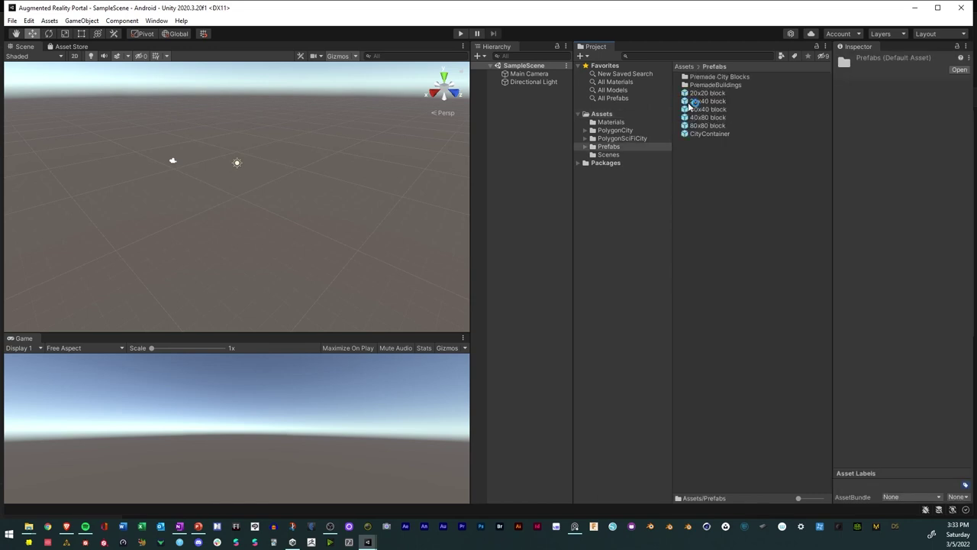
{"action": "left_click", "coordinate": [702, 134]}
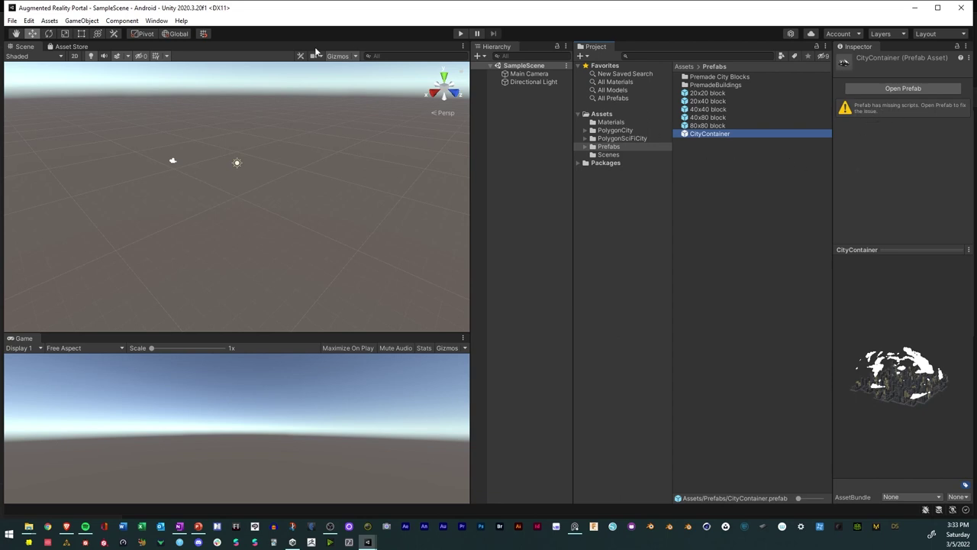
Install ProBuilder 4.5.2 from the Unity Registry in Package Manager
{"action": "left_click", "coordinate": [156, 21]}
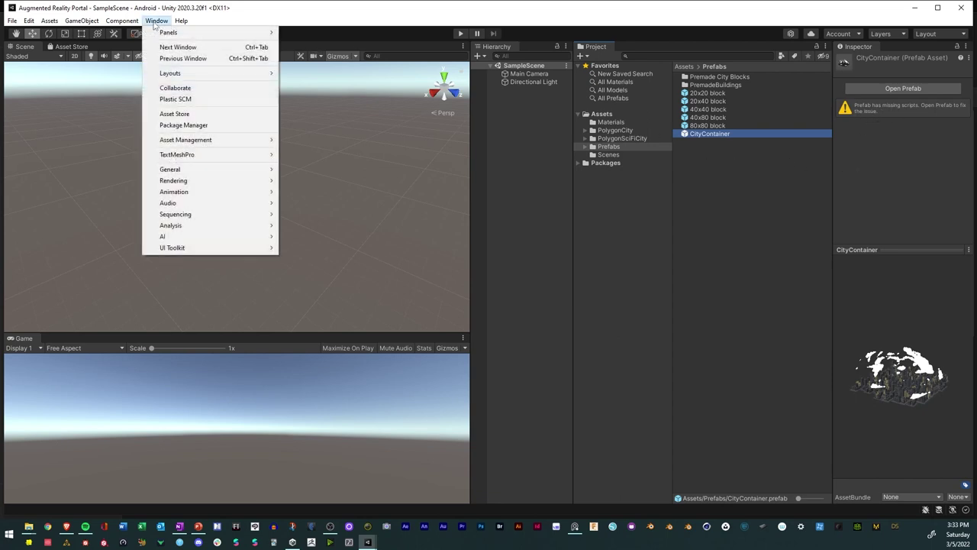
{"action": "left_click", "coordinate": [183, 126]}
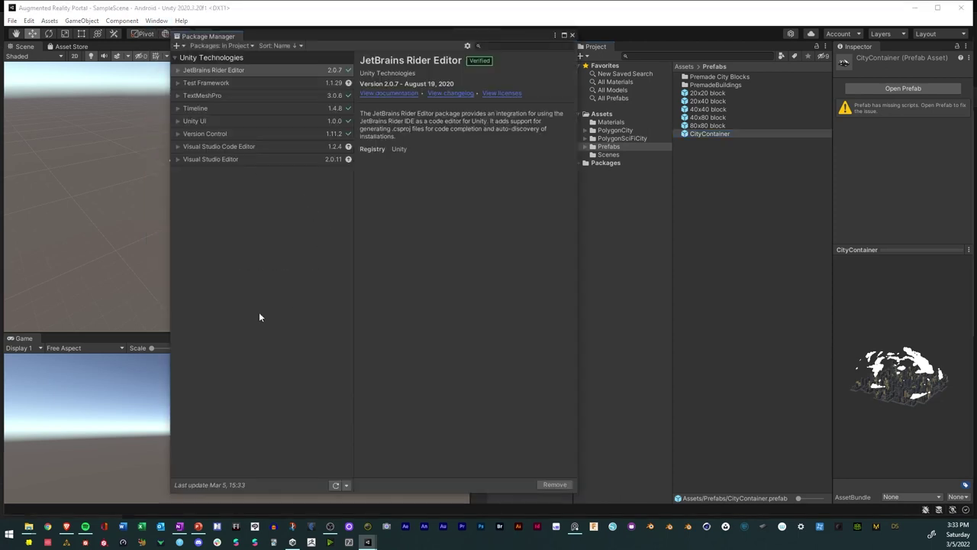
{"action": "left_click", "coordinate": [225, 46]}
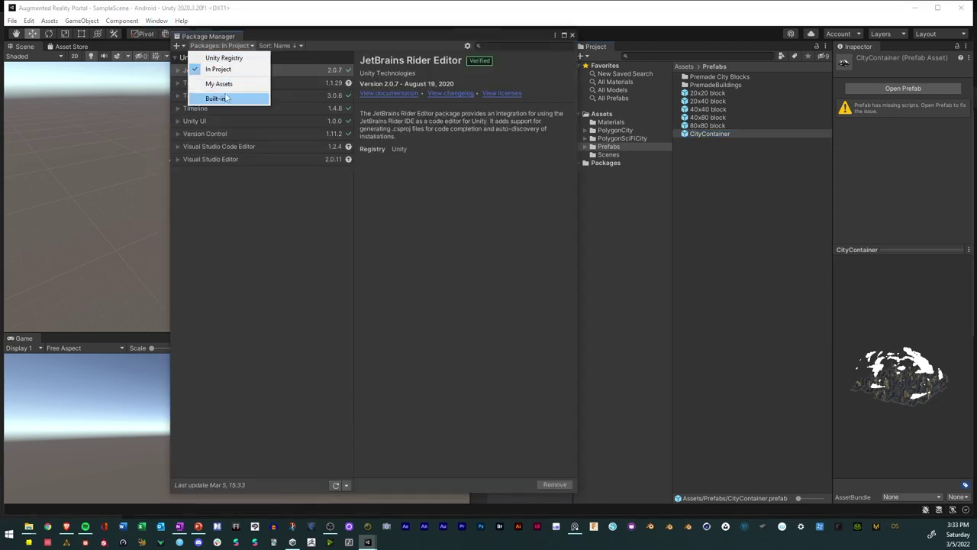
{"action": "left_click", "coordinate": [225, 58]}
{"action": "scroll", "coordinate": [210, 312], "scroll_direction": "down", "scroll_amount": 5}
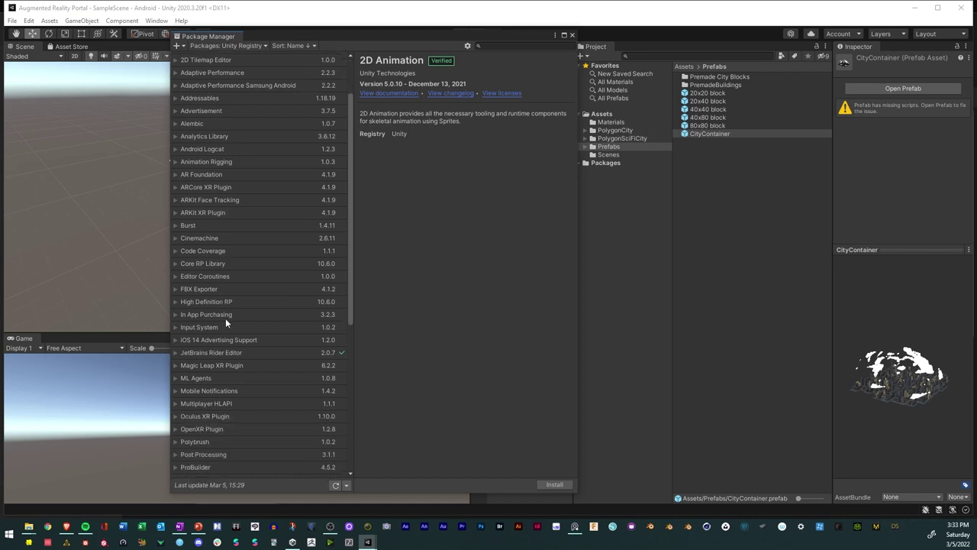
{"action": "left_click", "coordinate": [204, 345]}
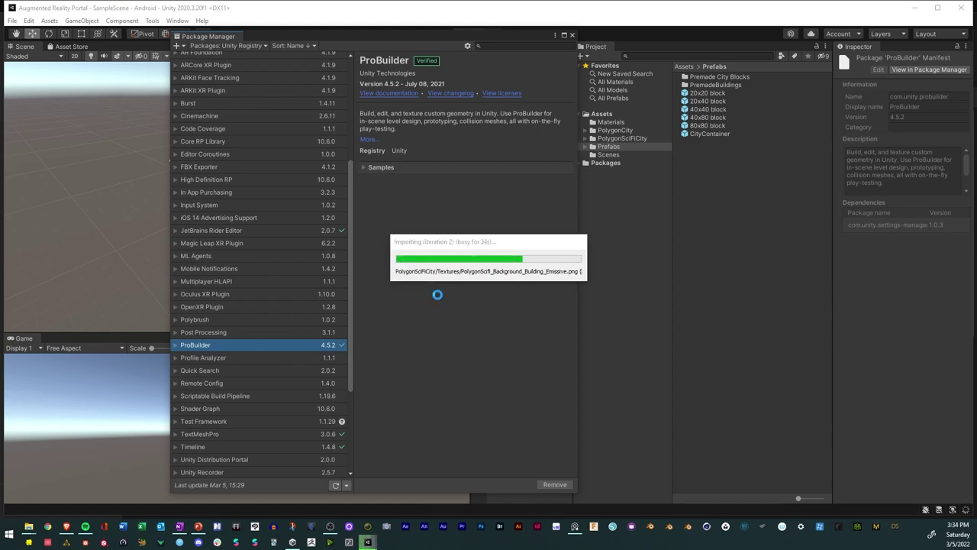
{"action": "left_click", "coordinate": [571, 35]}
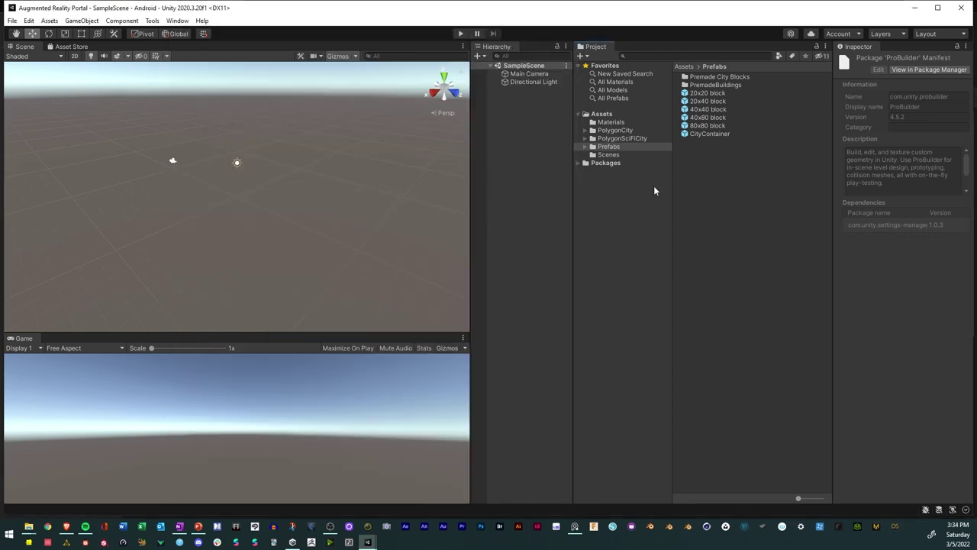
{"action": "left_click", "coordinate": [710, 134]}
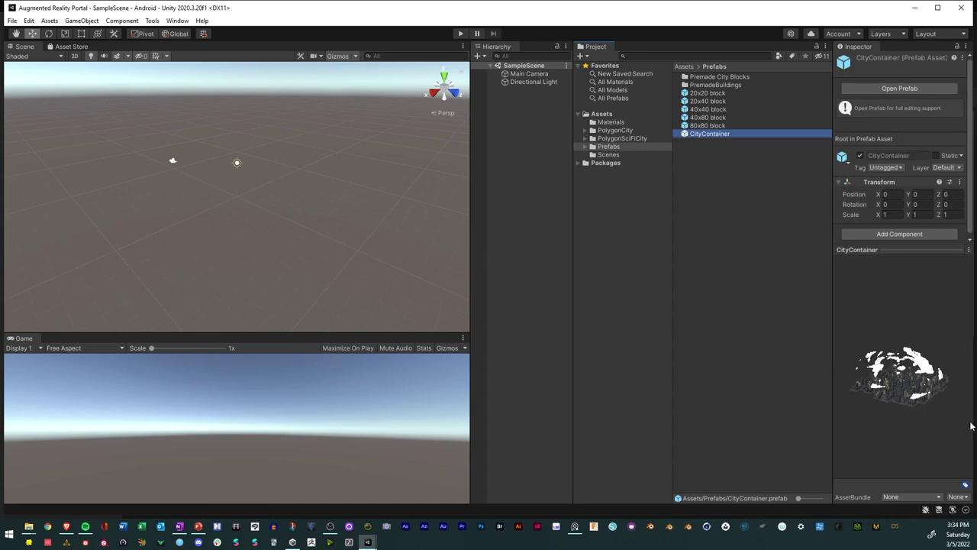
{"action": "left_click_drag", "start_coordinate": [928, 366], "coordinate": [792, 317]}
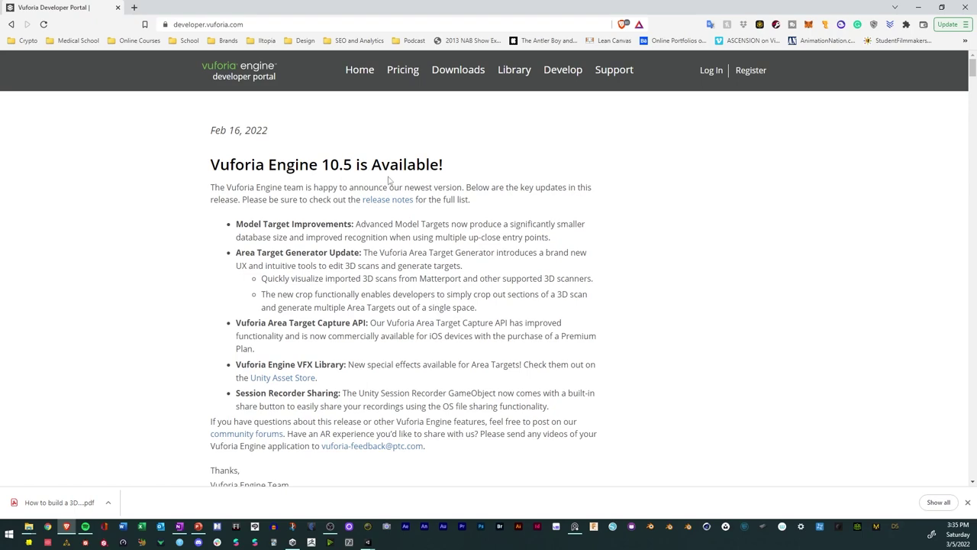
Download the Vuforia Engine Unity package, logging in and accepting the Software License
{"action": "scroll", "coordinate": [306, 137], "scroll_direction": "down", "scroll_amount": 2}
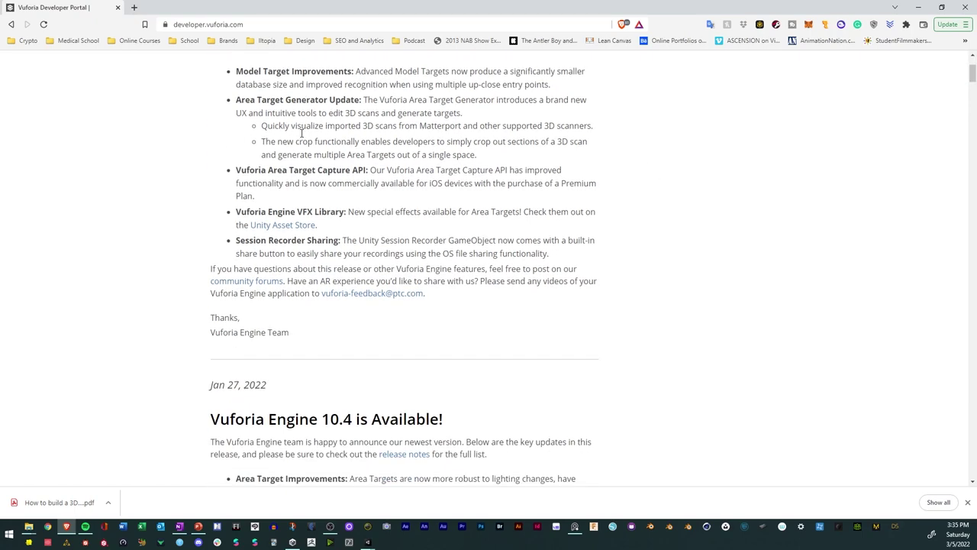
{"action": "scroll", "coordinate": [303, 136], "scroll_direction": "up", "scroll_amount": 2}
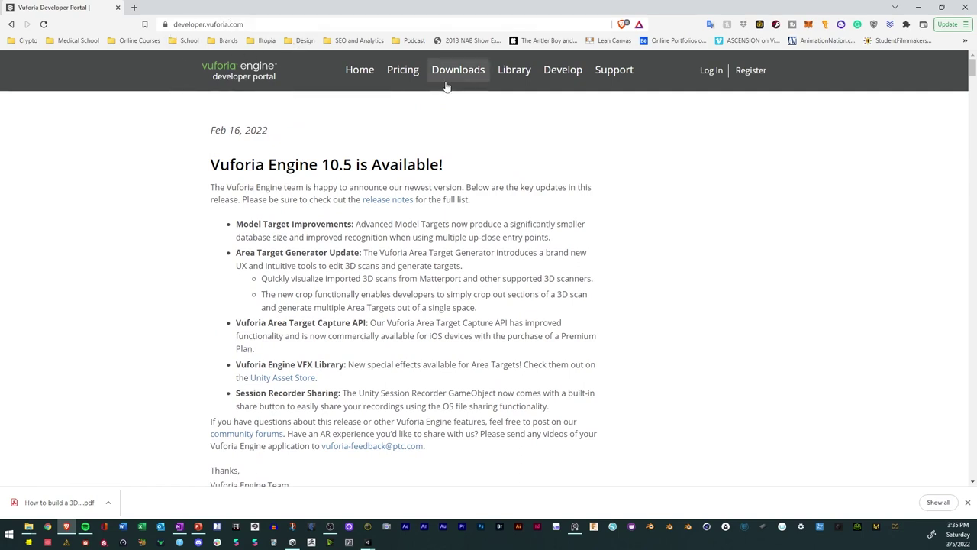
{"action": "left_click", "coordinate": [475, 73]}
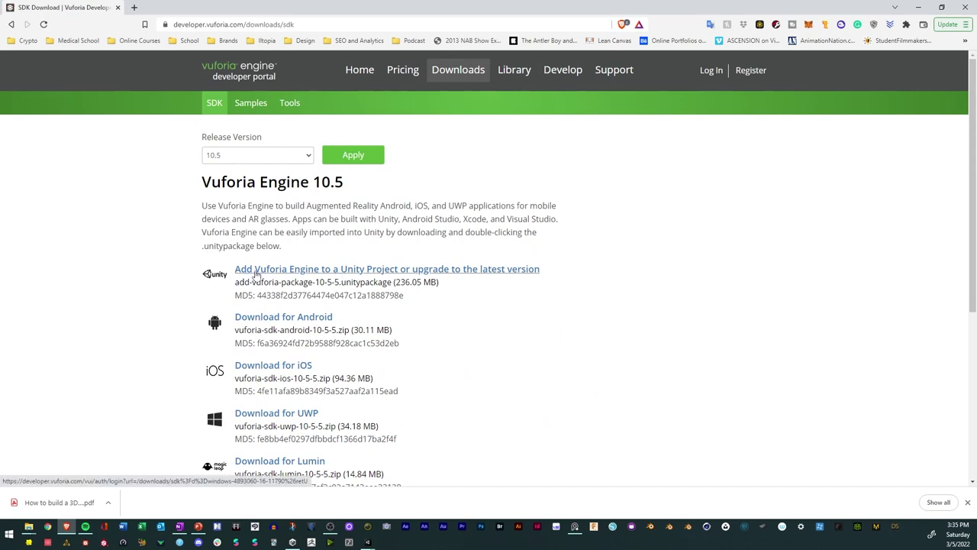
{"action": "left_click", "coordinate": [256, 272]}
{"action": "left_click", "coordinate": [424, 214]}
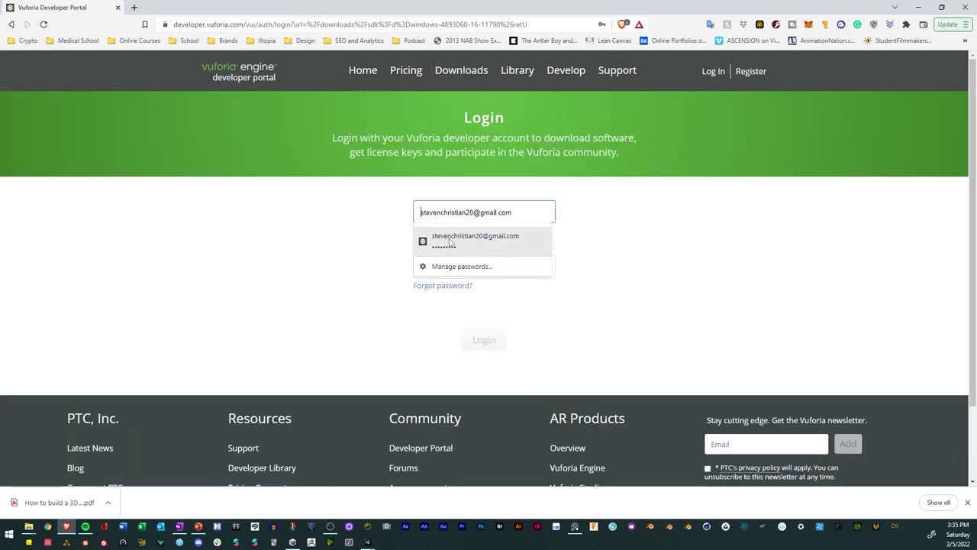
{"action": "left_click", "coordinate": [458, 239]}
{"action": "left_click", "coordinate": [484, 341]}
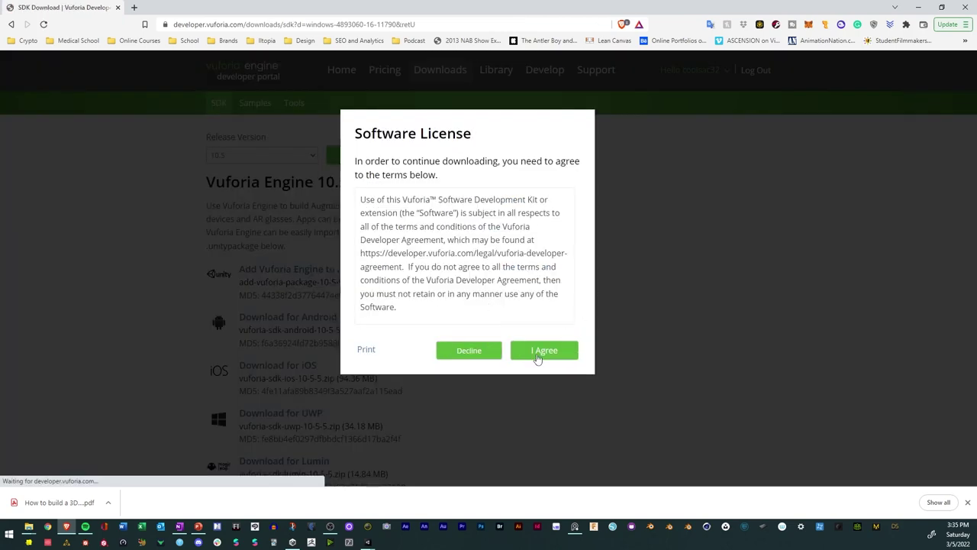
{"action": "left_click", "coordinate": [538, 354]}
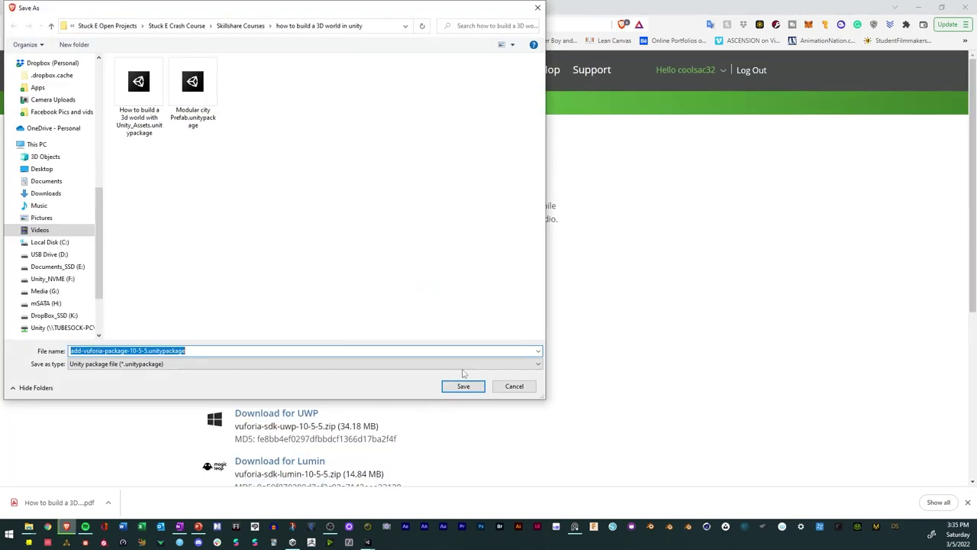
Save the package in a new Skillshare Courses\AR Portal folder and drag it into Unity
{"action": "left_click", "coordinate": [255, 26]}
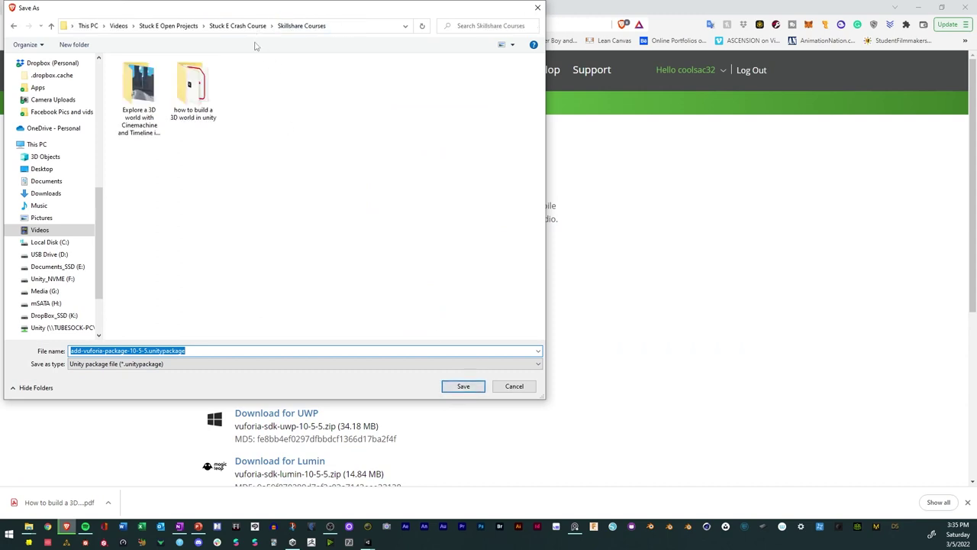
{"action": "left_click", "coordinate": [74, 44]}
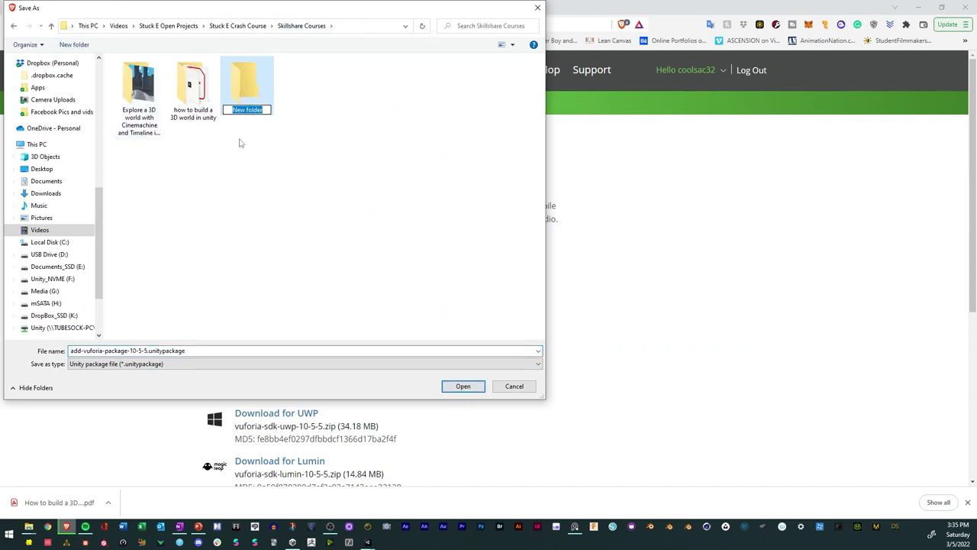
{"action": "type", "text": "AR POo"}
{"action": "key", "text": "BackSpace"}
{"action": "key", "text": "BackSpace"}
{"action": "type", "text": "ortal"}
{"action": "key", "text": "Return"}
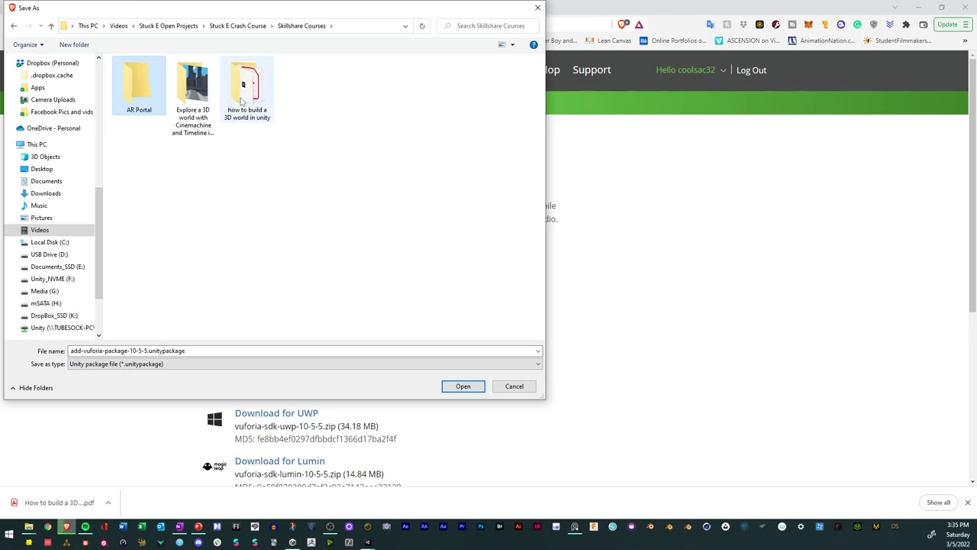
{"action": "double_click", "coordinate": [149, 91]}
{"action": "left_click", "coordinate": [463, 387]}
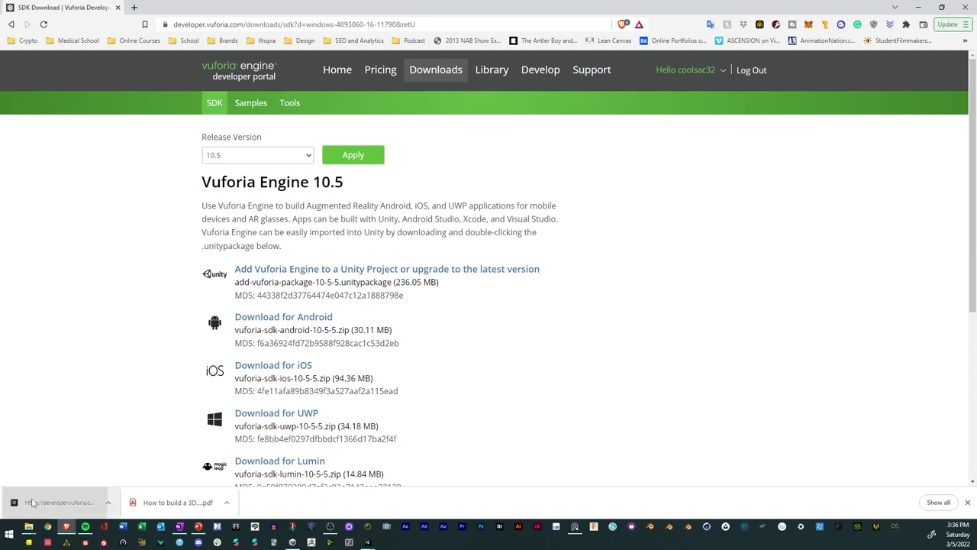
{"action": "left_click_drag", "start_coordinate": [35, 502], "coordinate": [736, 240]}
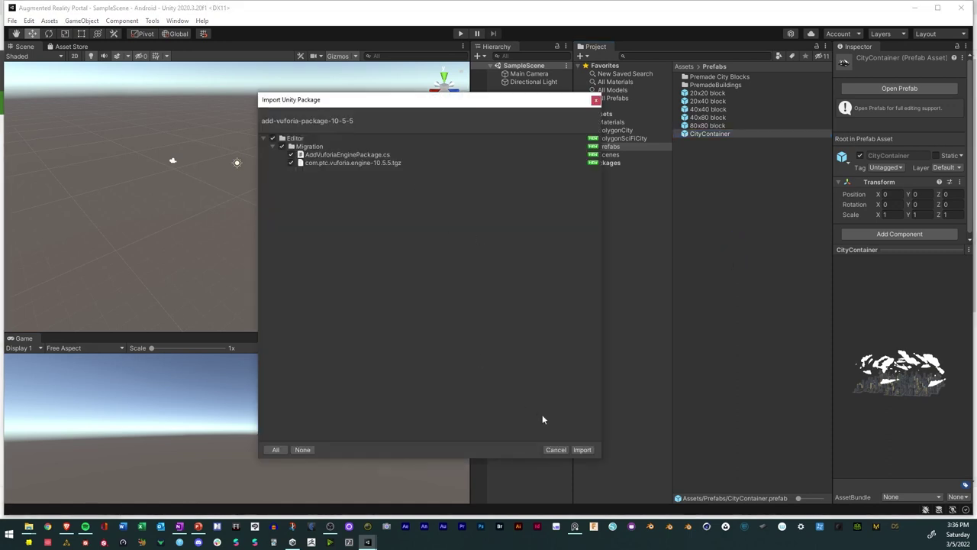
Import all files from the Vuforia package and update the project to Vuforia Engine 10.5.5
{"action": "left_click", "coordinate": [581, 450]}
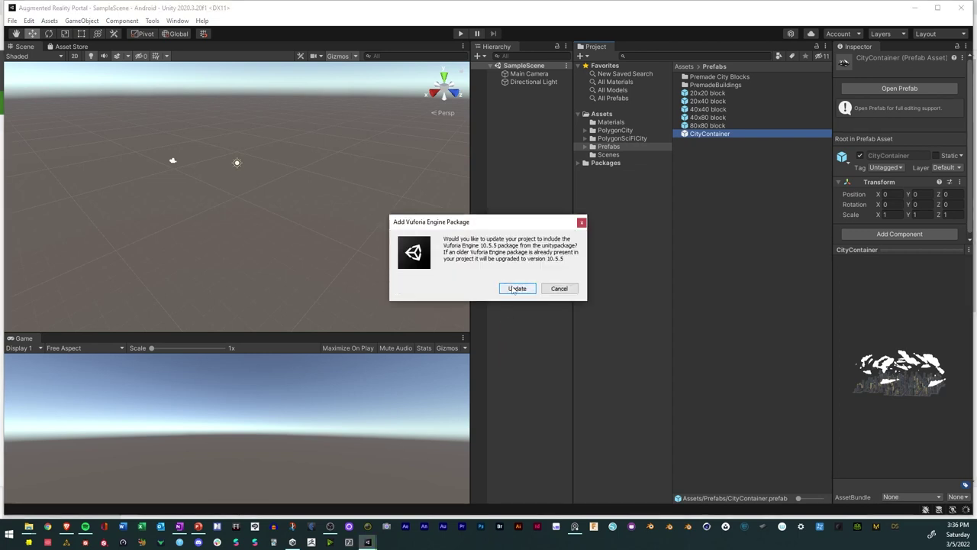
{"action": "left_click", "coordinate": [516, 287]}
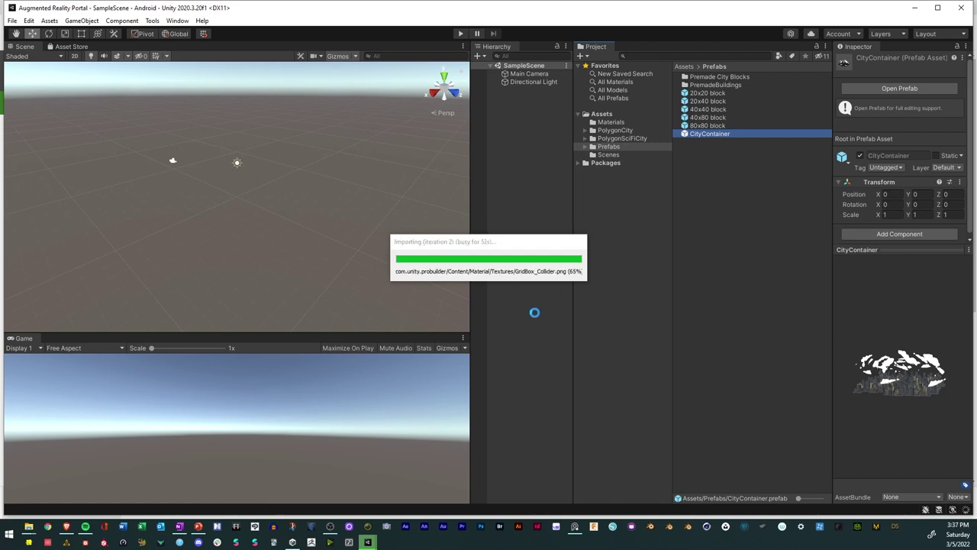
Create a new scene asset named 'AR Portal' in Assets > Scenes beside SampleScene
{"action": "left_click", "coordinate": [177, 21]}
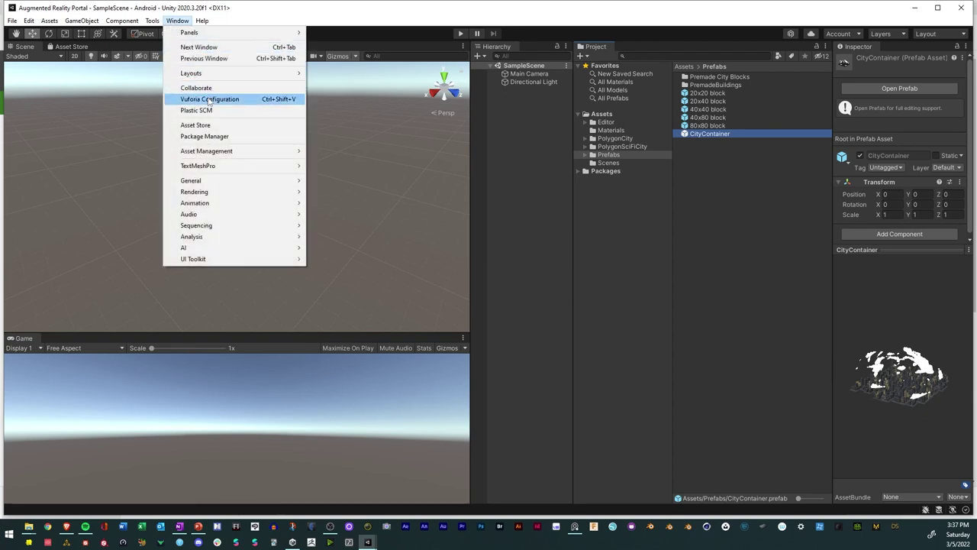
{"action": "left_click", "coordinate": [178, 20]}
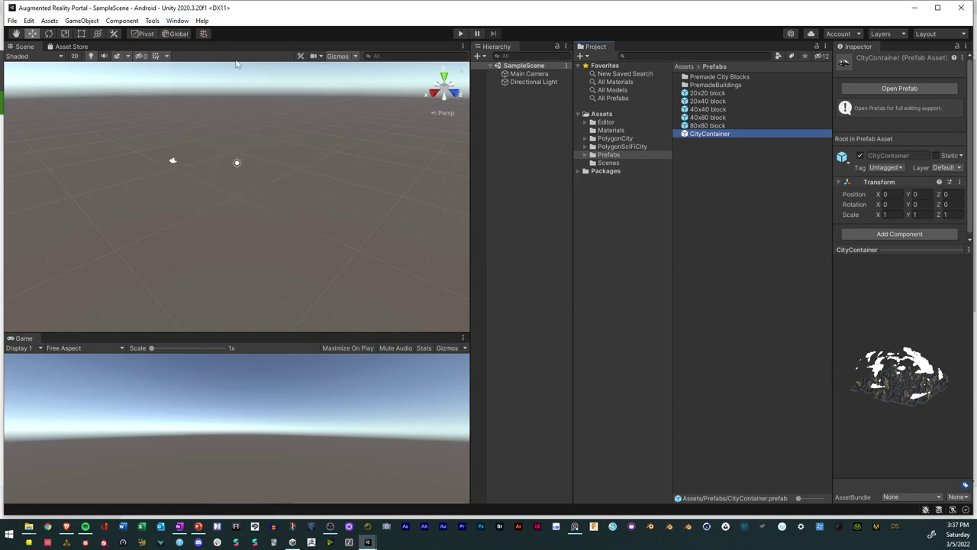
{"action": "left_click", "coordinate": [603, 163]}
{"action": "right_click", "coordinate": [750, 99]}
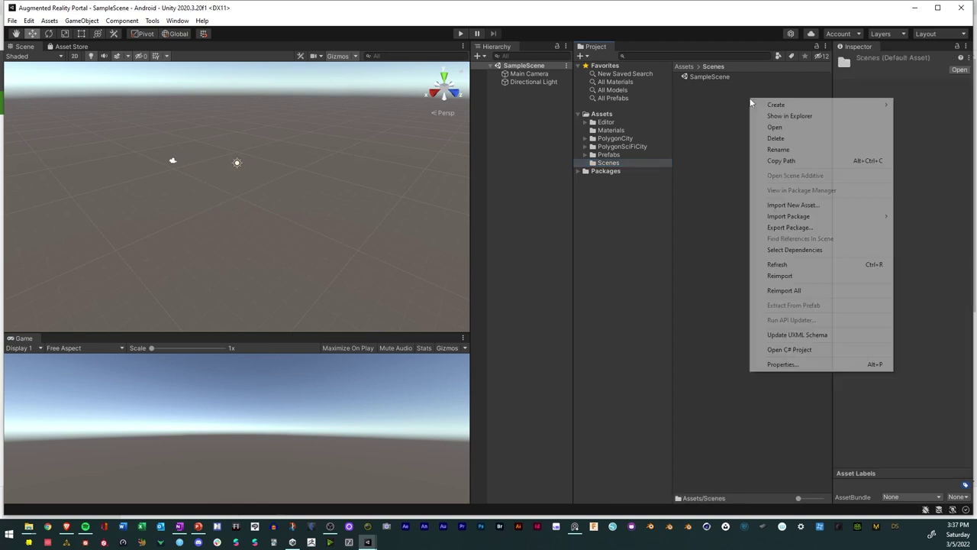
{"action": "mouse_move", "coordinate": [793, 106]}
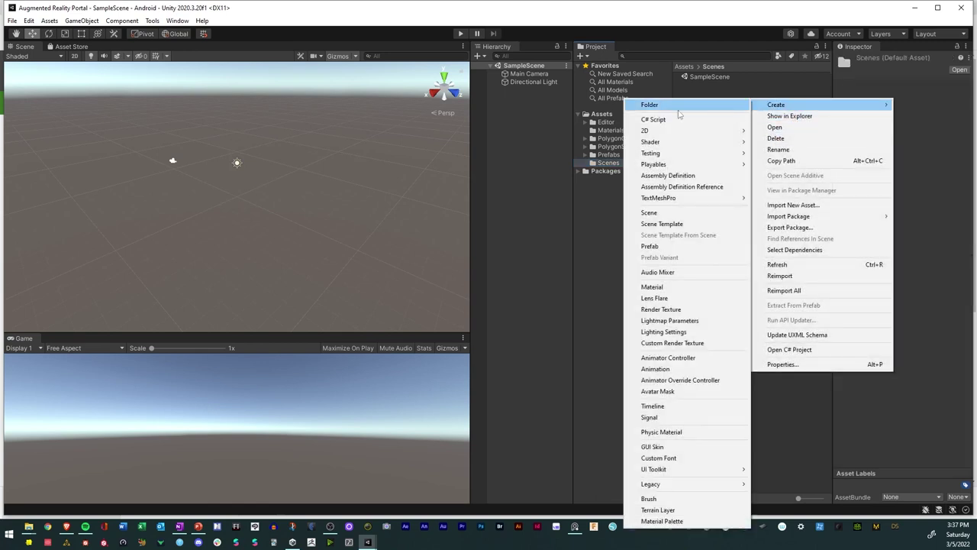
{"action": "left_click", "coordinate": [657, 213]}
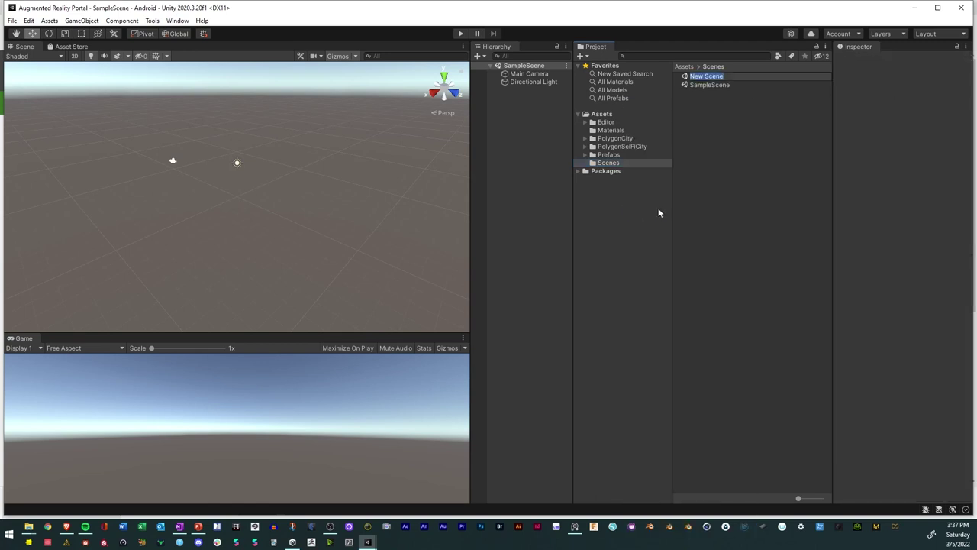
{"action": "type", "text": "AR Portal"}
{"action": "key", "text": "Return"}
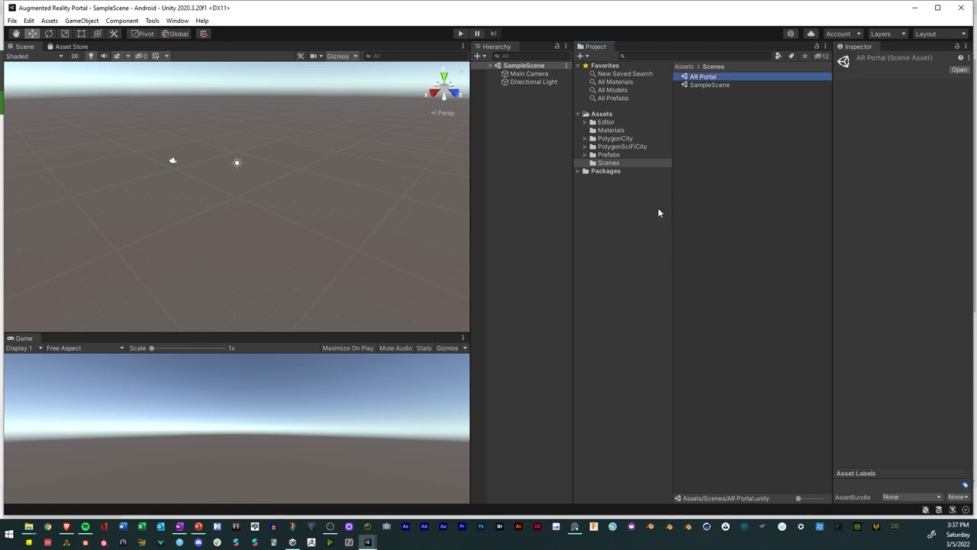
Open AR Portal and replace the Main Camera with a Vuforia ARCamera, accepting the license
{"action": "double_click", "coordinate": [700, 77]}
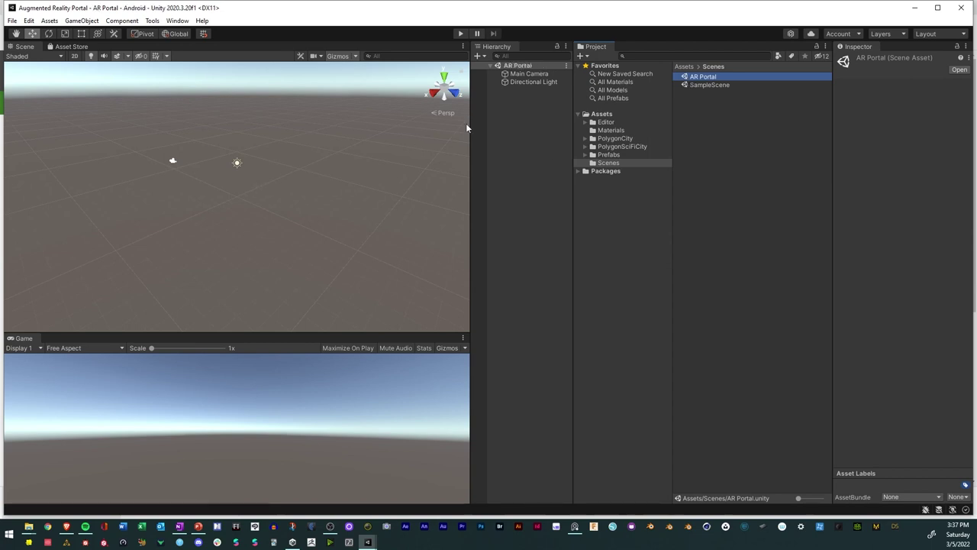
{"action": "left_click", "coordinate": [529, 74]}
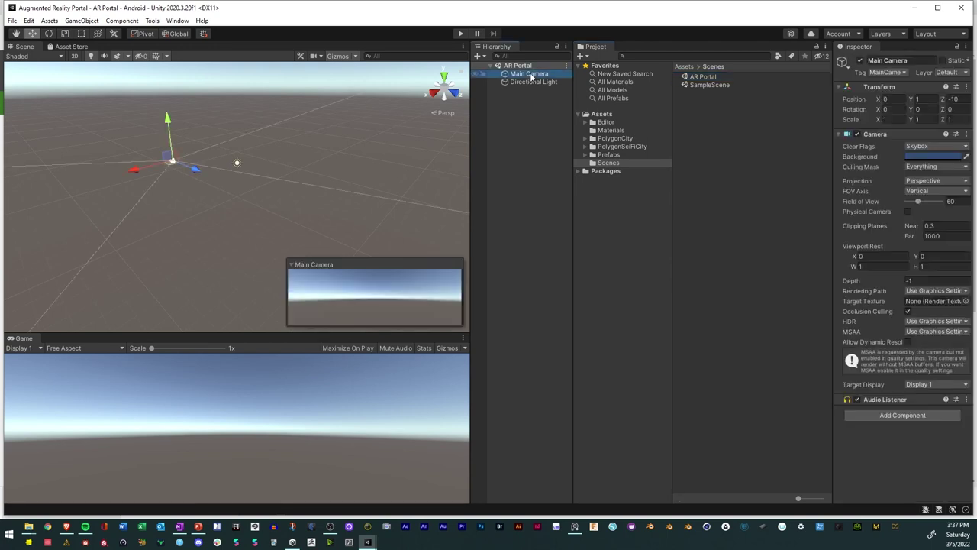
{"action": "key", "text": "Delete"}
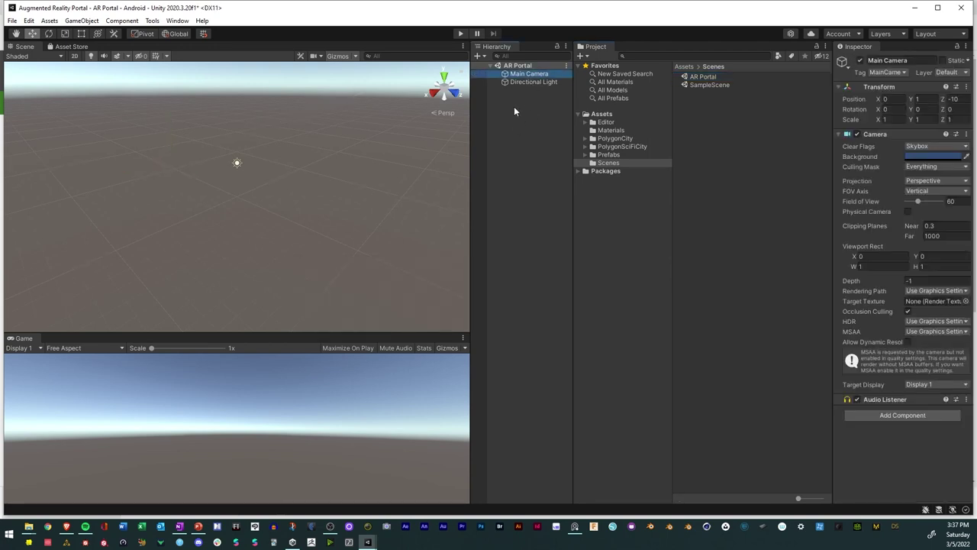
{"action": "right_click", "coordinate": [510, 110]}
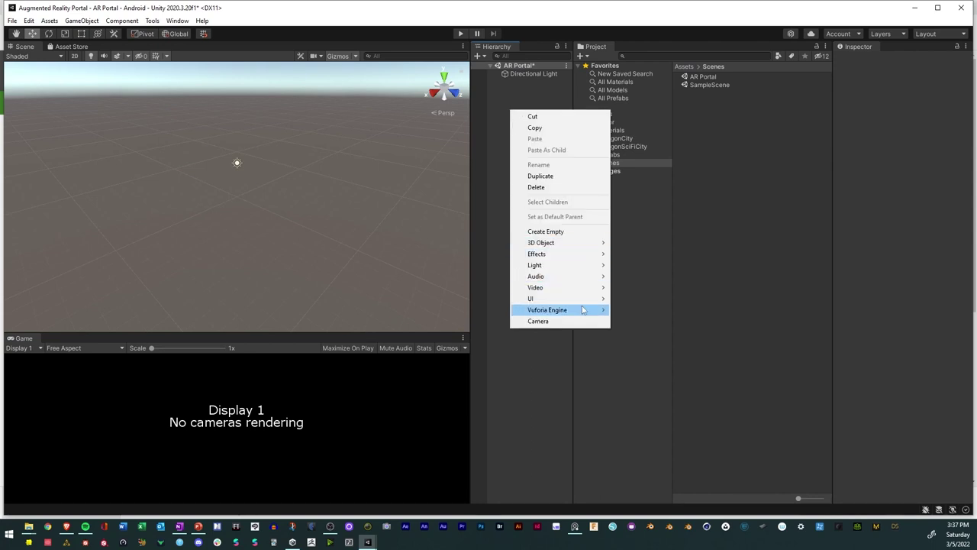
{"action": "mouse_move", "coordinate": [584, 310]}
{"action": "left_click", "coordinate": [625, 309]}
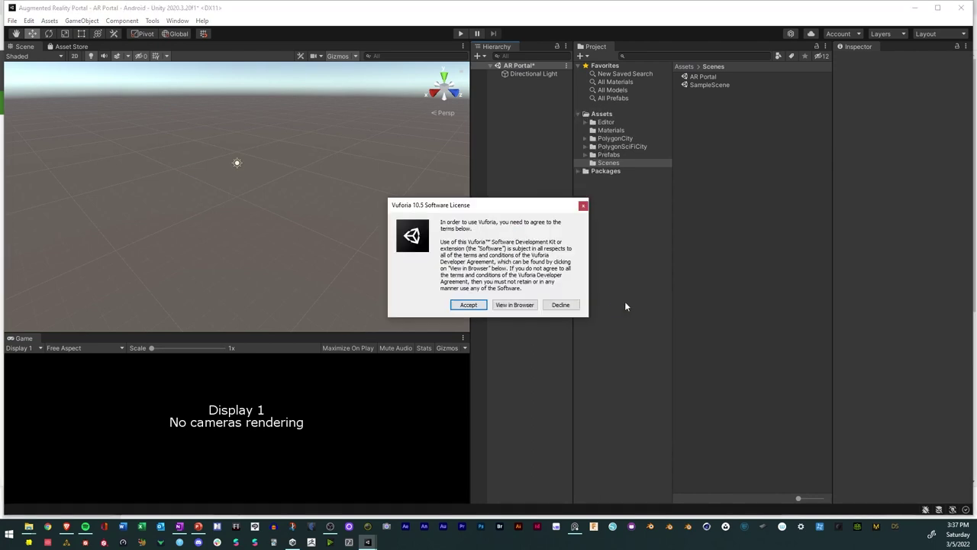
{"action": "left_click", "coordinate": [468, 305]}
{"action": "left_click", "coordinate": [545, 122]}
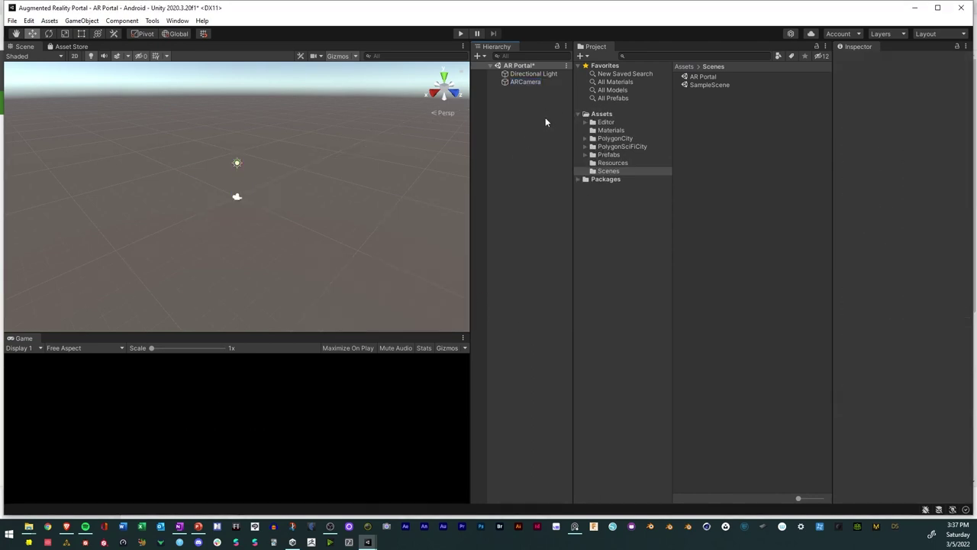
Add a Vuforia Plane Finder and a Ground Plane Stage to the scene
{"action": "right_click", "coordinate": [521, 99]}
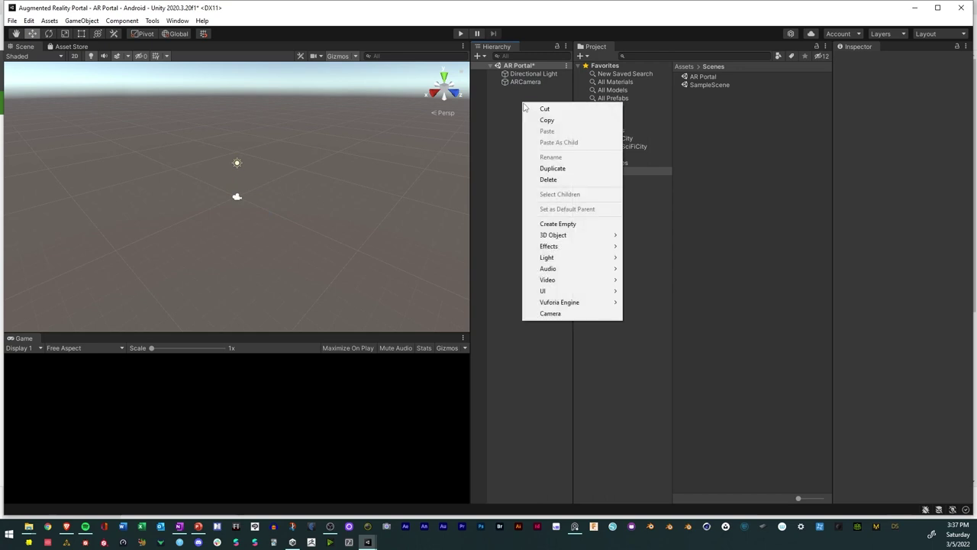
{"action": "mouse_move", "coordinate": [586, 305]}
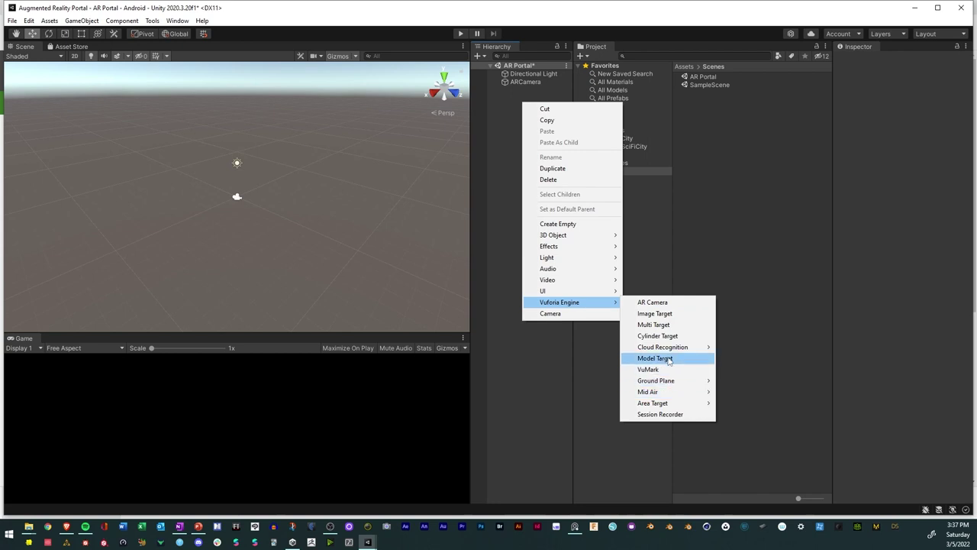
{"action": "mouse_move", "coordinate": [679, 382]}
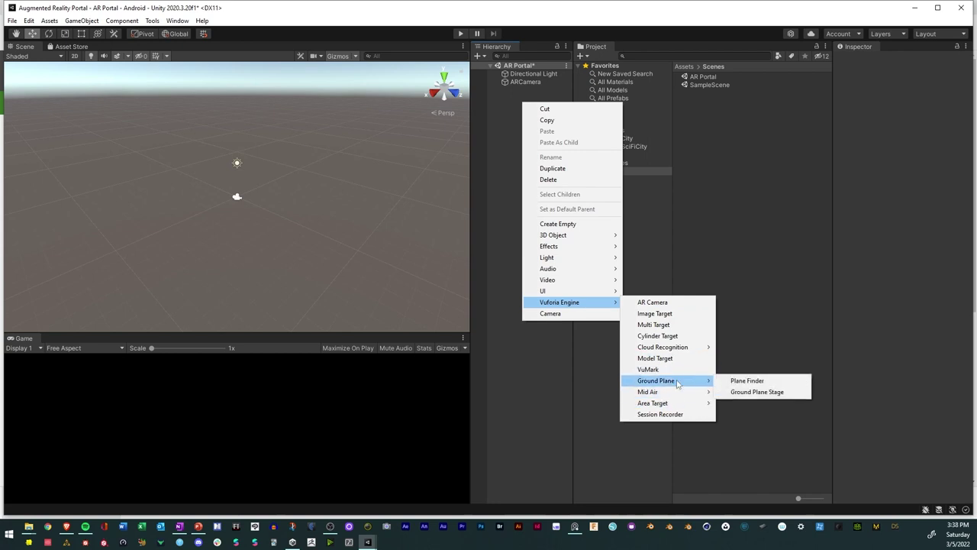
{"action": "left_click", "coordinate": [746, 380]}
{"action": "right_click", "coordinate": [505, 122]}
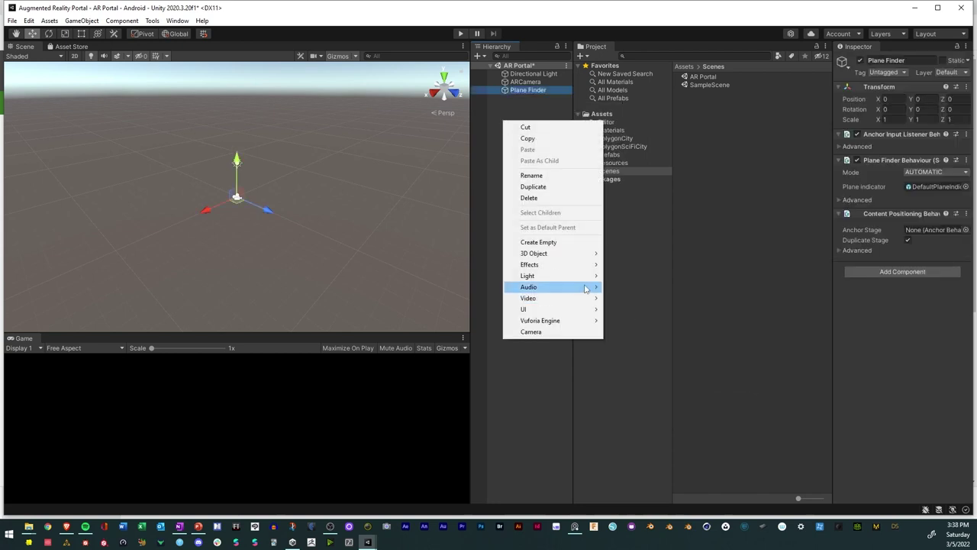
{"action": "mouse_move", "coordinate": [588, 321]}
{"action": "mouse_move", "coordinate": [656, 403]}
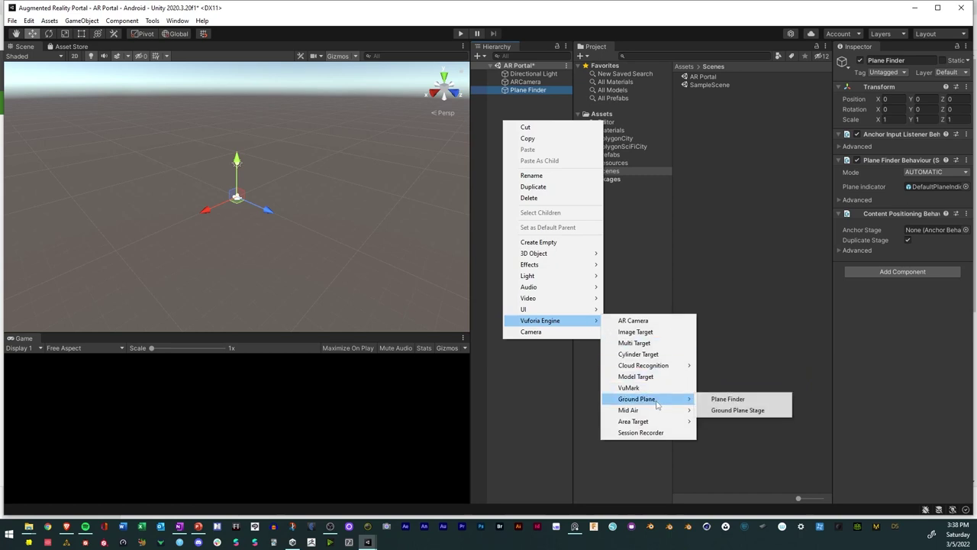
{"action": "left_click", "coordinate": [738, 409]}
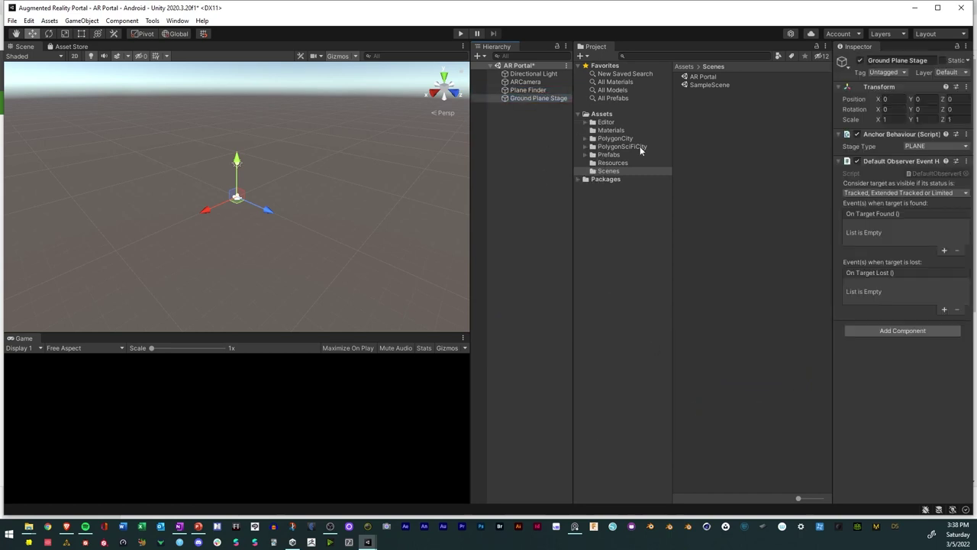
Expand the Plane Finder's Advanced content-positioning options in a widened Inspector
{"action": "left_click_drag", "start_coordinate": [831, 183], "coordinate": [735, 183]}
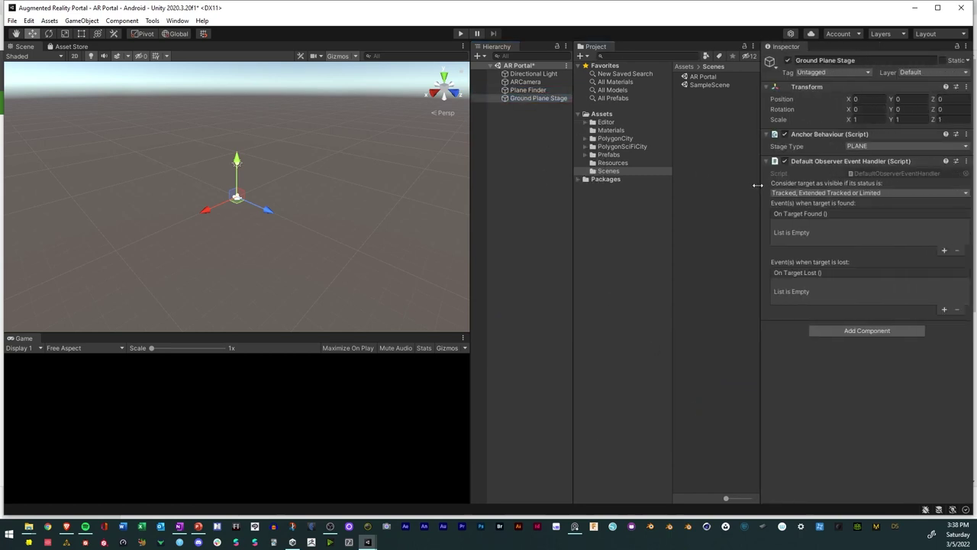
{"action": "left_click", "coordinate": [517, 90]}
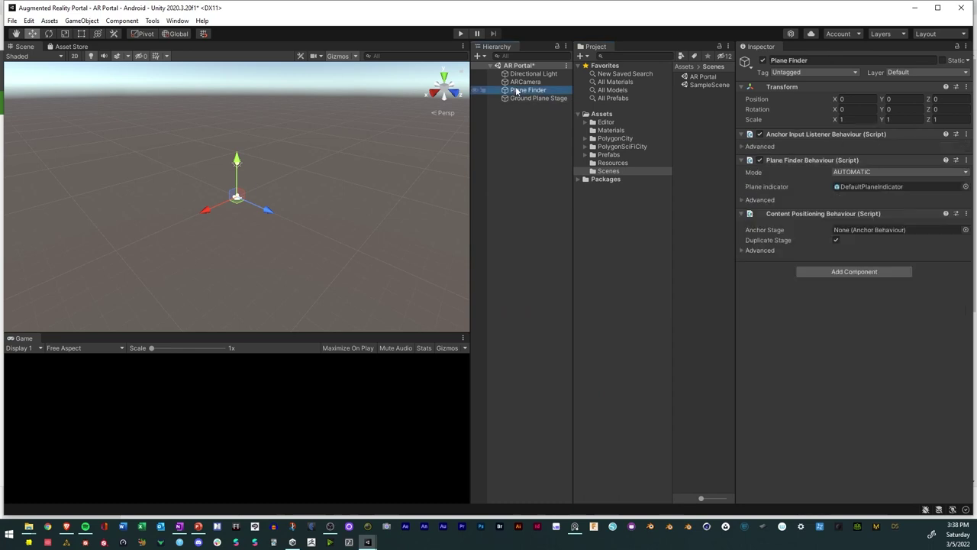
{"action": "left_click", "coordinate": [742, 252]}
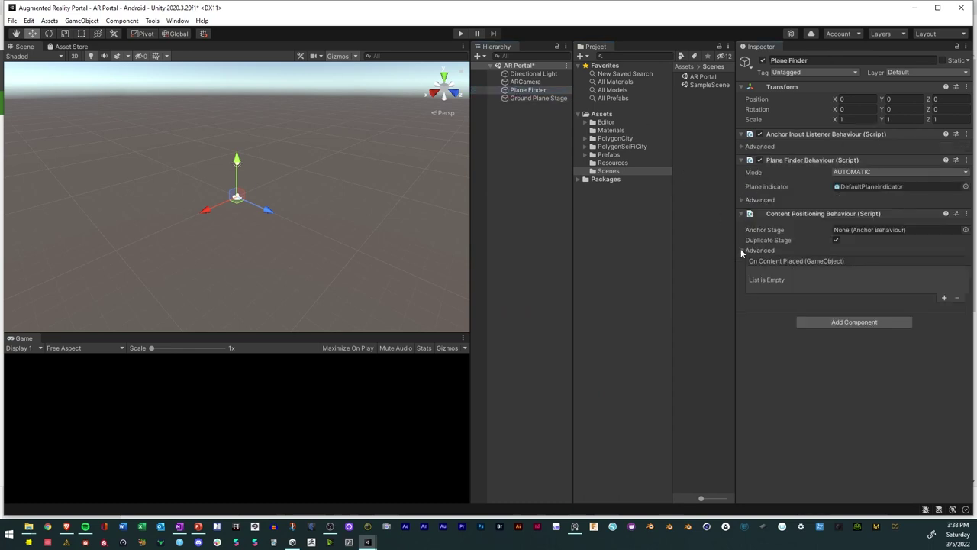
Uncheck Duplicate Stage and set Ground Plane Stage as Anchor Stage, then select the stage
{"action": "left_click", "coordinate": [835, 240]}
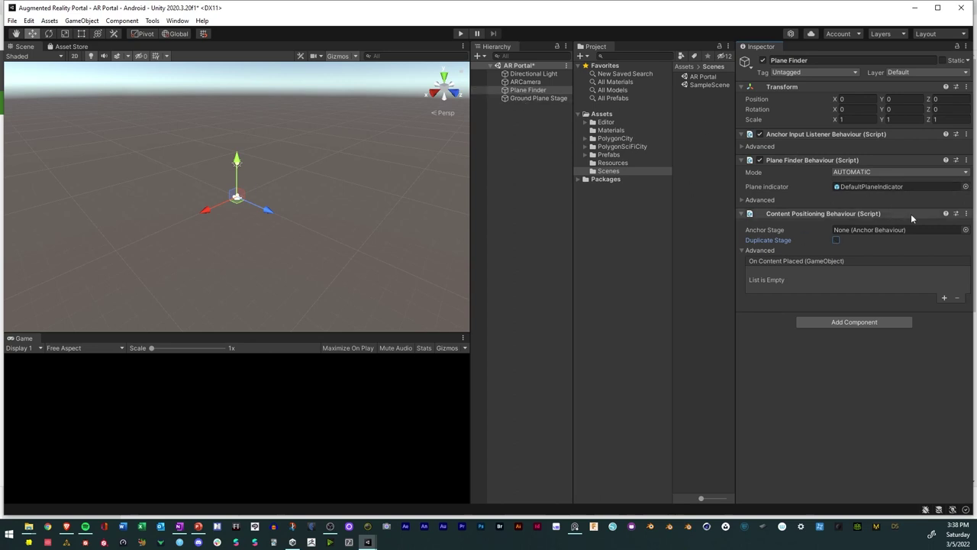
{"action": "left_click", "coordinate": [965, 230]}
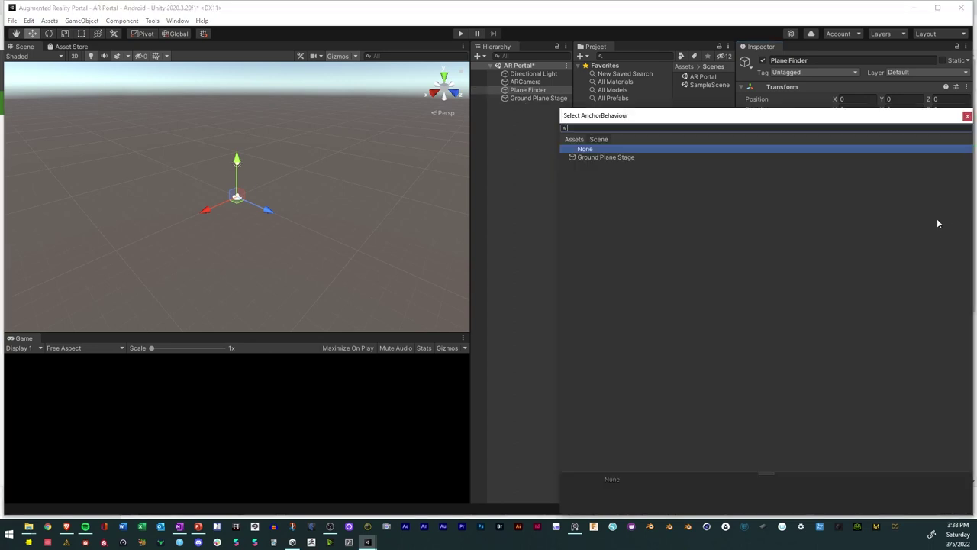
{"action": "double_click", "coordinate": [633, 158]}
{"action": "left_click", "coordinate": [512, 97]}
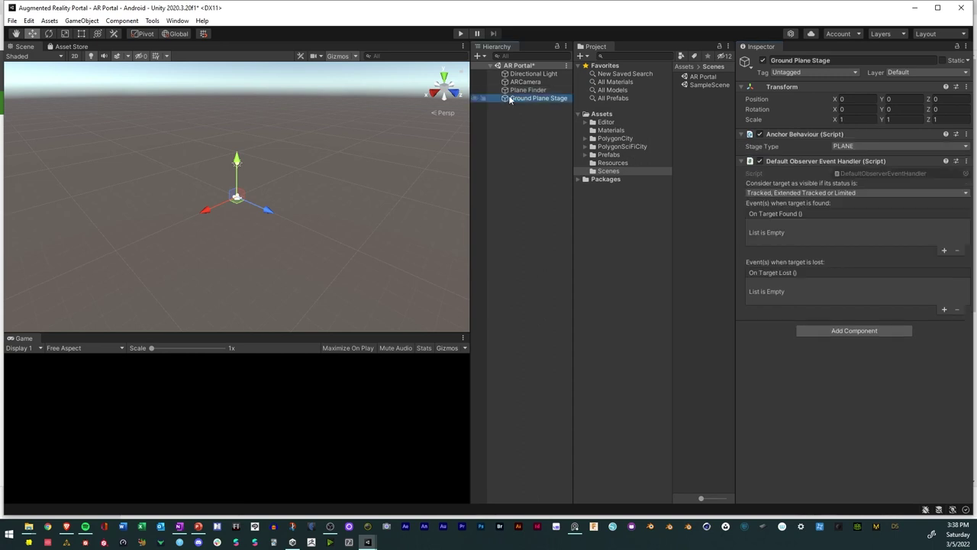
{"action": "left_click", "coordinate": [505, 91]}
{"action": "left_click", "coordinate": [503, 98]}
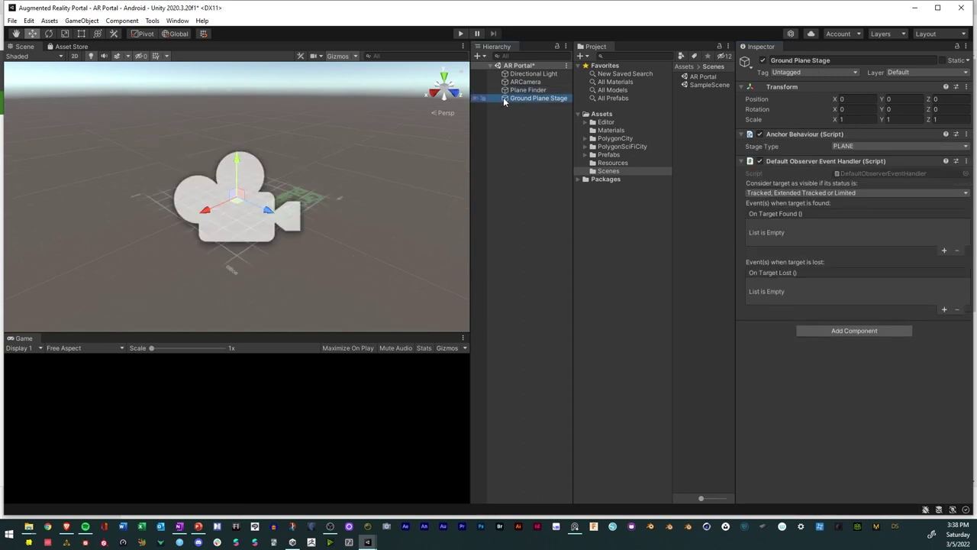
{"action": "left_click_drag", "start_coordinate": [410, 221], "coordinate": [373, 232], "text": "alt"}
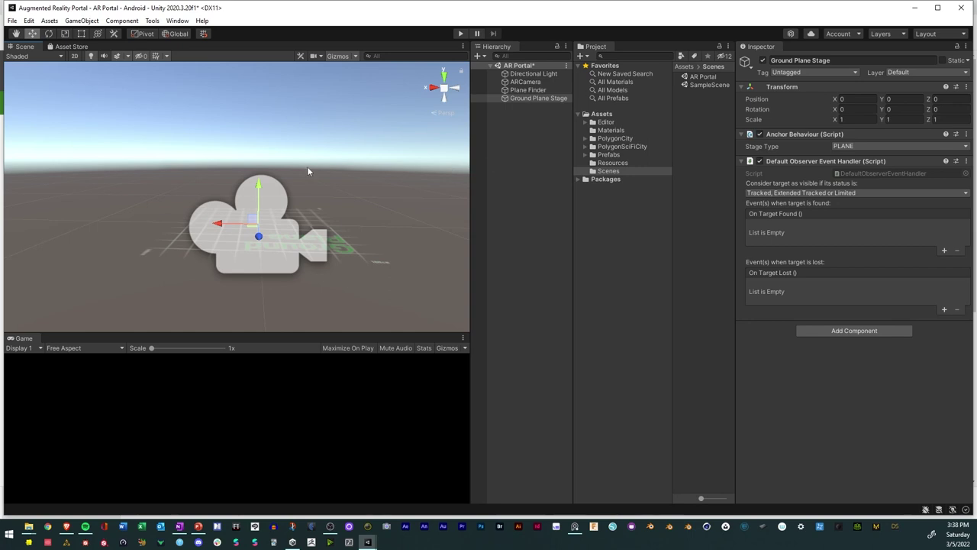
Add a child cube under Ground Plane Stage and reshape it with the Rect tool
{"action": "right_click", "coordinate": [531, 98]}
{"action": "mouse_move", "coordinate": [562, 242]}
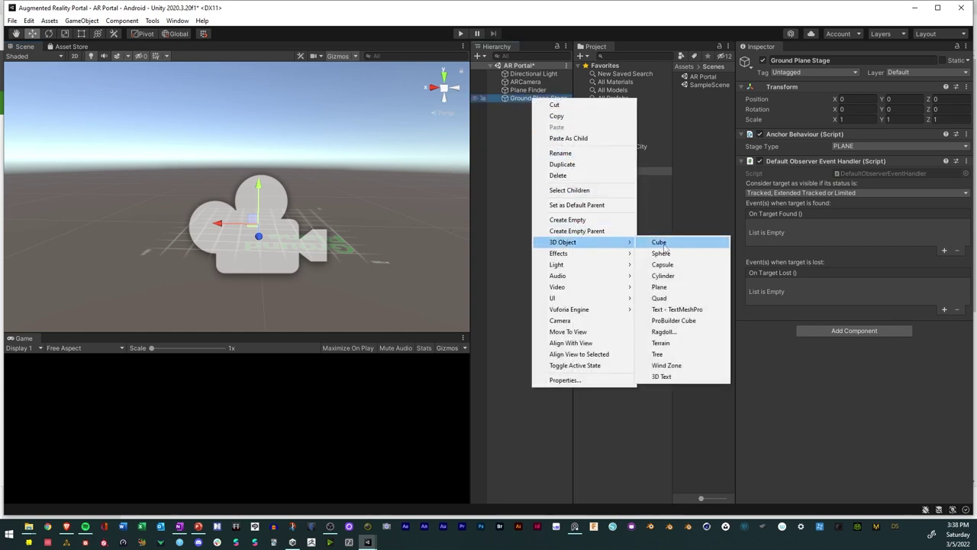
{"action": "left_click", "coordinate": [661, 242]}
{"action": "left_click_drag", "start_coordinate": [357, 210], "coordinate": [435, 264], "text": "alt"}
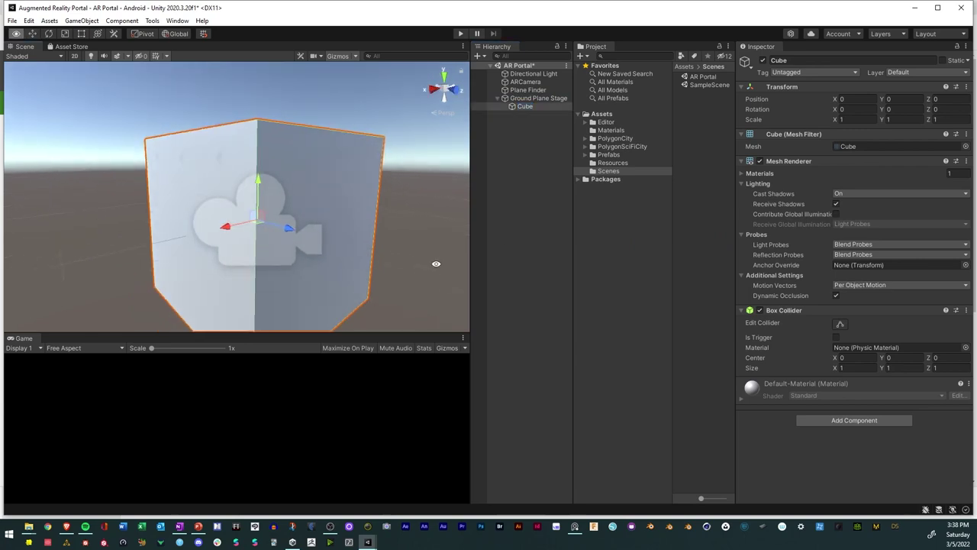
{"action": "left_click", "coordinate": [81, 34]}
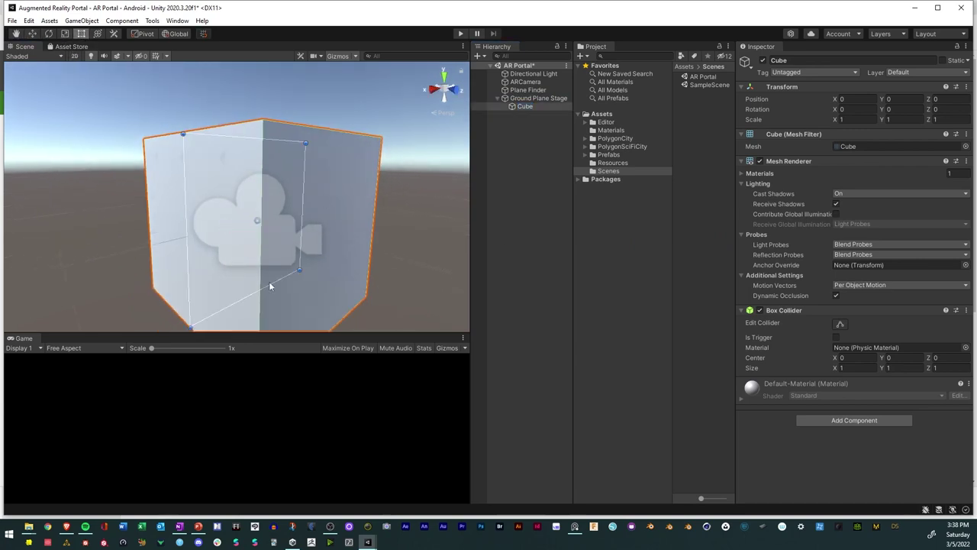
{"action": "left_click_drag", "start_coordinate": [265, 283], "coordinate": [266, 218]}
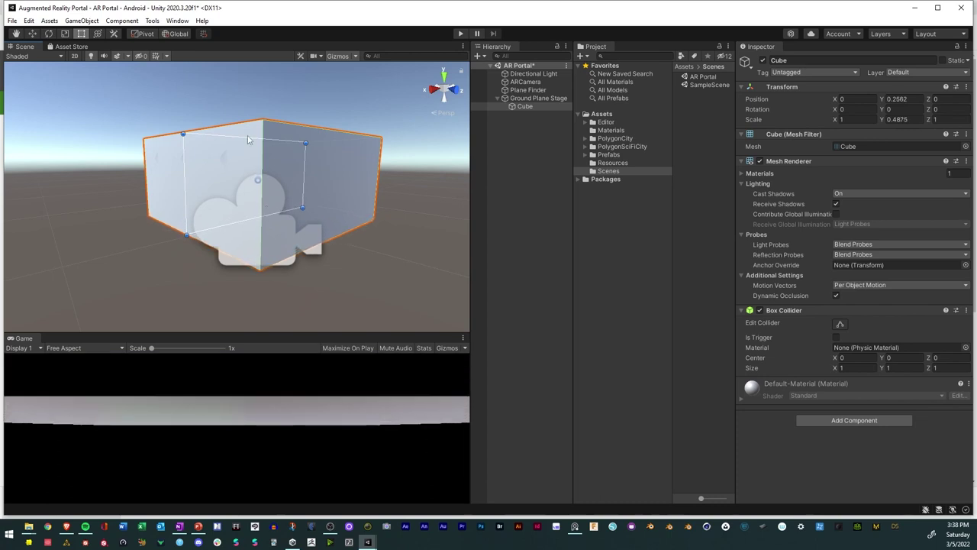
{"action": "scroll", "coordinate": [247, 141], "scroll_direction": "down", "scroll_amount": 5}
{"action": "left_click_drag", "start_coordinate": [246, 140], "coordinate": [245, 110], "text": "alt"}
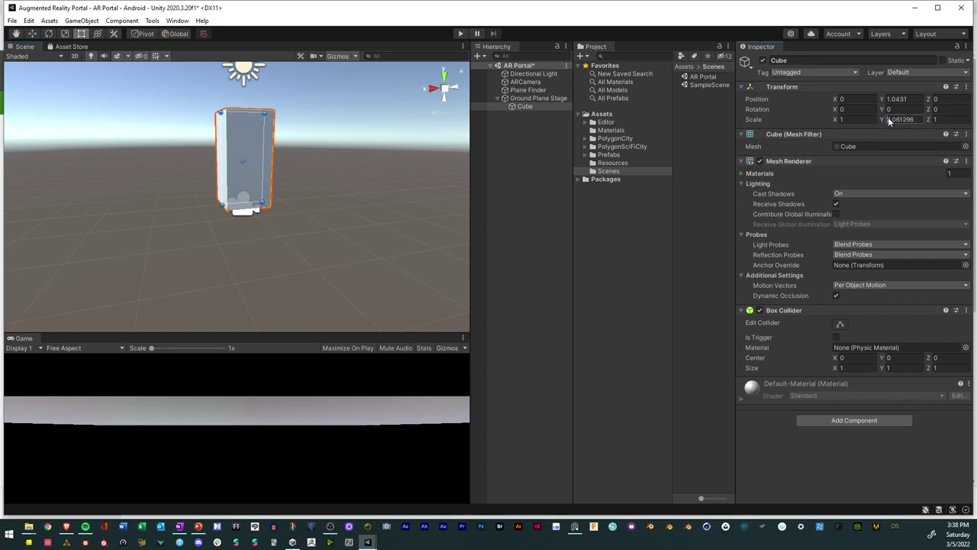
Set the cube's Scale Y to 2 to make it a tall box
{"action": "left_click", "coordinate": [901, 119]}
{"action": "type", "text": "2"}
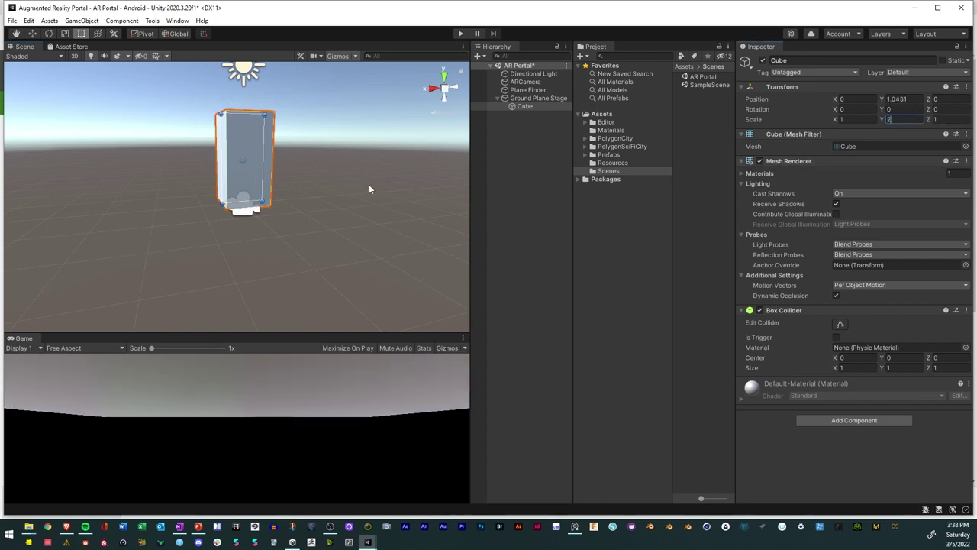
{"action": "left_click_drag", "start_coordinate": [368, 184], "coordinate": [234, 183], "text": "alt"}
{"action": "left_click", "coordinate": [344, 196]}
{"action": "scroll", "coordinate": [267, 190], "scroll_direction": "down", "scroll_amount": 2}
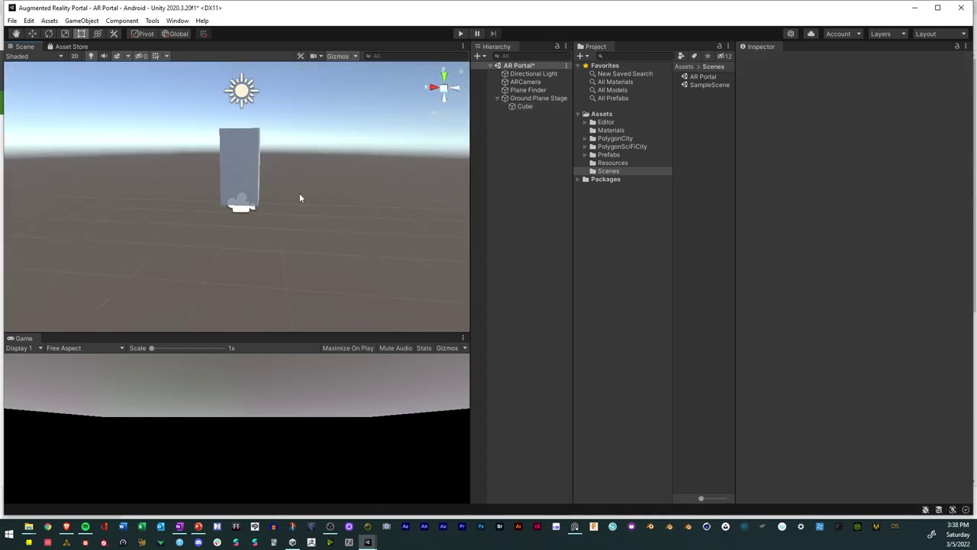
Rename the cube '6ft Reference', then select the Plane Finder
{"action": "left_click", "coordinate": [536, 99]}
{"action": "left_click", "coordinate": [525, 107]}
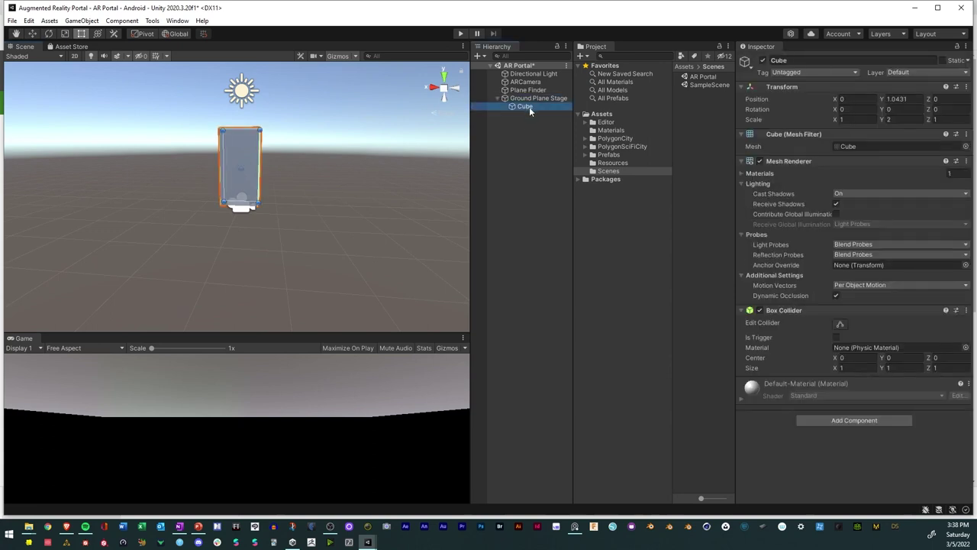
{"action": "left_click", "coordinate": [529, 107]}
{"action": "type", "text": "G"}
{"action": "type", "text": "ft Refere"}
{"action": "type", "text": "nce"}
{"action": "left_click", "coordinate": [522, 149]}
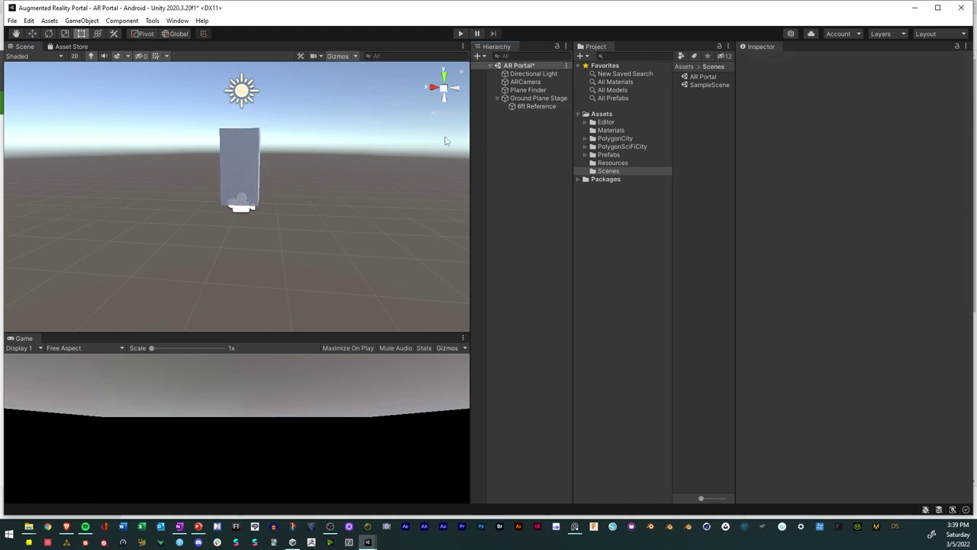
{"action": "left_click_drag", "start_coordinate": [374, 206], "coordinate": [395, 190], "text": "alt"}
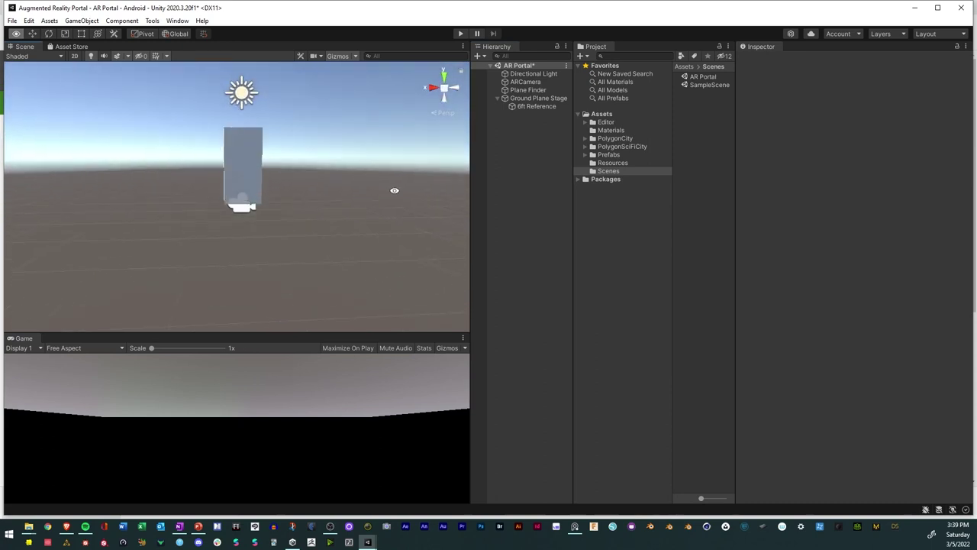
{"action": "left_click", "coordinate": [527, 100]}
{"action": "left_click", "coordinate": [527, 91]}
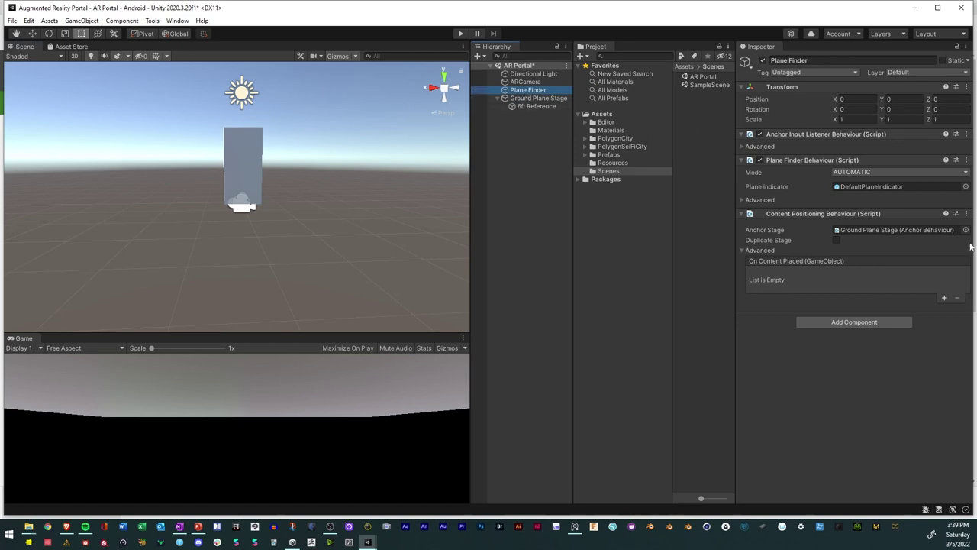
Save the AR Portal scene with File > Save and orbit around the reference box
{"action": "left_click", "coordinate": [12, 21]}
{"action": "left_click", "coordinate": [27, 69]}
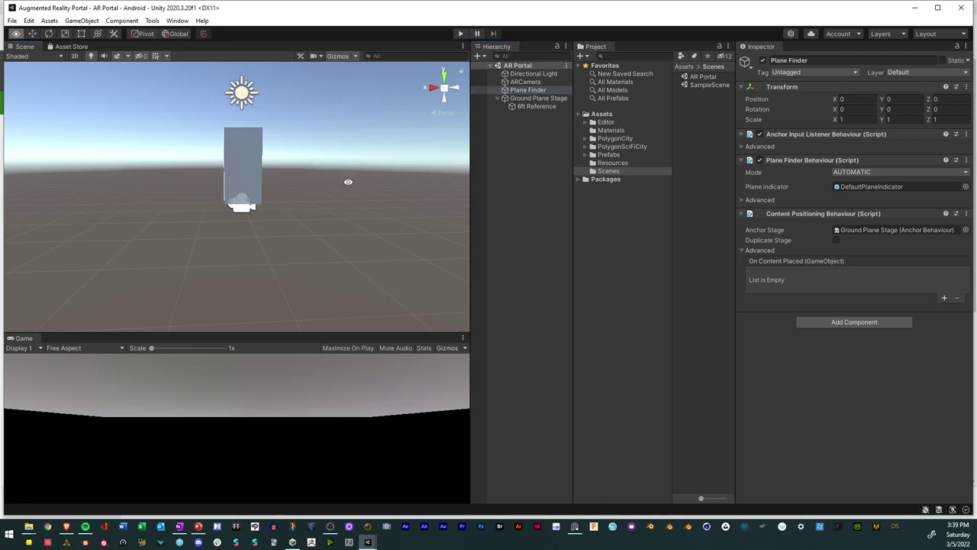
{"action": "left_click_drag", "start_coordinate": [344, 181], "coordinate": [362, 191], "text": "alt"}
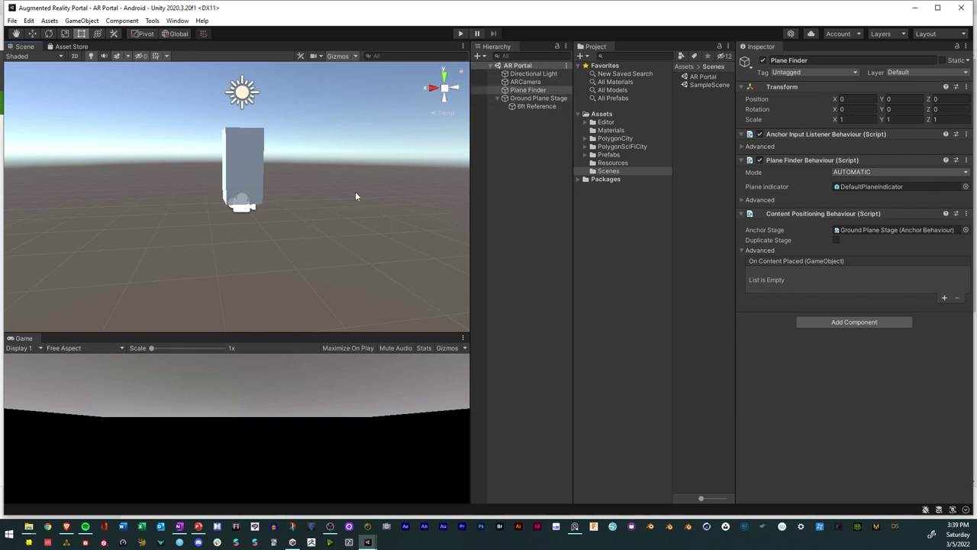
{"action": "left_click_drag", "start_coordinate": [355, 196], "coordinate": [469, 210], "text": "alt"}
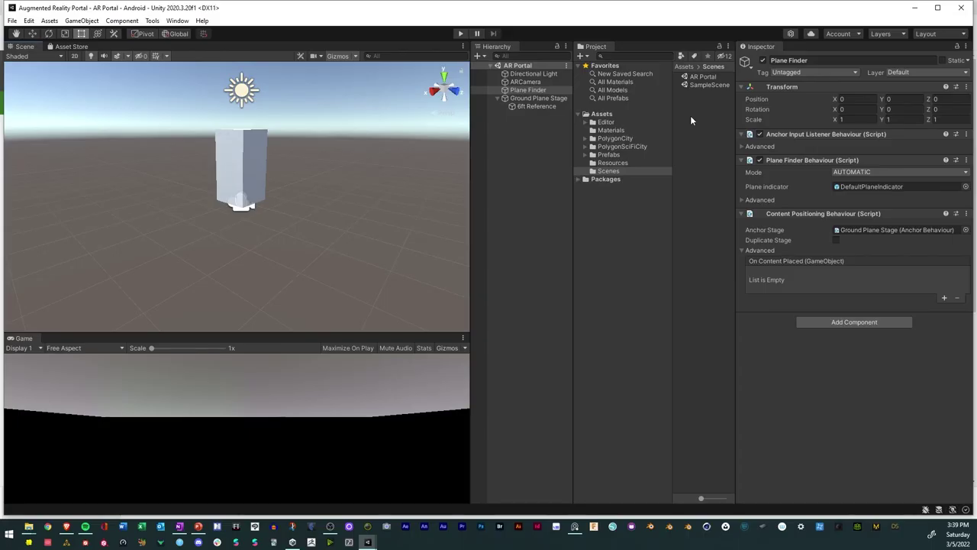
Create a scene asset named '3D World' in the Scenes folder and open it
{"action": "right_click", "coordinate": [691, 120]}
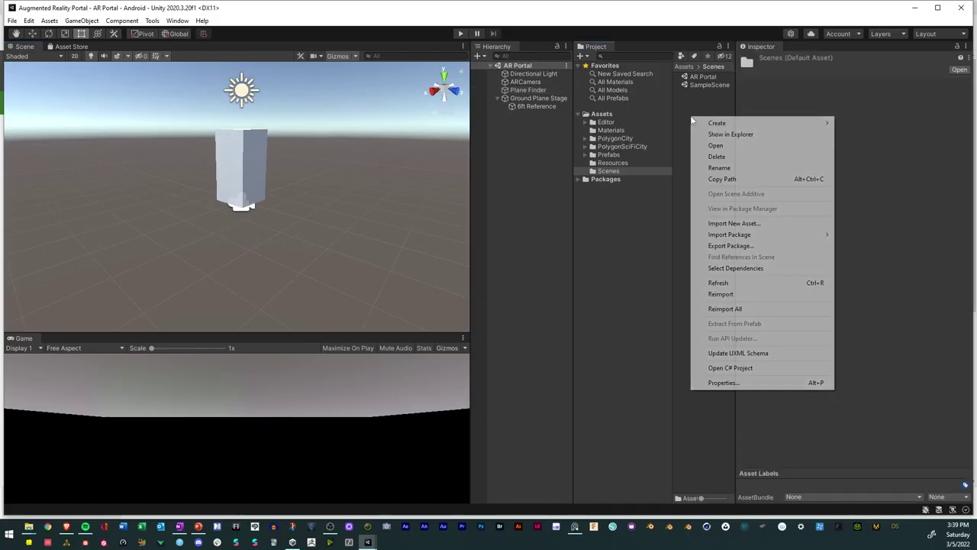
{"action": "mouse_move", "coordinate": [723, 127]}
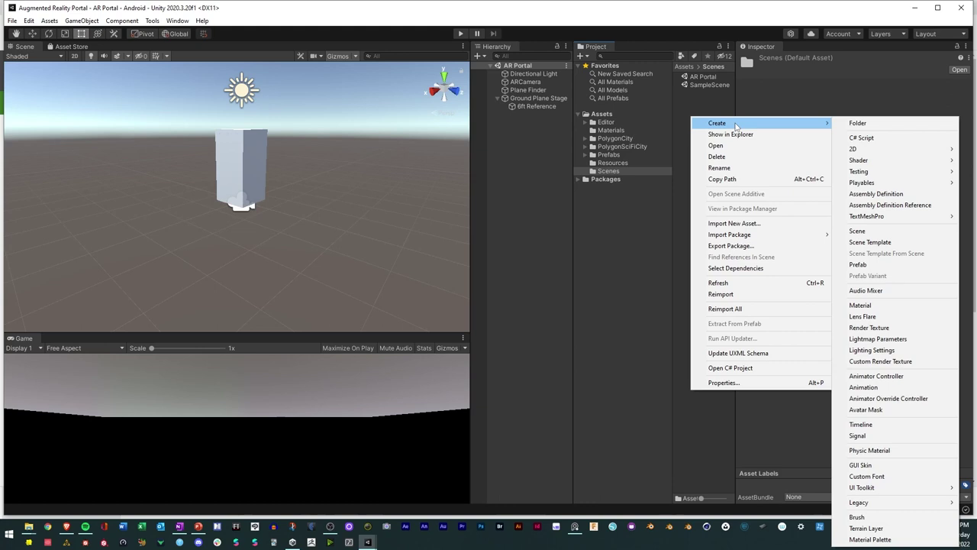
{"action": "left_click", "coordinate": [857, 230]}
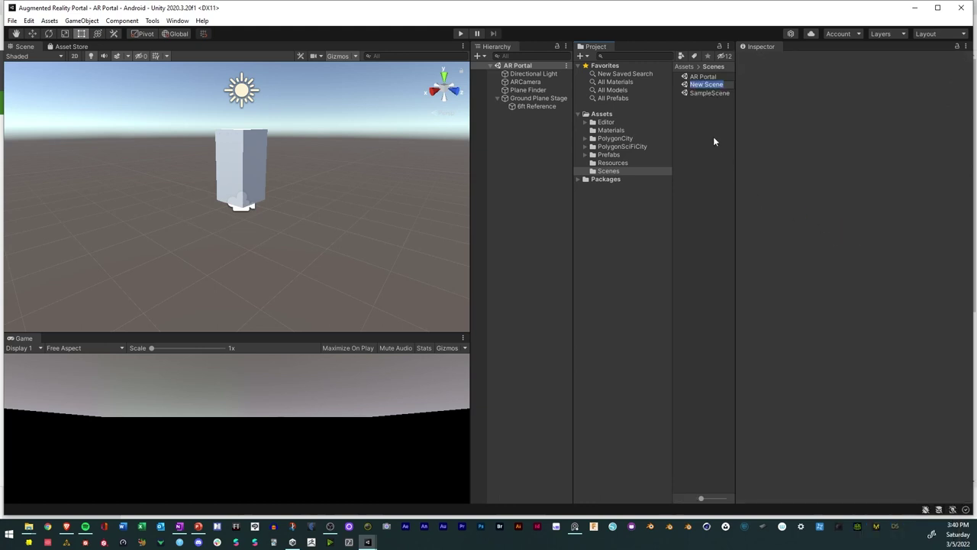
{"action": "key", "text": "BackSpace"}
{"action": "type", "text": "3D World"}
{"action": "key", "text": "Return"}
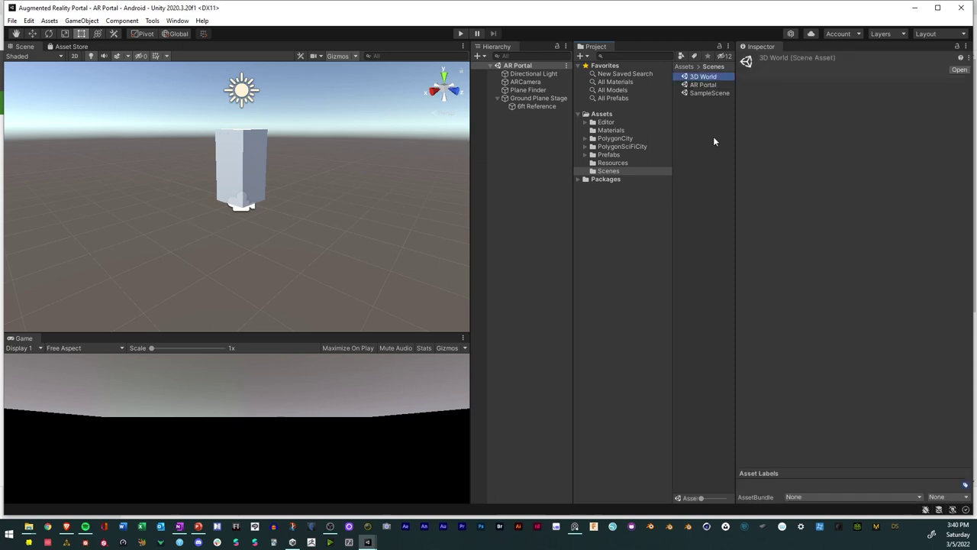
{"action": "double_click", "coordinate": [692, 79]}
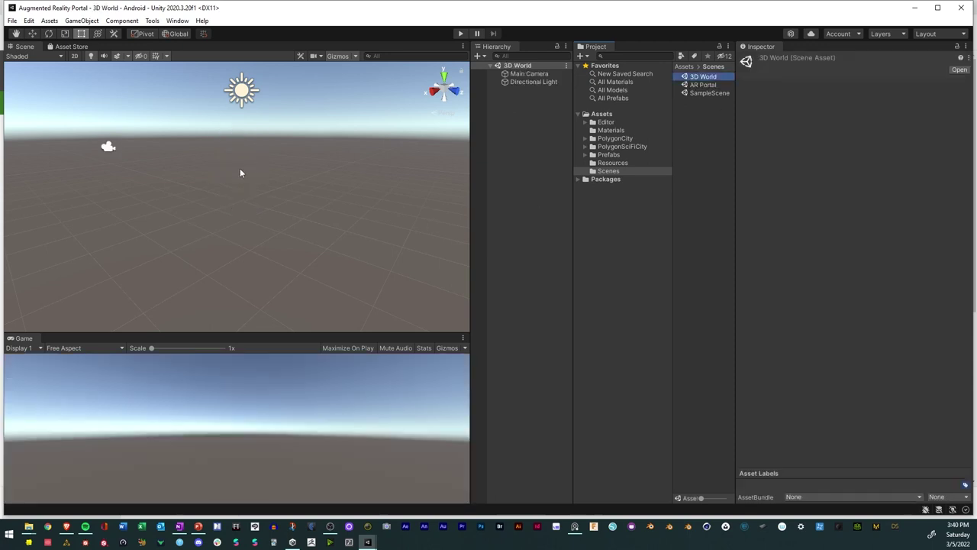
Add a cube to the 3D World scene and set its Scale Y to 2
{"action": "right_click", "coordinate": [511, 117]}
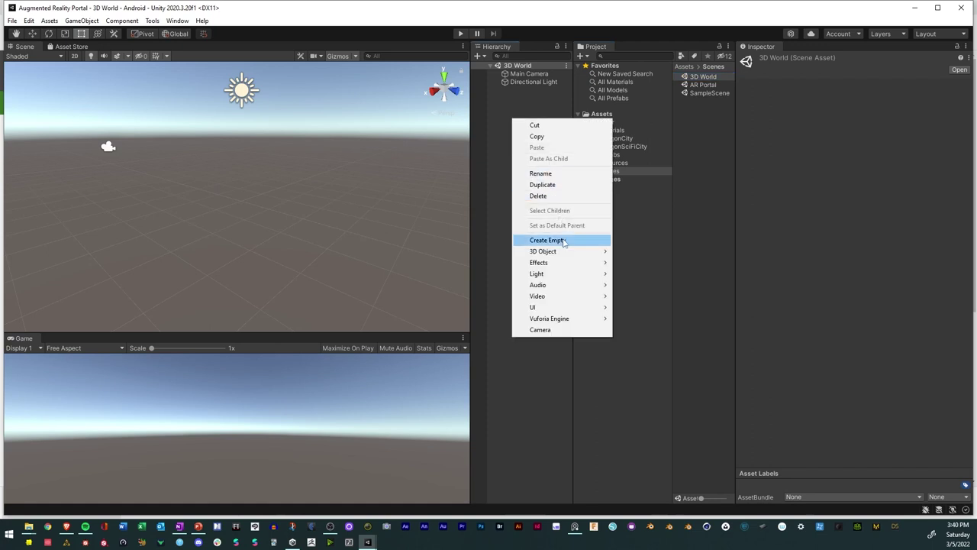
{"action": "mouse_move", "coordinate": [567, 253]}
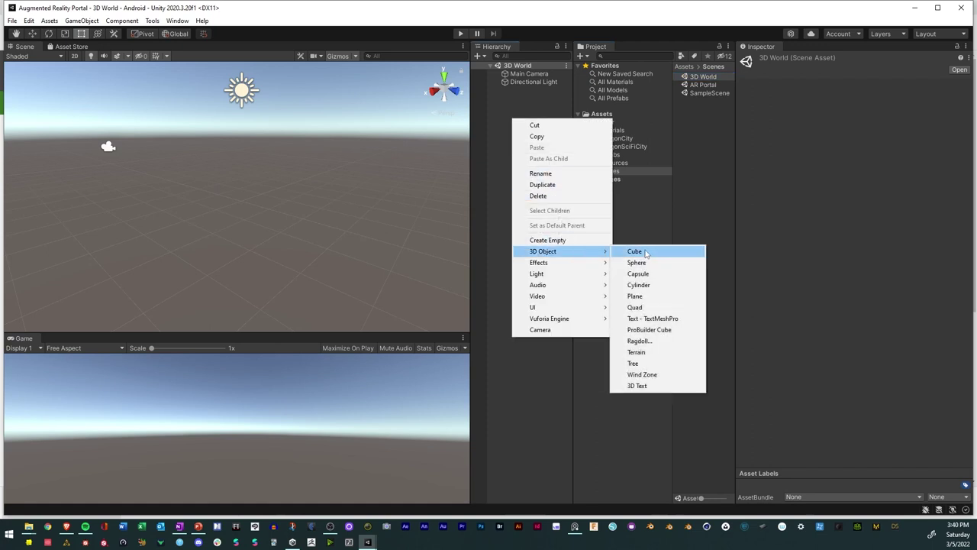
{"action": "left_click", "coordinate": [635, 251]}
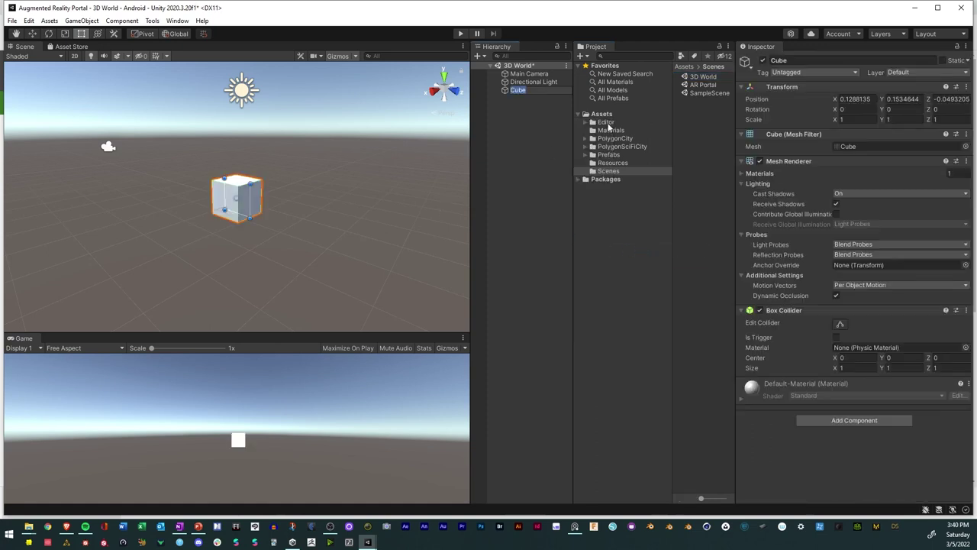
{"action": "left_click", "coordinate": [904, 119]}
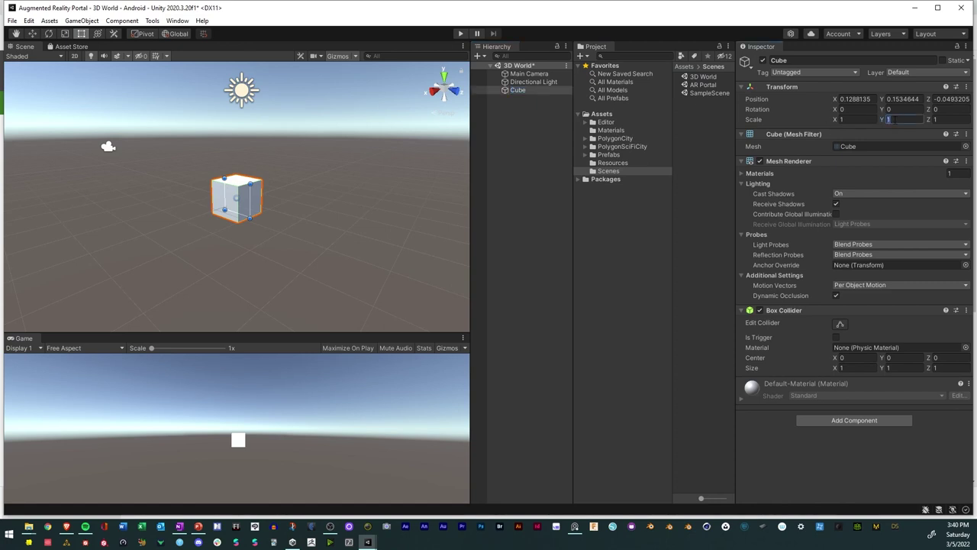
{"action": "type", "text": "2"}
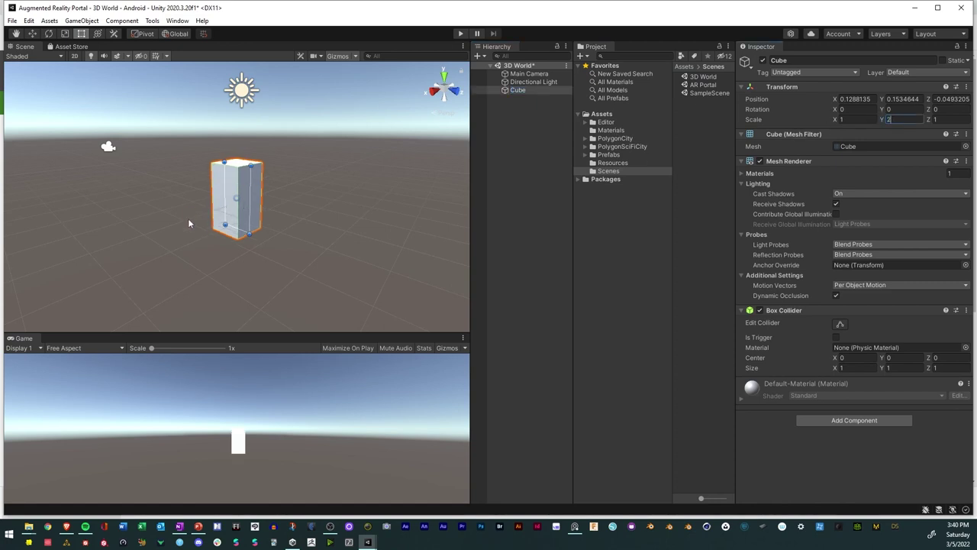
{"action": "left_click_drag", "start_coordinate": [305, 281], "coordinate": [306, 257], "text": "alt"}
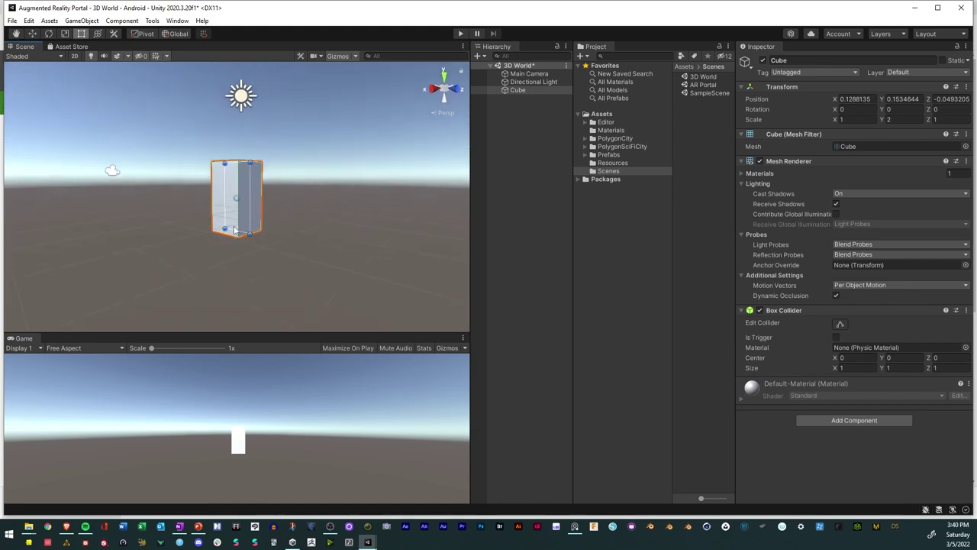
Position the cube at X 0, Y 1, Z 0
{"action": "left_click", "coordinate": [33, 34]}
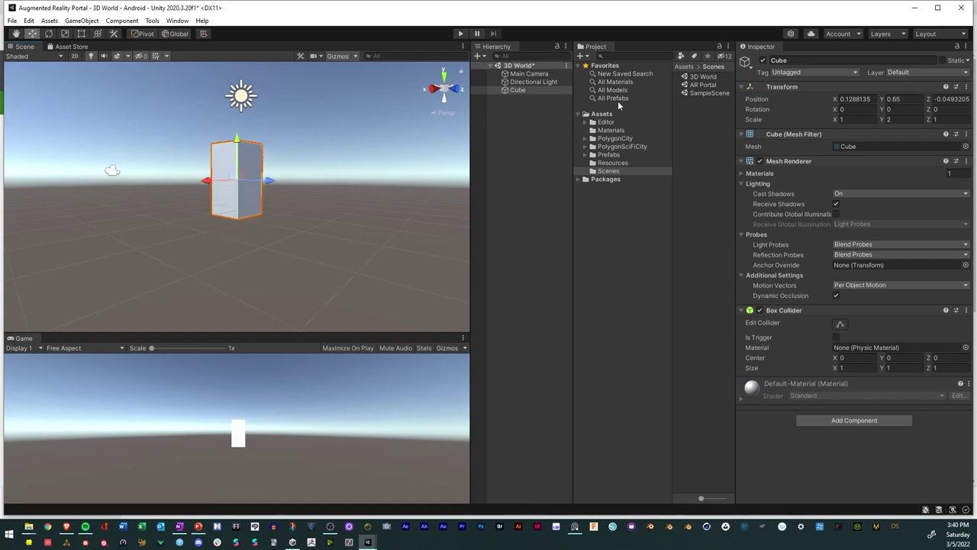
{"action": "left_click", "coordinate": [896, 98]}
{"action": "type", "text": "1"}
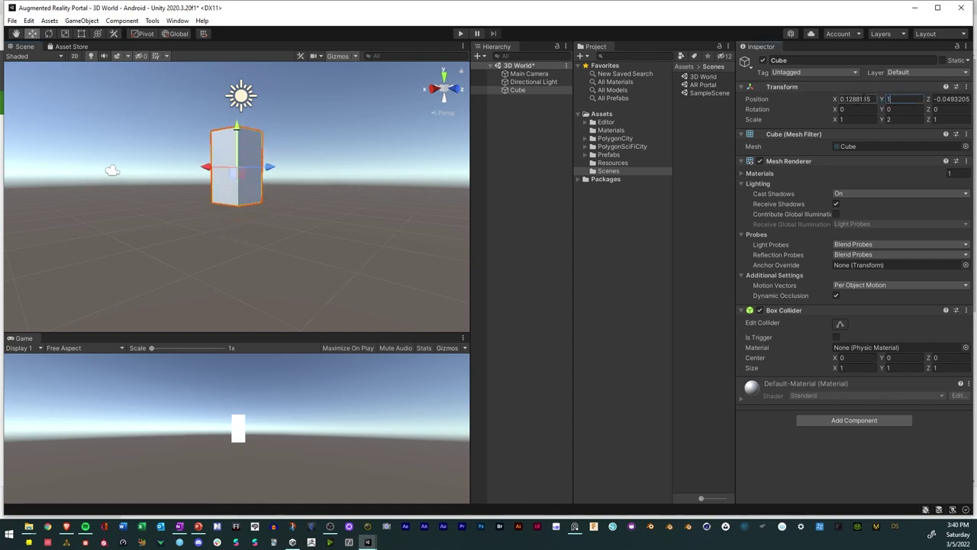
{"action": "left_click_drag", "start_coordinate": [224, 240], "coordinate": [179, 244], "text": "alt"}
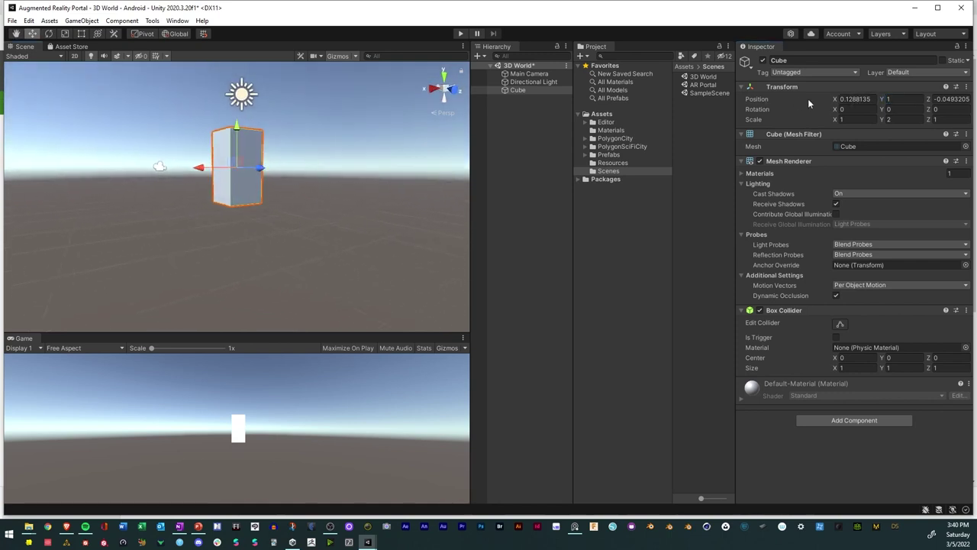
{"action": "left_click", "coordinate": [855, 98]}
{"action": "type", "text": "0"}
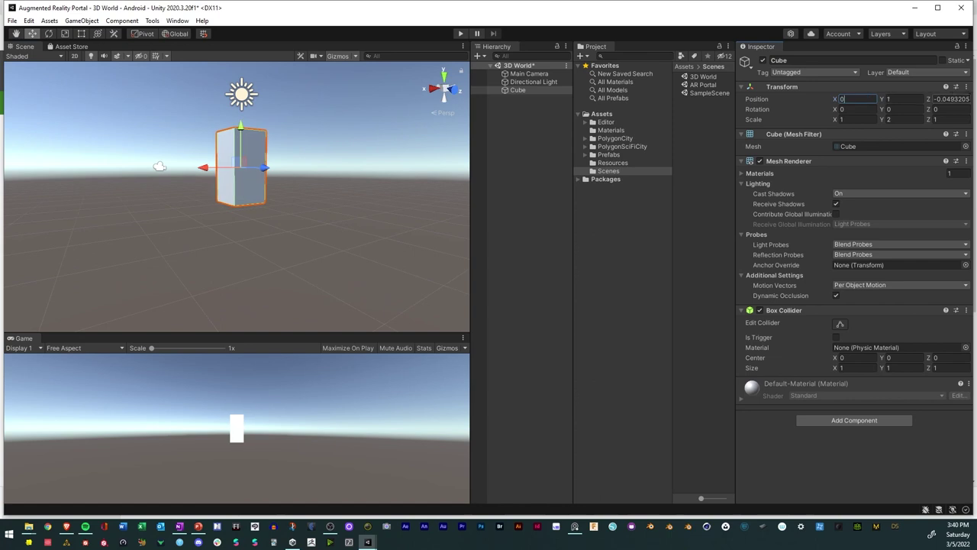
{"action": "left_click", "coordinate": [946, 99]}
{"action": "type", "text": "0"}
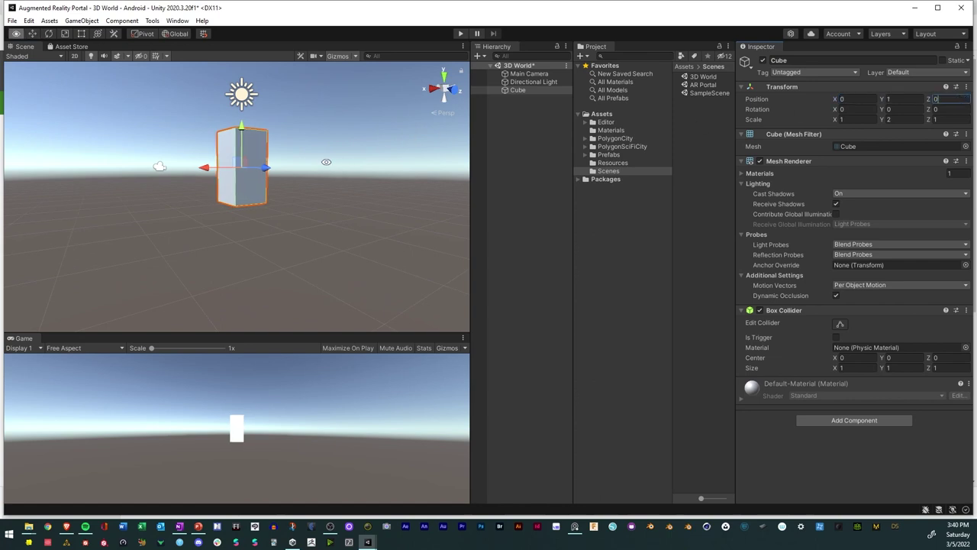
{"action": "left_click_drag", "start_coordinate": [327, 158], "coordinate": [146, 157], "text": "alt"}
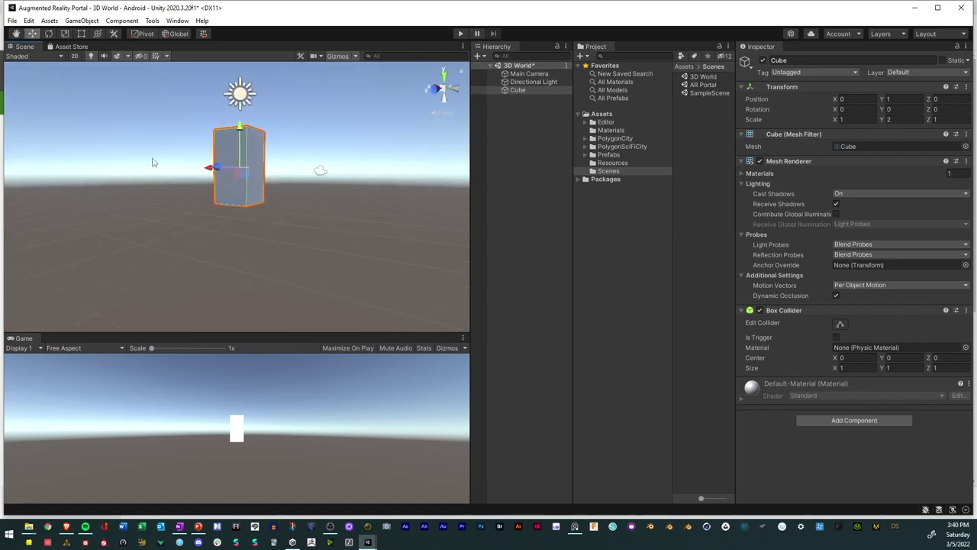
Rename the cube to 'Reference' in the Hierarchy
{"action": "left_click", "coordinate": [517, 91]}
{"action": "key", "text": "F2"}
{"action": "type", "text": "Reference"}
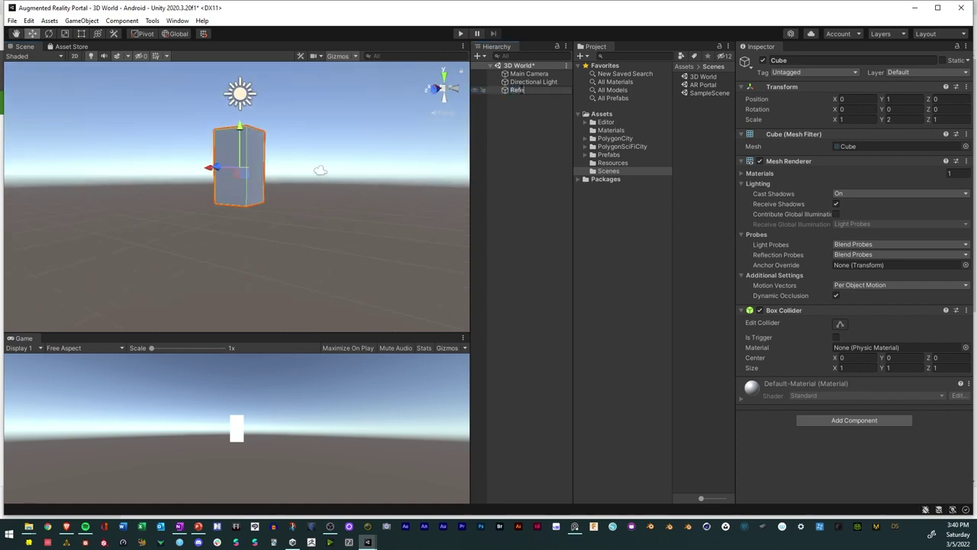
{"action": "key", "text": "Return"}
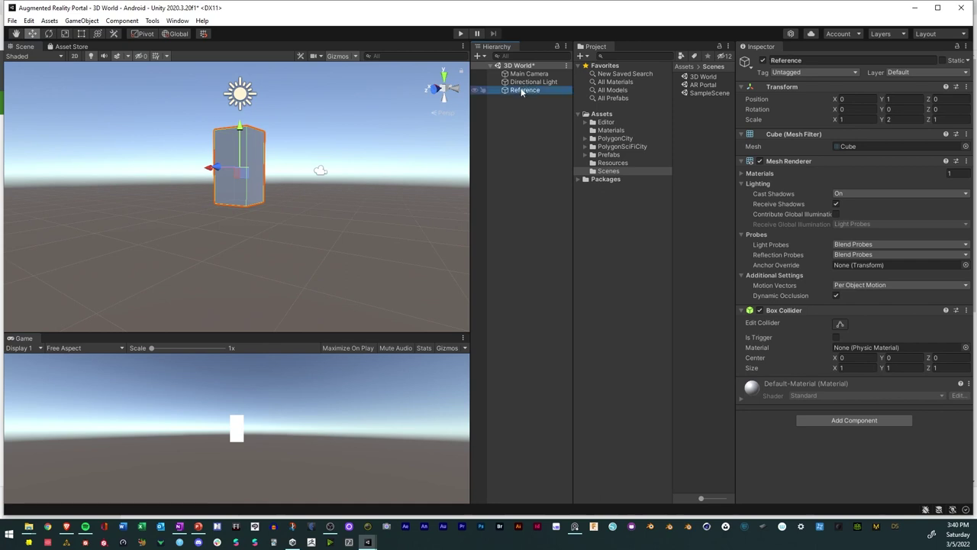
{"action": "scroll", "coordinate": [335, 179], "scroll_direction": "down", "scroll_amount": 3}
{"action": "left_click_drag", "start_coordinate": [340, 183], "coordinate": [343, 159], "text": "alt"}
{"action": "left_click", "coordinate": [533, 127]}
{"action": "left_click", "coordinate": [515, 91]}
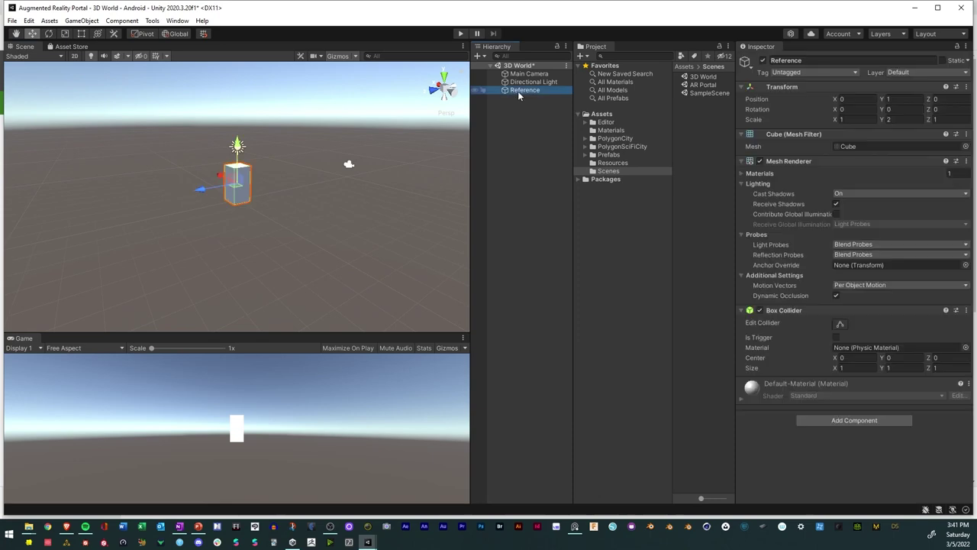
{"action": "left_click", "coordinate": [608, 155]}
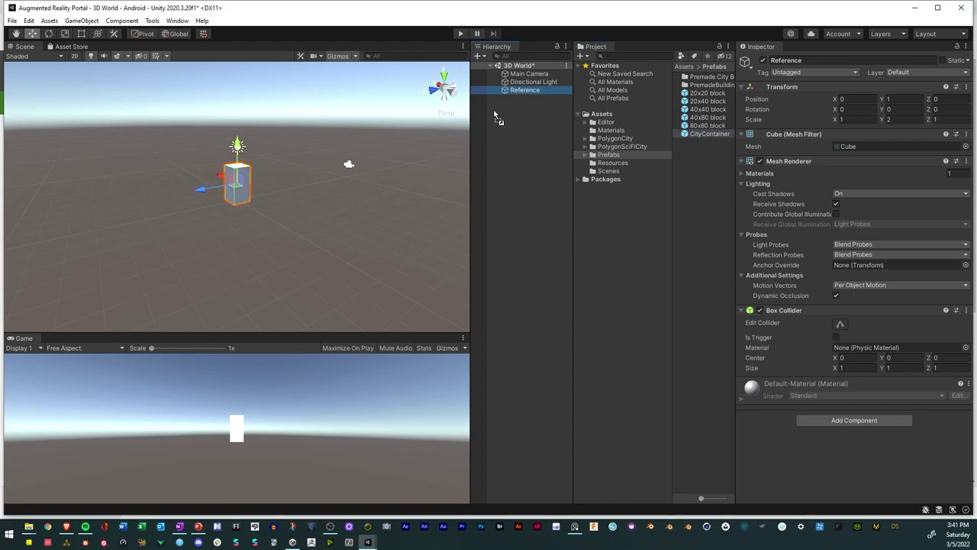
Drag the CityContainer prefab into the scene and slide it to about X 21.1
{"action": "left_click_drag", "start_coordinate": [502, 109], "coordinate": [502, 109]}
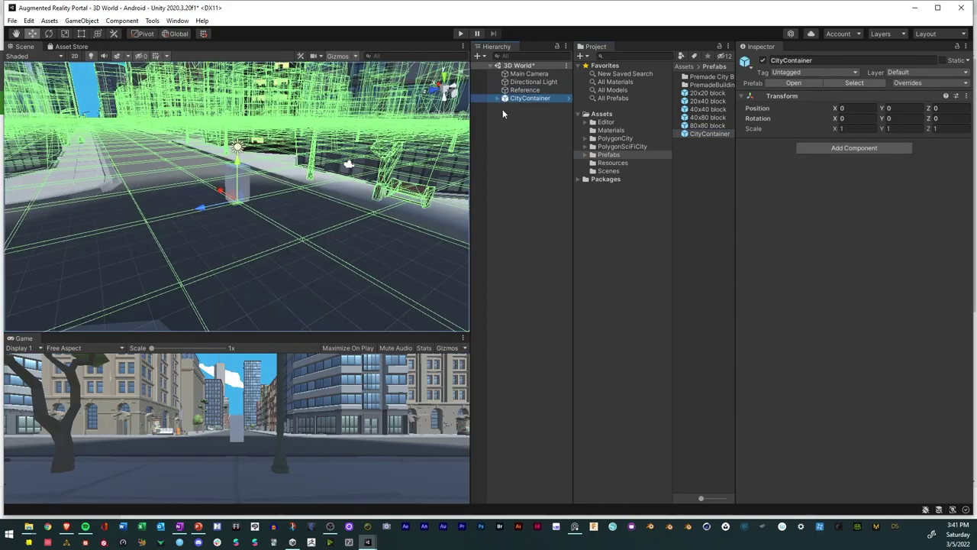
{"action": "right_click_drag", "start_coordinate": [255, 214], "coordinate": [202, 197]}
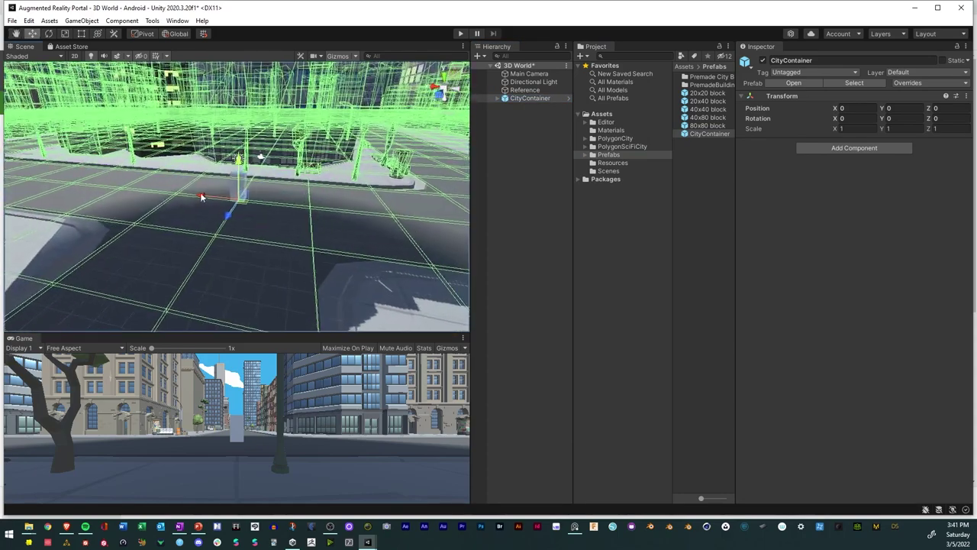
{"action": "left_click_drag", "start_coordinate": [204, 199], "coordinate": [162, 217]}
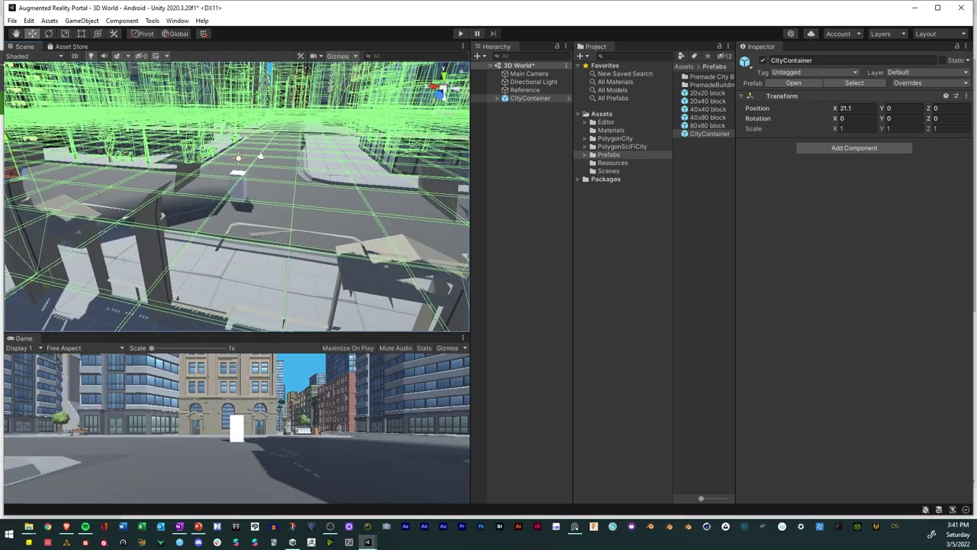
{"action": "right_click_drag", "start_coordinate": [162, 217], "coordinate": [483, 88]}
Frame the Reference cube, then select and frame the whole CityContainer
{"action": "double_click", "coordinate": [531, 90]}
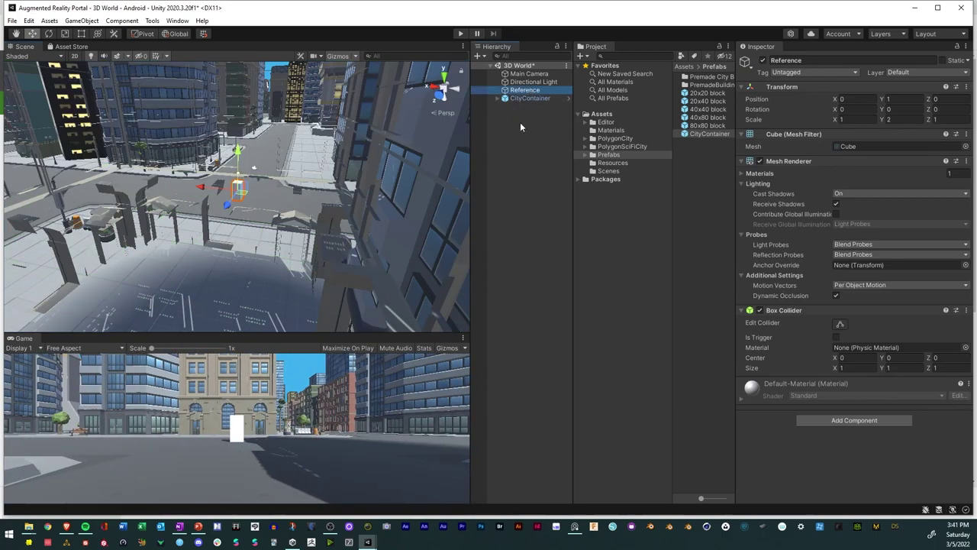
{"action": "mouse_move", "coordinate": [252, 176]}
{"action": "right_mouse_down"}
{"action": "mouse_move", "coordinate": [194, 158]}
{"action": "mouse_move", "coordinate": [276, 229]}
{"action": "mouse_move", "coordinate": [199, 166]}
{"action": "mouse_move", "coordinate": [251, 206]}
{"action": "mouse_move", "coordinate": [233, 190]}
{"action": "mouse_move", "coordinate": [259, 181]}
{"action": "right_mouse_up"}
{"action": "scroll", "coordinate": [259, 181], "scroll_direction": "up", "scroll_amount": 5}
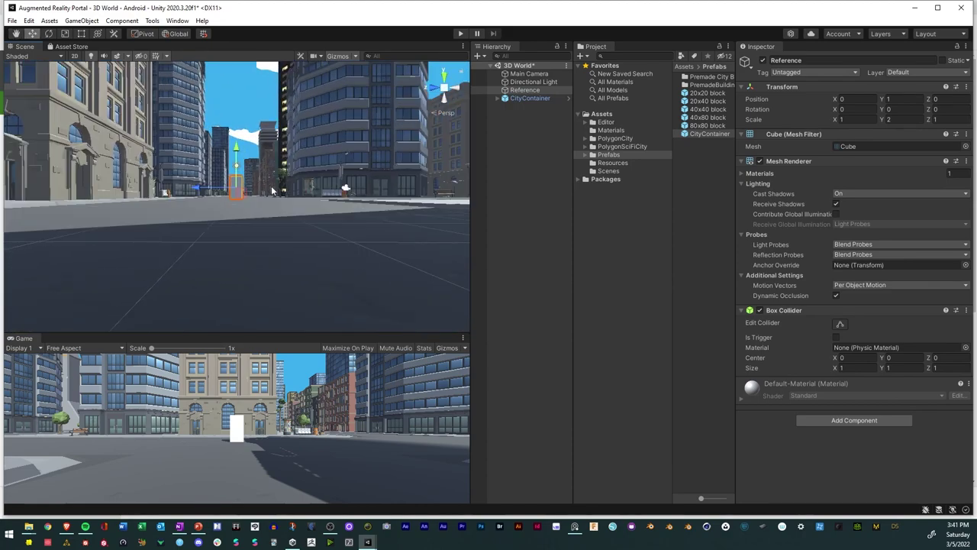
{"action": "scroll", "coordinate": [304, 160], "scroll_direction": "down", "scroll_amount": 5}
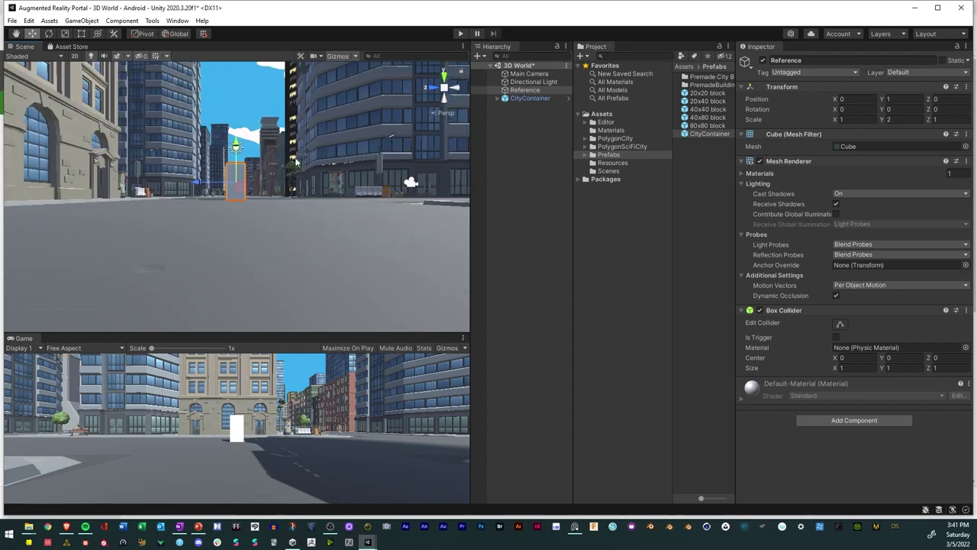
{"action": "left_click", "coordinate": [532, 98]}
{"action": "key", "text": "f"}
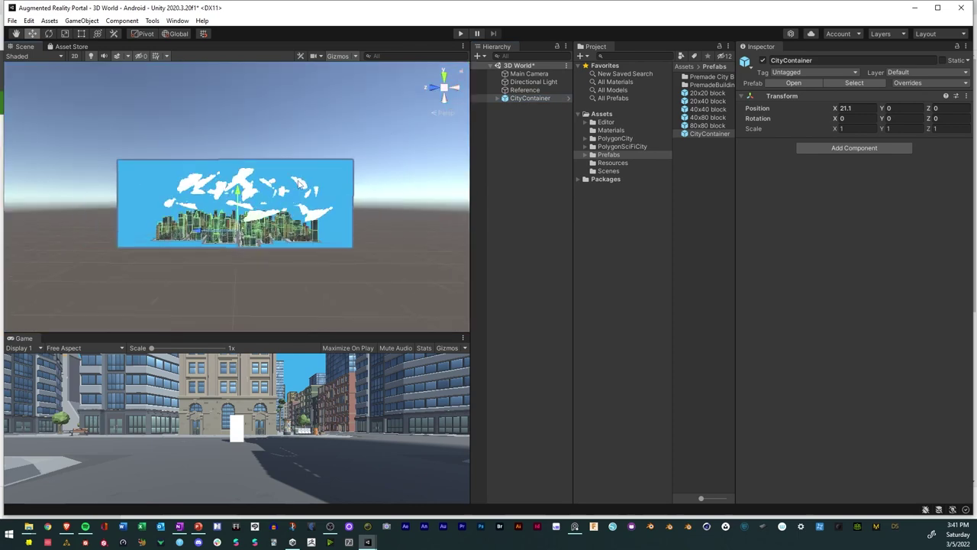
{"action": "mouse_move", "coordinate": [287, 193]}
{"action": "left_mouse_down", "text": "alt"}
{"action": "mouse_move", "coordinate": [283, 258]}
{"action": "mouse_move", "coordinate": [280, 226]}
{"action": "mouse_move", "coordinate": [292, 227]}
{"action": "mouse_move", "coordinate": [273, 228]}
{"action": "mouse_move", "coordinate": [282, 182]}
{"action": "left_mouse_up", "text": "alt"}
{"action": "scroll", "coordinate": [237, 229], "scroll_direction": "up", "scroll_amount": 3}
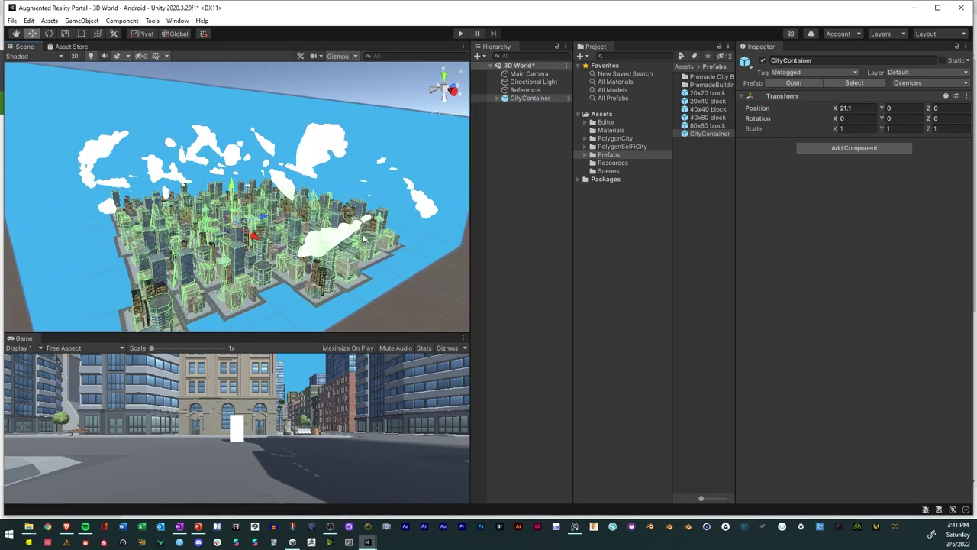
Orbit and zoom down to a low view among the city streets
{"action": "left_click_drag", "start_coordinate": [364, 239], "coordinate": [291, 448], "text": "alt"}
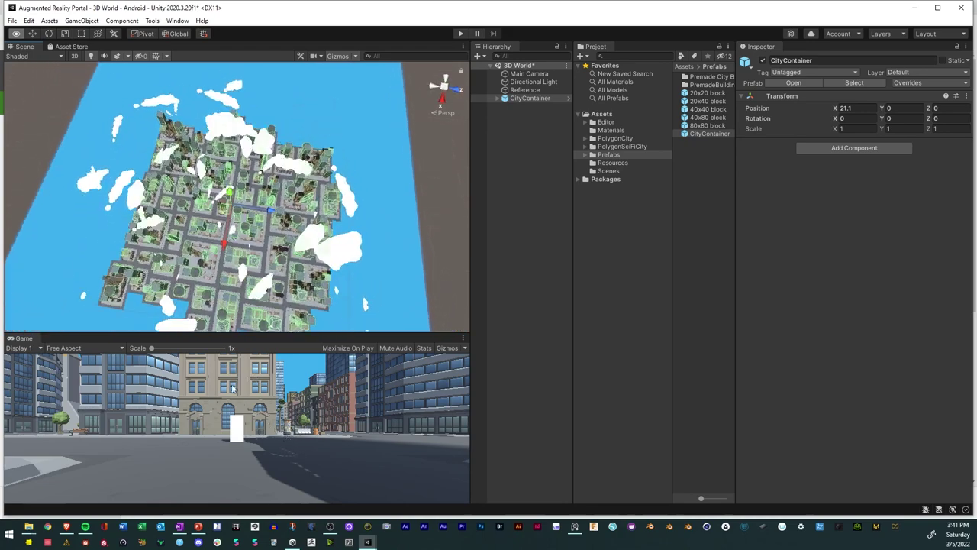
{"action": "left_click_drag", "start_coordinate": [233, 388], "coordinate": [16, 207], "text": "alt"}
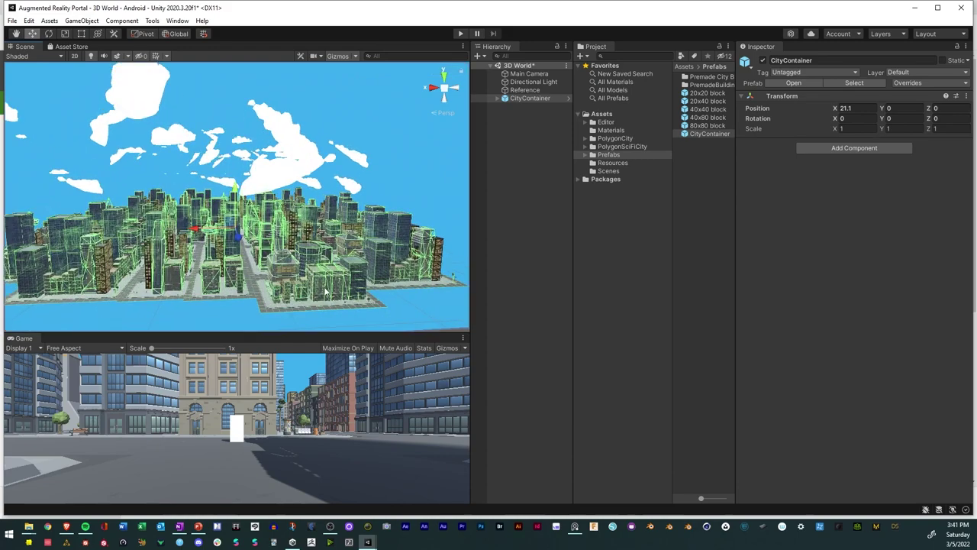
{"action": "scroll", "coordinate": [297, 273], "scroll_direction": "up", "scroll_amount": 3}
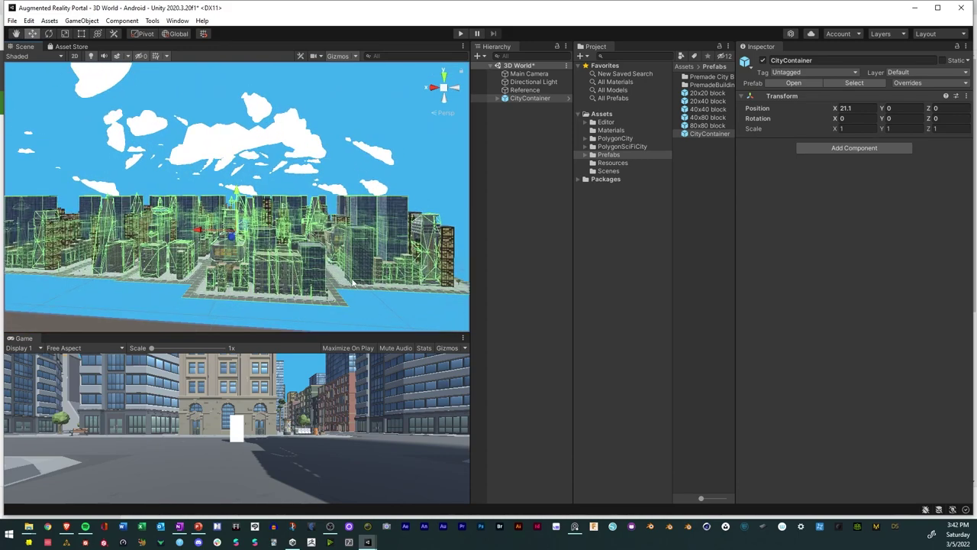
{"action": "left_click_drag", "start_coordinate": [114, 288], "coordinate": [746, 302], "text": "alt"}
{"action": "scroll", "coordinate": [173, 250], "scroll_direction": "up", "scroll_amount": 3}
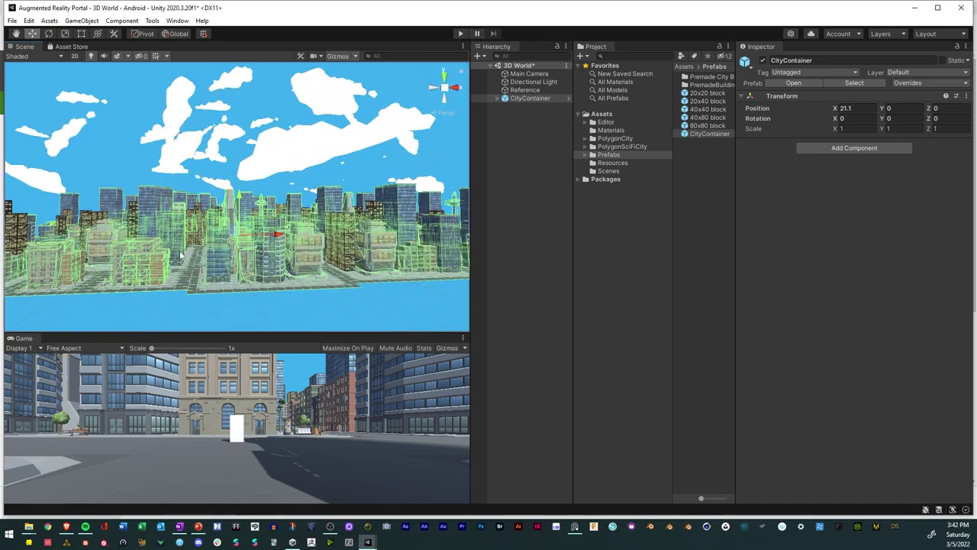
{"action": "middle_click_drag", "start_coordinate": [188, 255], "coordinate": [220, 236]}
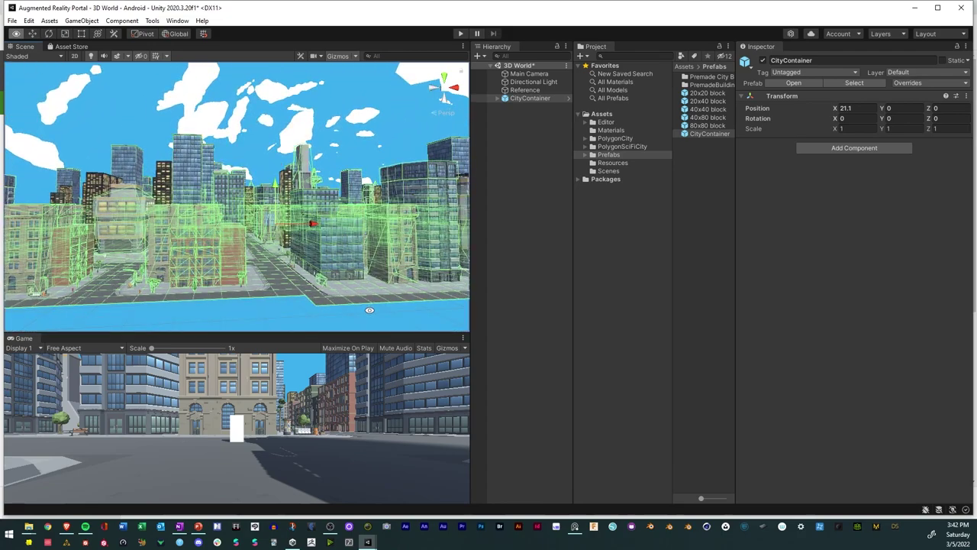
{"action": "left_click_drag", "start_coordinate": [369, 310], "coordinate": [601, 323], "text": "alt"}
{"action": "scroll", "coordinate": [339, 280], "scroll_direction": "up", "scroll_amount": 3}
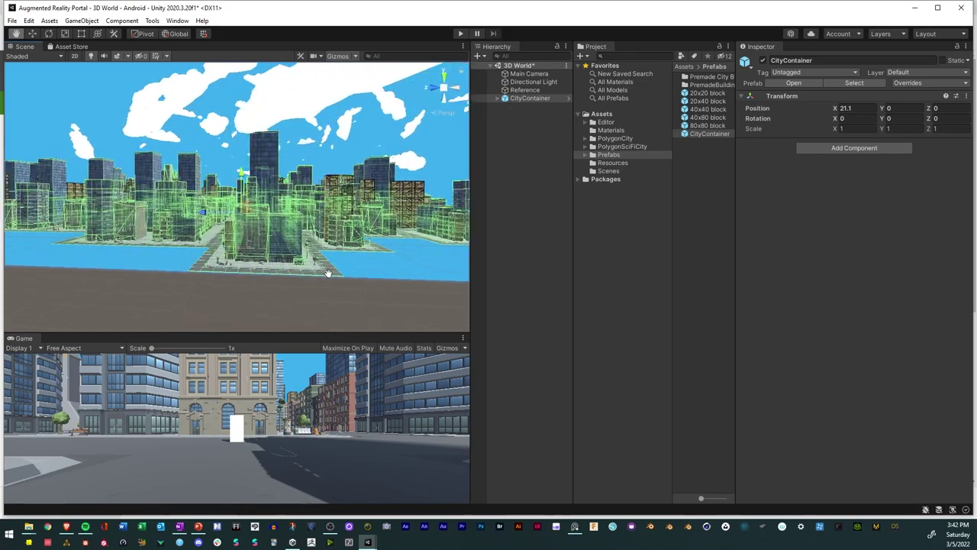
{"action": "right_click_drag", "start_coordinate": [339, 280], "coordinate": [273, 244]}
{"action": "scroll", "coordinate": [237, 246], "scroll_direction": "up", "scroll_amount": 4}
{"action": "scroll", "coordinate": [235, 244], "scroll_direction": "down", "scroll_amount": 5}
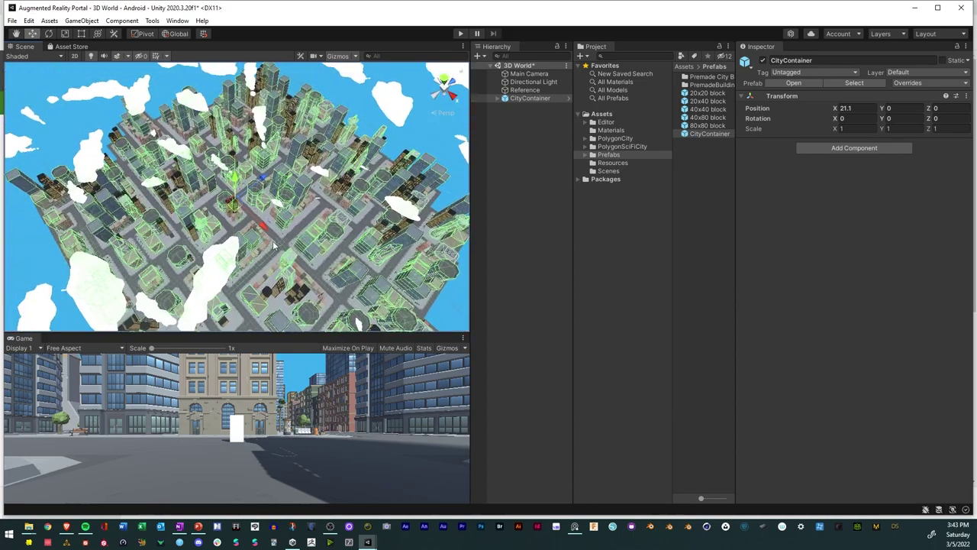
Drag CityContainer along X to about -296, leaving Reference at the city's edge
{"action": "left_click_drag", "start_coordinate": [264, 228], "coordinate": [130, 153]}
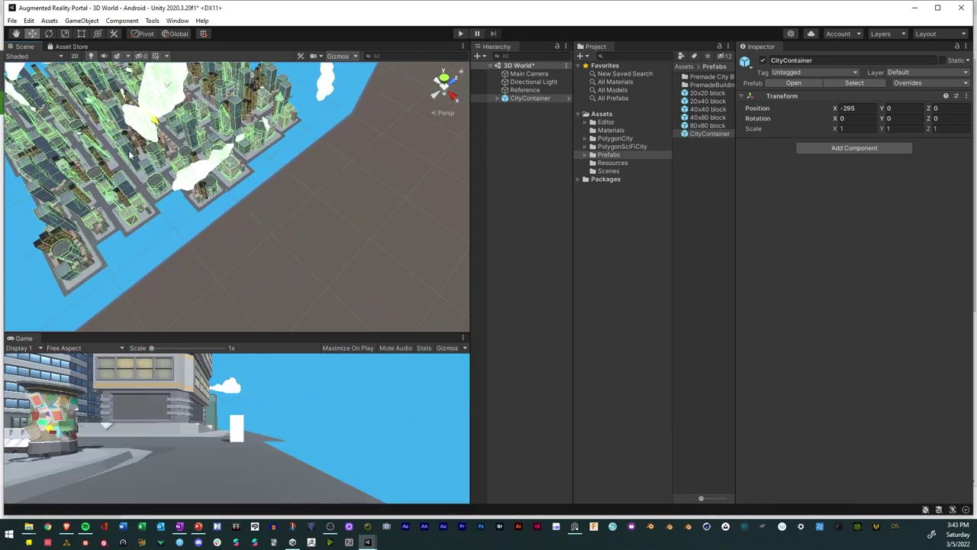
{"action": "left_click_drag", "start_coordinate": [129, 153], "coordinate": [132, 153]}
{"action": "left_click_drag", "start_coordinate": [228, 150], "coordinate": [204, 142], "text": "alt"}
Select the Sky backdrop plane and bring up the ProBuilder tools window
{"action": "left_click_drag", "start_coordinate": [342, 177], "coordinate": [274, 295], "text": "alt"}
{"action": "left_click", "coordinate": [274, 294]}
{"action": "left_click", "coordinate": [274, 295]}
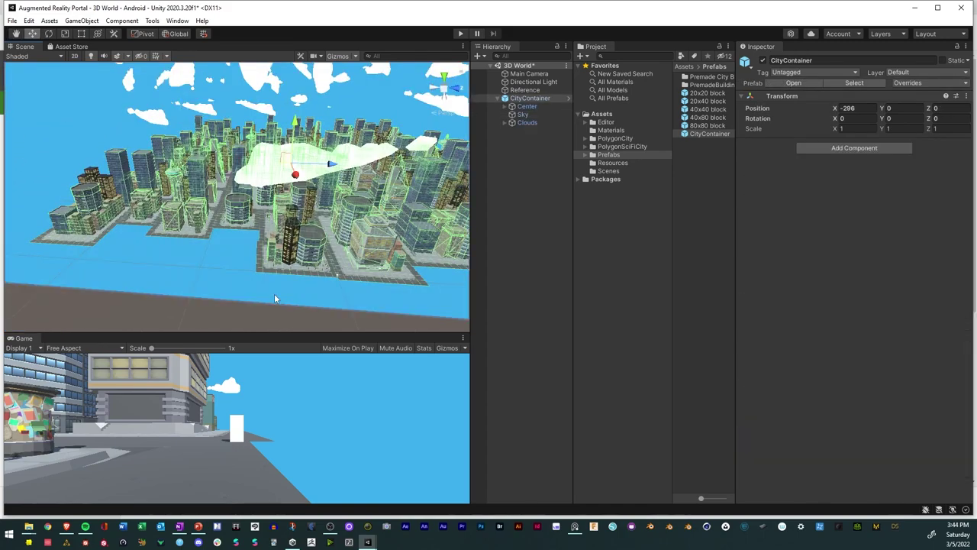
{"action": "left_click", "coordinate": [274, 294]}
{"action": "left_click_drag", "start_coordinate": [141, 300], "coordinate": [394, 337], "text": "alt"}
{"action": "middle_click_drag", "start_coordinate": [382, 326], "coordinate": [177, 295]}
{"action": "left_click", "coordinate": [814, 145]}
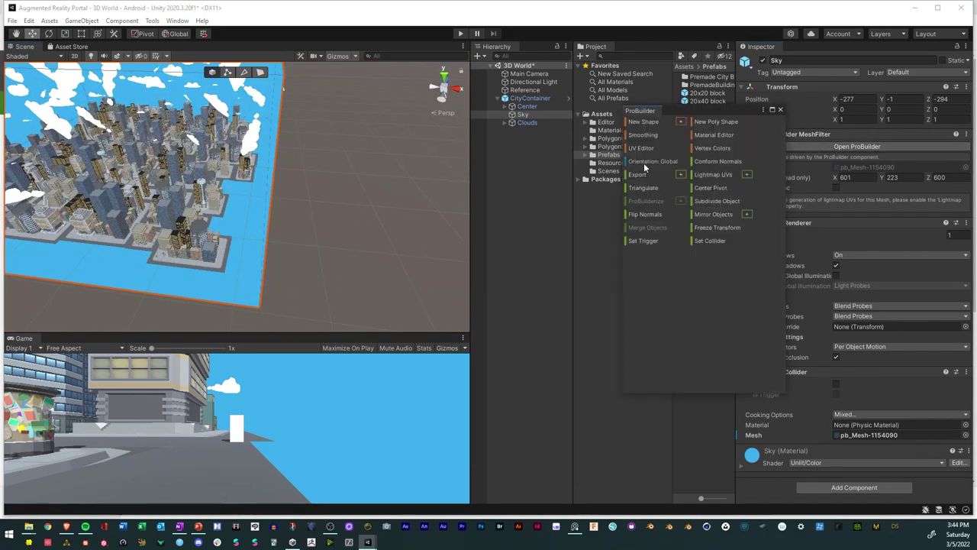
In Face mode, select one wall face of the Sky box and delete it
{"action": "left_click_drag", "start_coordinate": [296, 190], "coordinate": [375, 149], "text": "alt"}
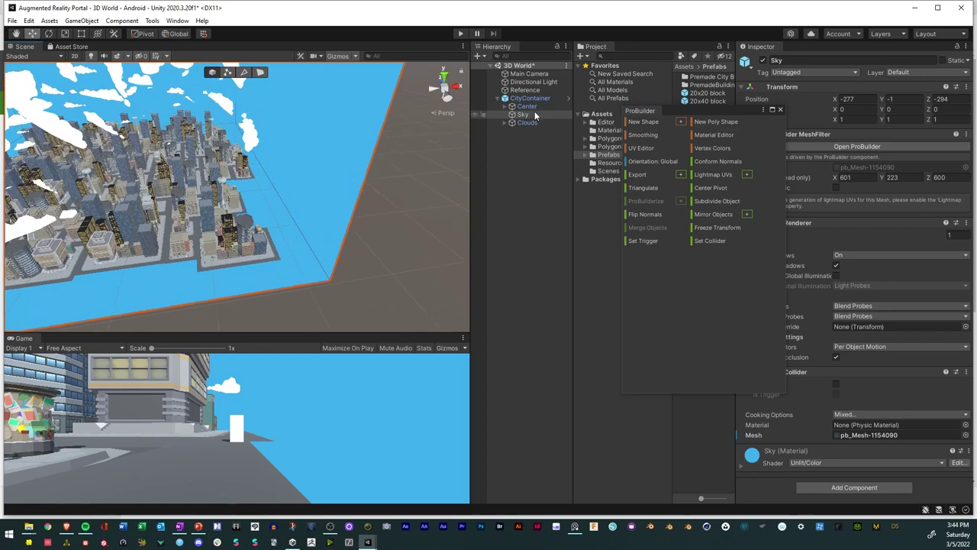
{"action": "left_click", "coordinate": [260, 72]}
{"action": "left_click", "coordinate": [286, 102]}
{"action": "left_click_drag", "start_coordinate": [291, 114], "coordinate": [287, 112]}
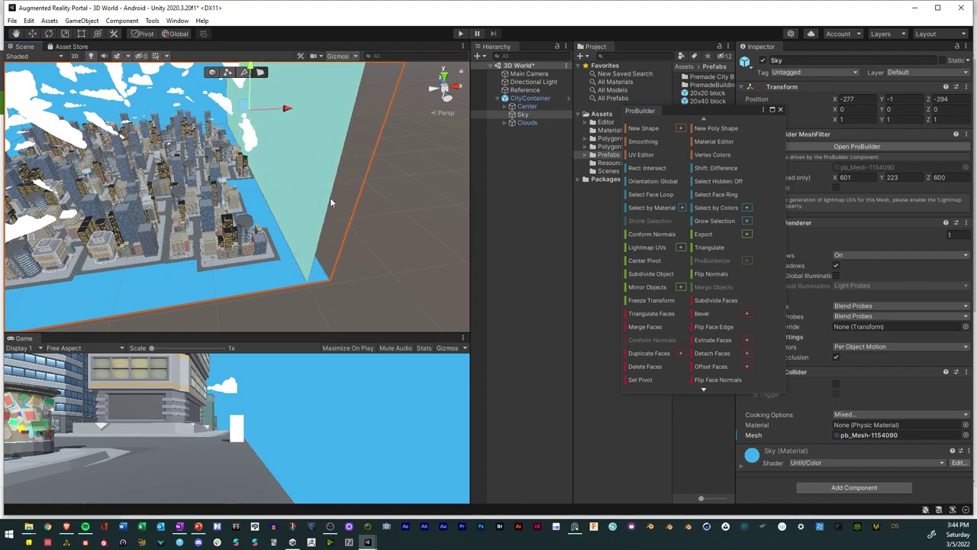
{"action": "left_click_drag", "start_coordinate": [343, 212], "coordinate": [211, 195], "text": "alt"}
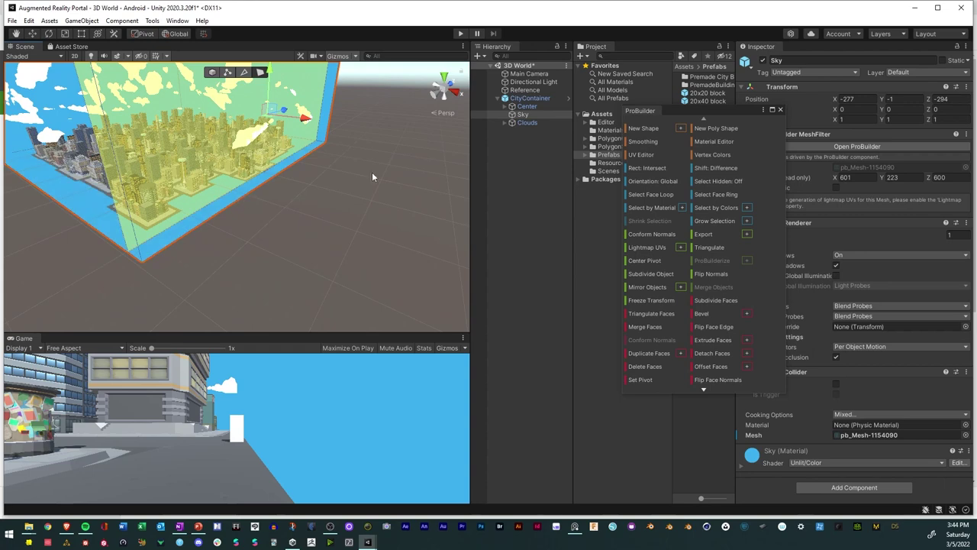
{"action": "left_click", "coordinate": [645, 367]}
In Edge mode, stretch the Sky box's floor edge farther out along X
{"action": "left_click_drag", "start_coordinate": [305, 203], "coordinate": [215, 220], "text": "alt"}
{"action": "left_click", "coordinate": [215, 220]}
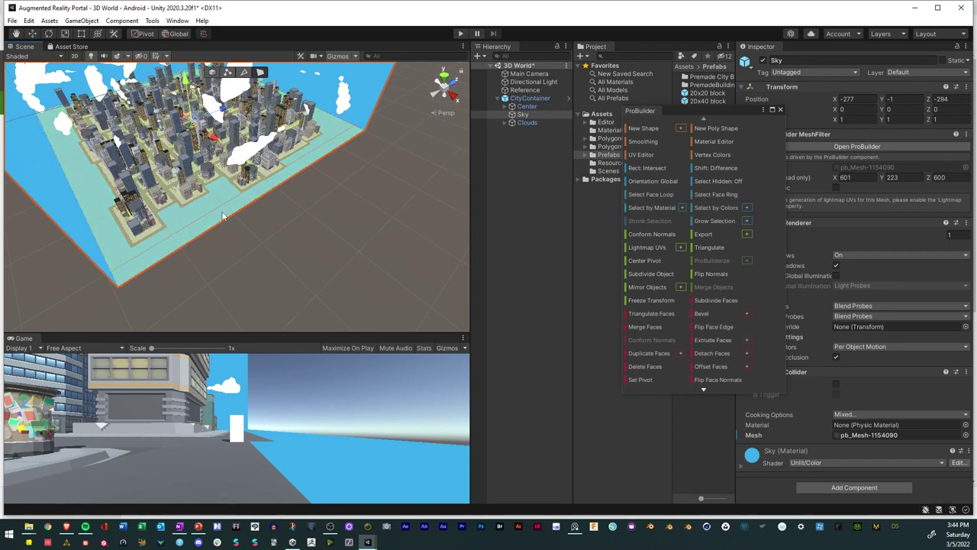
{"action": "left_click", "coordinate": [244, 71]}
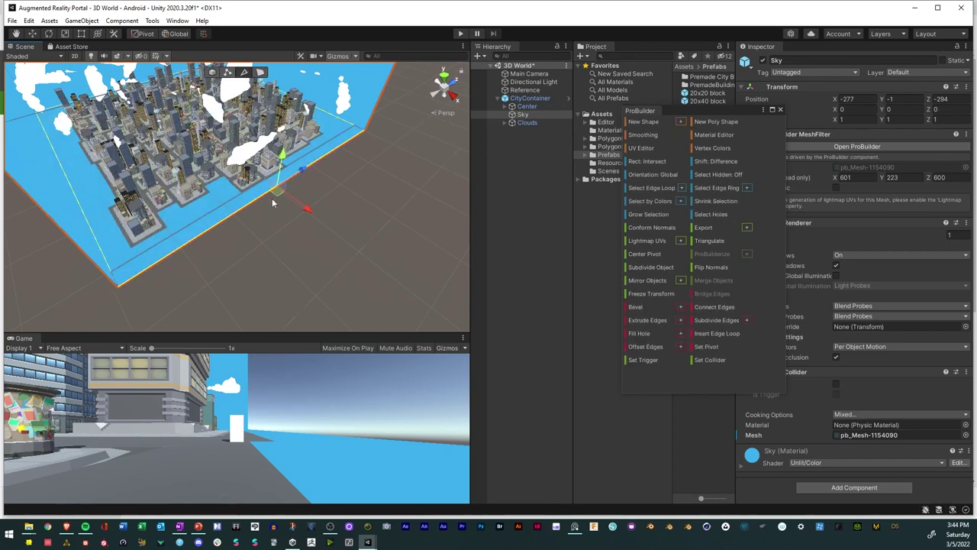
{"action": "left_click_drag", "start_coordinate": [309, 213], "coordinate": [298, 208]}
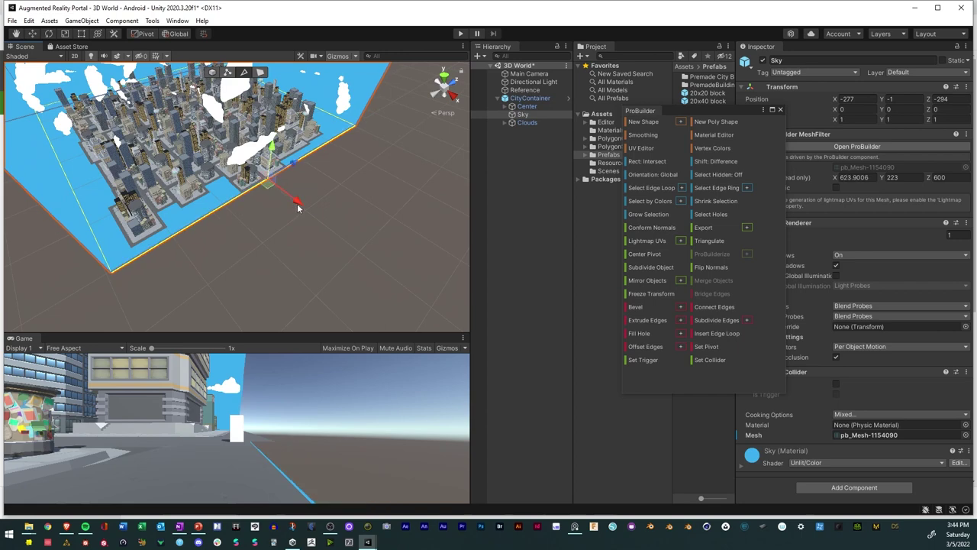
{"action": "scroll", "coordinate": [298, 207], "scroll_direction": "down", "scroll_amount": 5}
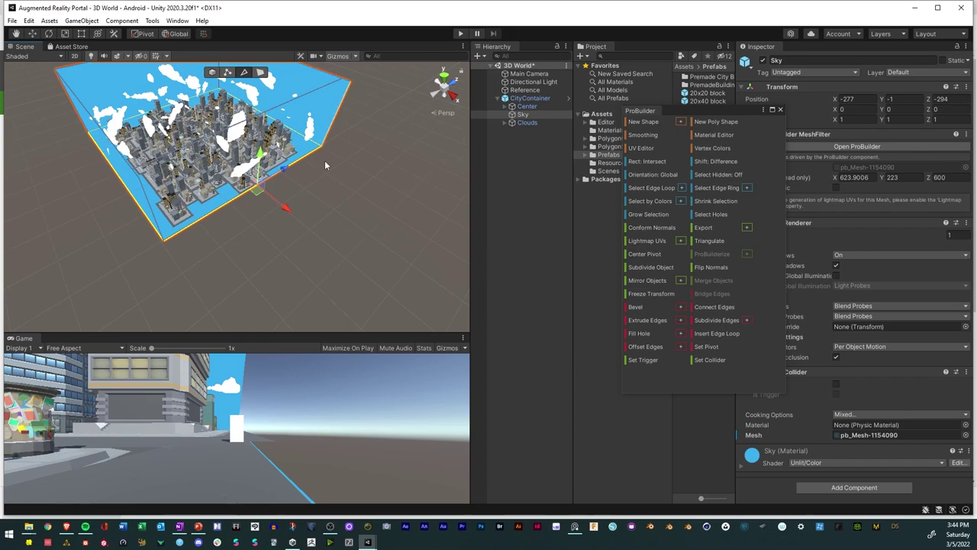
Fly the view down into the city streets and select a sidewalk corner piece
{"action": "left_click_drag", "start_coordinate": [320, 206], "coordinate": [937, 135], "text": "alt"}
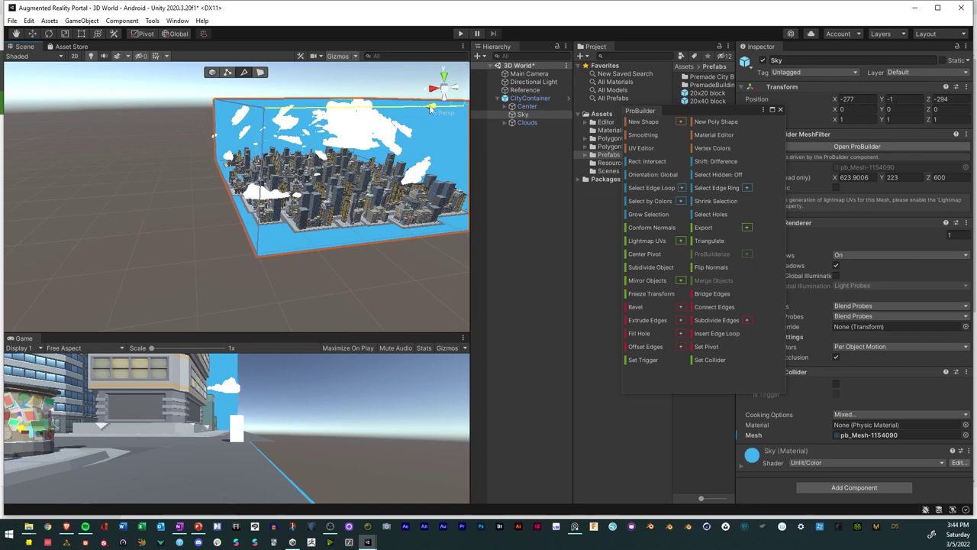
{"action": "right_click_drag", "start_coordinate": [157, 259], "coordinate": [240, 279]}
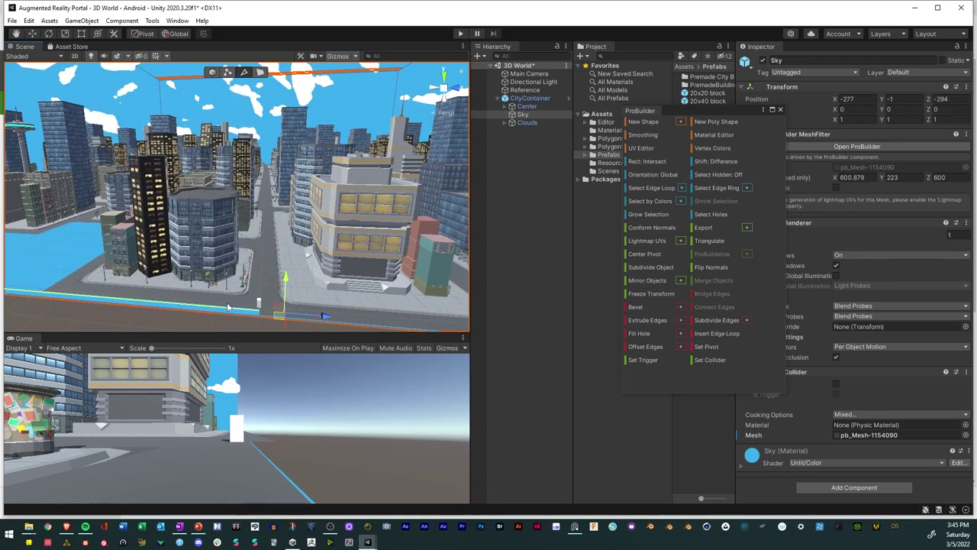
{"action": "right_click_drag", "start_coordinate": [333, 321], "coordinate": [140, 315]}
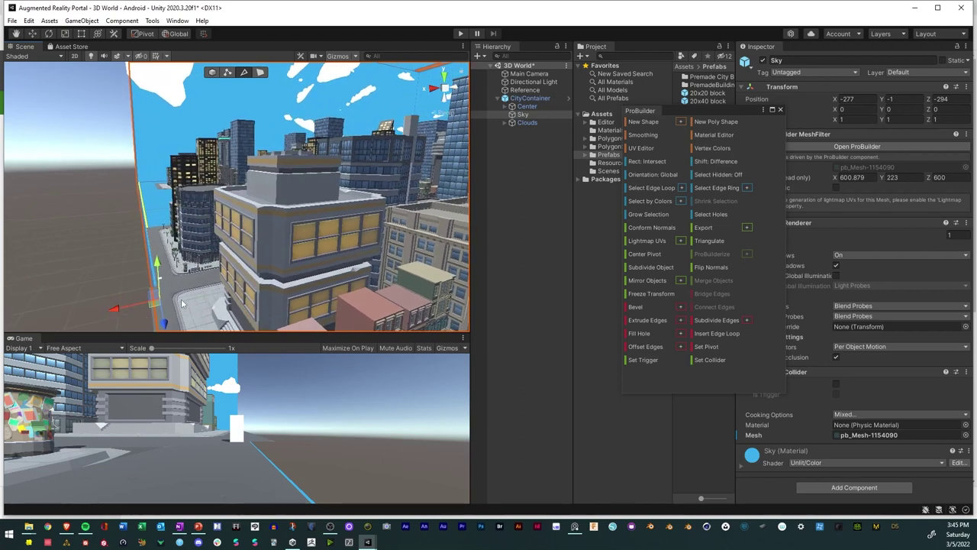
{"action": "left_click", "coordinate": [172, 305]}
Click through sidewalk, building and road pieces while orbiting out over the city
{"action": "left_click", "coordinate": [101, 311]}
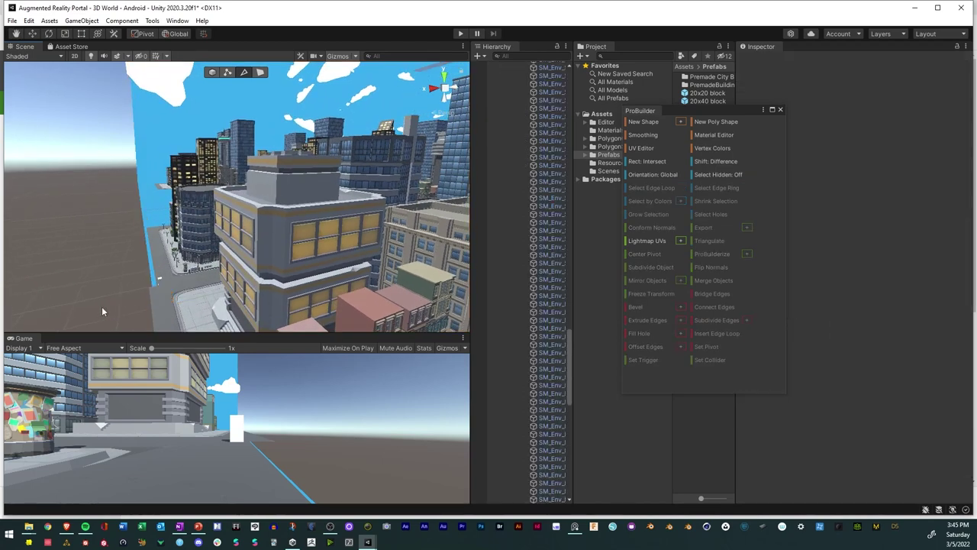
{"action": "left_click", "coordinate": [183, 303]}
{"action": "left_click", "coordinate": [241, 279]}
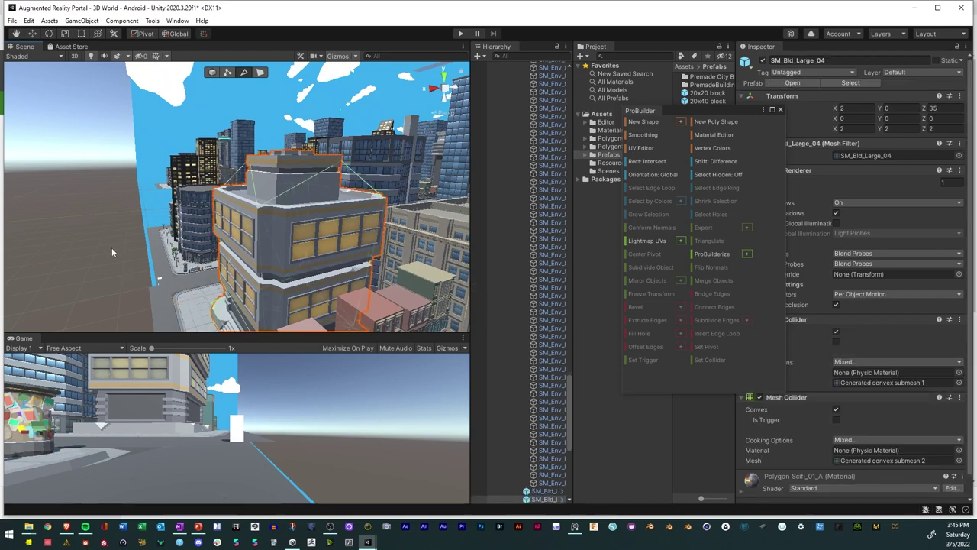
{"action": "scroll", "coordinate": [111, 247], "scroll_direction": "down", "scroll_amount": 3}
{"action": "left_click", "coordinate": [189, 286]}
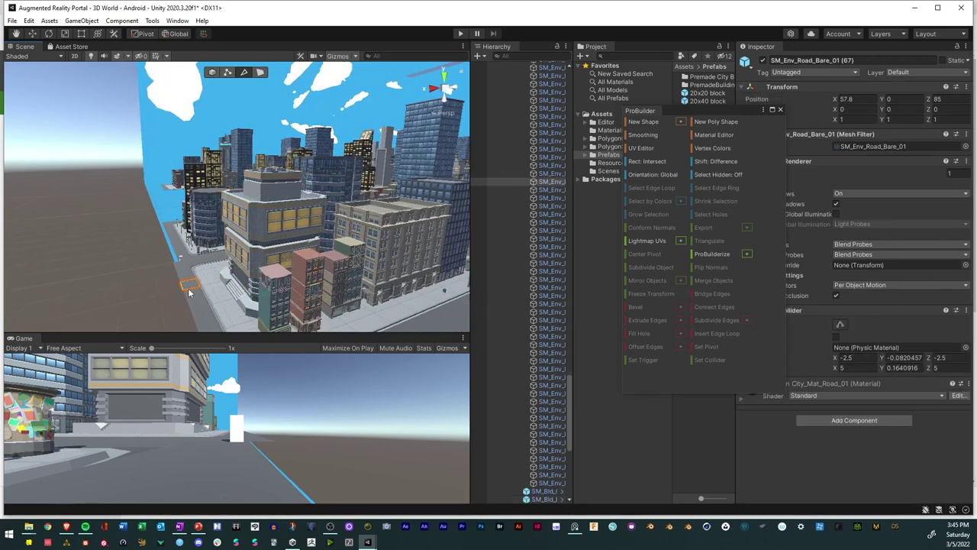
{"action": "left_click_drag", "start_coordinate": [163, 258], "coordinate": [355, 241], "text": "alt"}
{"action": "left_click", "coordinate": [147, 283]}
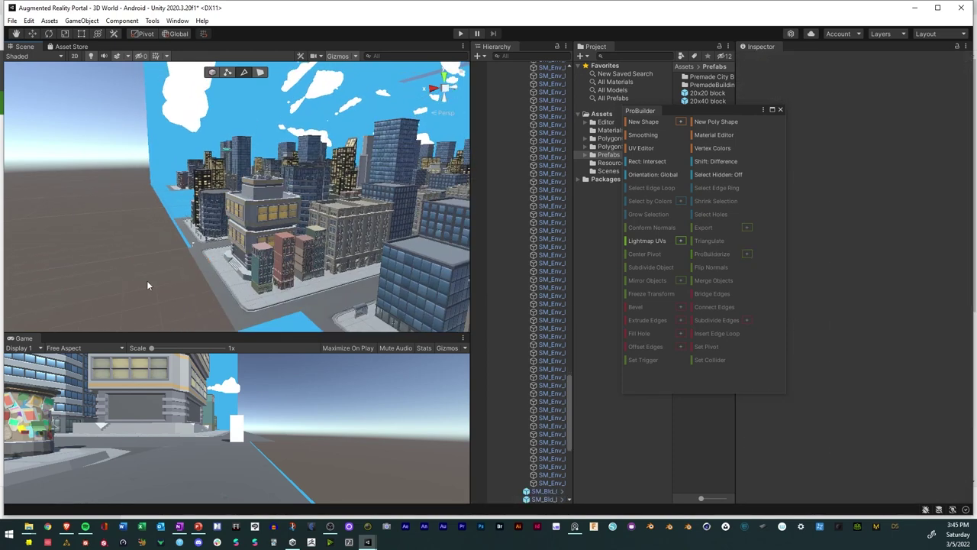
{"action": "left_click_drag", "start_coordinate": [118, 190], "coordinate": [249, 205], "text": "alt"}
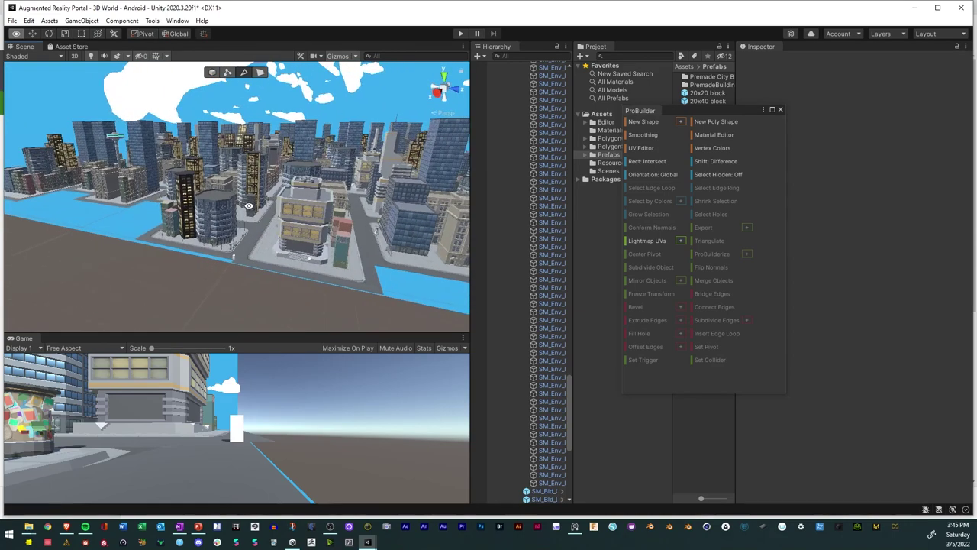
Select CityContainer in the Hierarchy and apply all its pending prefab overrides
{"action": "left_click_drag", "start_coordinate": [567, 383], "coordinate": [557, 79]}
{"action": "left_click", "coordinate": [526, 98]}
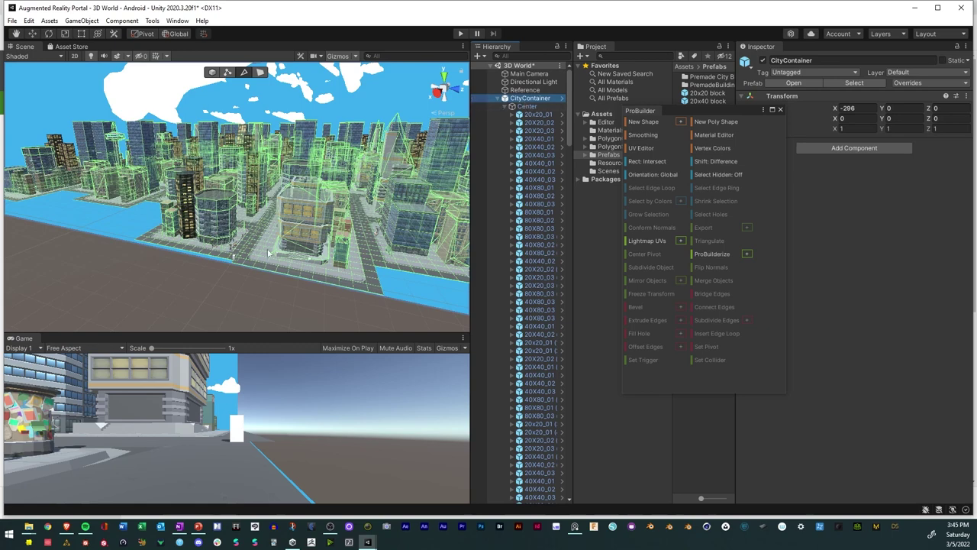
{"action": "left_click", "coordinate": [248, 261]}
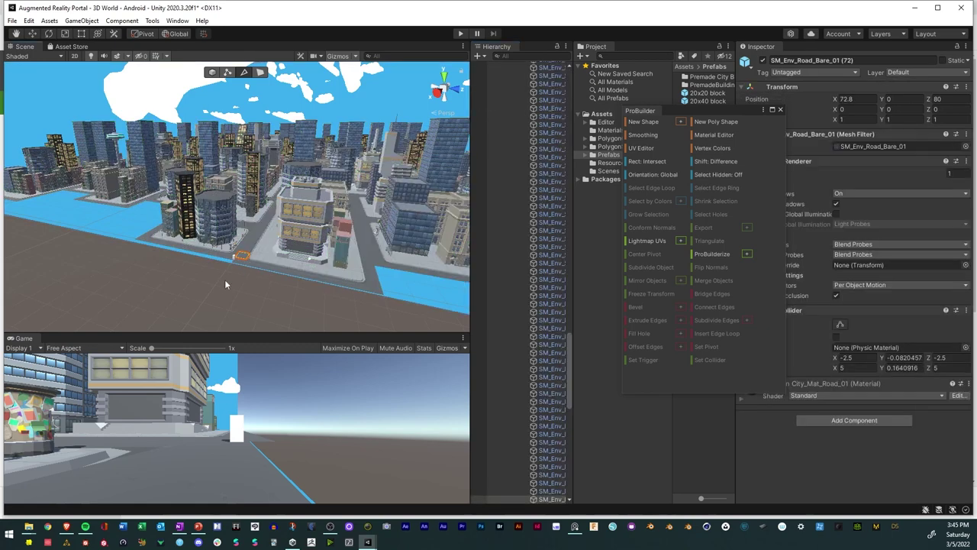
{"action": "left_click", "coordinate": [225, 284]}
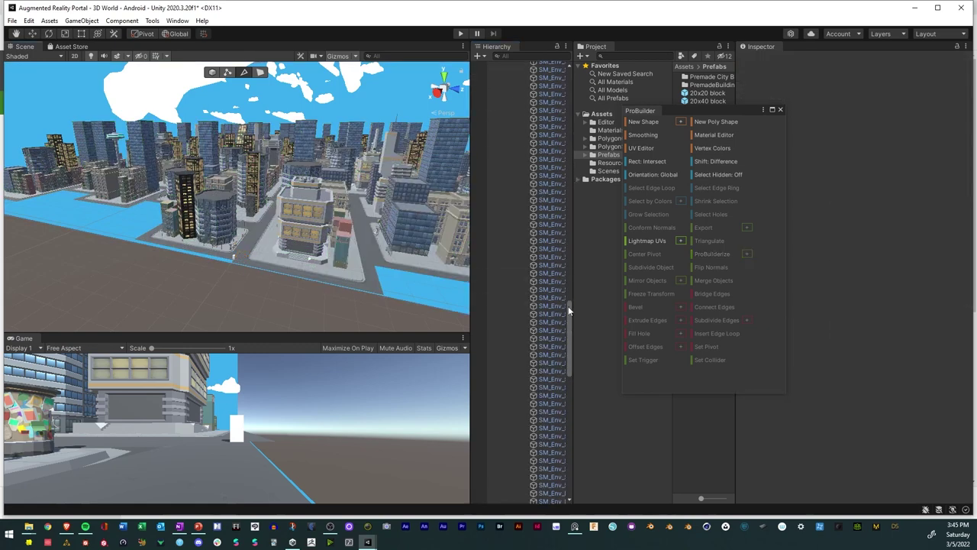
{"action": "left_click_drag", "start_coordinate": [569, 310], "coordinate": [588, 77]}
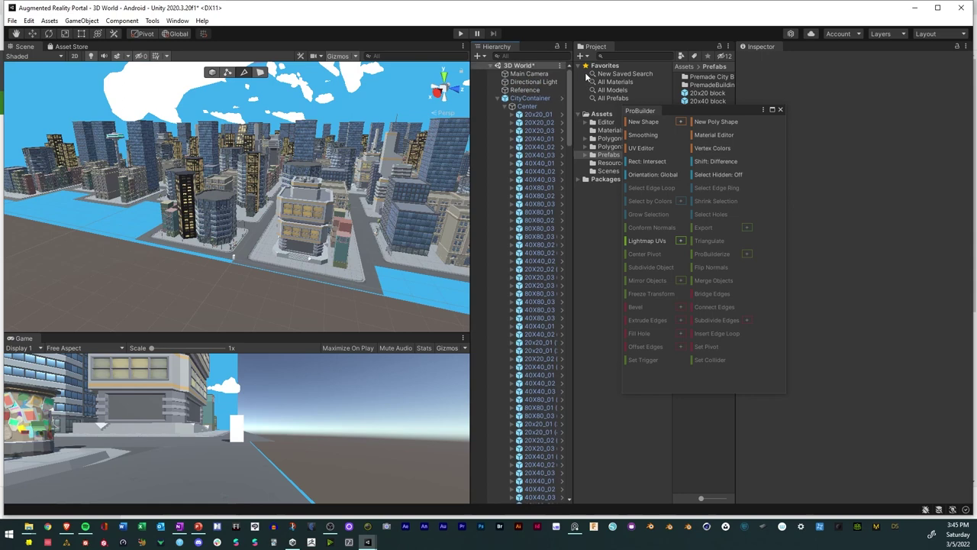
{"action": "left_click", "coordinate": [522, 98]}
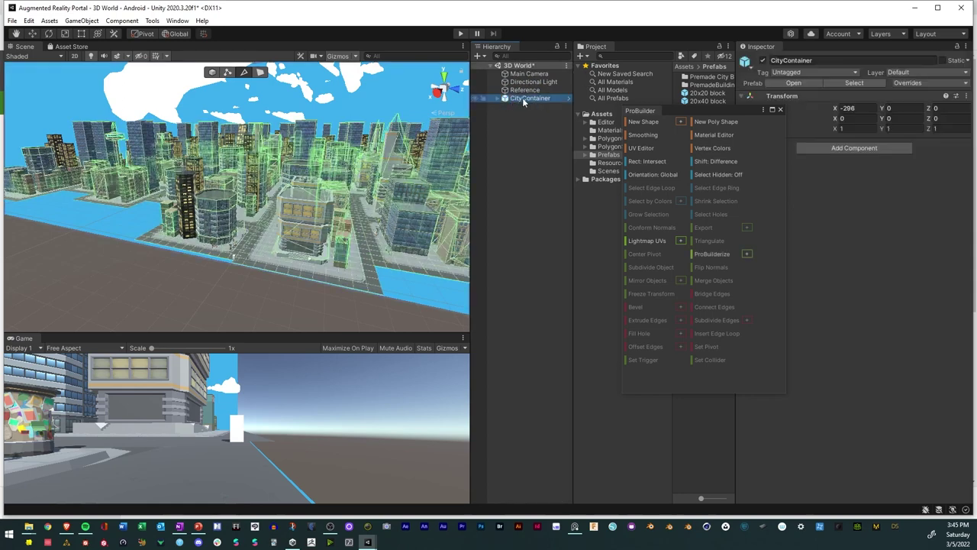
{"action": "left_click", "coordinate": [922, 84]}
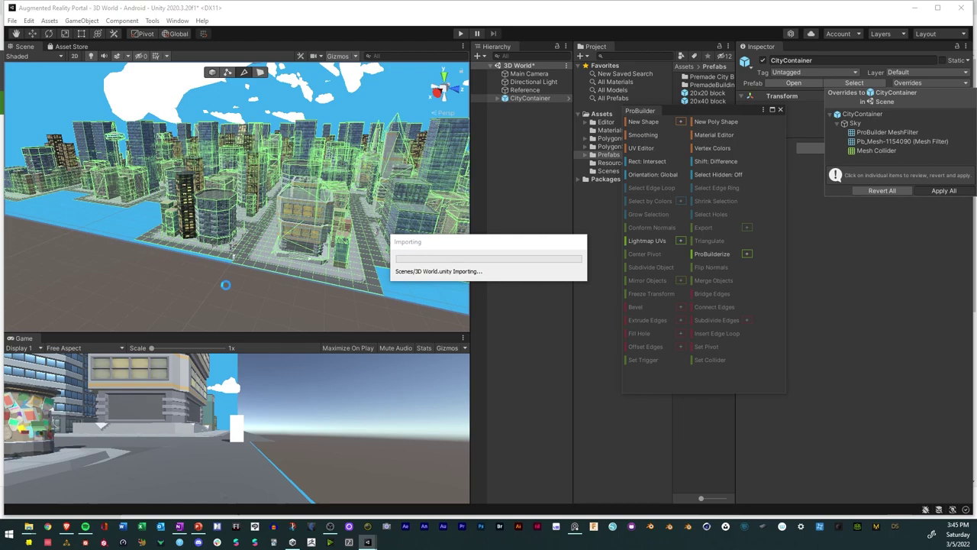
{"action": "right_click_drag", "start_coordinate": [226, 289], "coordinate": [261, 281]}
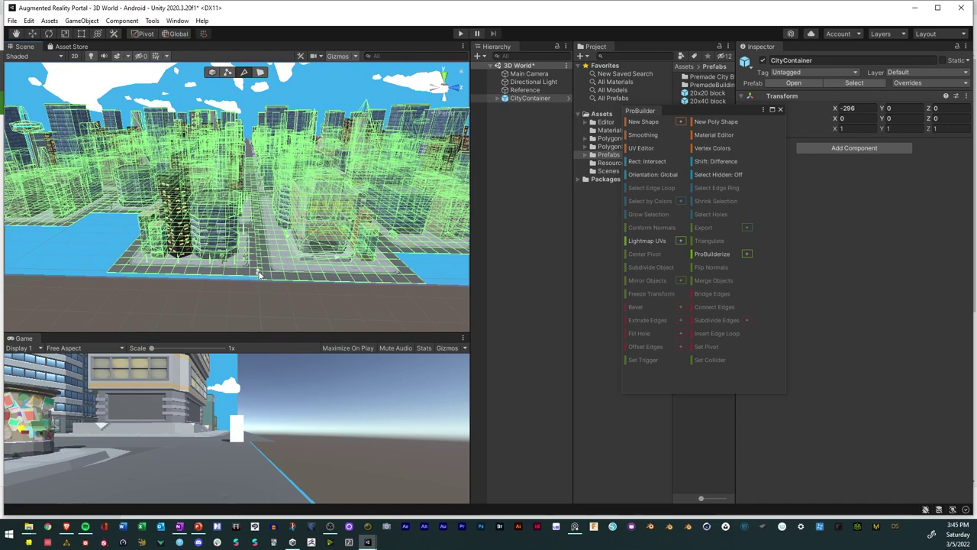
Select the Reference cube in the Hierarchy and close the ProBuilder window
{"action": "left_click", "coordinate": [258, 275]}
{"action": "right_click_drag", "start_coordinate": [237, 291], "coordinate": [287, 248]}
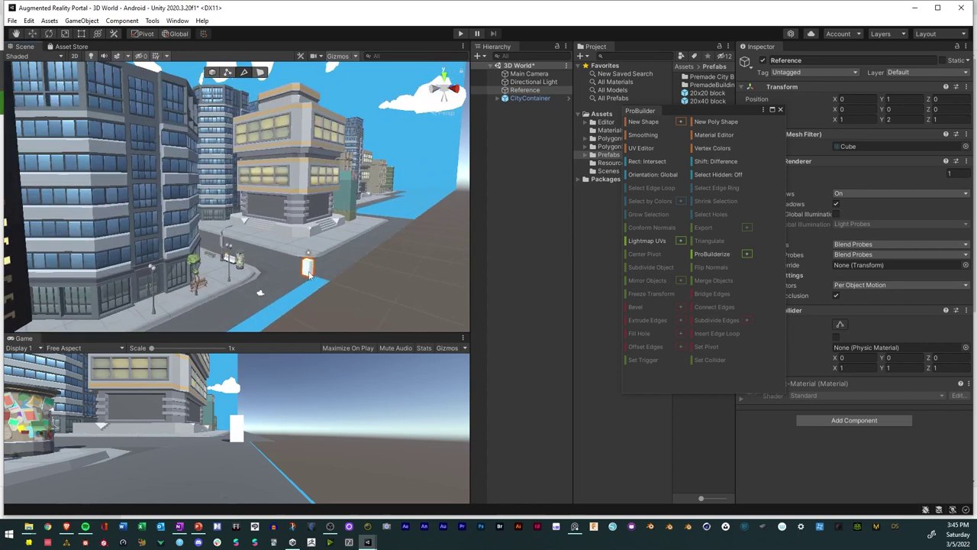
{"action": "left_click", "coordinate": [377, 297]}
{"action": "left_click", "coordinate": [524, 89]}
{"action": "left_click", "coordinate": [780, 109]}
With the Move tool, slide the Reference cube along X to about 1.7
{"action": "right_click_drag", "start_coordinate": [352, 277], "coordinate": [297, 278]}
{"action": "left_click", "coordinate": [32, 33]}
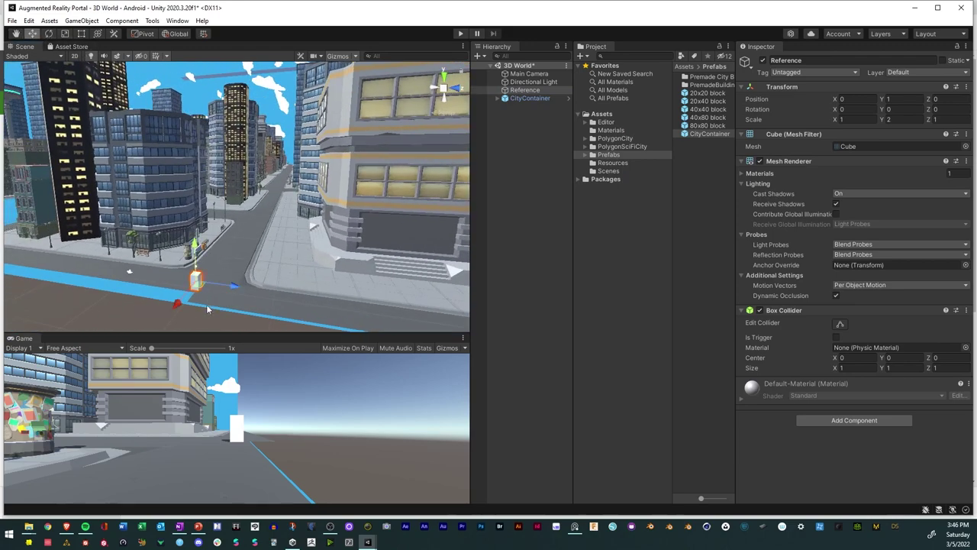
{"action": "mouse_move", "coordinate": [177, 305]}
{"action": "left_mouse_down"}
{"action": "mouse_move", "coordinate": [172, 320]}
{"action": "mouse_move", "coordinate": [180, 315]}
{"action": "left_mouse_up"}
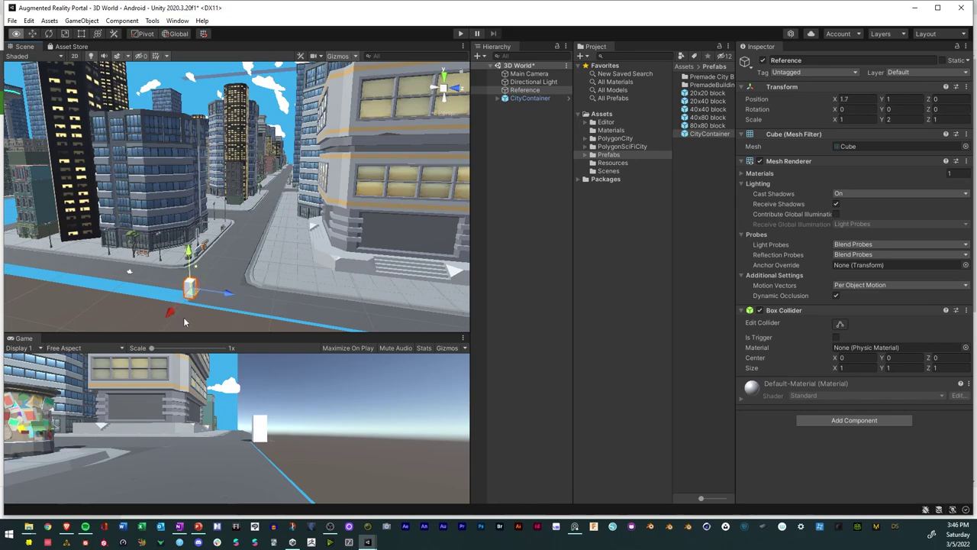
{"action": "mouse_move", "coordinate": [183, 317]}
{"action": "right_mouse_down"}
{"action": "mouse_move", "coordinate": [202, 310]}
{"action": "mouse_move", "coordinate": [191, 313]}
{"action": "right_mouse_up"}
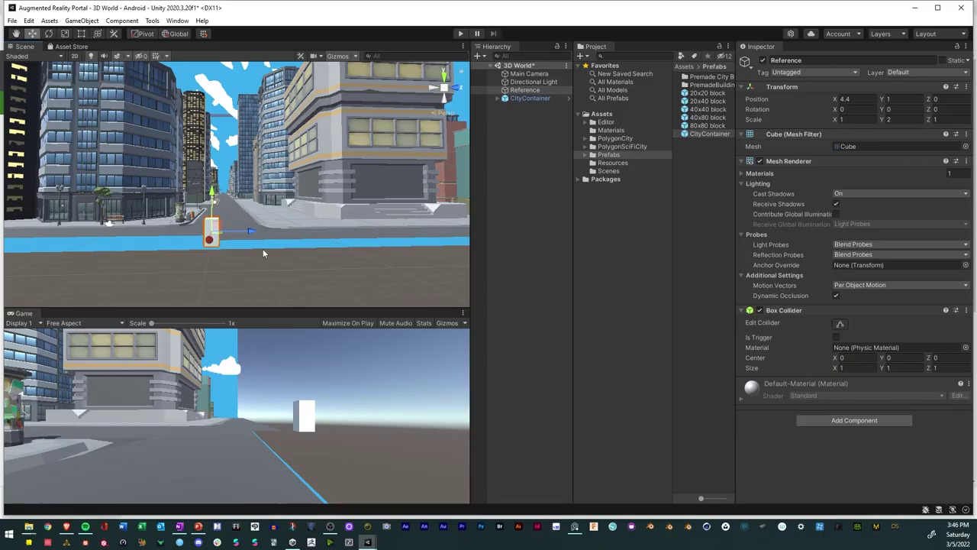
Bring up the context menu for Reference in the Hierarchy to add a child object
{"action": "scroll", "coordinate": [263, 248], "scroll_direction": "up", "scroll_amount": 3}
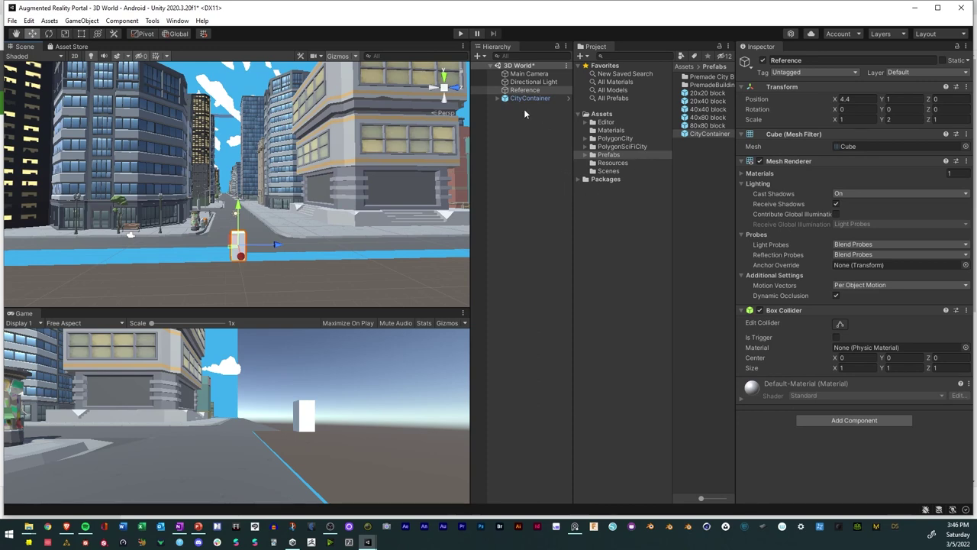
{"action": "right_click_drag", "start_coordinate": [236, 264], "coordinate": [279, 265]}
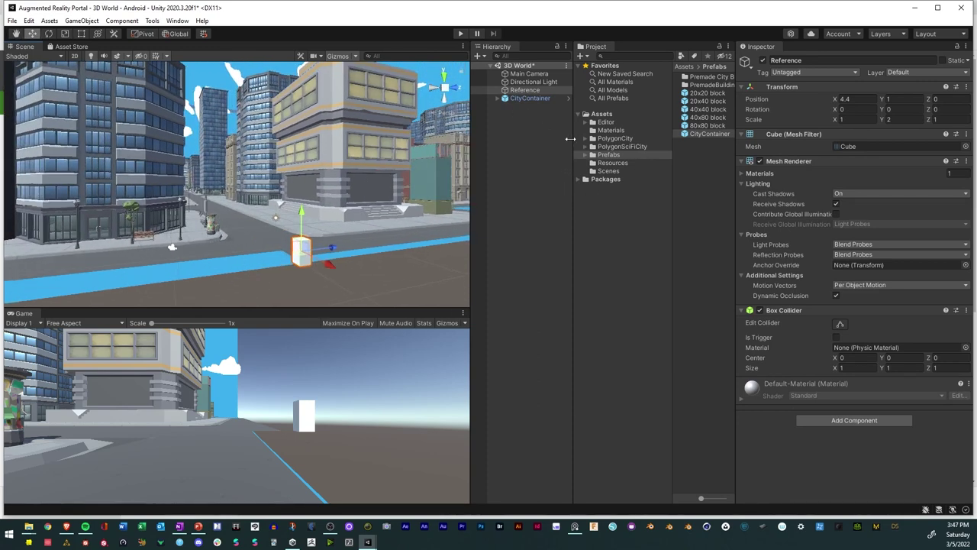
{"action": "right_click", "coordinate": [522, 92]}
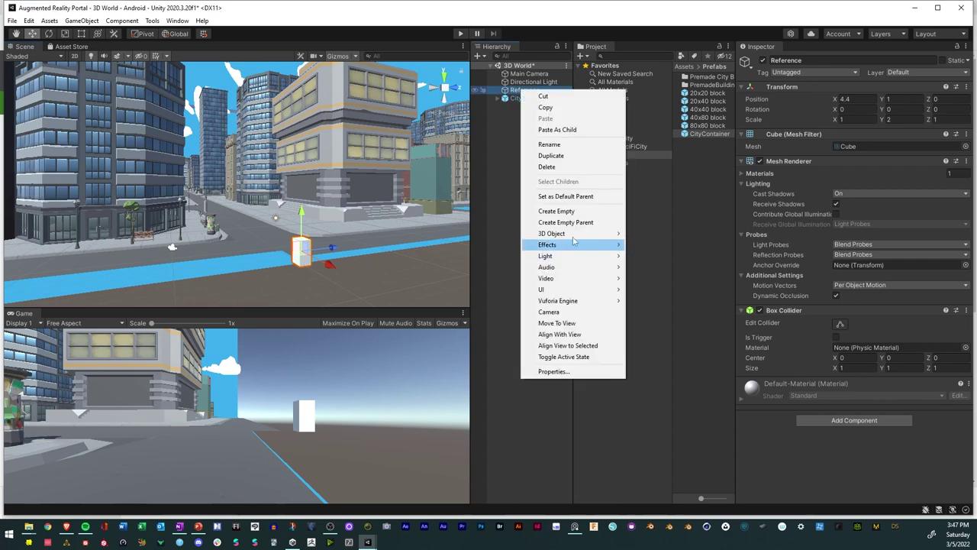
Add a Plane under Reference, move it to the scene root, and set Position Y to 0
{"action": "mouse_move", "coordinate": [577, 238]}
{"action": "left_click", "coordinate": [648, 278]}
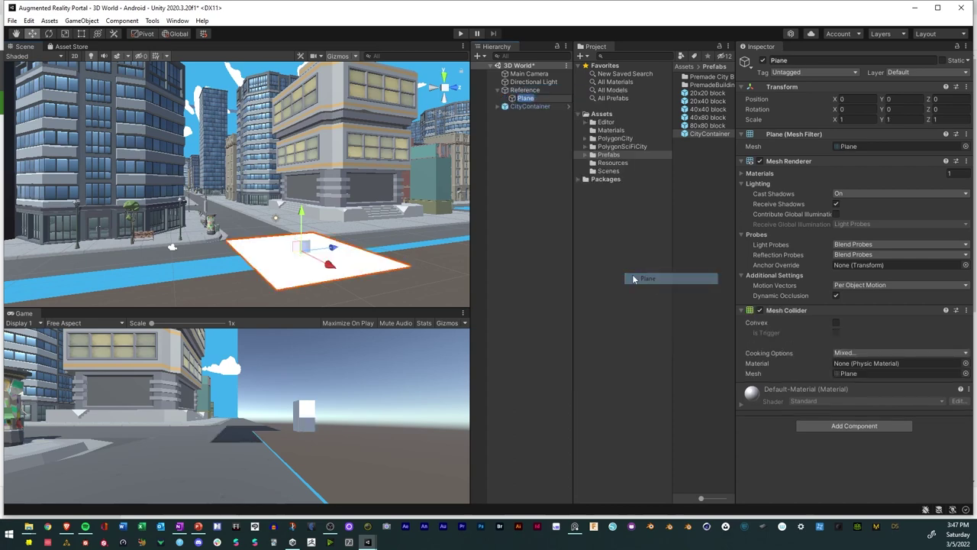
{"action": "right_click_drag", "start_coordinate": [343, 252], "coordinate": [334, 255]}
{"action": "left_click_drag", "start_coordinate": [517, 99], "coordinate": [538, 85]}
{"action": "left_click", "coordinate": [890, 99]}
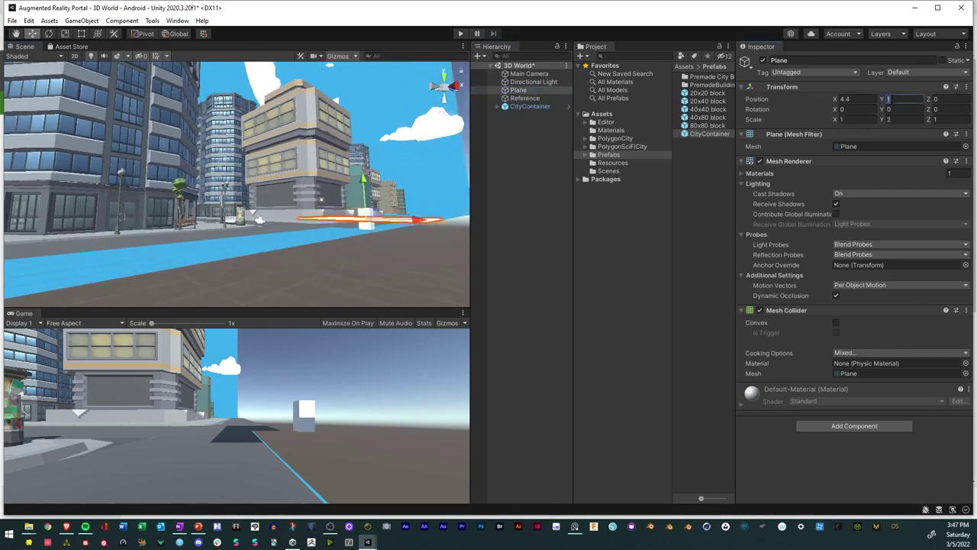
{"action": "type", "text": "0"}
Slide the Plane left along X to about -0.14, beside the Reference cube
{"action": "right_click_drag", "start_coordinate": [395, 268], "coordinate": [306, 297]}
{"action": "left_click_drag", "start_coordinate": [305, 294], "coordinate": [267, 278]}
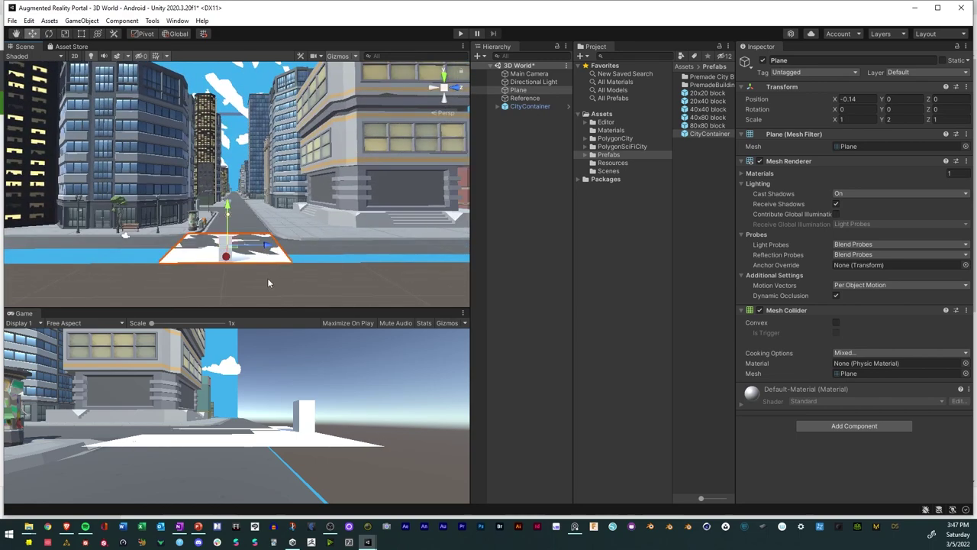
{"action": "left_click", "coordinate": [245, 276]}
Open the ProBuilder window from Tools > ProBuilder
{"action": "right_click", "coordinate": [546, 128]}
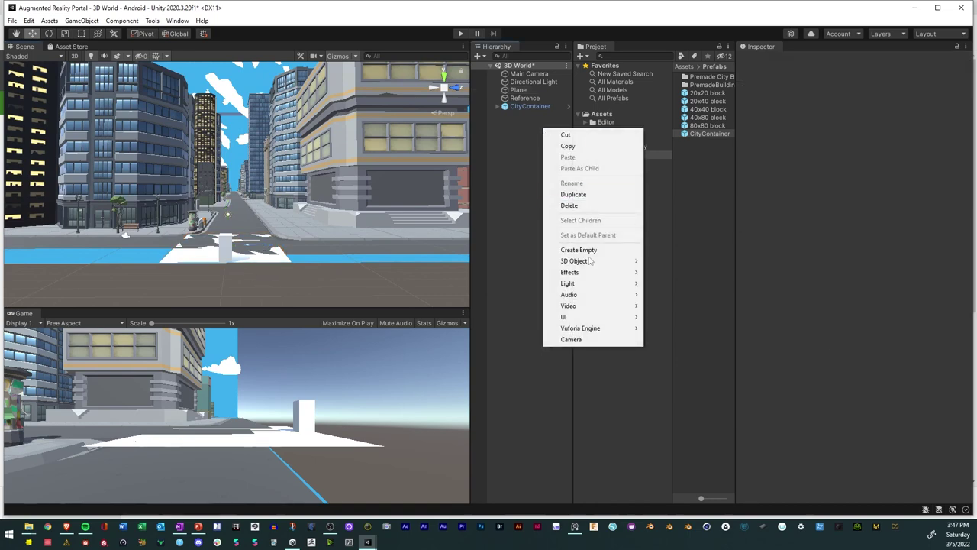
{"action": "mouse_move", "coordinate": [613, 329]}
{"action": "mouse_move", "coordinate": [630, 261]}
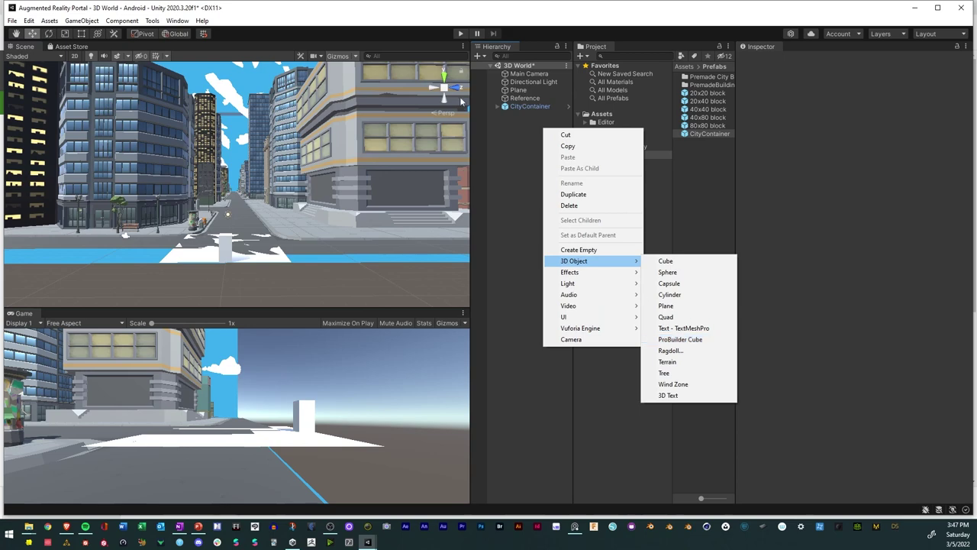
{"action": "left_click", "coordinate": [153, 21]}
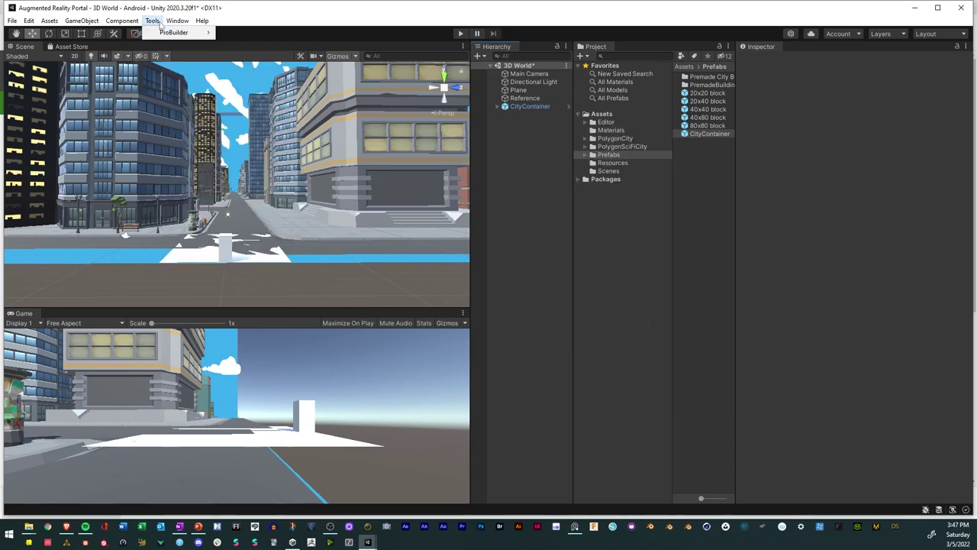
{"action": "mouse_move", "coordinate": [184, 32]}
{"action": "left_click", "coordinate": [255, 32]}
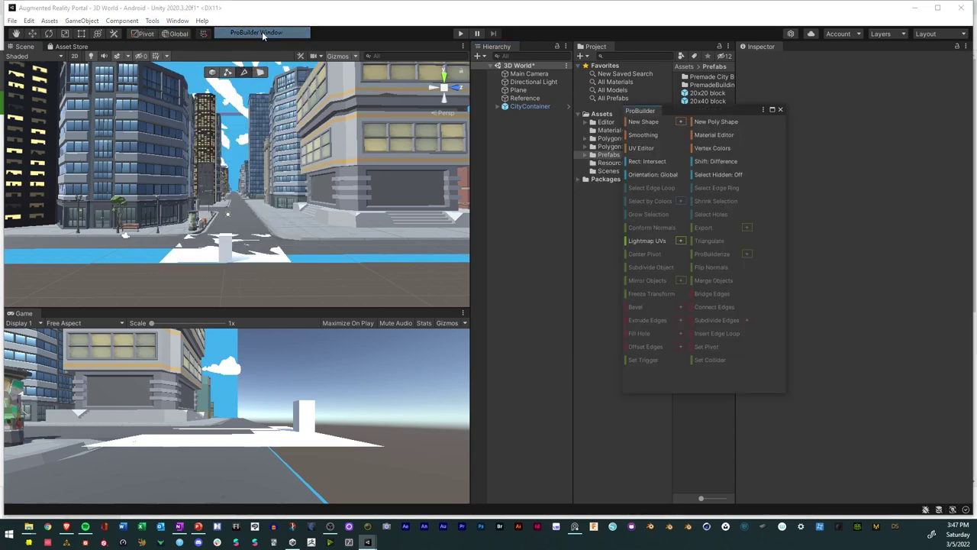
Start a new ProBuilder shape with Door chosen as its type
{"action": "left_click", "coordinate": [680, 121]}
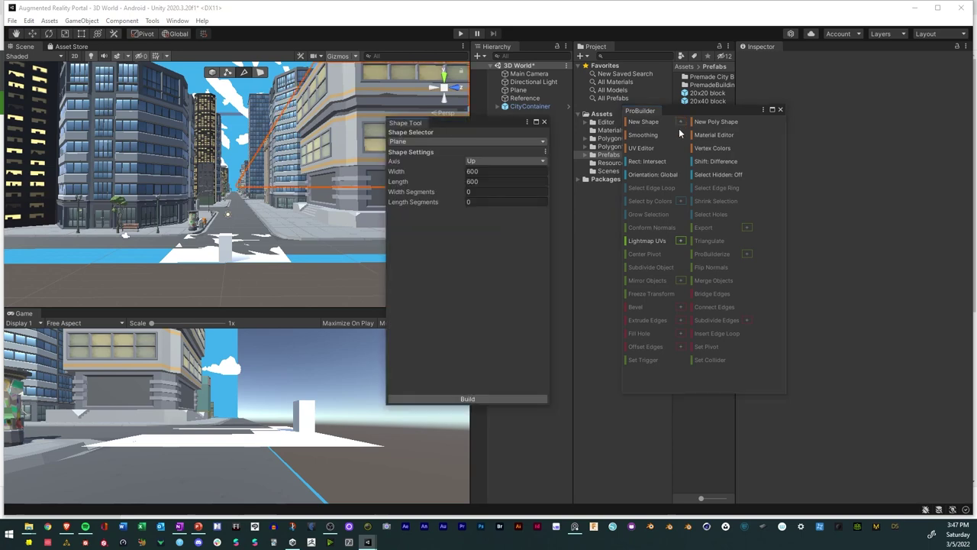
{"action": "left_click", "coordinate": [532, 142]}
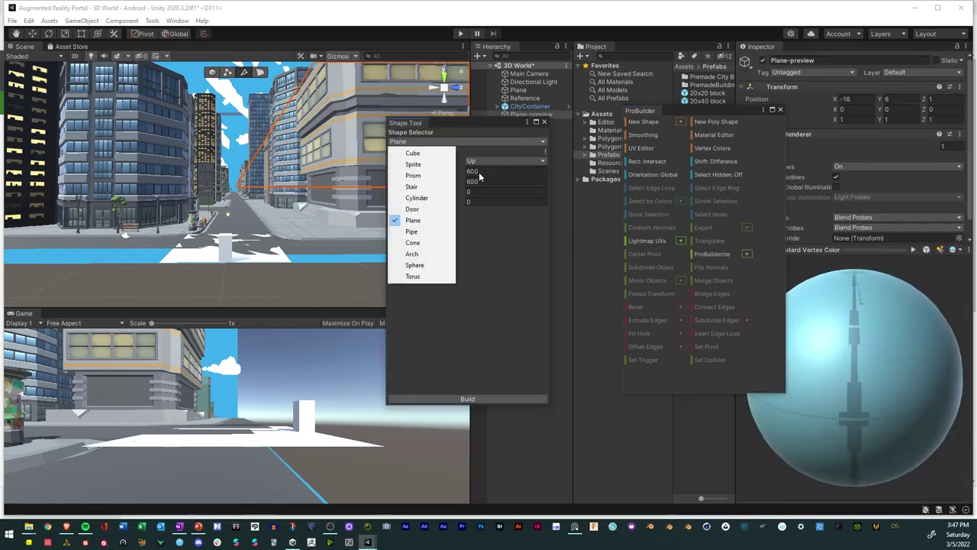
{"action": "left_click", "coordinate": [404, 210]}
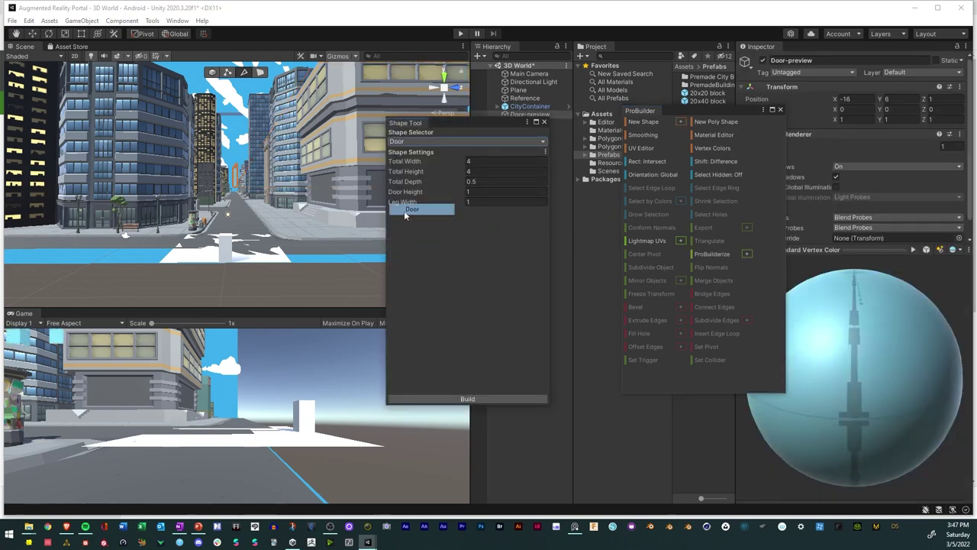
Rotate the door preview 90° so it faces along the street
{"action": "left_click_drag", "start_coordinate": [228, 275], "coordinate": [370, 255], "text": "alt"}
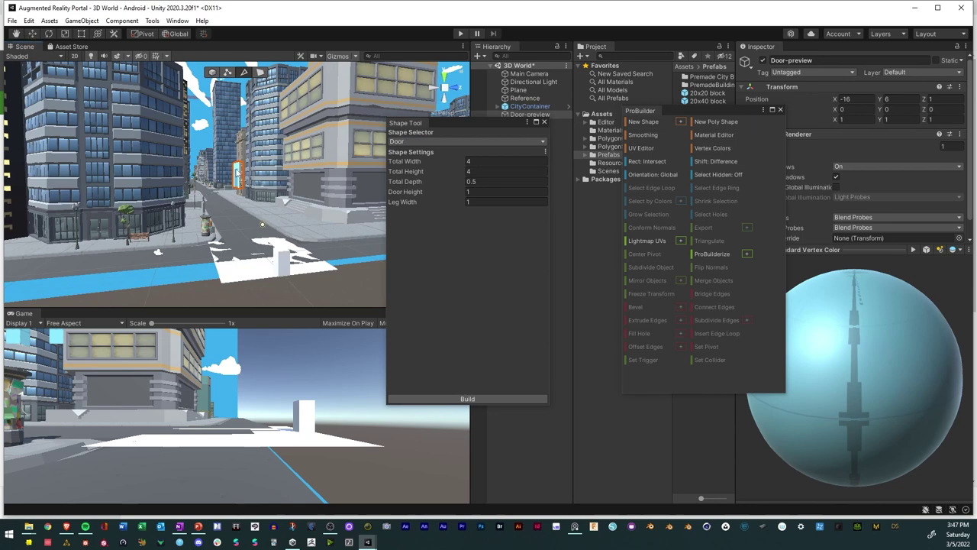
{"action": "left_click_drag", "start_coordinate": [225, 189], "coordinate": [272, 110], "text": "alt"}
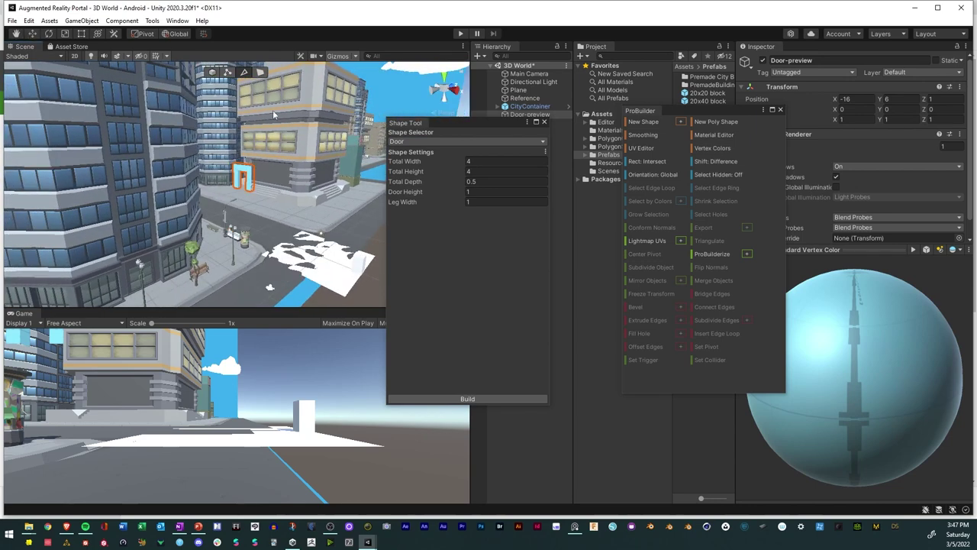
{"action": "left_click", "coordinate": [260, 72]}
{"action": "left_click", "coordinate": [215, 73]}
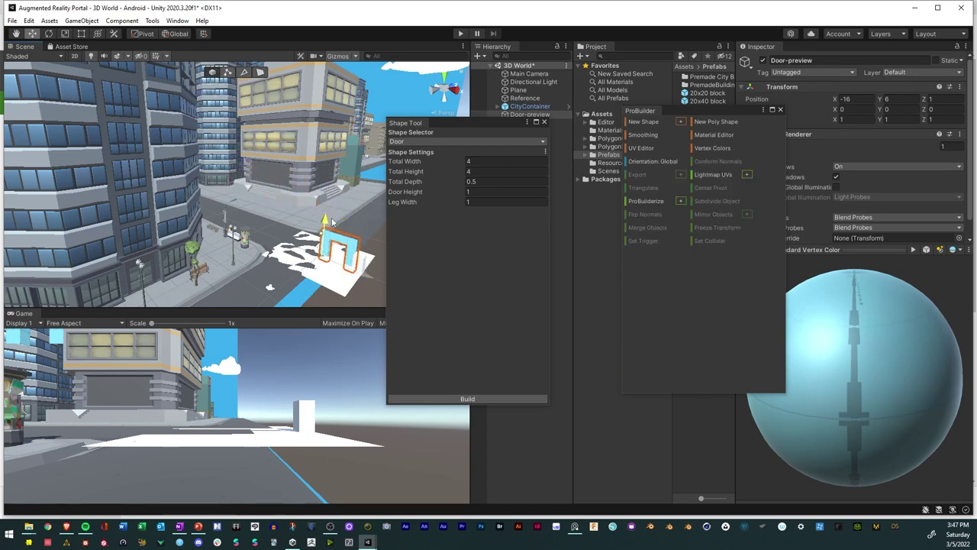
{"action": "right_click_drag", "start_coordinate": [332, 222], "coordinate": [305, 237]}
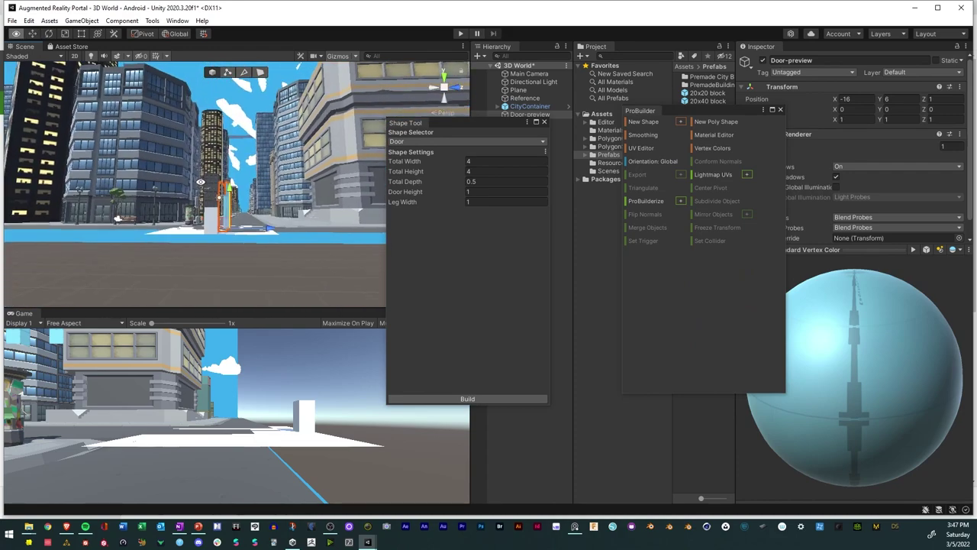
{"action": "right_click_drag", "start_coordinate": [199, 182], "coordinate": [67, 80]}
{"action": "left_click", "coordinate": [50, 33]}
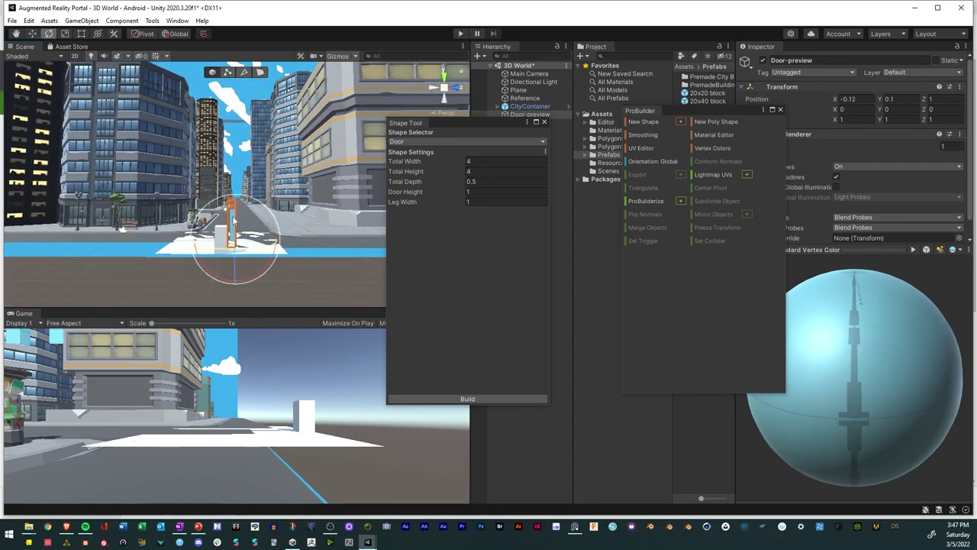
{"action": "left_click_drag", "start_coordinate": [256, 253], "coordinate": [334, 248]}
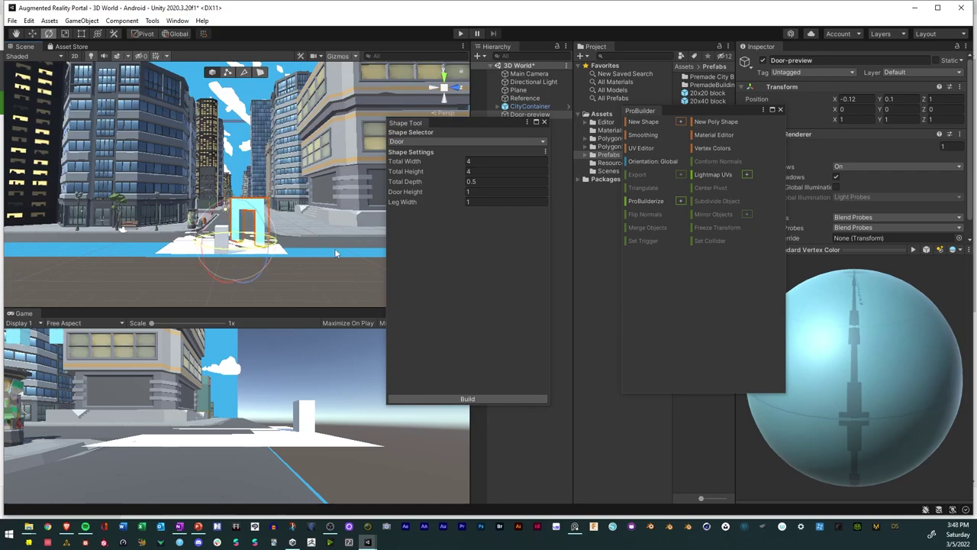
Move the door preview onto the plane near Reference and build the Door
{"action": "right_click_drag", "start_coordinate": [276, 239], "coordinate": [256, 266]}
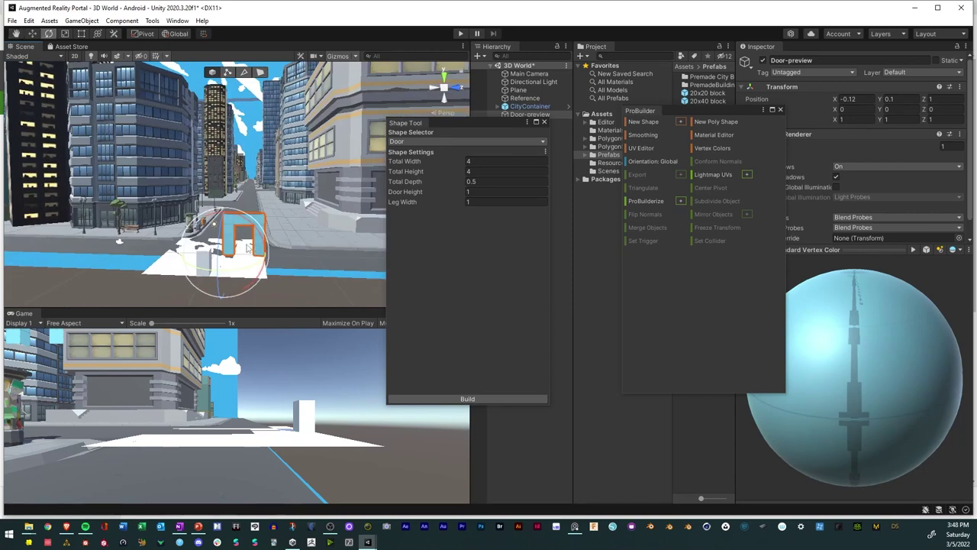
{"action": "key", "text": "w"}
{"action": "left_click_drag", "start_coordinate": [221, 267], "coordinate": [191, 281]}
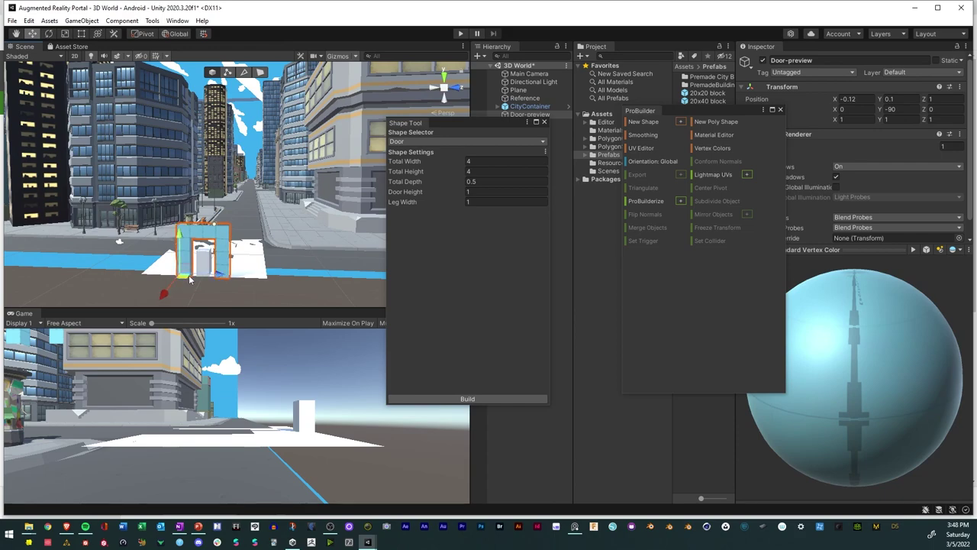
{"action": "right_click_drag", "start_coordinate": [191, 281], "coordinate": [342, 265]}
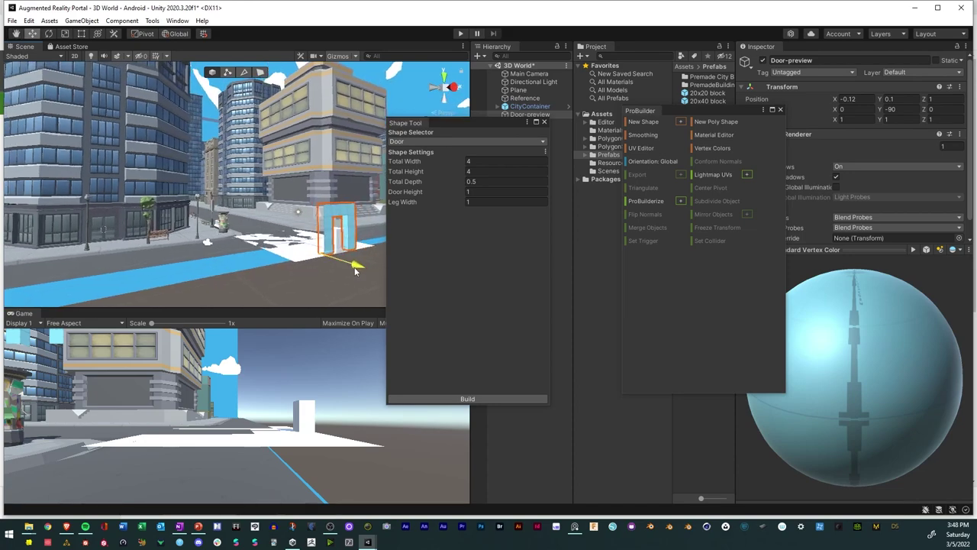
{"action": "right_click_drag", "start_coordinate": [355, 269], "coordinate": [279, 269]}
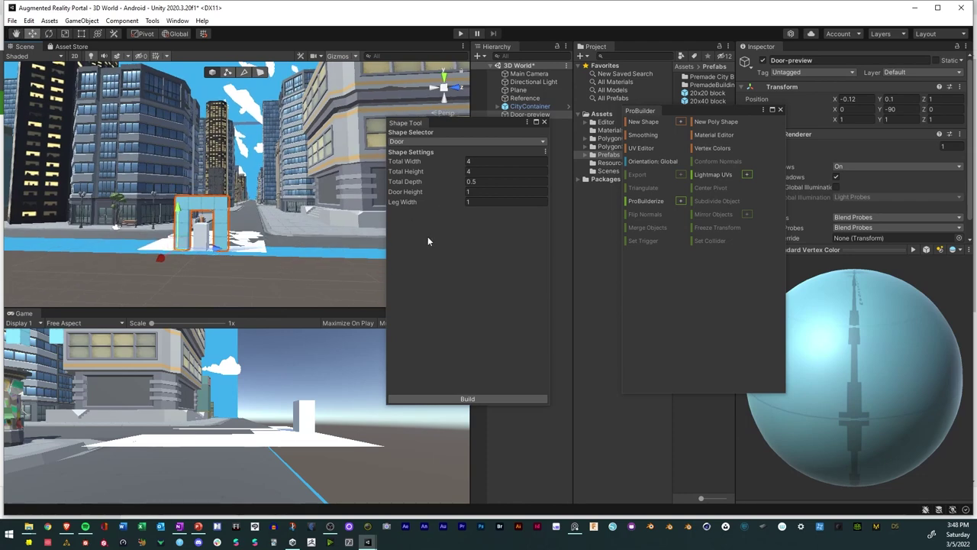
{"action": "left_click", "coordinate": [462, 400]}
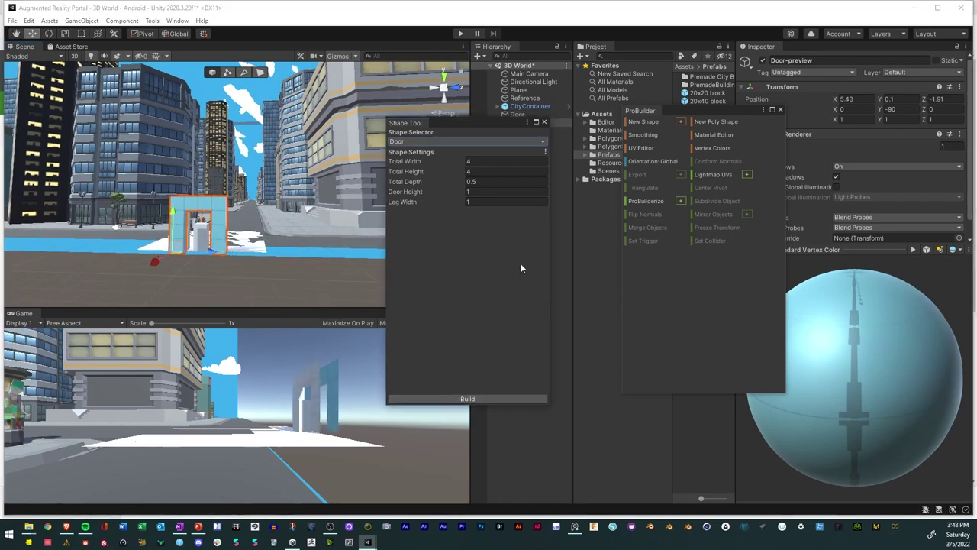
{"action": "left_click", "coordinate": [544, 122]}
{"action": "right_click_drag", "start_coordinate": [180, 283], "coordinate": [275, 287]}
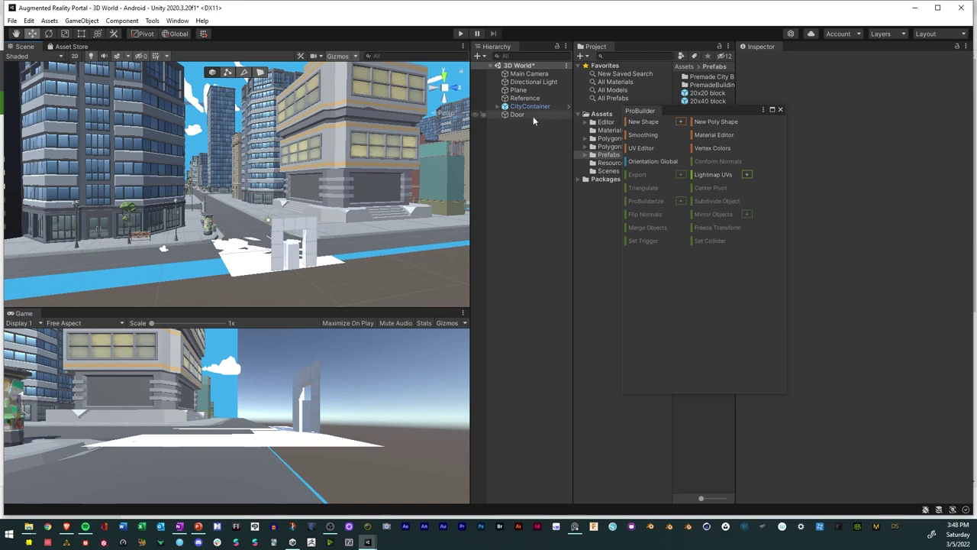
Start a new Cube shape and set its size to 1 × 1 × 1
{"action": "left_click", "coordinate": [681, 122]}
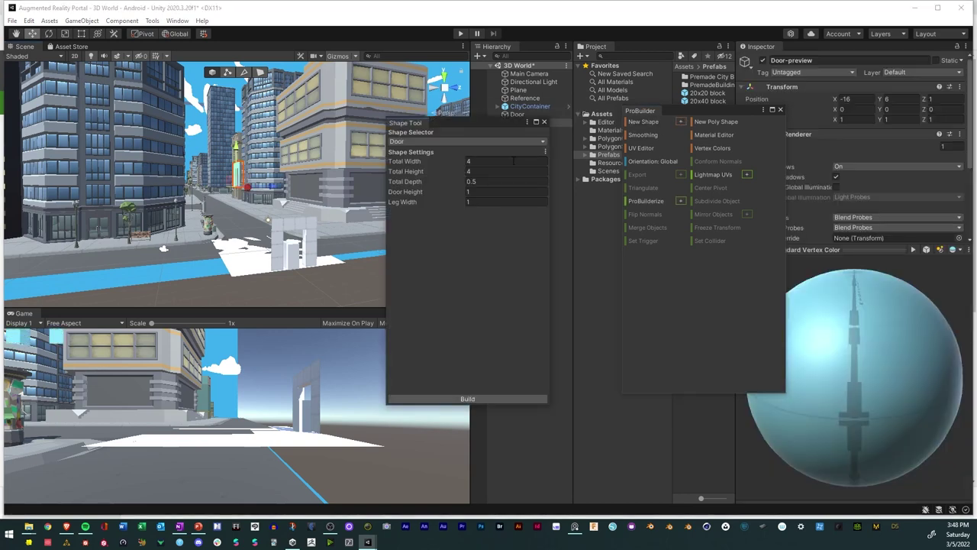
{"action": "left_click", "coordinate": [445, 141]}
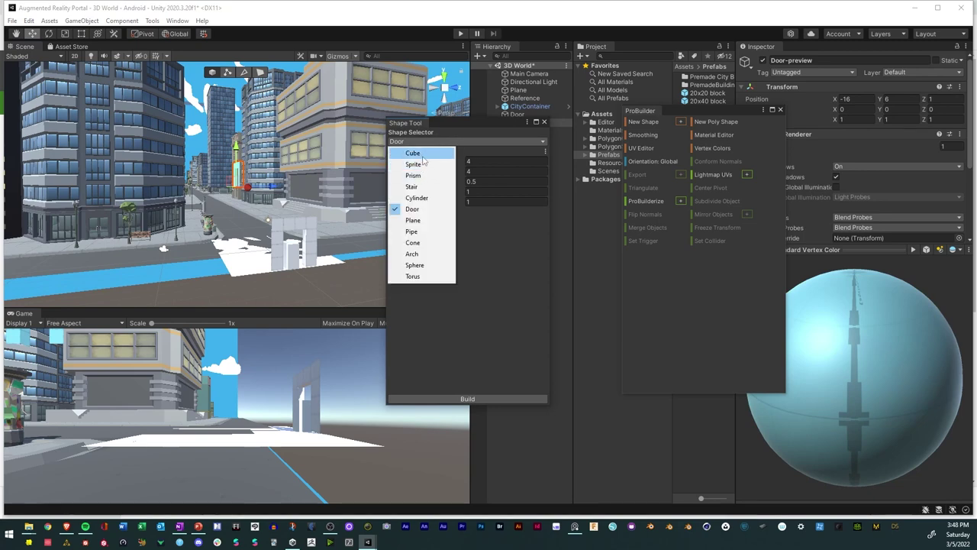
{"action": "left_click", "coordinate": [416, 153]}
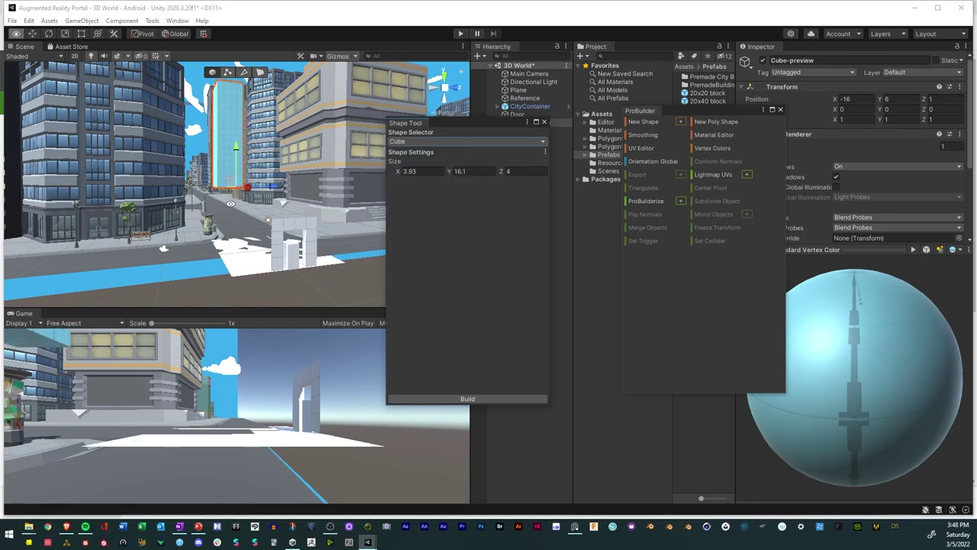
{"action": "left_click_drag", "start_coordinate": [245, 186], "coordinate": [297, 197], "text": "alt"}
{"action": "left_click", "coordinate": [411, 171]}
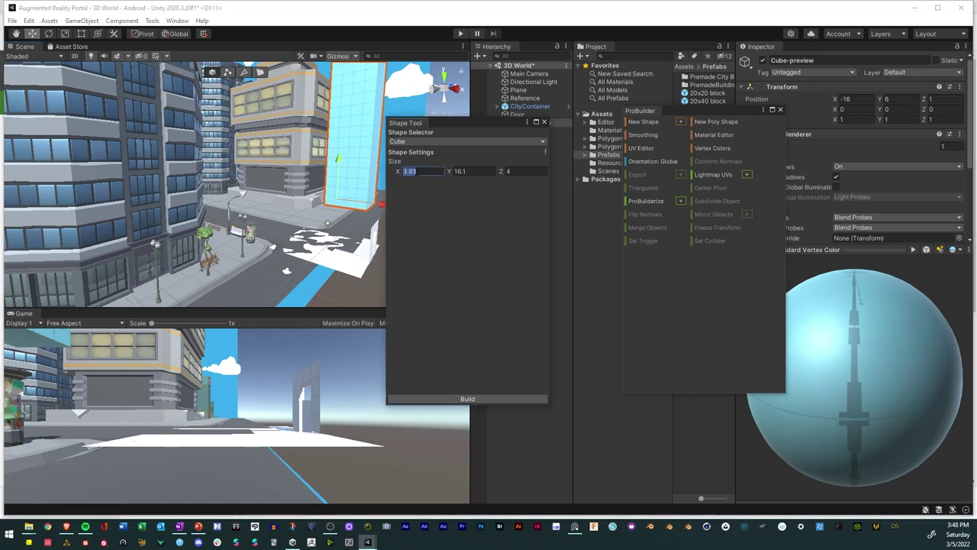
{"action": "type", "text": "1"}
{"action": "key", "text": "Tab"}
{"action": "type", "text": "1"}
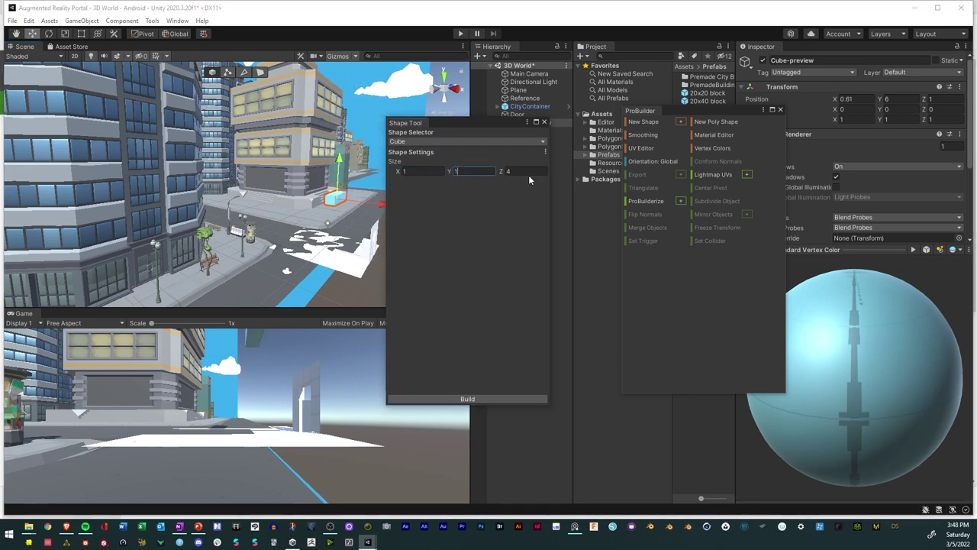
{"action": "key", "text": "Tab"}
{"action": "type", "text": "1"}
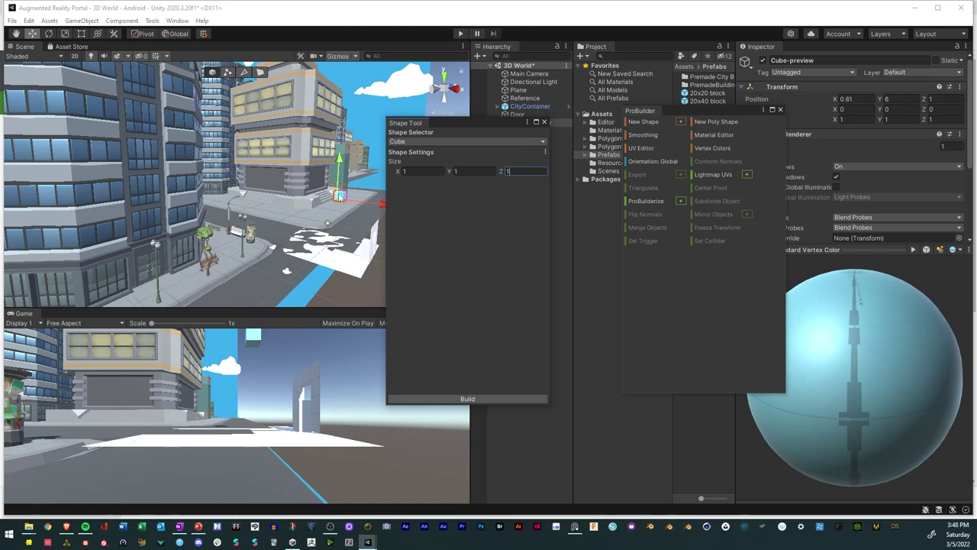
Lower the cube preview onto the street and shift it slightly right beside the door
{"action": "left_click_drag", "start_coordinate": [343, 162], "coordinate": [354, 214]}
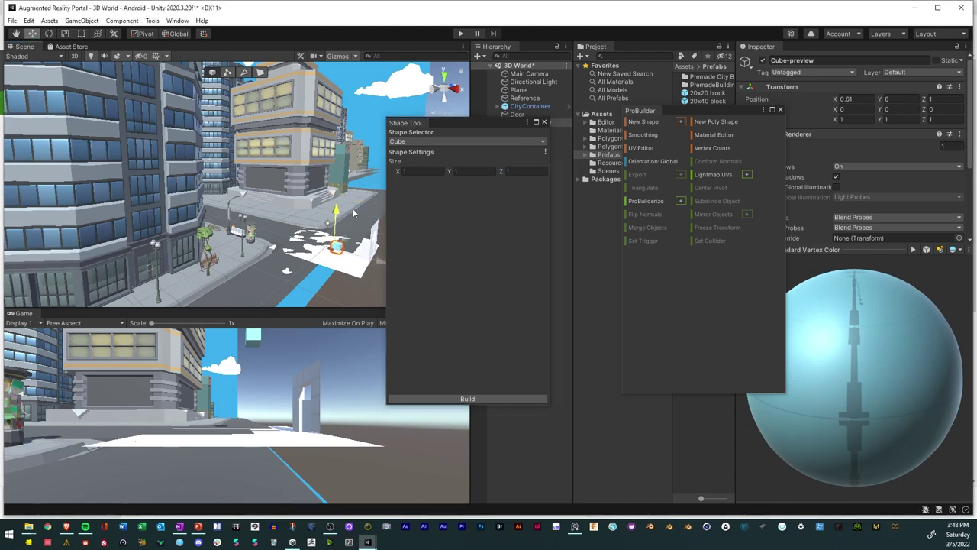
{"action": "left_click_drag", "start_coordinate": [380, 263], "coordinate": [391, 265]}
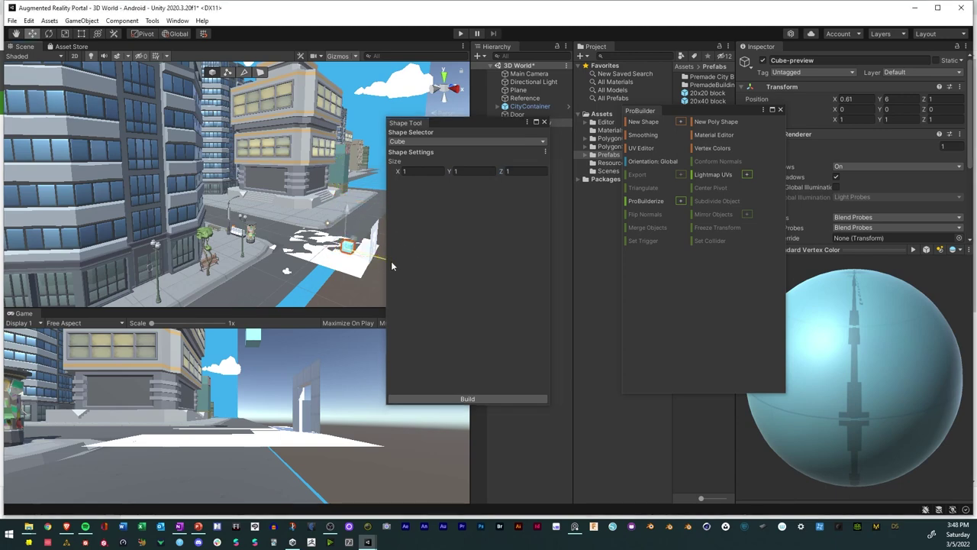
{"action": "right_click_drag", "start_coordinate": [413, 276], "coordinate": [366, 232]}
{"action": "right_click_drag", "start_coordinate": [171, 238], "coordinate": [170, 242]}
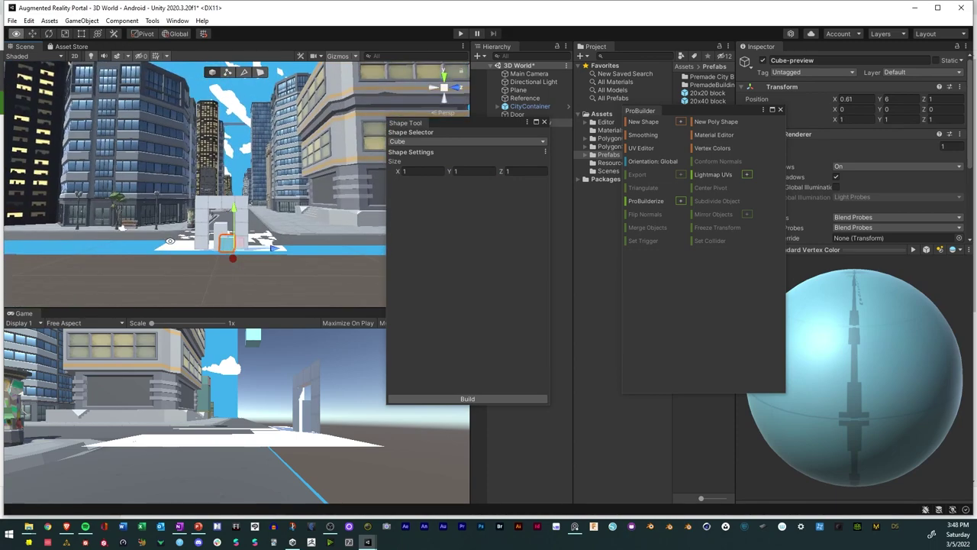
{"action": "left_click", "coordinate": [459, 399]}
Build the 1 × 1 × 1 cube and select it in the scene
{"action": "left_click", "coordinate": [544, 123]}
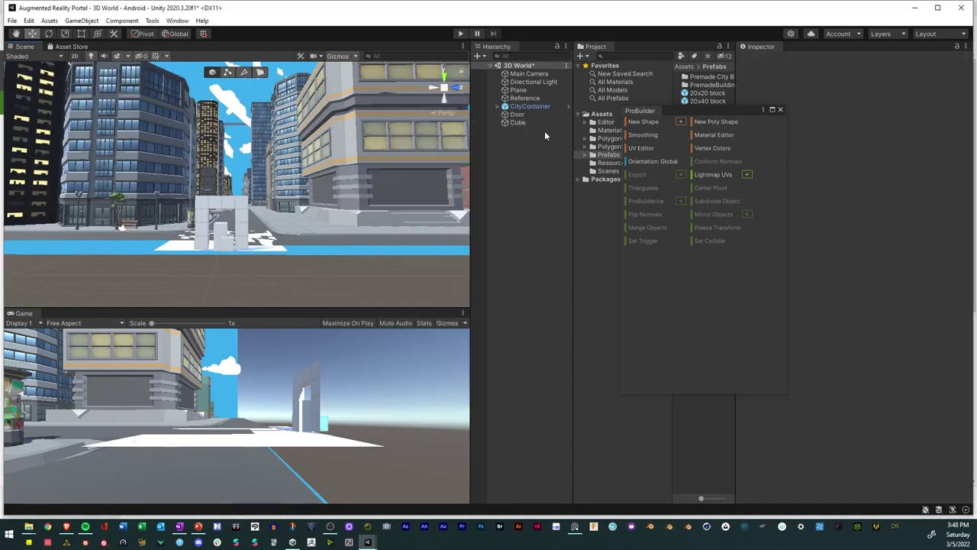
{"action": "right_click_drag", "start_coordinate": [230, 263], "coordinate": [266, 267]}
{"action": "left_click", "coordinate": [287, 252]}
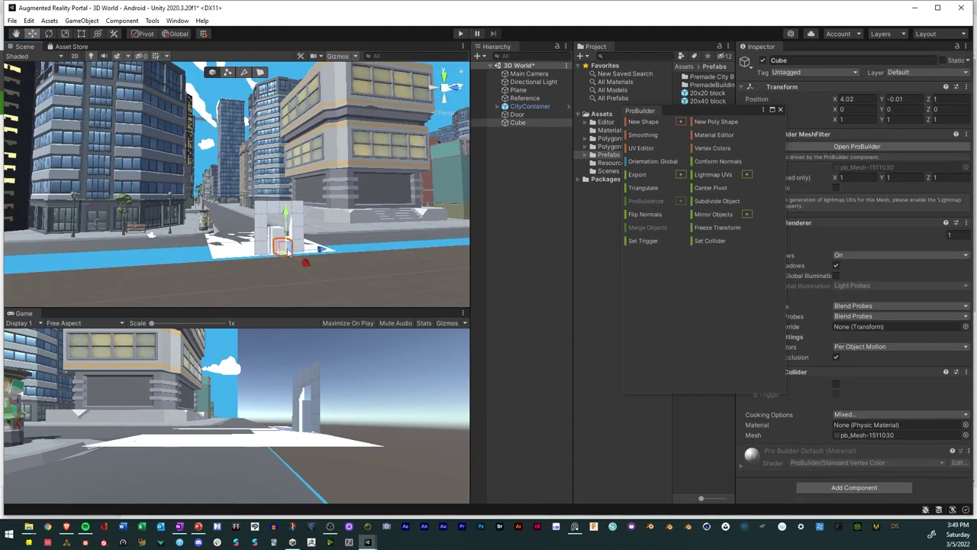
{"action": "left_click_drag", "start_coordinate": [319, 251], "coordinate": [305, 253]}
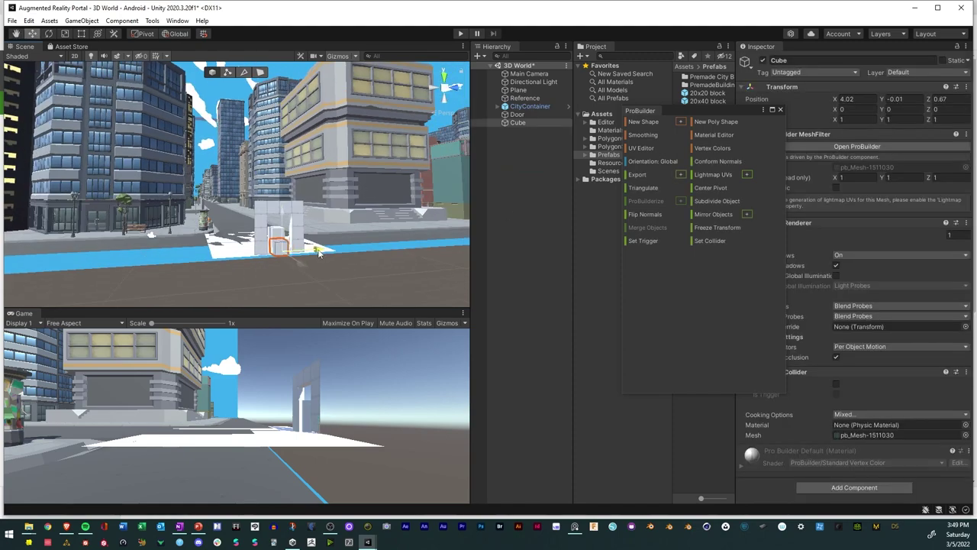
{"action": "right_click_drag", "start_coordinate": [305, 253], "coordinate": [239, 262]}
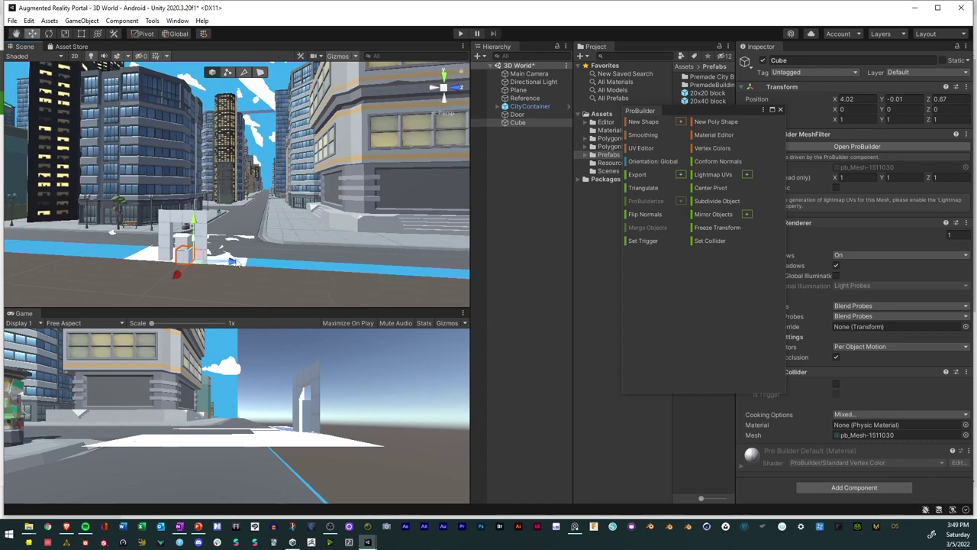
With the Rect Tool, stretch the Cube upward into a tall thin pillar
{"action": "left_click", "coordinate": [80, 35]}
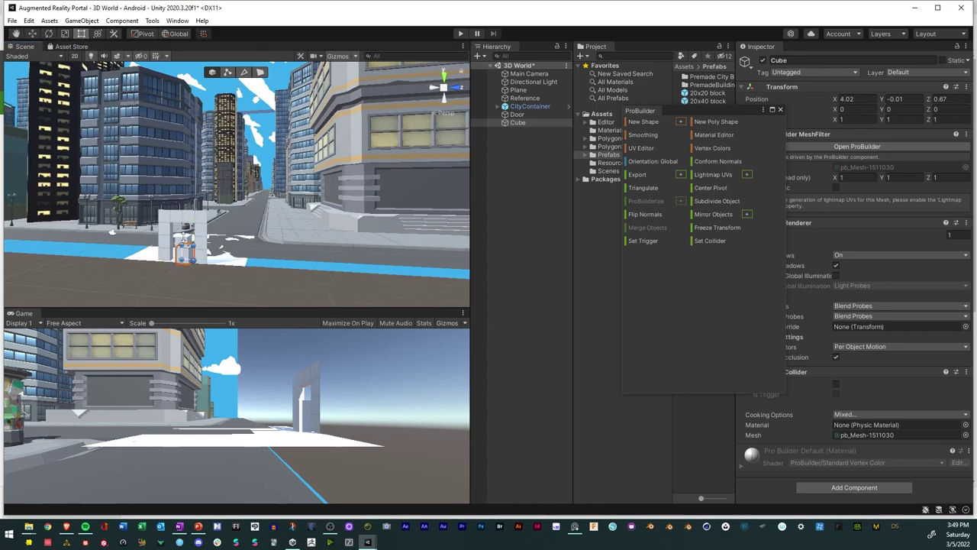
{"action": "left_click_drag", "start_coordinate": [184, 227], "coordinate": [185, 70]}
{"action": "scroll", "coordinate": [239, 160], "scroll_direction": "down", "scroll_amount": 5}
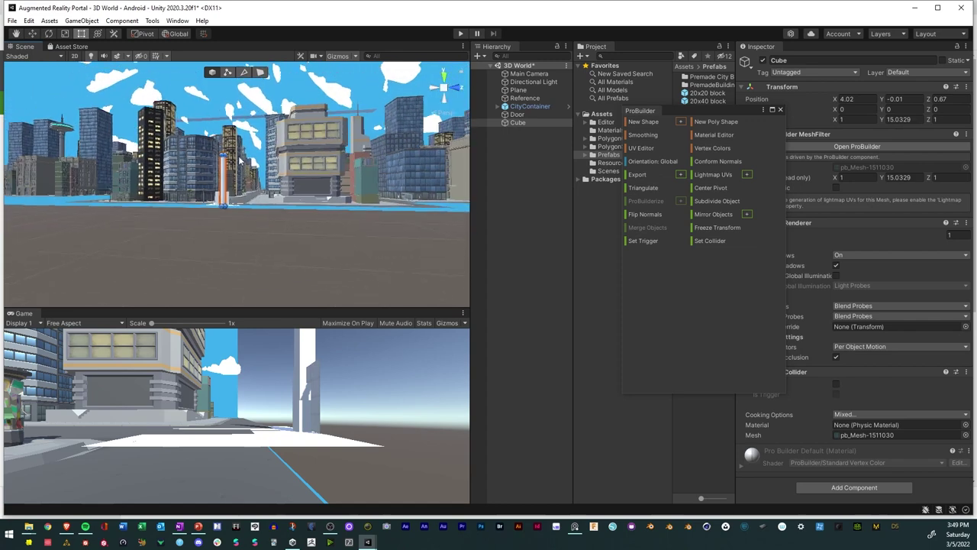
{"action": "scroll", "coordinate": [239, 160], "scroll_direction": "down", "scroll_amount": 2}
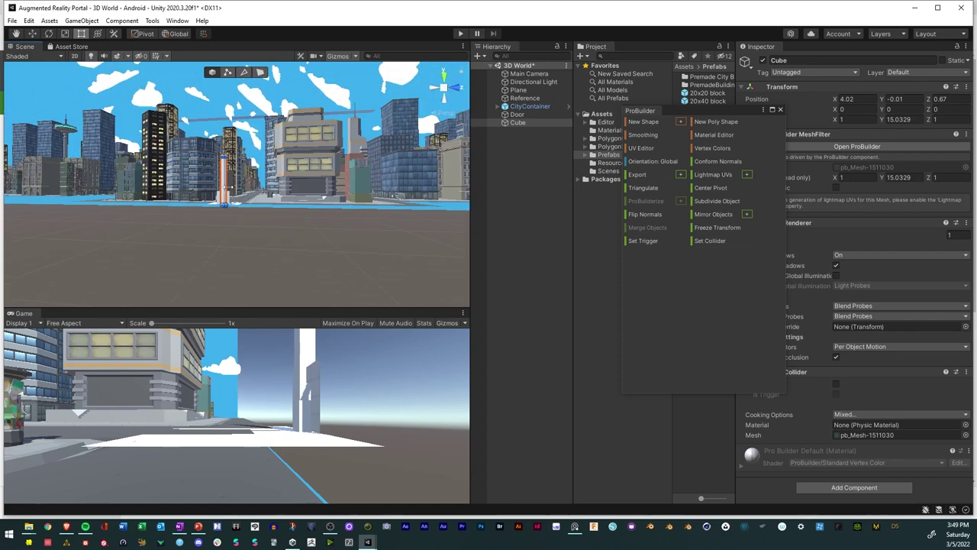
{"action": "left_click", "coordinate": [225, 185]}
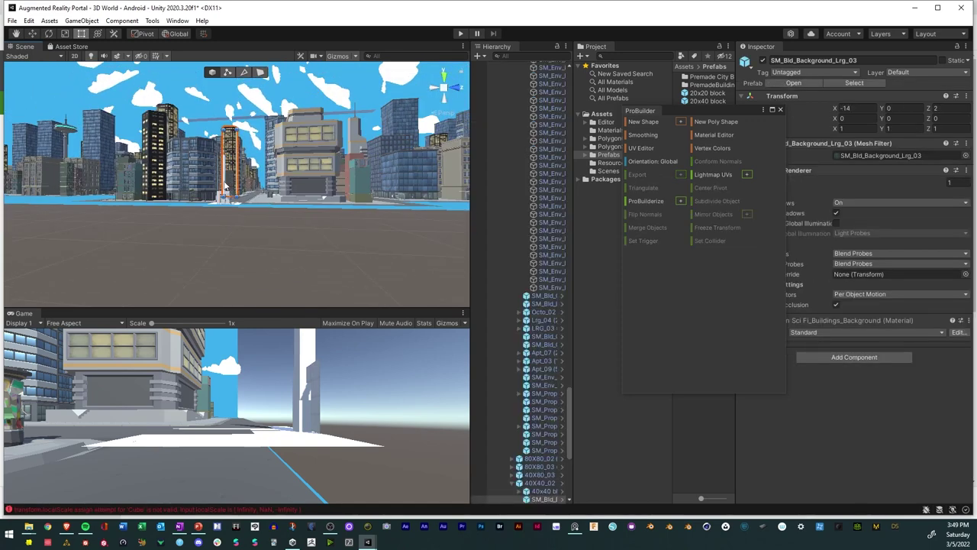
{"action": "scroll", "coordinate": [243, 215], "scroll_direction": "up", "scroll_amount": 4}
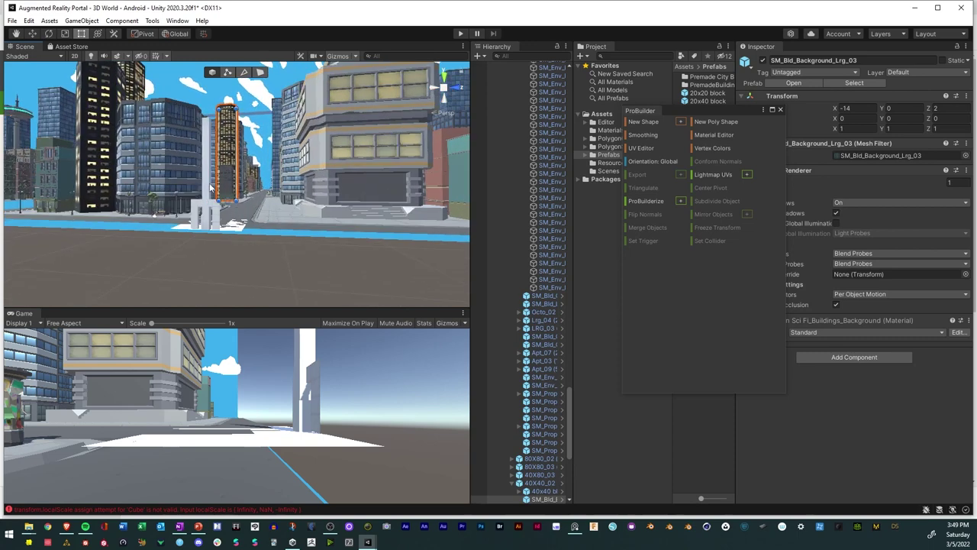
{"action": "left_click", "coordinate": [209, 186]}
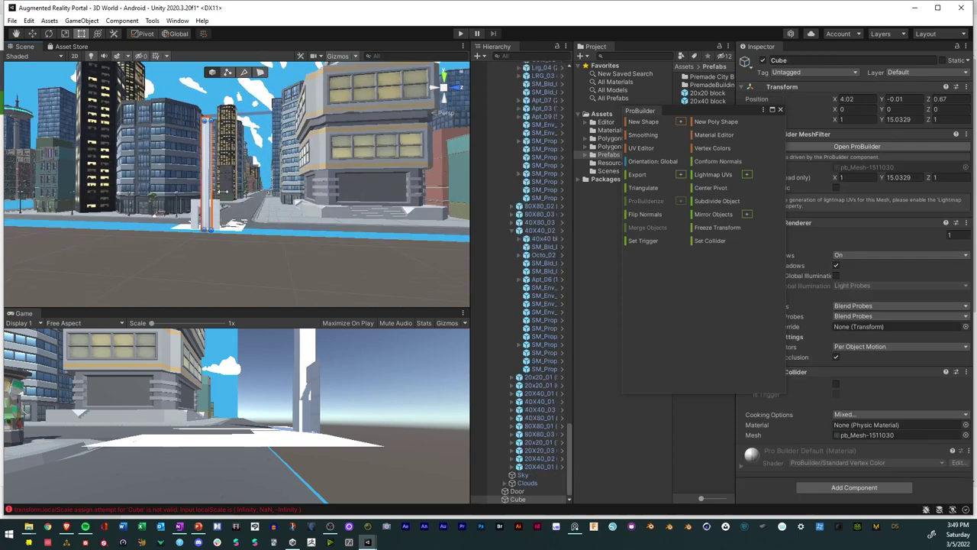
Extend the pillar sideways into a huge wall across the city, scaled 1 × 239.46 × 624.86
{"action": "left_click_drag", "start_coordinate": [223, 191], "coordinate": [486, 235]}
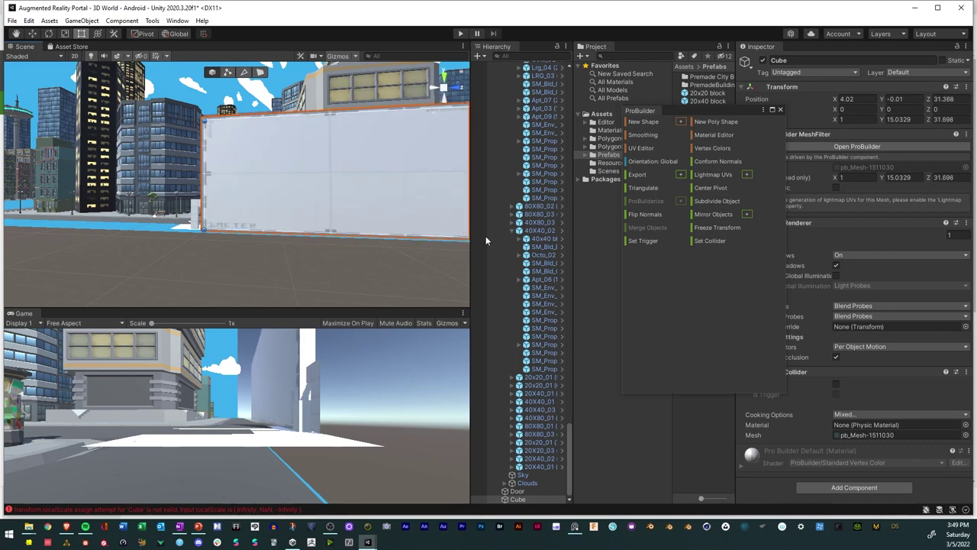
{"action": "scroll", "coordinate": [269, 207], "scroll_direction": "down", "scroll_amount": 3}
{"action": "left_click_drag", "start_coordinate": [219, 184], "coordinate": [5, 188]}
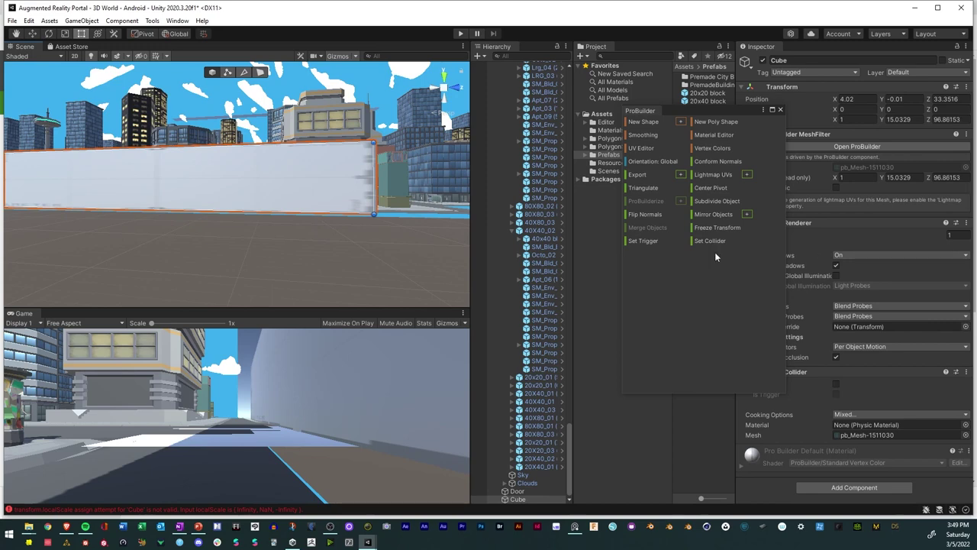
{"action": "scroll", "coordinate": [349, 195], "scroll_direction": "down", "scroll_amount": 10}
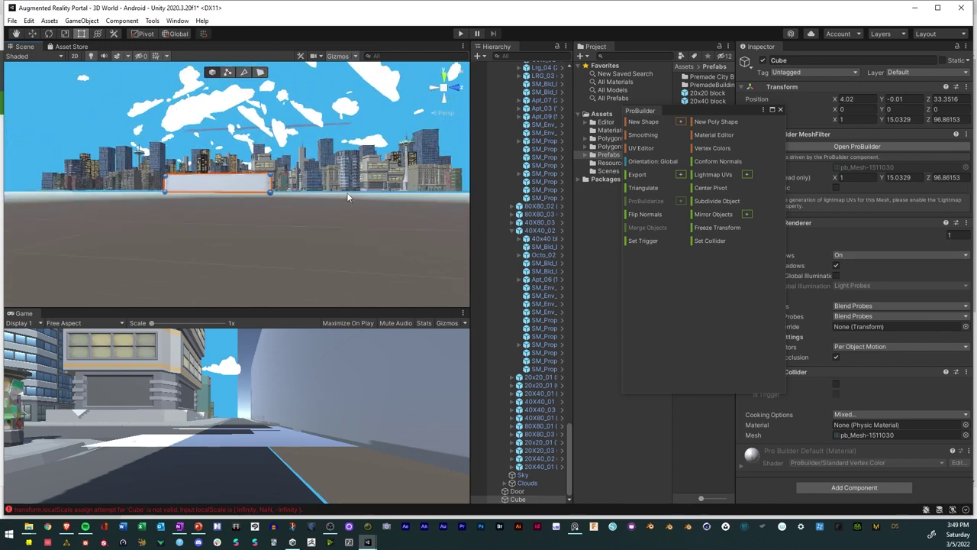
{"action": "left_click_drag", "start_coordinate": [346, 194], "coordinate": [470, 207]}
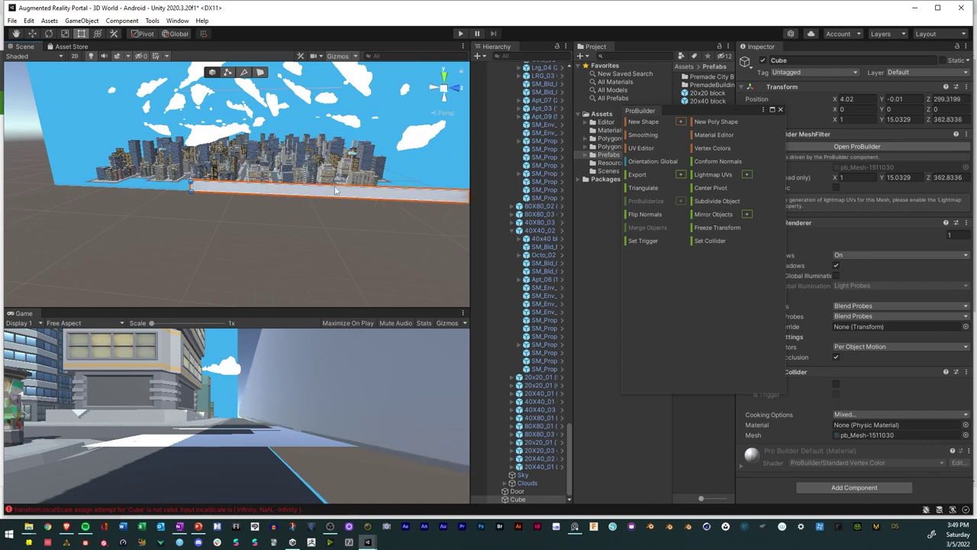
{"action": "left_click_drag", "start_coordinate": [191, 187], "coordinate": [50, 185]}
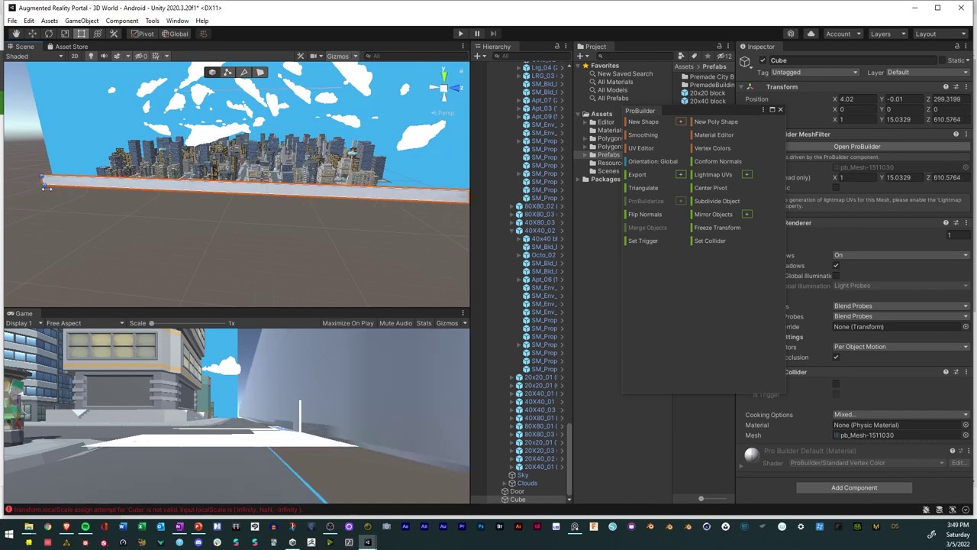
{"action": "scroll", "coordinate": [145, 190], "scroll_direction": "down", "scroll_amount": 2}
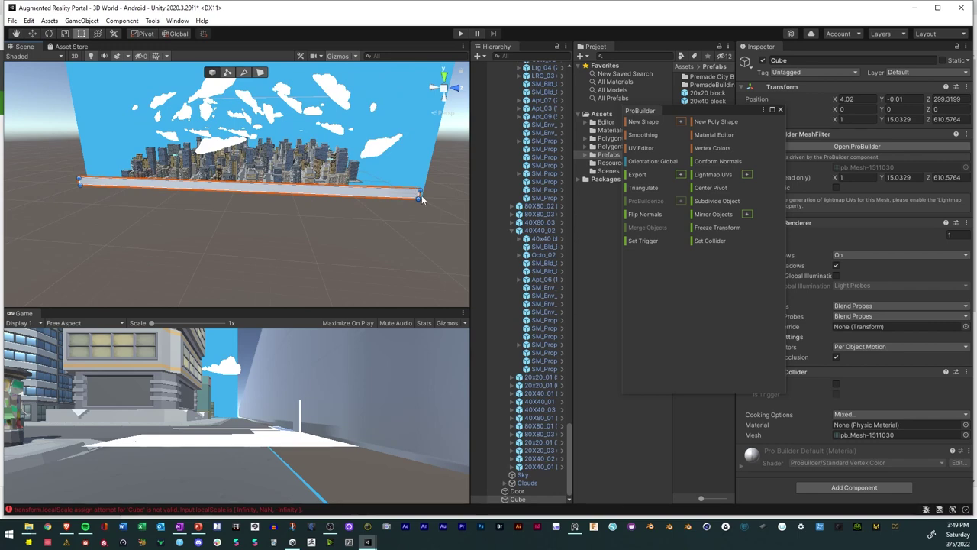
{"action": "left_click_drag", "start_coordinate": [419, 194], "coordinate": [429, 195]}
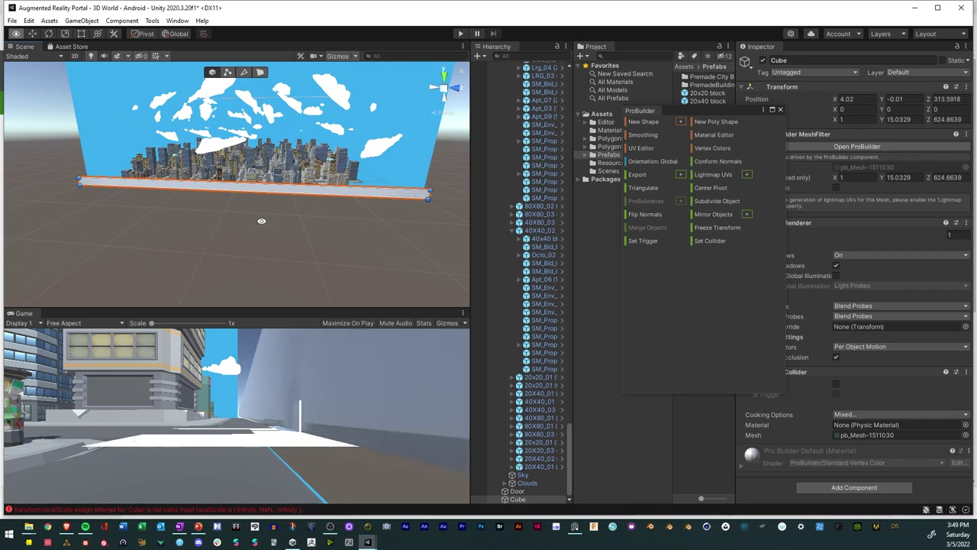
{"action": "left_click_drag", "start_coordinate": [261, 221], "coordinate": [278, 60], "text": "alt"}
{"action": "left_click_drag", "start_coordinate": [290, 138], "coordinate": [184, 204], "text": "alt"}
{"action": "left_click_drag", "start_coordinate": [279, 207], "coordinate": [149, 226], "text": "alt"}
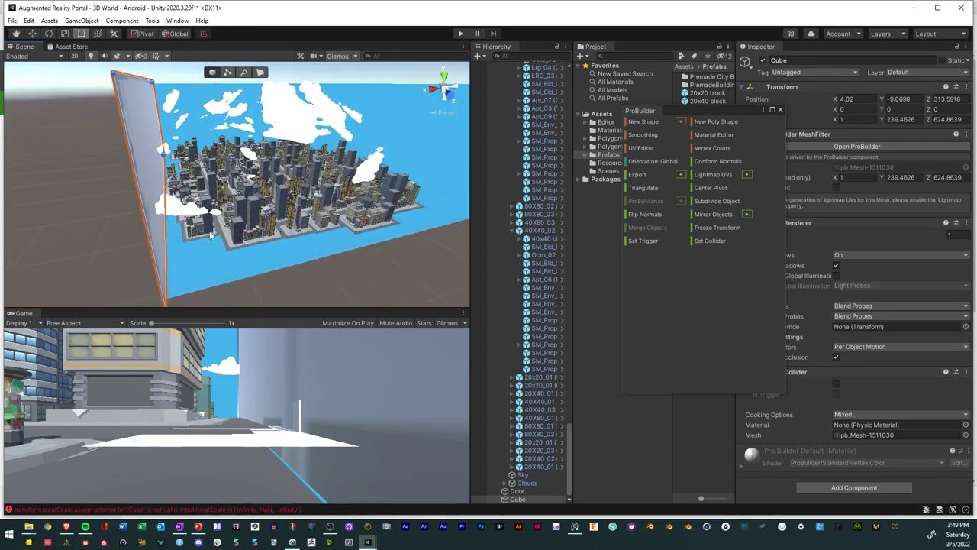
Widen the wall to 650.37 thick and place it at X -645, Y -9 behind the city
{"action": "left_click_drag", "start_coordinate": [212, 235], "coordinate": [222, 227], "text": "alt"}
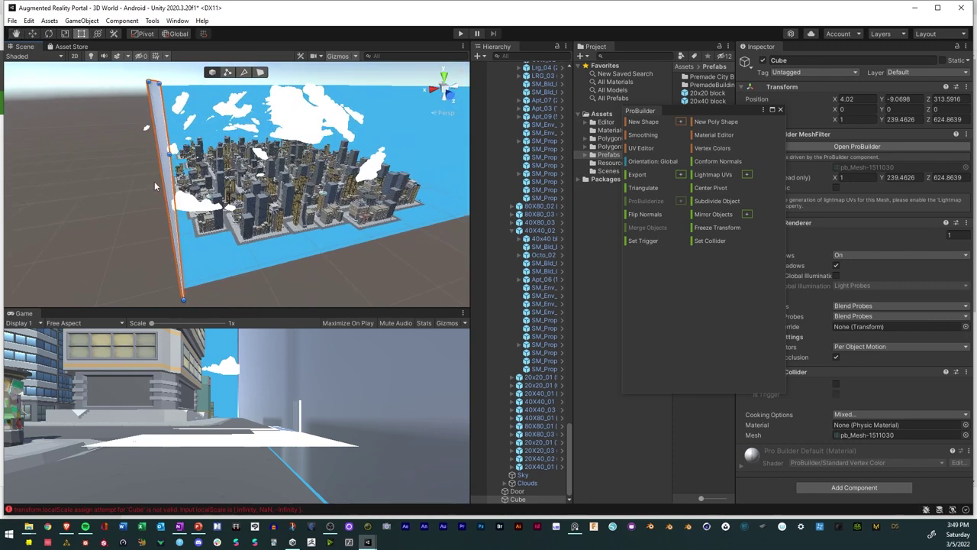
{"action": "left_click_drag", "start_coordinate": [166, 175], "coordinate": [461, 183]}
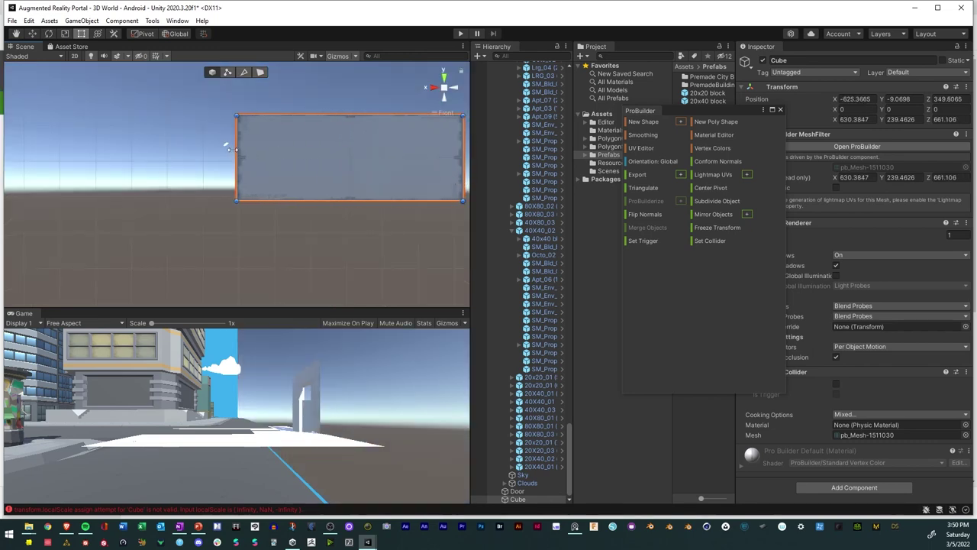
{"action": "left_click_drag", "start_coordinate": [232, 148], "coordinate": [227, 145]}
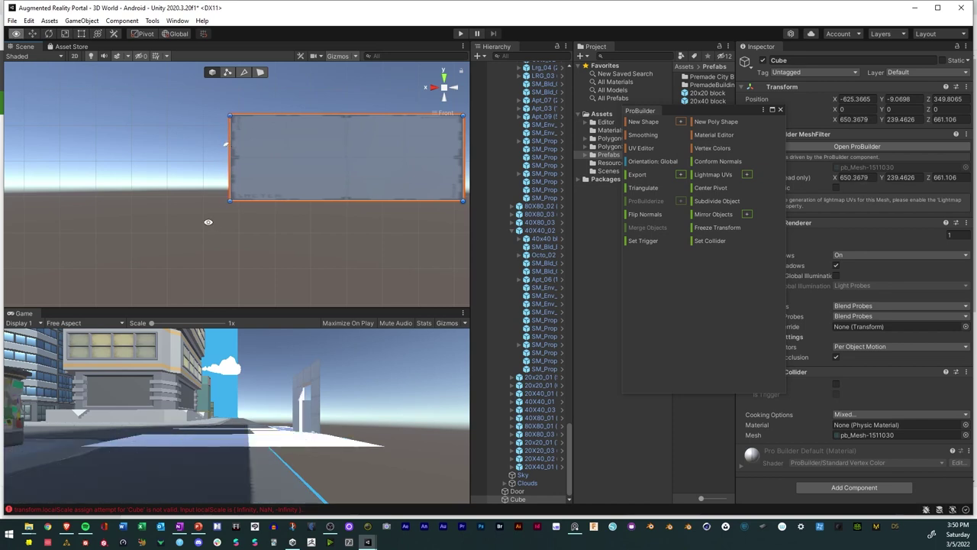
{"action": "left_click_drag", "start_coordinate": [207, 221], "coordinate": [261, 222], "text": "alt"}
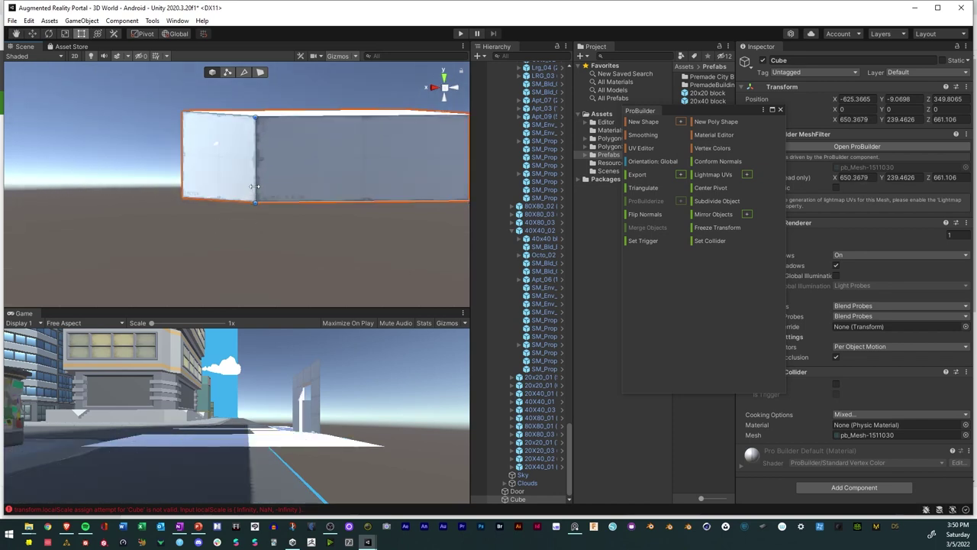
{"action": "left_click_drag", "start_coordinate": [258, 187], "coordinate": [268, 191]}
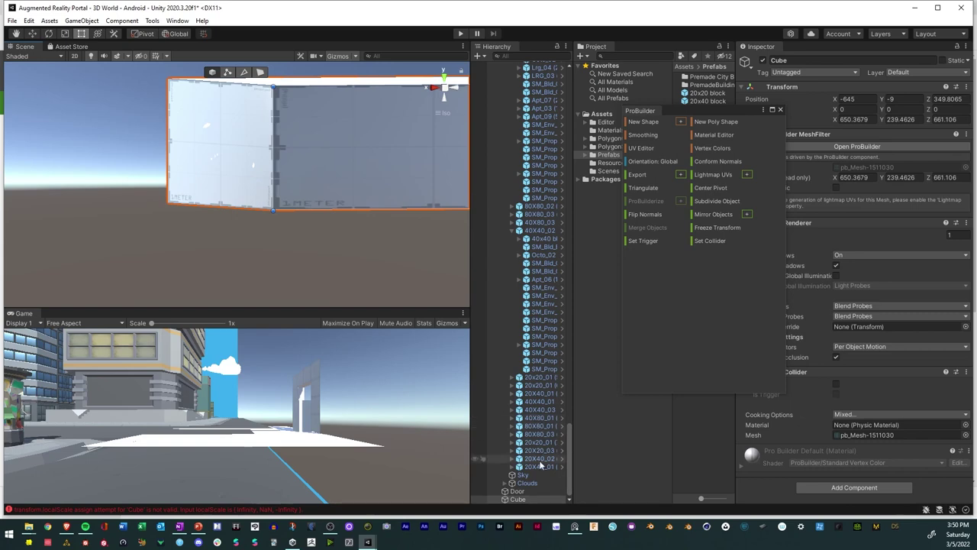
Frame the Door, turn the view toward the city street, and select the large backdrop Cube
{"action": "left_click", "coordinate": [517, 491]}
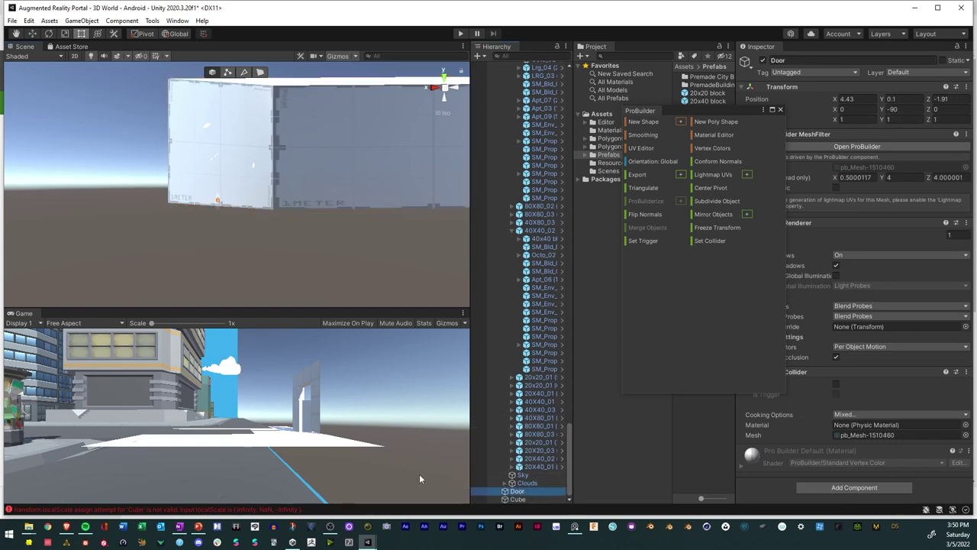
{"action": "key", "text": "f"}
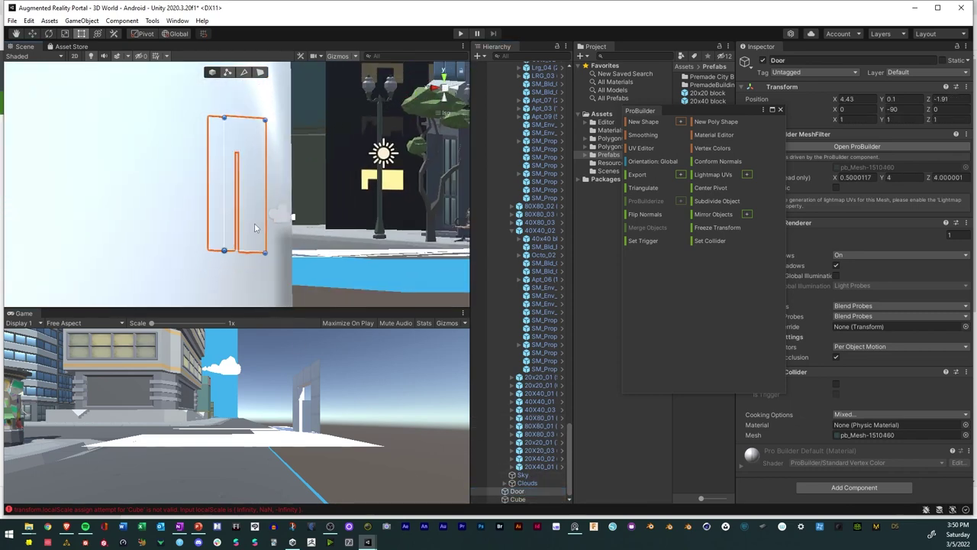
{"action": "scroll", "coordinate": [264, 227], "scroll_direction": "down", "scroll_amount": 6}
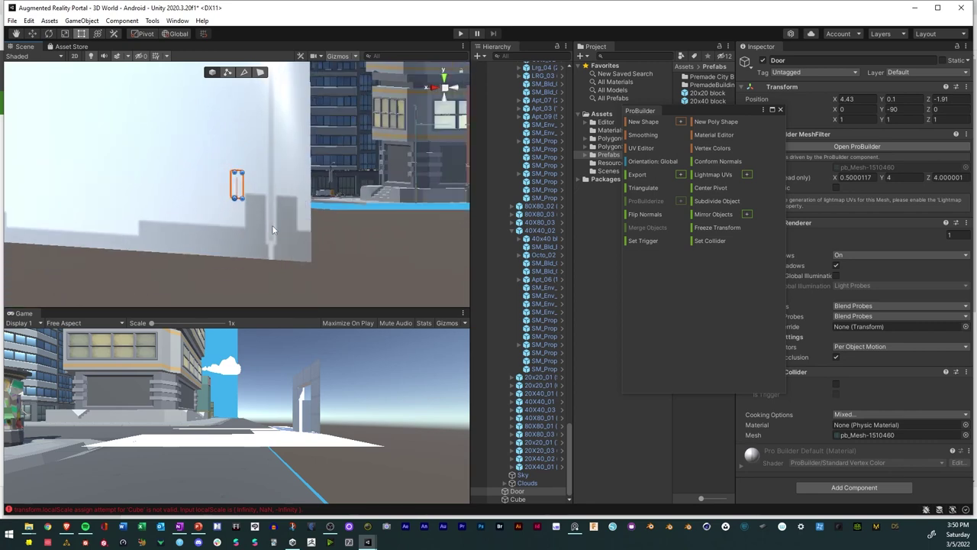
{"action": "scroll", "coordinate": [274, 221], "scroll_direction": "down", "scroll_amount": 2}
{"action": "right_click_drag", "start_coordinate": [274, 221], "coordinate": [254, 253]}
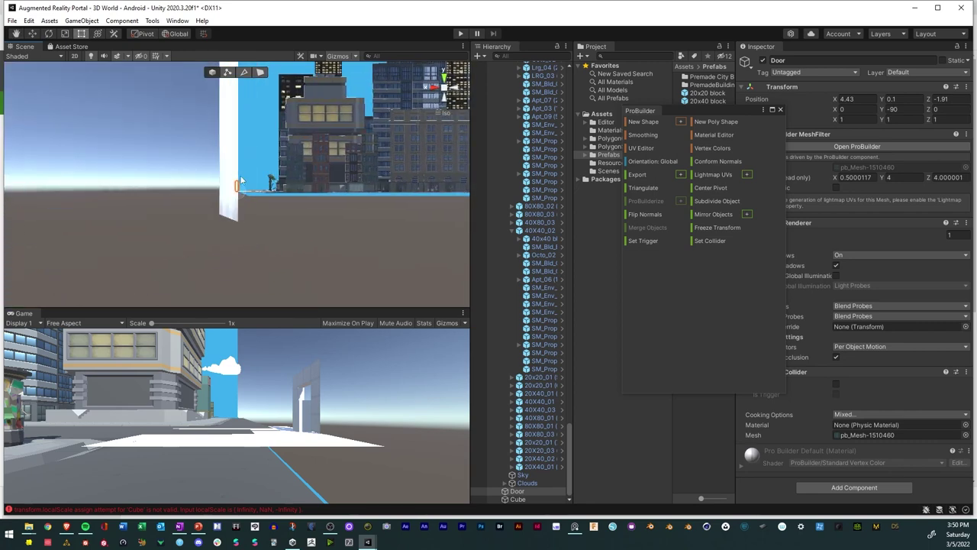
{"action": "left_click", "coordinate": [231, 133]}
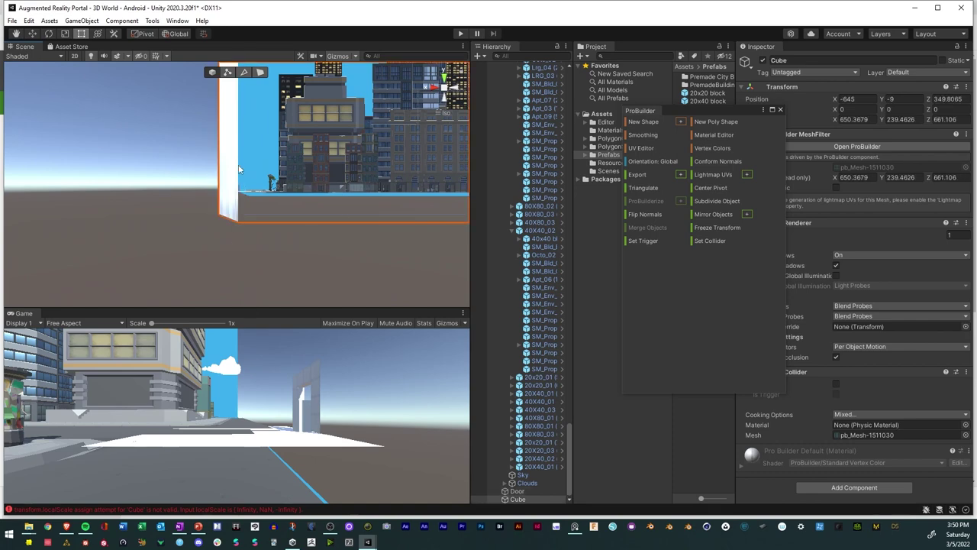
{"action": "right_click_drag", "start_coordinate": [305, 214], "coordinate": [329, 209]}
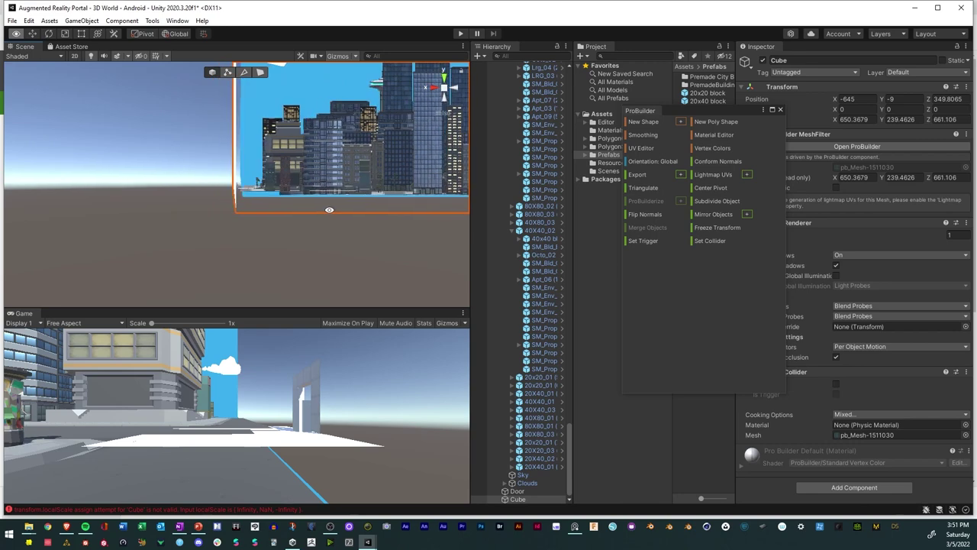
Drag the Cube's Position X to -641.2 and frame it, viewing from above
{"action": "left_click_drag", "start_coordinate": [835, 98], "coordinate": [837, 97]}
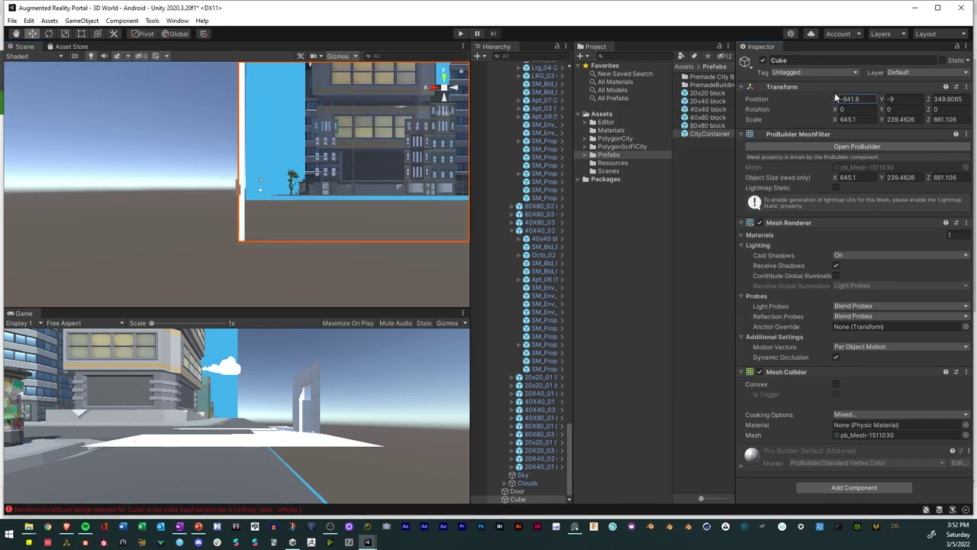
{"action": "left_click_drag", "start_coordinate": [837, 98], "coordinate": [838, 98]}
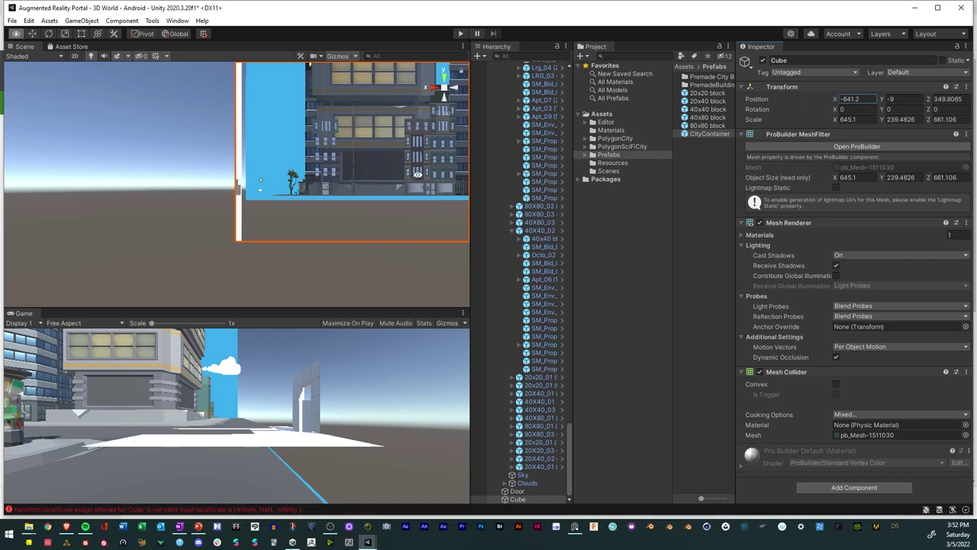
{"action": "key", "text": "f"}
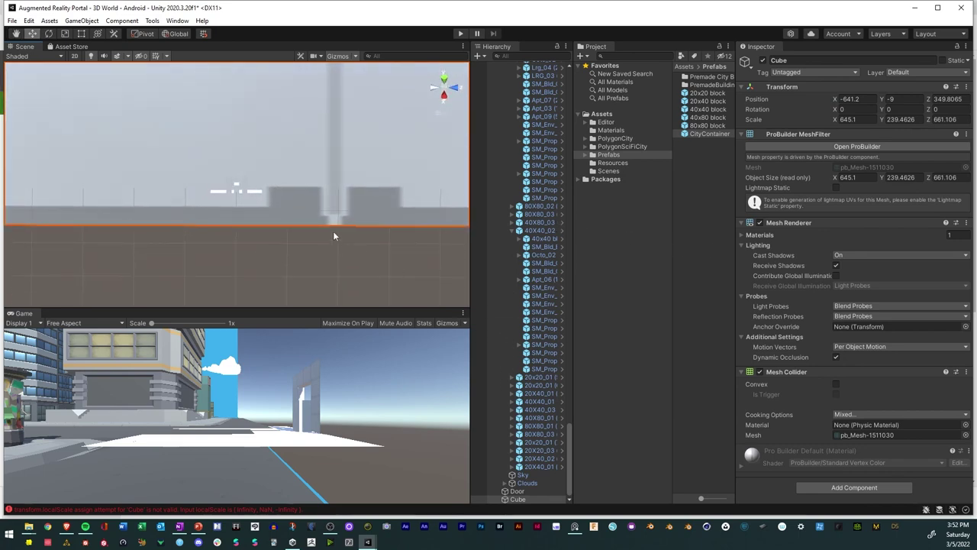
{"action": "left_click_drag", "start_coordinate": [333, 236], "coordinate": [158, 161], "text": "alt"}
{"action": "scroll", "coordinate": [242, 167], "scroll_direction": "up", "scroll_amount": 2}
Select stray cloud SM_Env_Cloud_01 (21) and open the CityContainer prefab to delete it
{"action": "left_click", "coordinate": [168, 169]}
{"action": "left_click", "coordinate": [167, 169]}
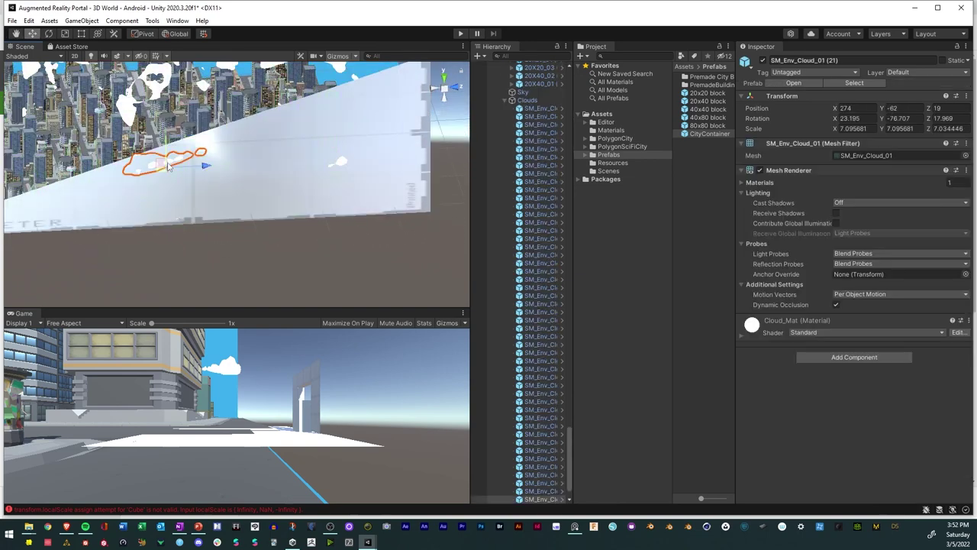
{"action": "key", "text": "Delete"}
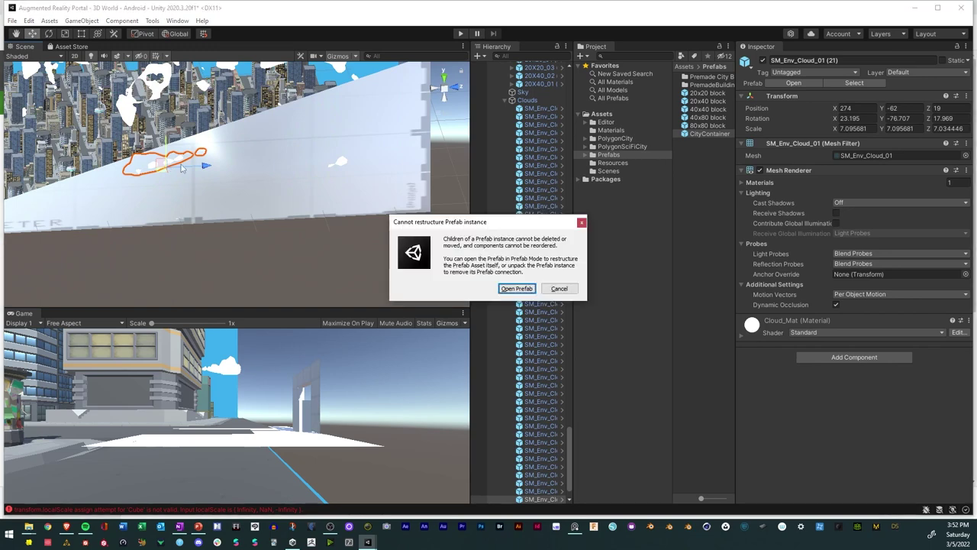
{"action": "left_click", "coordinate": [517, 288]}
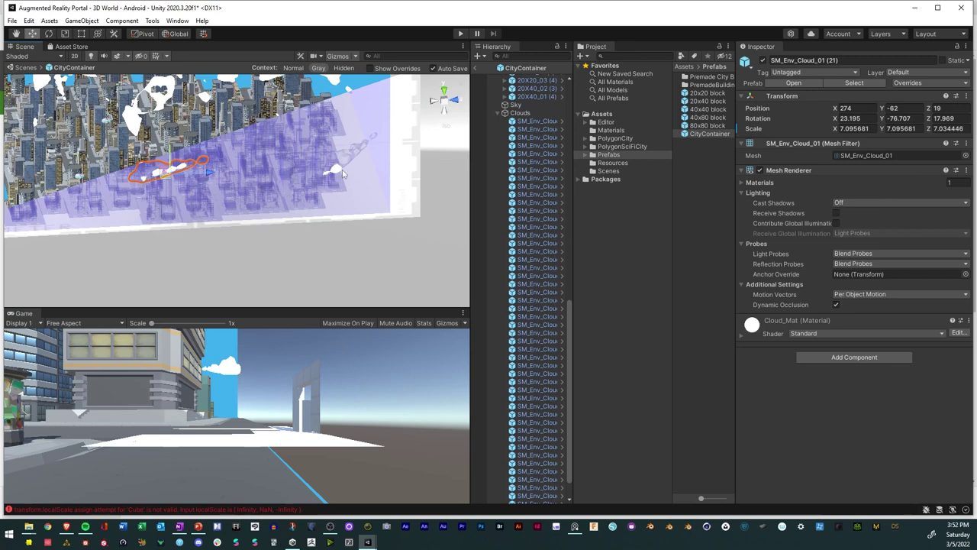
Delete clouds SM_Env_Cloud_01 (22) and SM_Env_Cloud_01 (21) in prefab mode
{"action": "left_click", "coordinate": [337, 172]}
{"action": "key", "text": "Delete"}
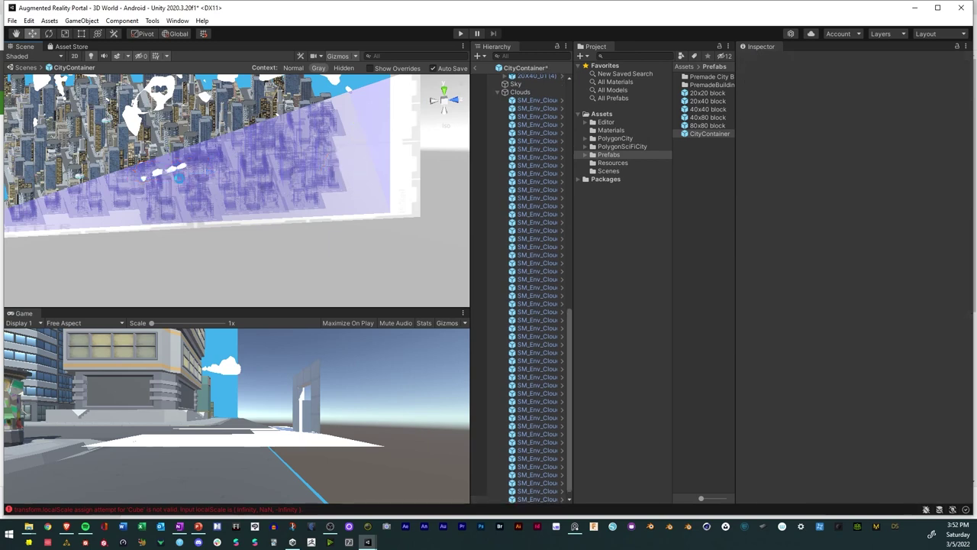
{"action": "left_click", "coordinate": [201, 182]}
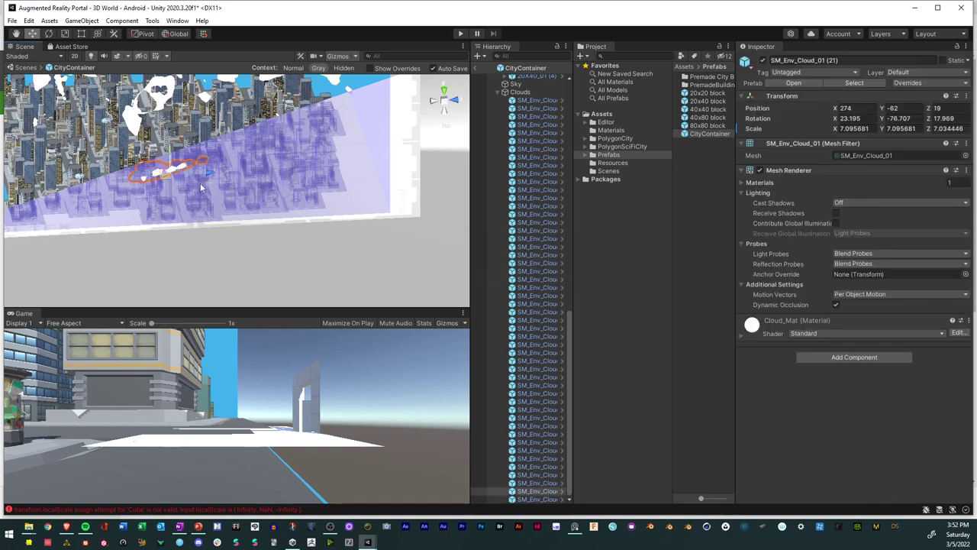
{"action": "key", "text": "Delete"}
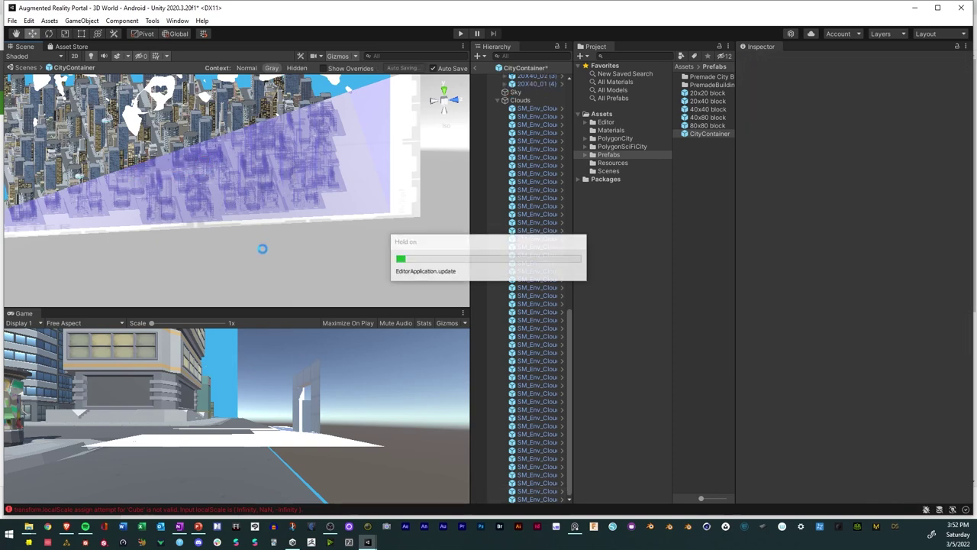
Delete one more stray cloud seen from above, then face the backdrop wall again
{"action": "left_click_drag", "start_coordinate": [257, 249], "coordinate": [223, 152], "text": "alt"}
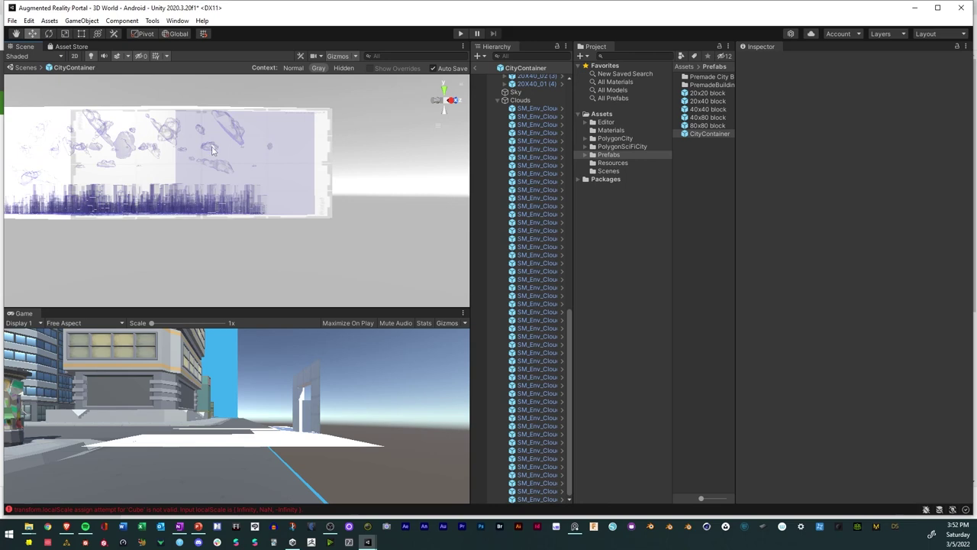
{"action": "left_click", "coordinate": [213, 149]}
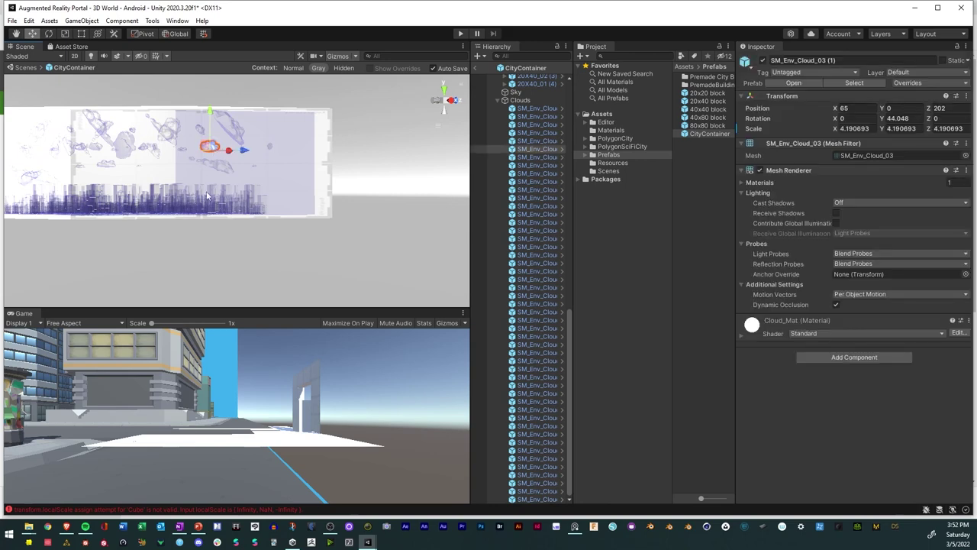
{"action": "scroll", "coordinate": [206, 196], "scroll_direction": "up", "scroll_amount": 3}
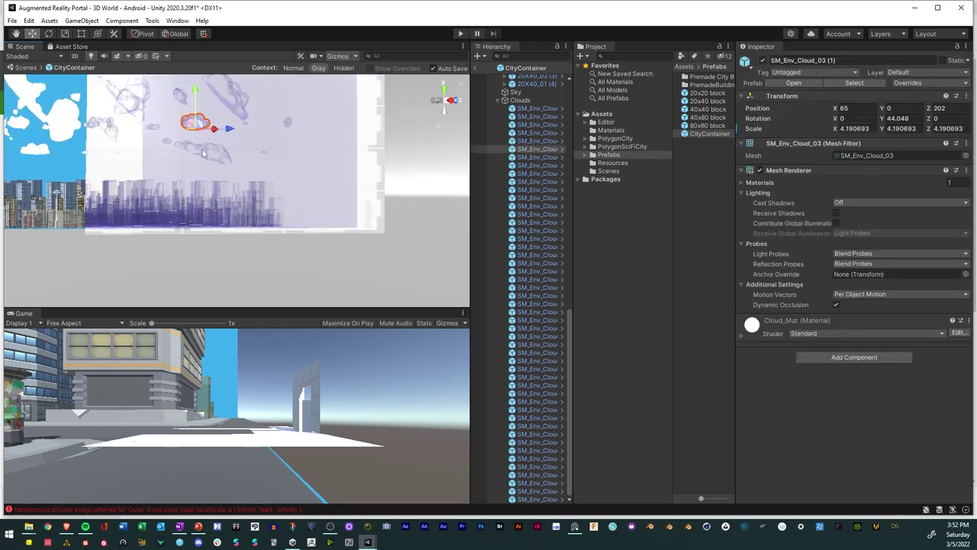
{"action": "left_click", "coordinate": [234, 253]}
{"action": "left_click", "coordinate": [200, 125]}
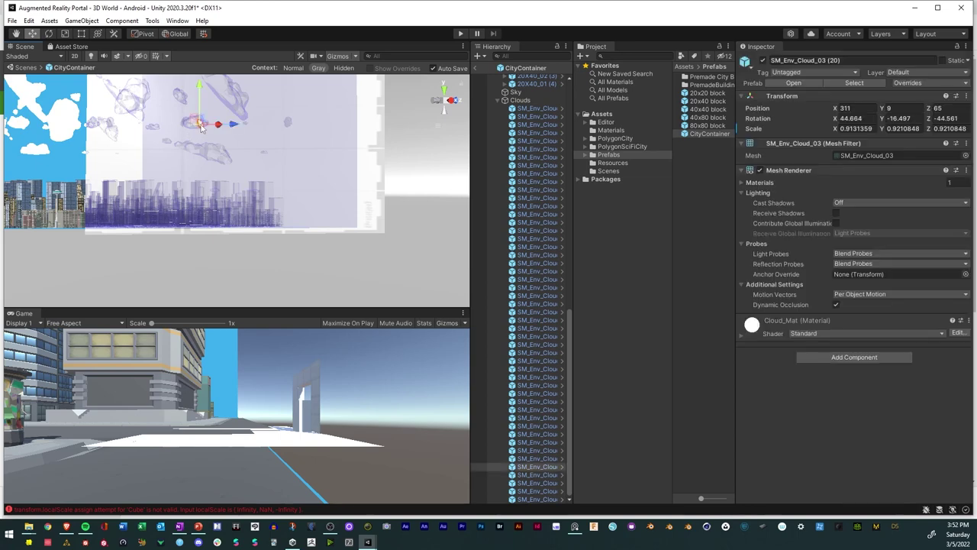
{"action": "key", "text": "Delete"}
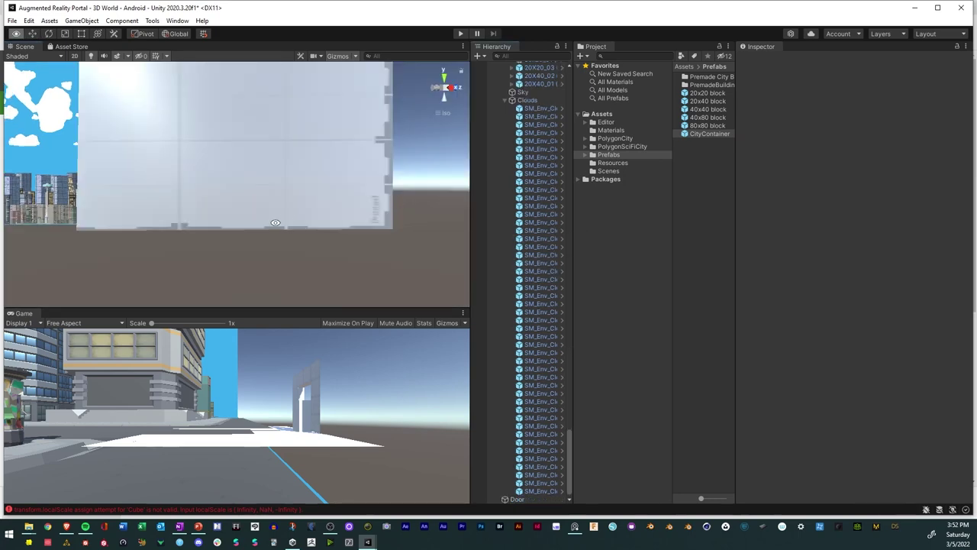
{"action": "left_click_drag", "start_coordinate": [276, 222], "coordinate": [458, 251], "text": "alt"}
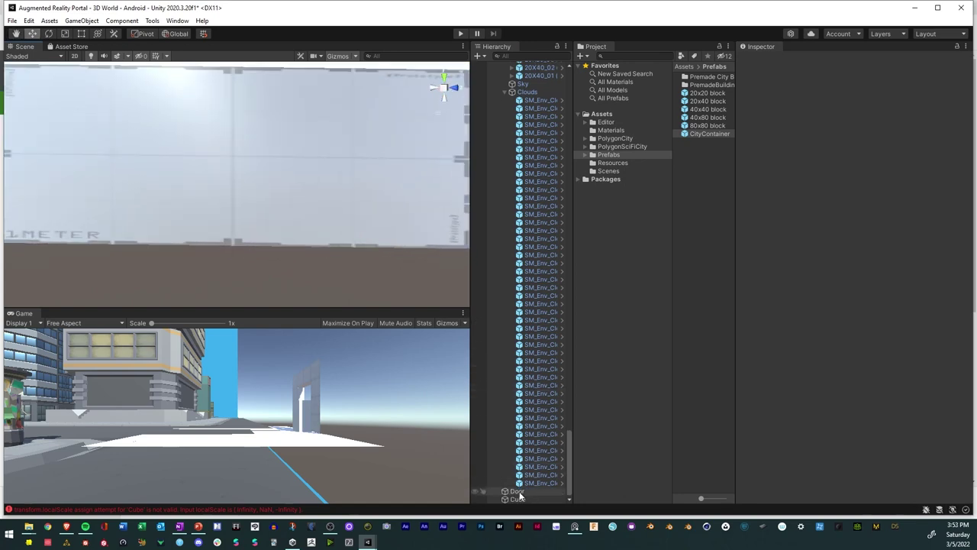
Frame the Door and move it to X 3.55, Y -0.02 with the move gizmo
{"action": "left_click", "coordinate": [518, 493]}
{"action": "left_click_drag", "start_coordinate": [206, 239], "coordinate": [332, 280], "text": "alt"}
{"action": "key", "text": "f"}
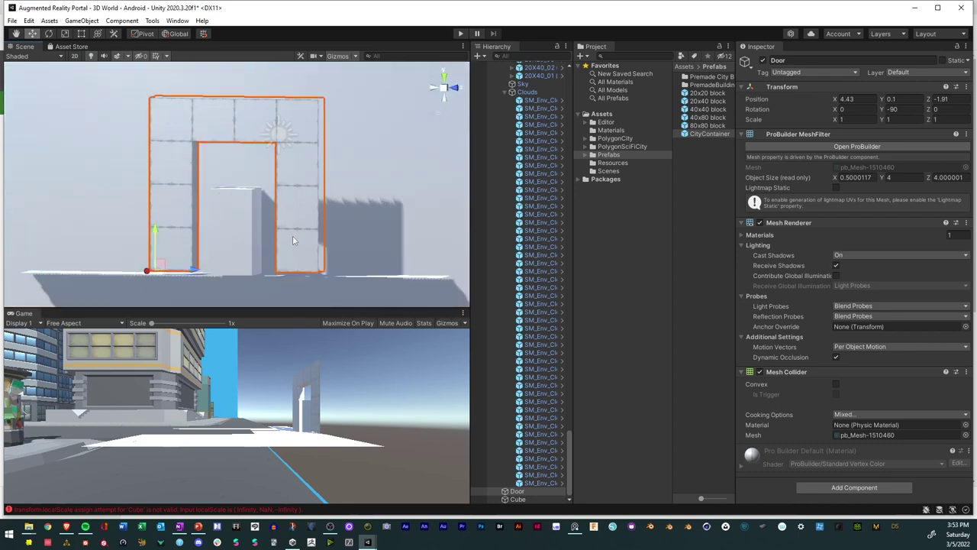
{"action": "left_click_drag", "start_coordinate": [292, 241], "coordinate": [103, 258], "text": "alt"}
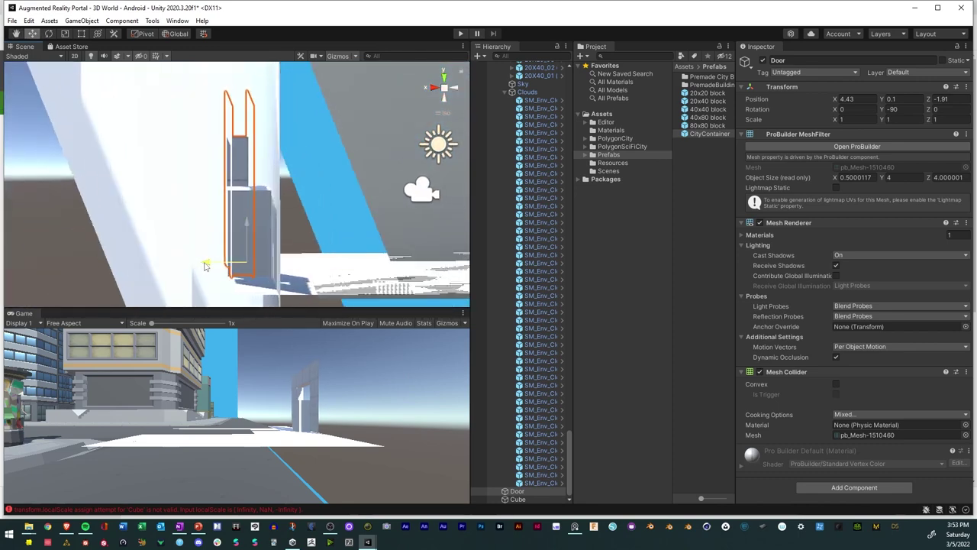
{"action": "left_click_drag", "start_coordinate": [204, 264], "coordinate": [407, 281]}
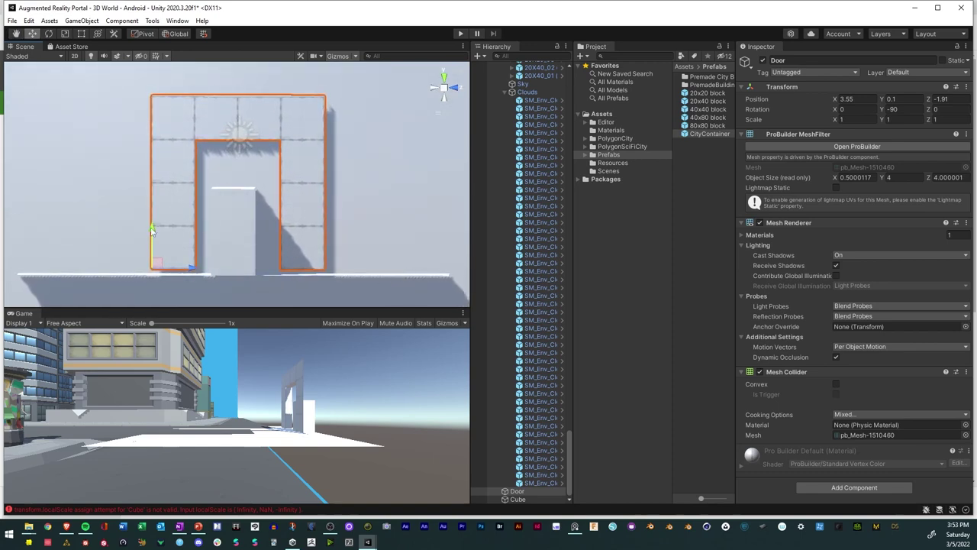
{"action": "left_click_drag", "start_coordinate": [152, 229], "coordinate": [152, 235]}
{"action": "scroll", "coordinate": [219, 247], "scroll_direction": "down", "scroll_amount": 1}
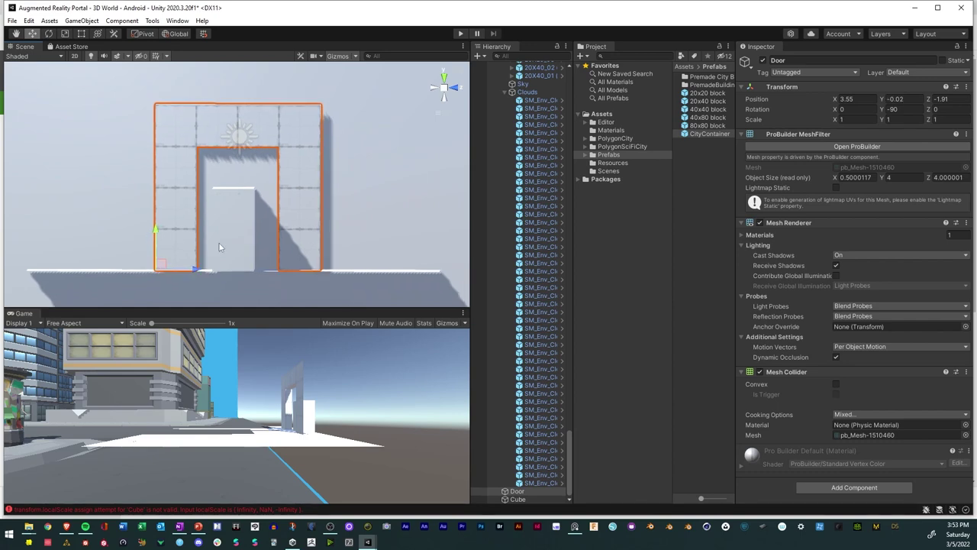
{"action": "scroll", "coordinate": [219, 247], "scroll_direction": "down", "scroll_amount": 8}
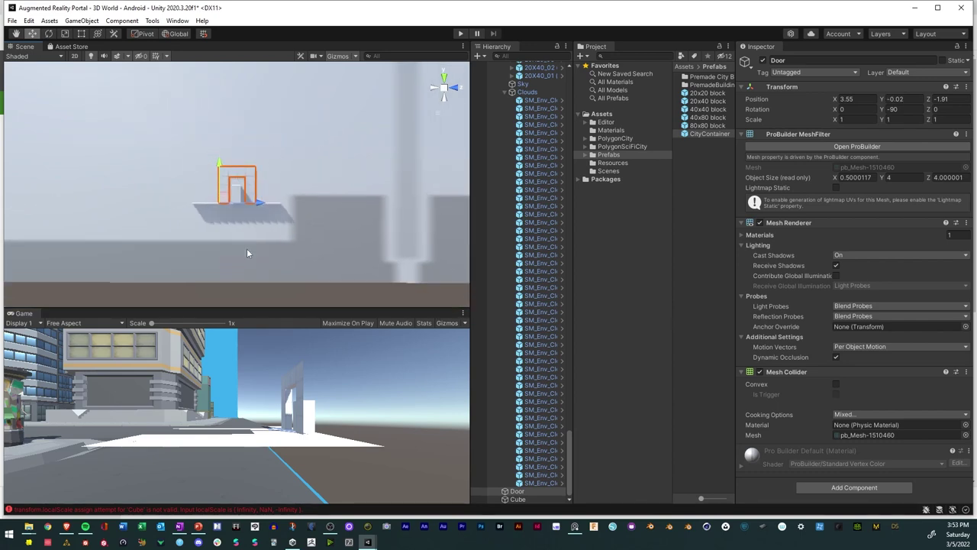
{"action": "left_click", "coordinate": [297, 139]}
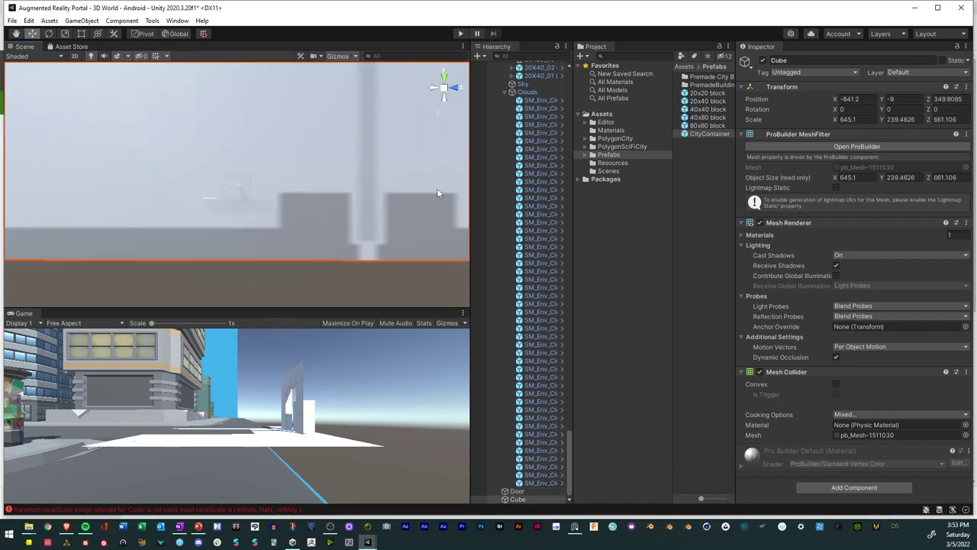
Open the ProBuilder window, switch to Face mode, and select the backdrop Cube's front face
{"action": "left_click", "coordinate": [809, 145]}
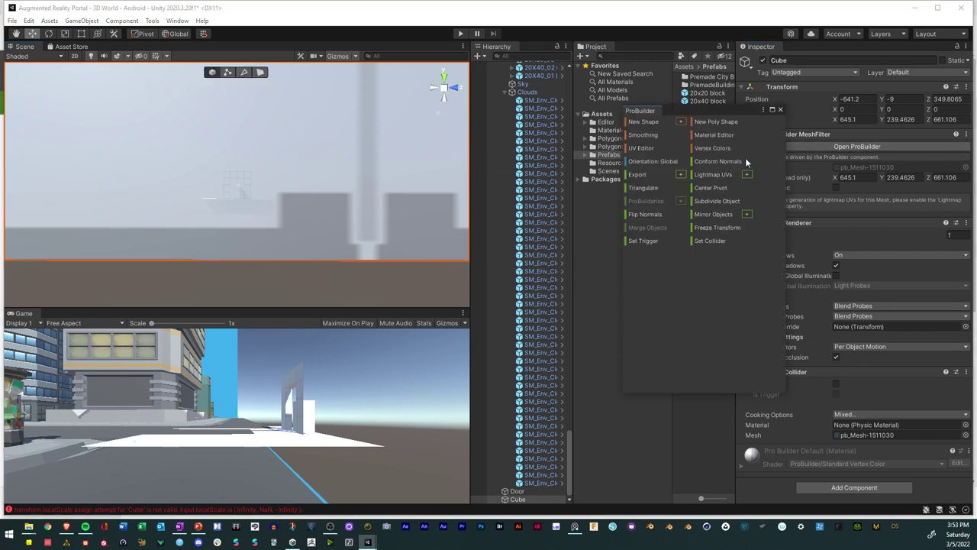
{"action": "left_click", "coordinate": [260, 72]}
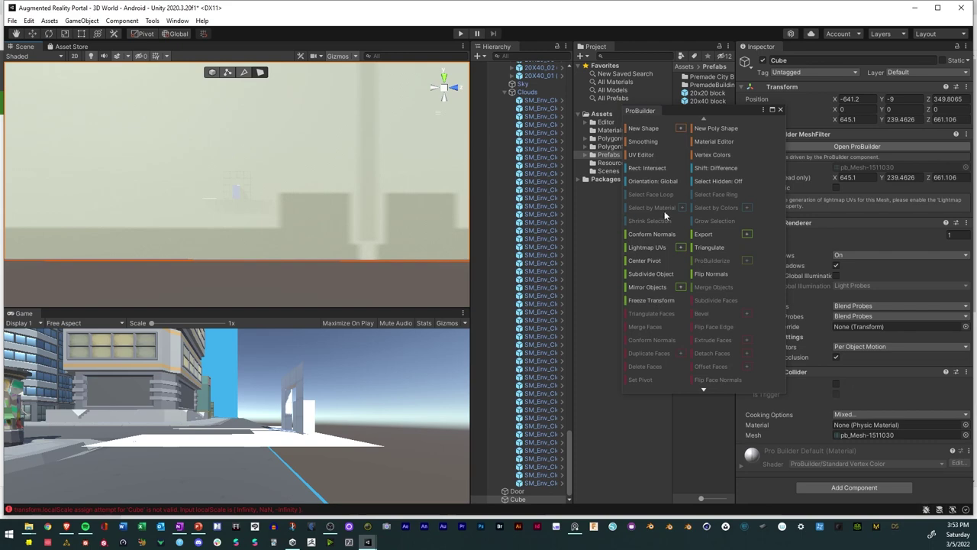
{"action": "scroll", "coordinate": [731, 304], "scroll_direction": "down", "scroll_amount": 1}
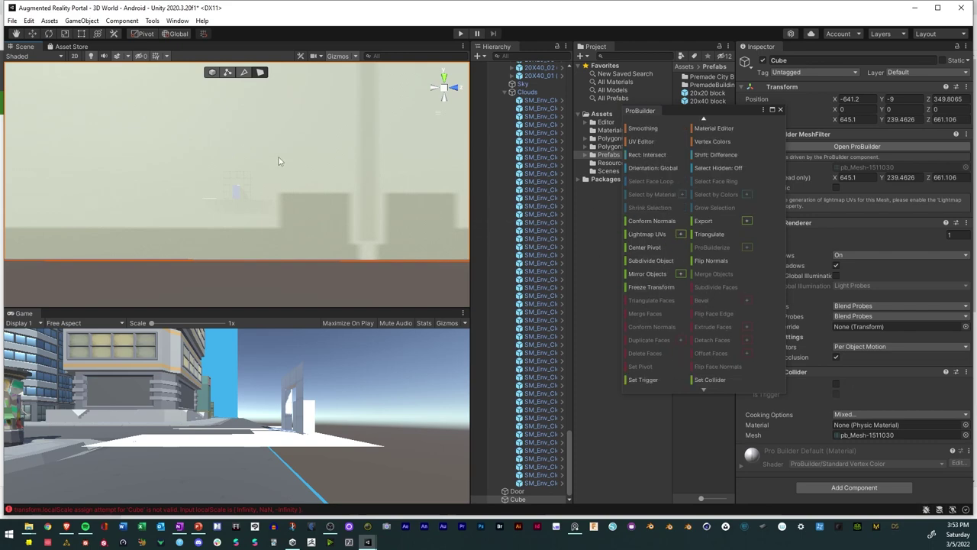
{"action": "left_click", "coordinate": [286, 203]}
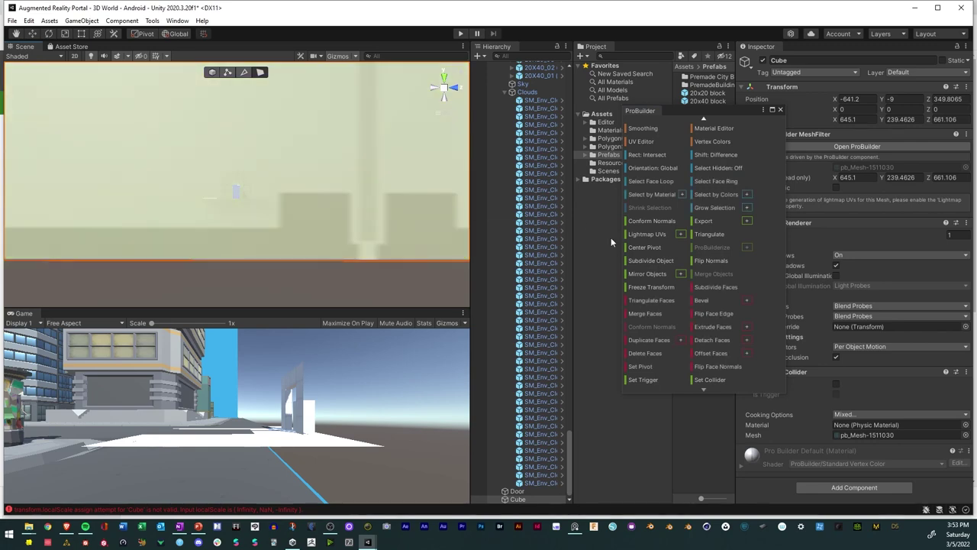
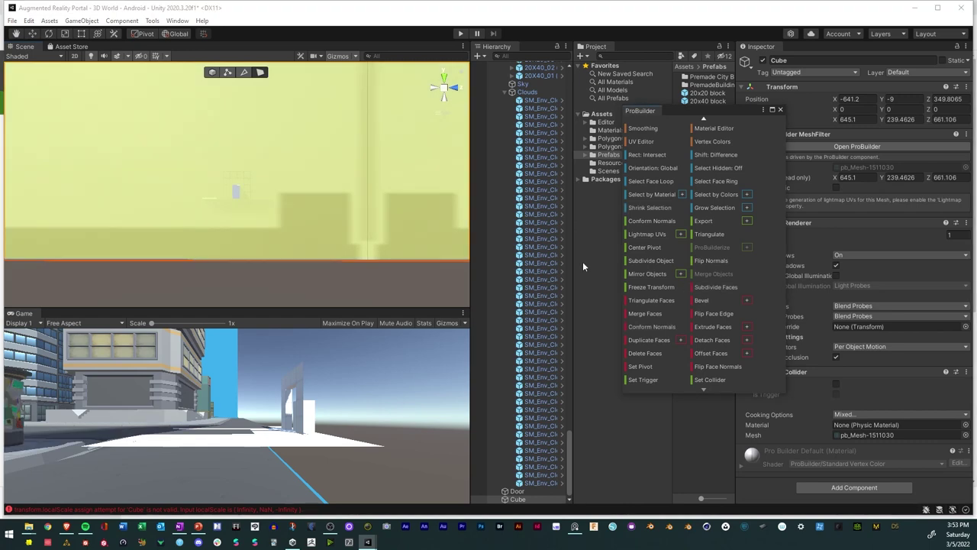
Select the wall's lower-left face and subdivide it
{"action": "right_click_drag", "start_coordinate": [282, 145], "coordinate": [317, 150]}
{"action": "scroll", "coordinate": [316, 148], "scroll_direction": "down", "scroll_amount": 3}
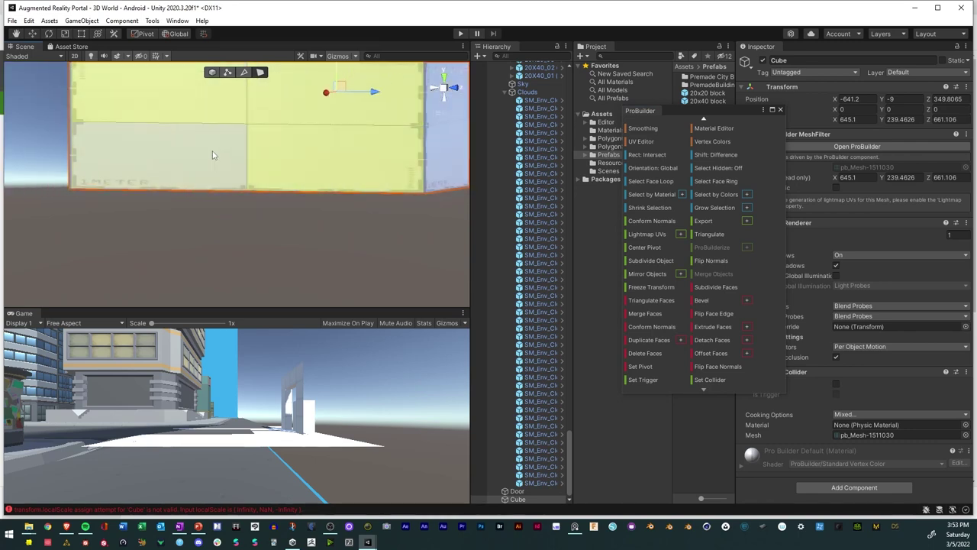
{"action": "left_click", "coordinate": [228, 159]}
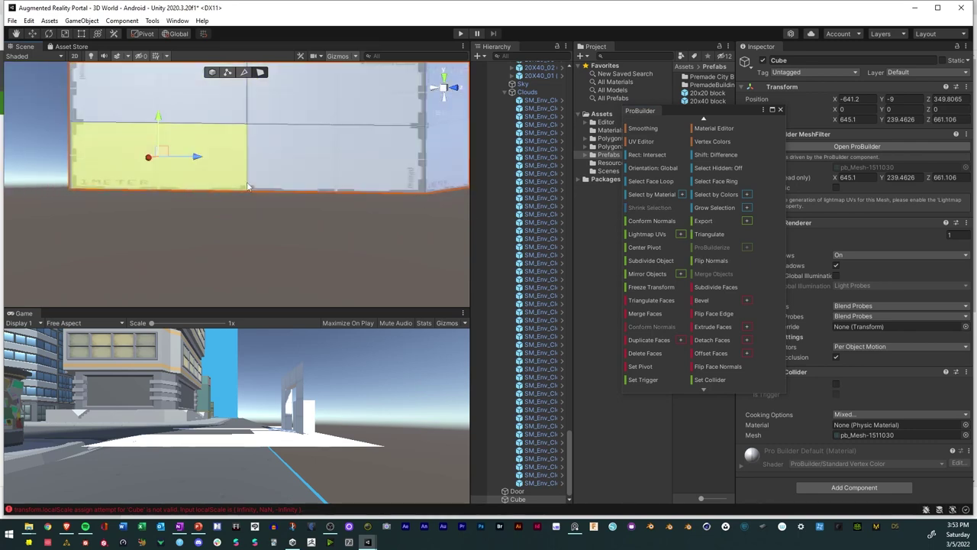
{"action": "left_click", "coordinate": [708, 286]}
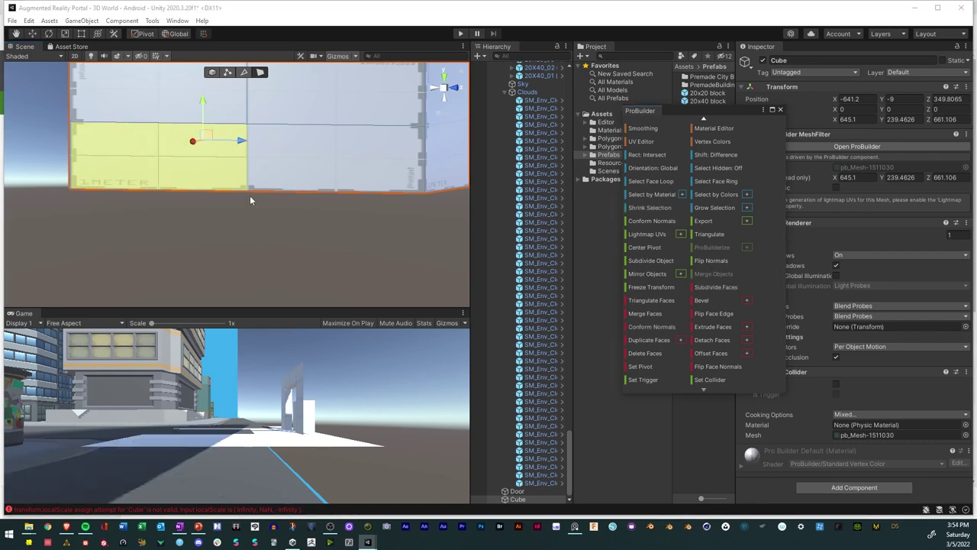
{"action": "scroll", "coordinate": [200, 166], "scroll_direction": "up", "scroll_amount": 6}
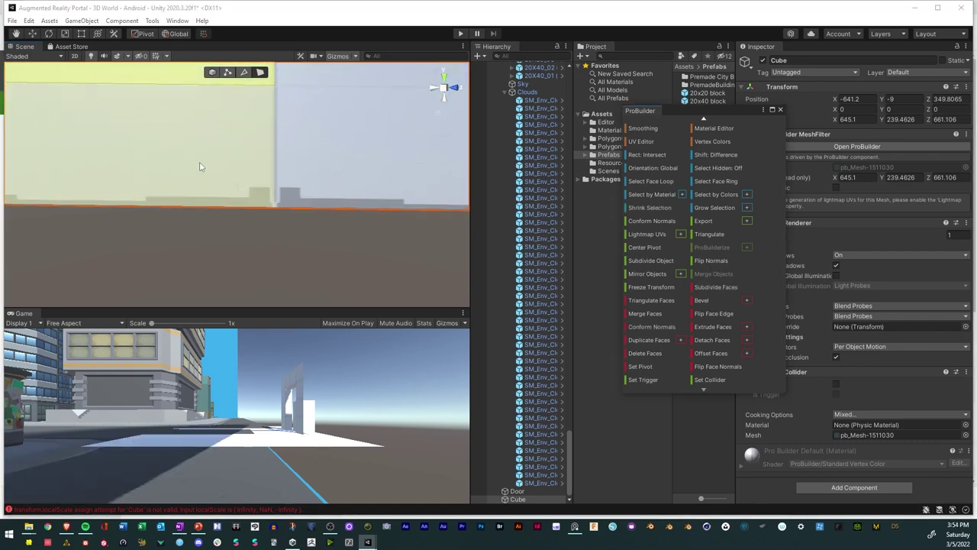
{"action": "scroll", "coordinate": [200, 166], "scroll_direction": "down", "scroll_amount": 3}
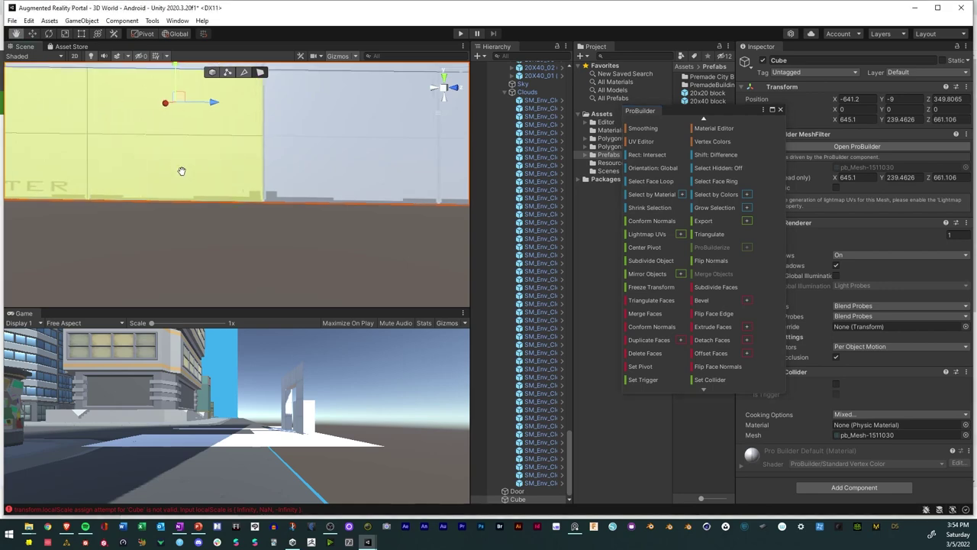
{"action": "scroll", "coordinate": [199, 179], "scroll_direction": "up", "scroll_amount": 2}
{"action": "scroll", "coordinate": [280, 203], "scroll_direction": "up", "scroll_amount": 3}
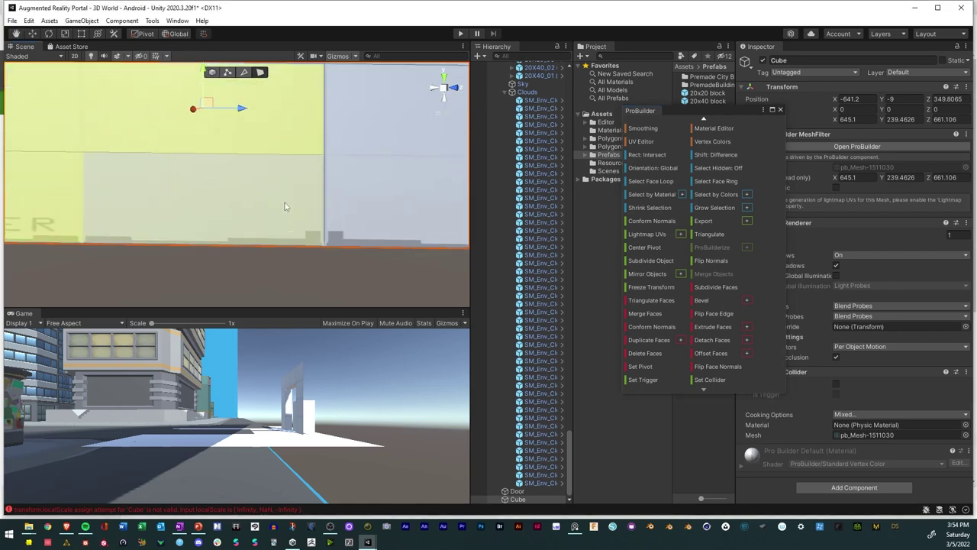
{"action": "scroll", "coordinate": [284, 206], "scroll_direction": "up", "scroll_amount": 1}
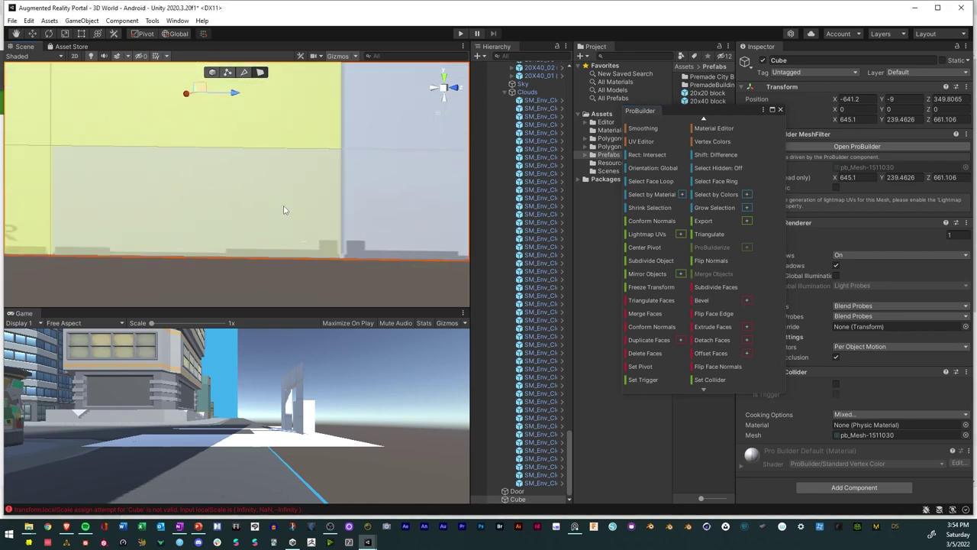
Subdivide the lower wall face into four and pull the top-right sub-face downward
{"action": "left_click", "coordinate": [149, 197]}
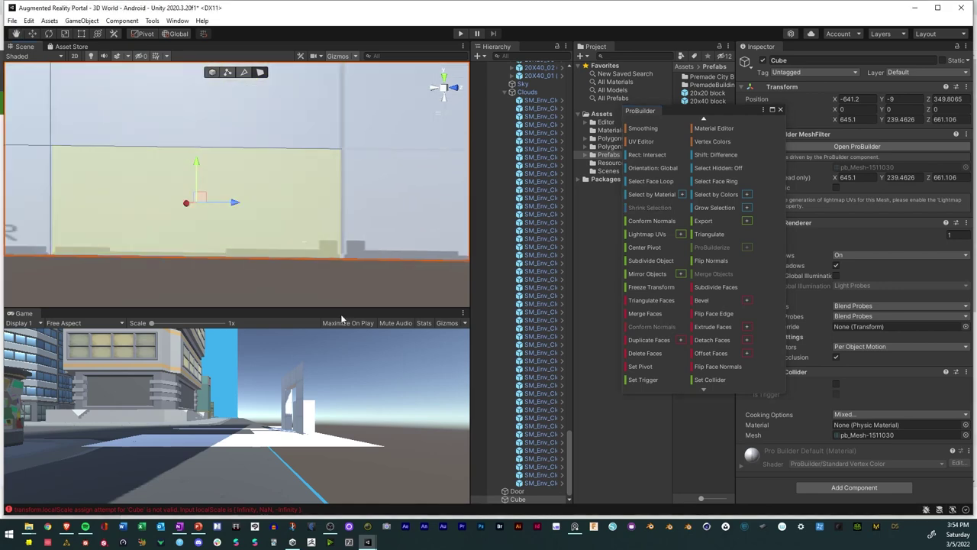
{"action": "left_click", "coordinate": [720, 287]}
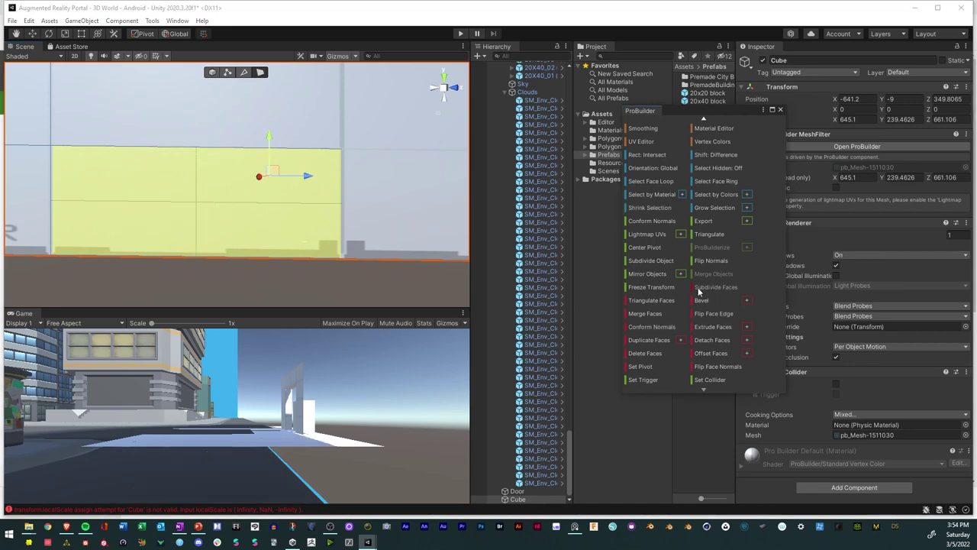
{"action": "left_click", "coordinate": [276, 187]}
{"action": "left_click_drag", "start_coordinate": [276, 175], "coordinate": [272, 214]}
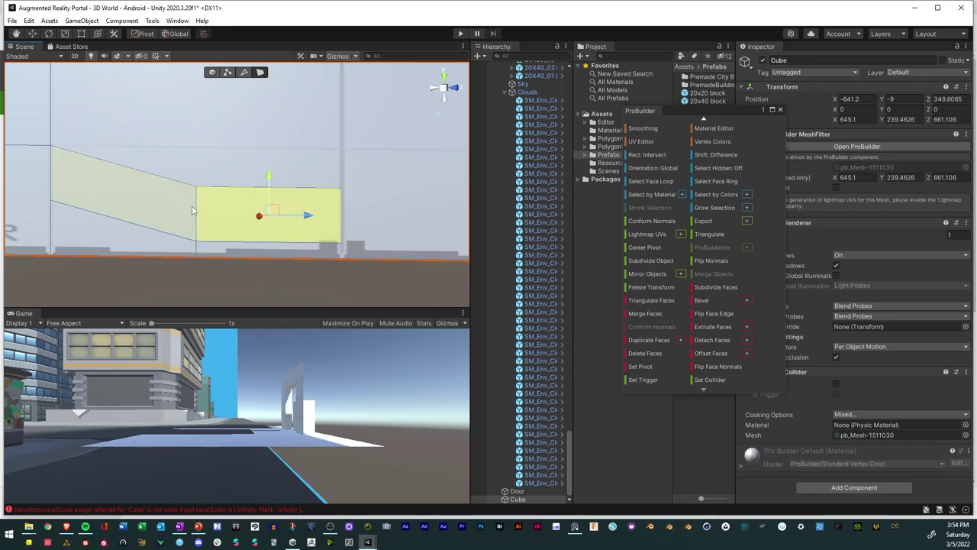
Briefly check an edge in edge mode, then reselect the lowered wall face in face mode
{"action": "left_click", "coordinate": [227, 72]}
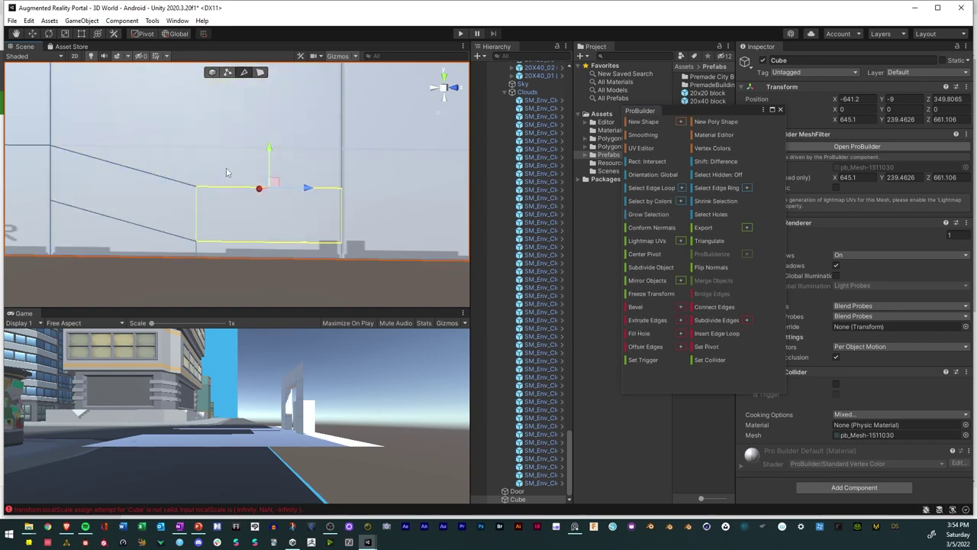
{"action": "left_click", "coordinate": [194, 212]}
{"action": "left_click", "coordinate": [281, 207]}
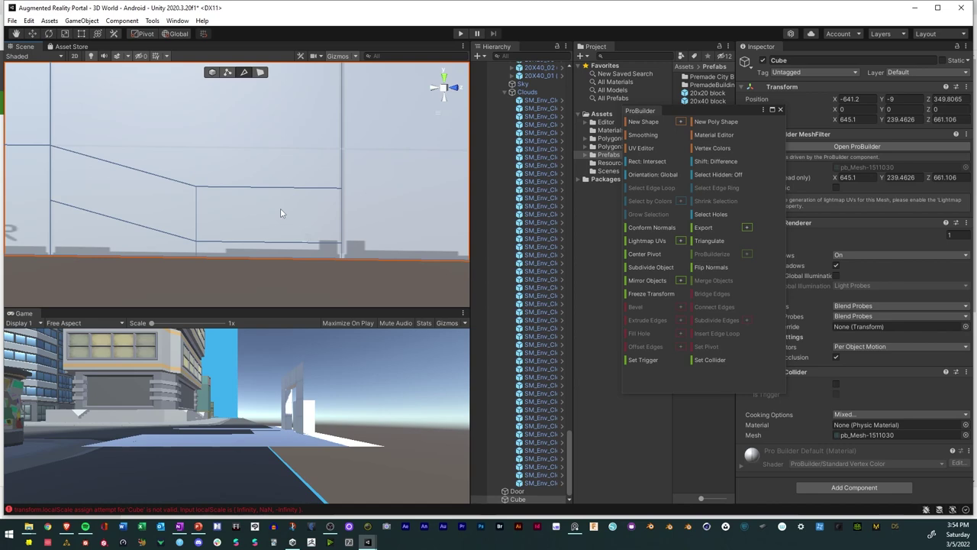
{"action": "left_click", "coordinate": [260, 72]}
{"action": "left_click", "coordinate": [200, 139]}
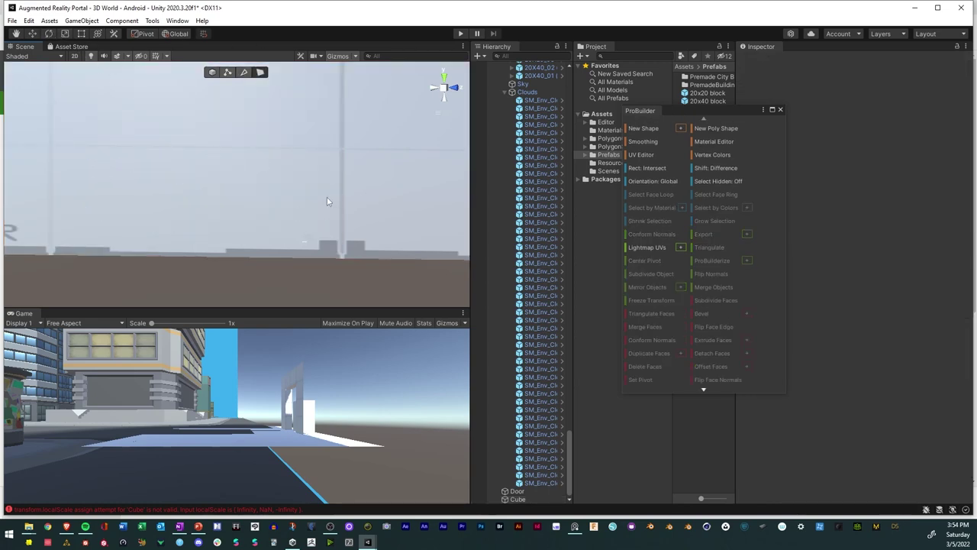
{"action": "left_click", "coordinate": [326, 222]}
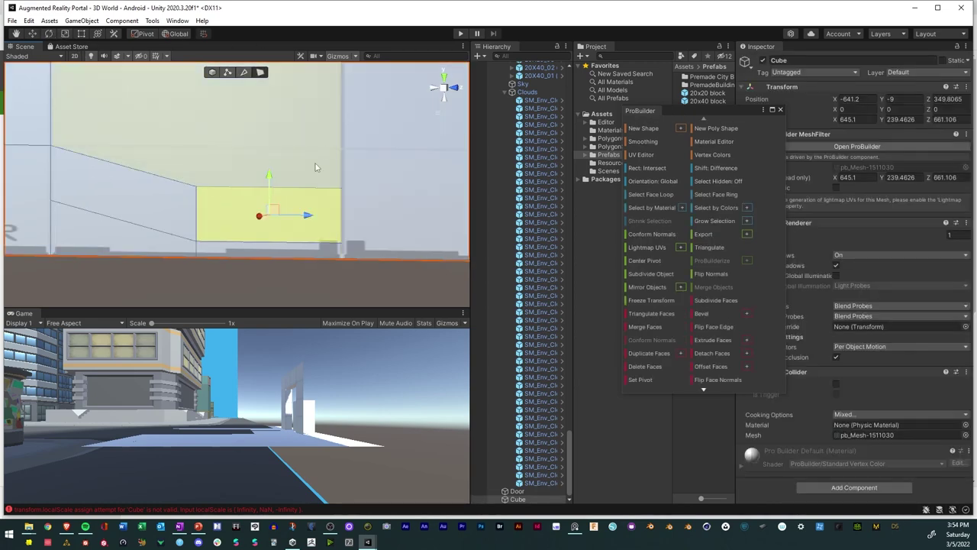
Scale the separated sub-face narrower along X and squash it along Y
{"action": "left_click", "coordinate": [82, 35]}
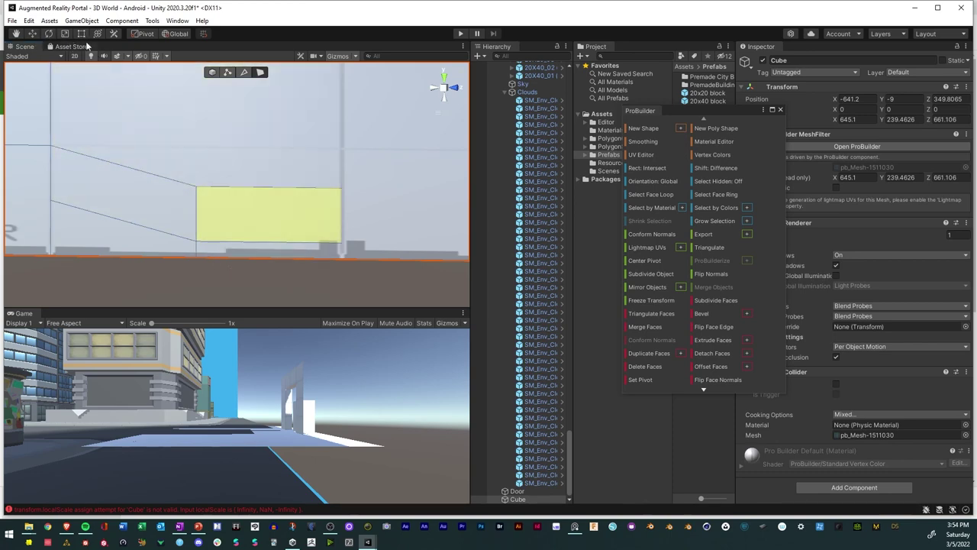
{"action": "left_click", "coordinate": [65, 36]}
{"action": "left_click_drag", "start_coordinate": [309, 219], "coordinate": [288, 220]}
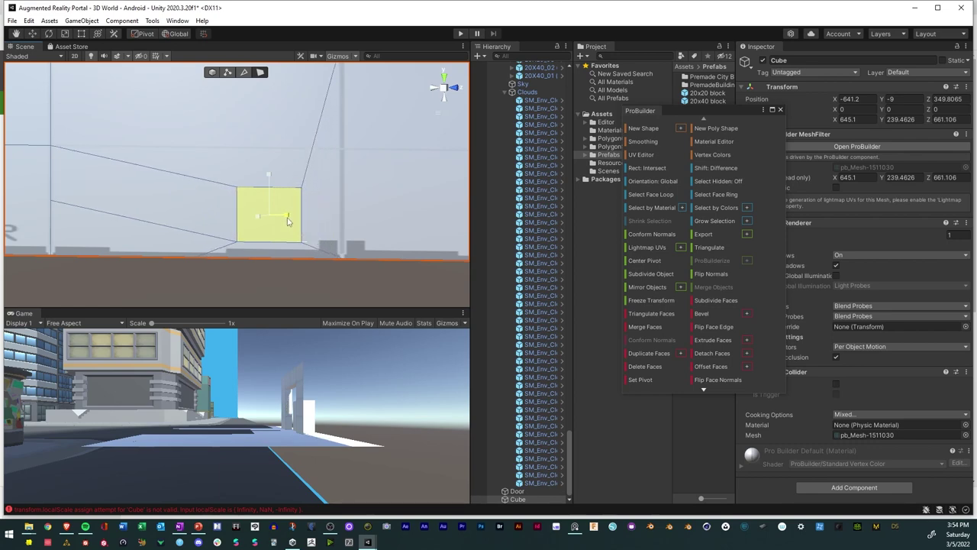
{"action": "left_click", "coordinate": [98, 35]}
{"action": "left_click", "coordinate": [65, 34]}
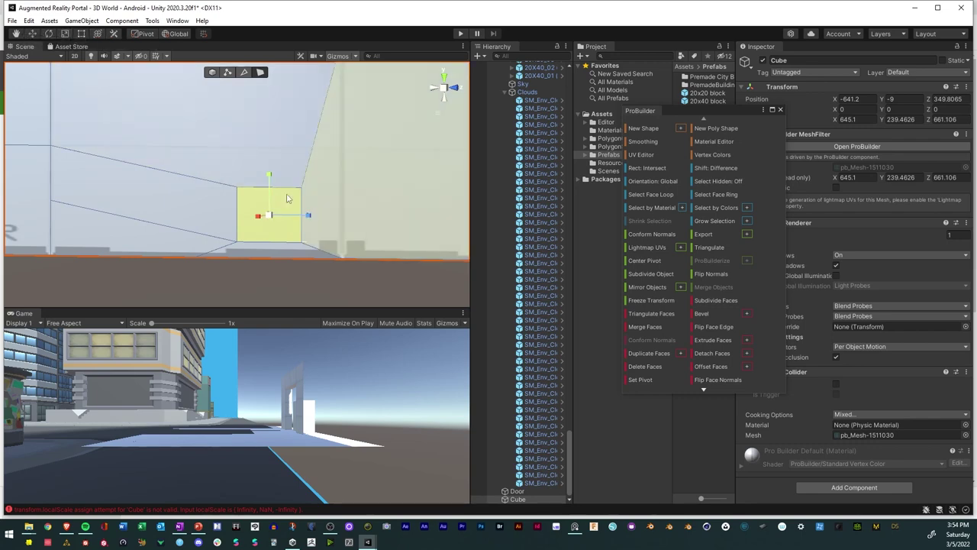
{"action": "left_click_drag", "start_coordinate": [269, 176], "coordinate": [309, 227]}
{"action": "middle_click_drag", "start_coordinate": [309, 226], "coordinate": [286, 185]}
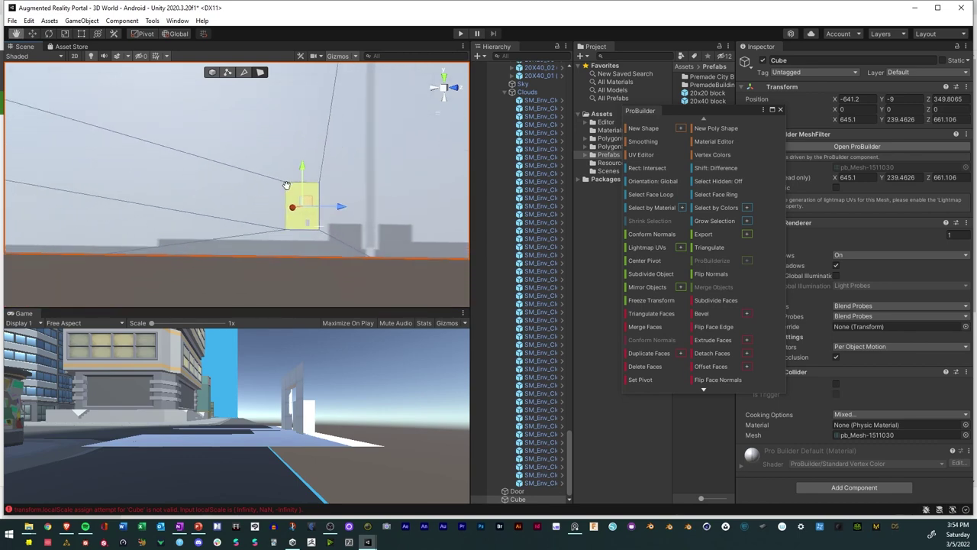
{"action": "scroll", "coordinate": [286, 185], "scroll_direction": "up", "scroll_amount": 5}
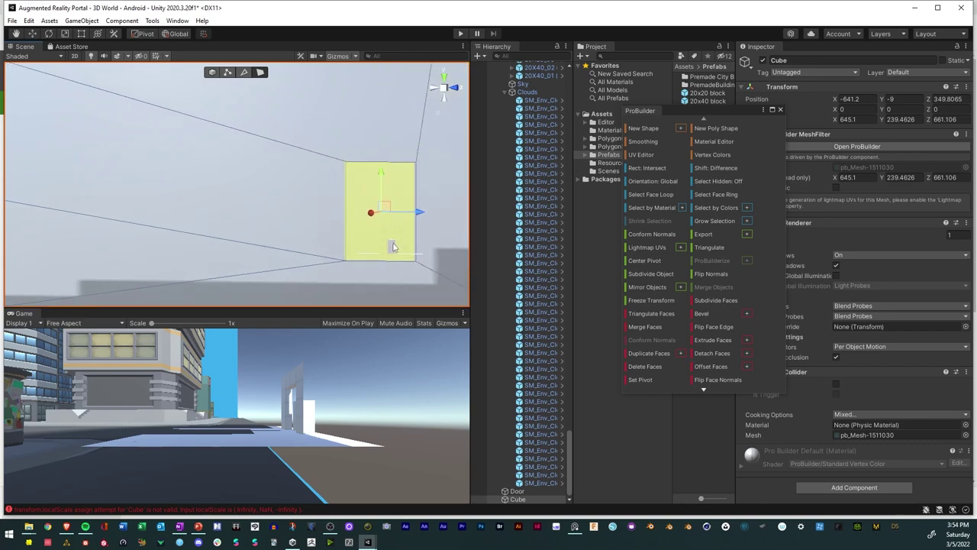
Slide the yellow face right and rescale it narrower and taller
{"action": "middle_click_drag", "start_coordinate": [385, 254], "coordinate": [287, 216]}
{"action": "scroll", "coordinate": [339, 219], "scroll_direction": "up", "scroll_amount": 8}
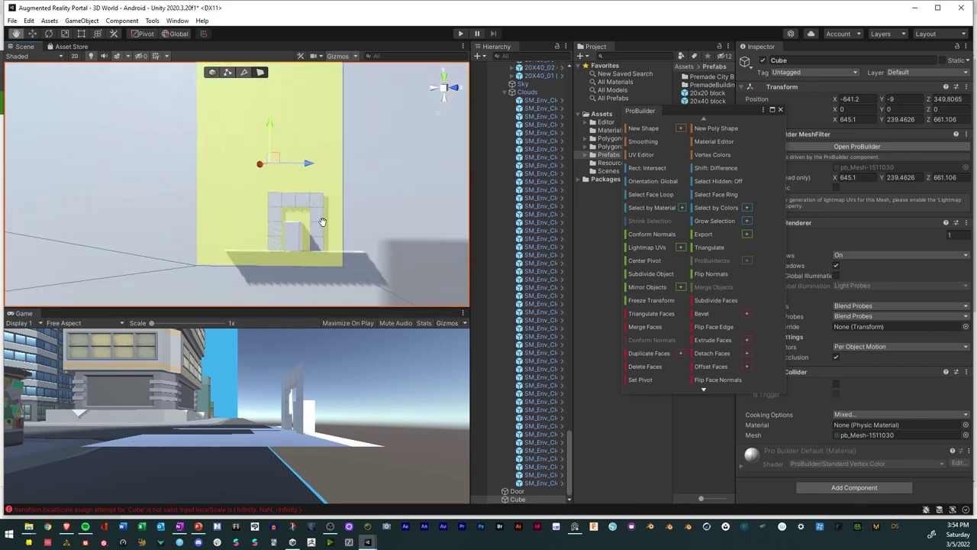
{"action": "scroll", "coordinate": [367, 229], "scroll_direction": "up", "scroll_amount": 6}
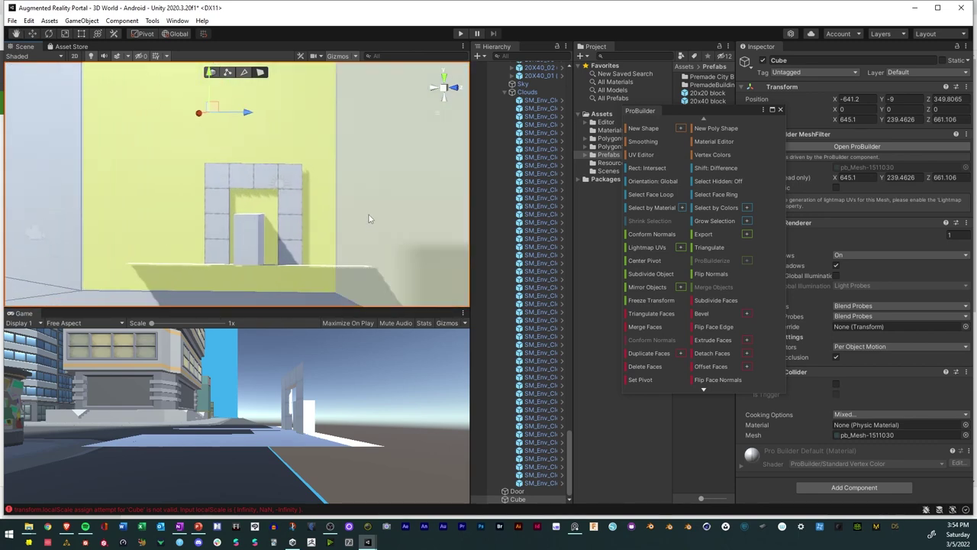
{"action": "left_click_drag", "start_coordinate": [250, 113], "coordinate": [258, 85]}
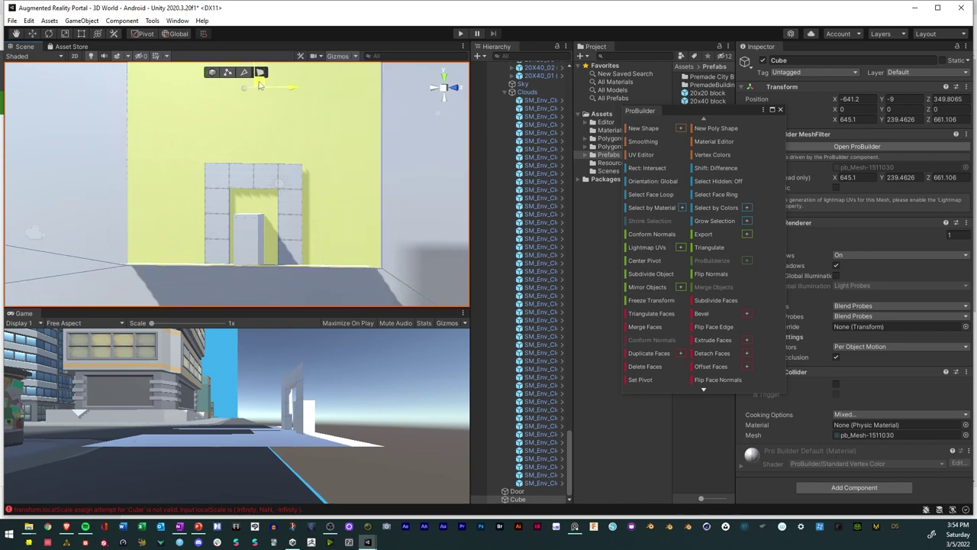
{"action": "left_click", "coordinate": [66, 35]}
{"action": "middle_click_drag", "start_coordinate": [261, 102], "coordinate": [271, 150]}
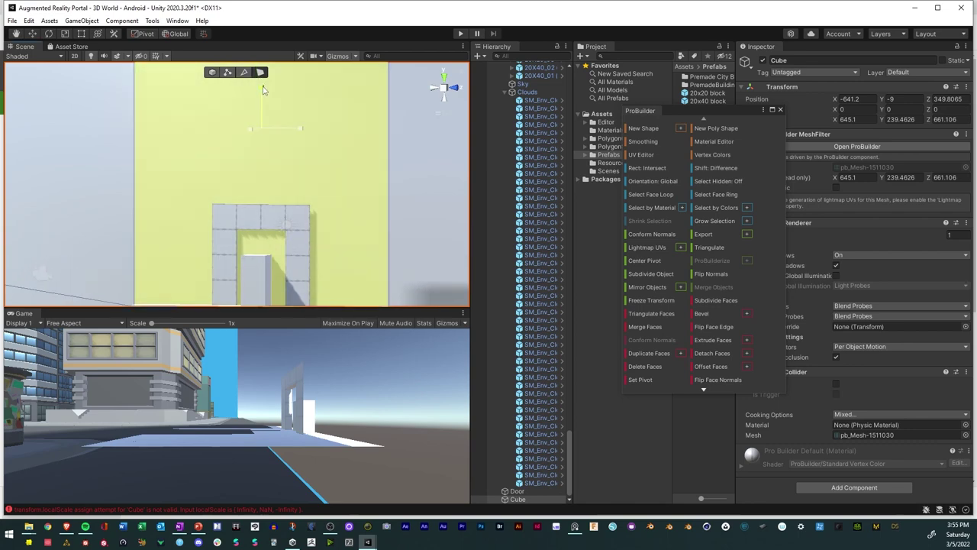
{"action": "left_click_drag", "start_coordinate": [263, 90], "coordinate": [272, 130]}
{"action": "left_click_drag", "start_coordinate": [262, 87], "coordinate": [269, 48]}
Move the yellow face down into the doorway and flatten it to fit the door frame
{"action": "left_click", "coordinate": [32, 34]}
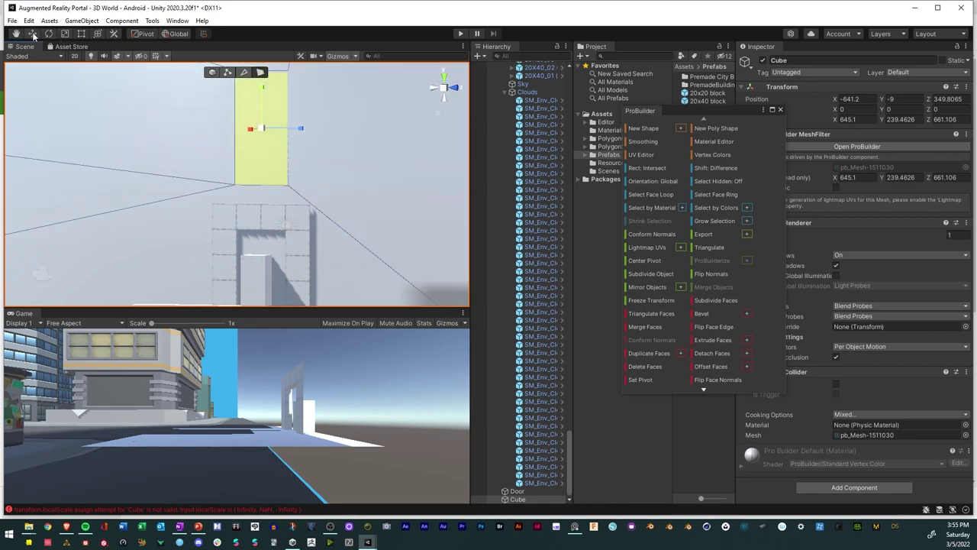
{"action": "left_click_drag", "start_coordinate": [261, 128], "coordinate": [271, 262]}
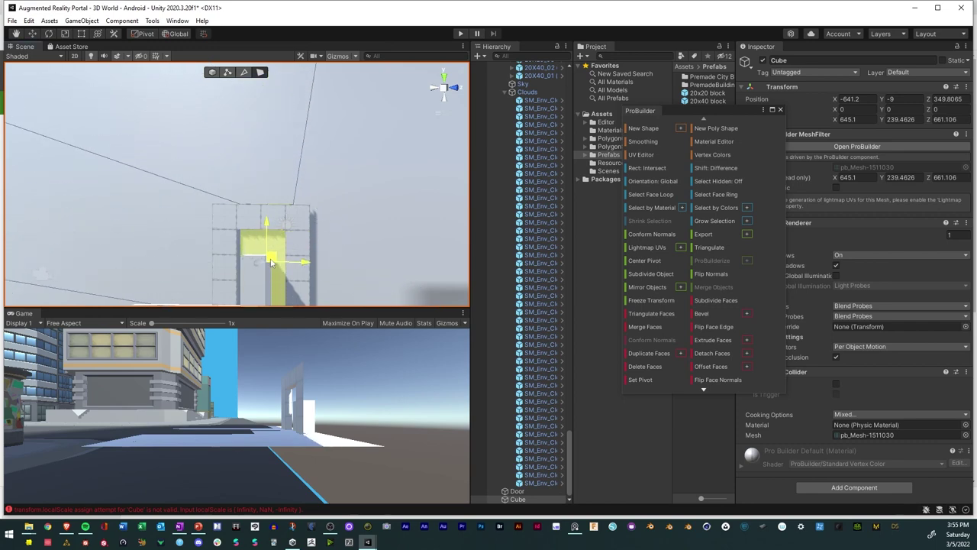
{"action": "middle_click_drag", "start_coordinate": [271, 262], "coordinate": [282, 181]}
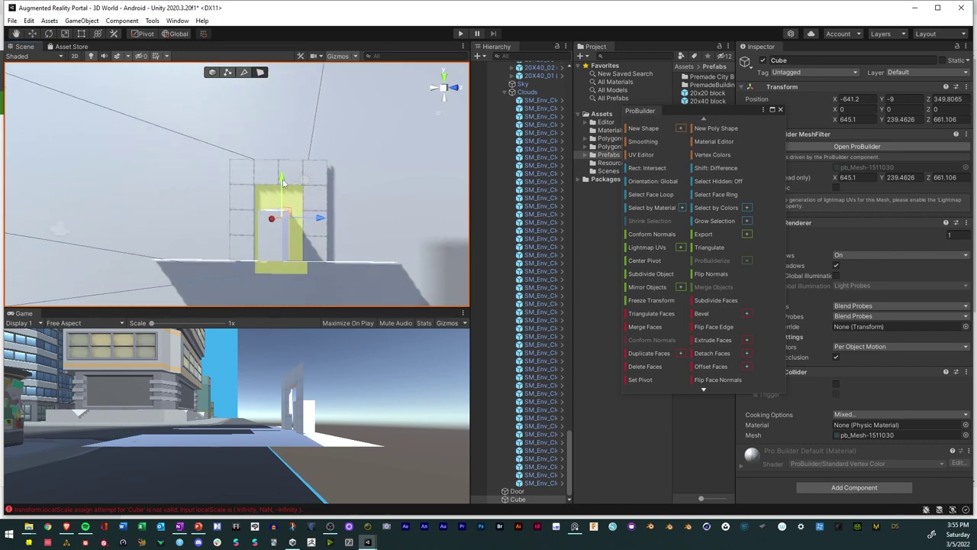
{"action": "mouse_move", "coordinate": [282, 181]}
{"action": "left_mouse_down"}
{"action": "mouse_move", "coordinate": [280, 156]}
{"action": "mouse_move", "coordinate": [280, 166]}
{"action": "left_mouse_up"}
{"action": "scroll", "coordinate": [281, 172], "scroll_direction": "up", "scroll_amount": 3}
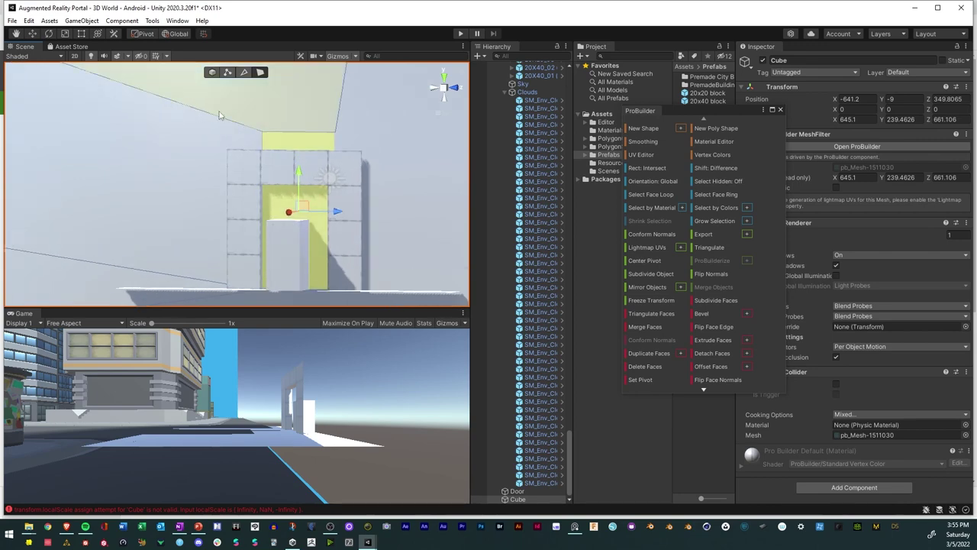
{"action": "left_click", "coordinate": [65, 36]}
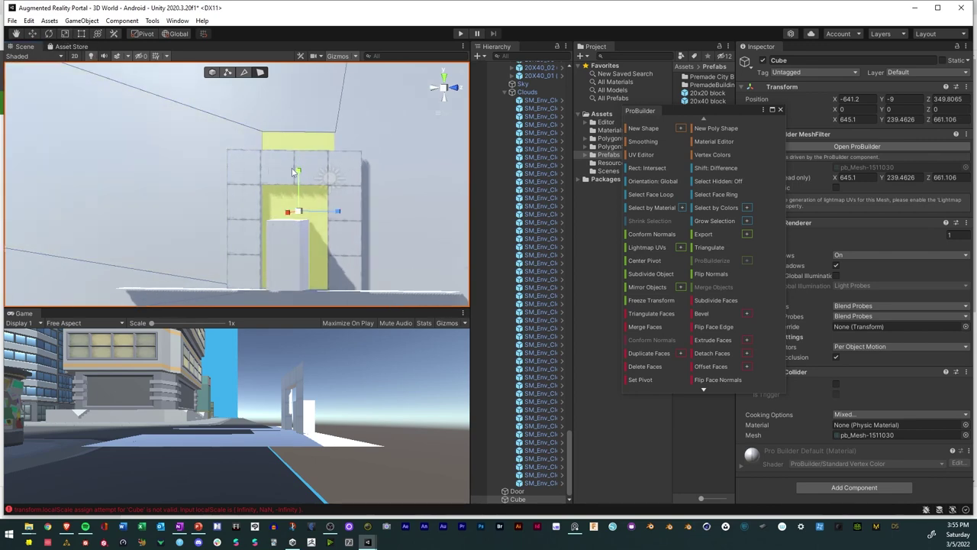
{"action": "left_click_drag", "start_coordinate": [299, 172], "coordinate": [51, 44]}
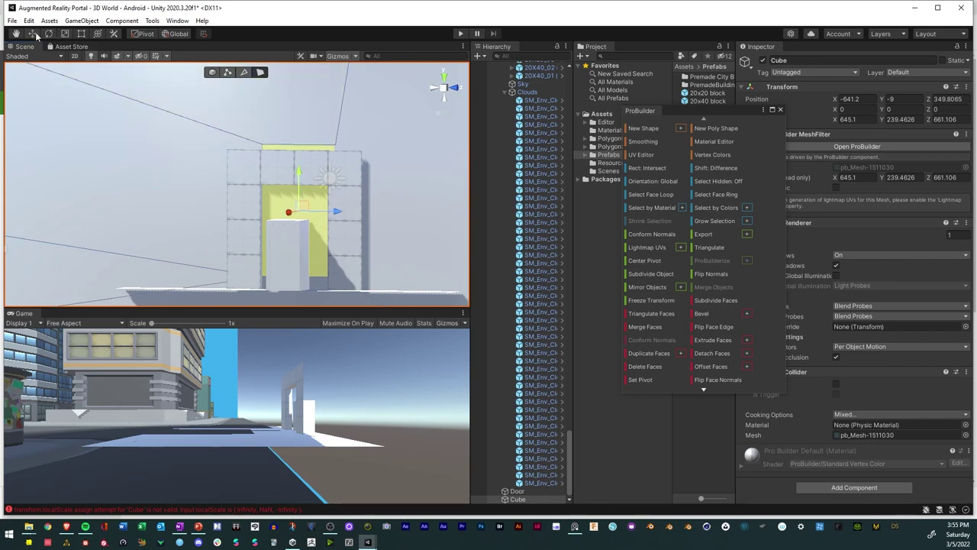
{"action": "left_click_drag", "start_coordinate": [305, 206], "coordinate": [393, 278]}
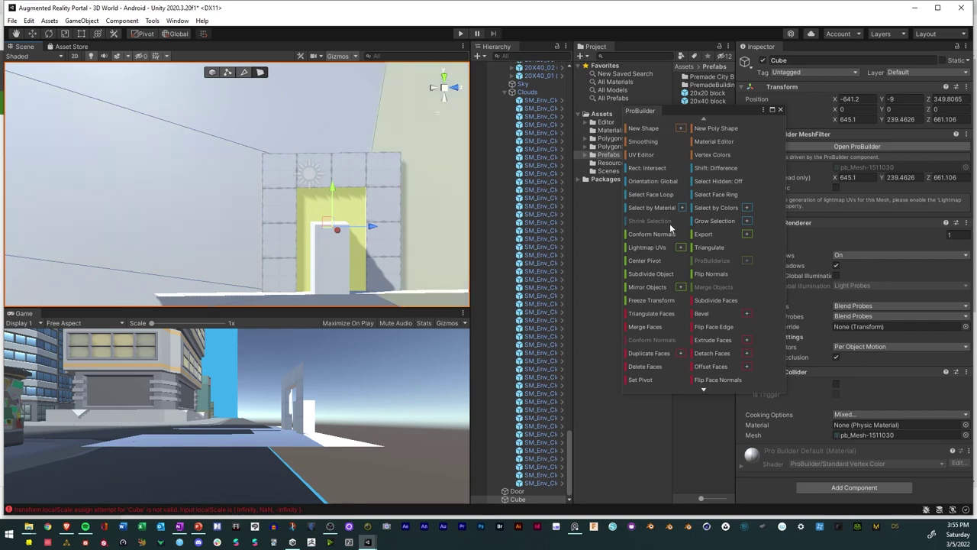
Delete the yellow face to cut an open doorway through the wall cube
{"action": "left_click", "coordinate": [637, 367]}
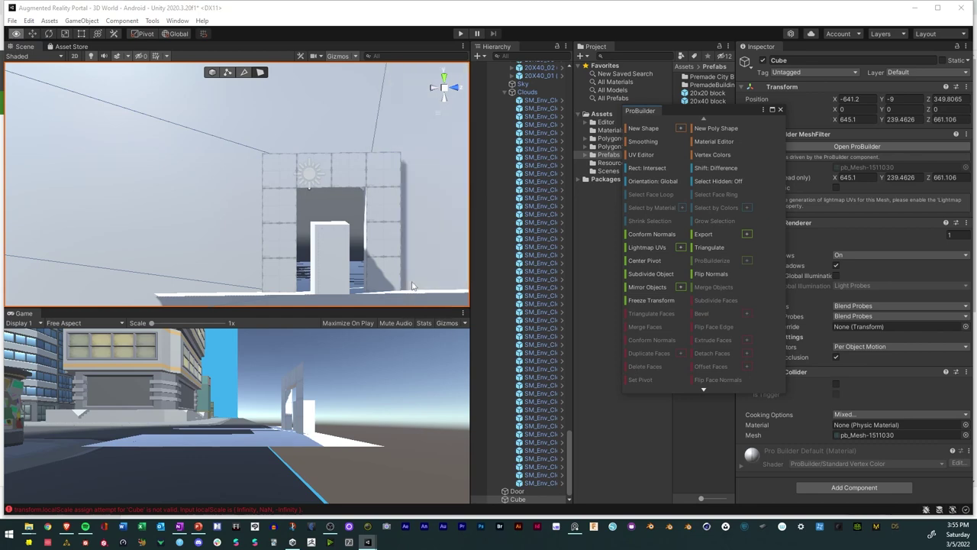
{"action": "left_click_drag", "start_coordinate": [343, 251], "coordinate": [316, 273], "text": "alt"}
{"action": "scroll", "coordinate": [397, 246], "scroll_direction": "down", "scroll_amount": 10}
{"action": "left_click", "coordinate": [246, 214]}
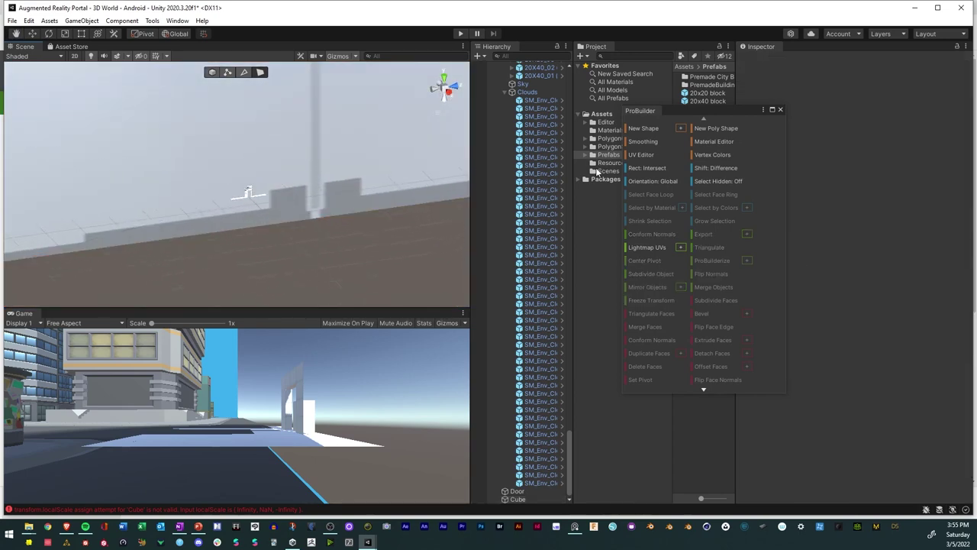
Close the ProBuilder window, collapse CityContainer, and select Reference, Cube and Door
{"action": "left_click", "coordinate": [780, 110]}
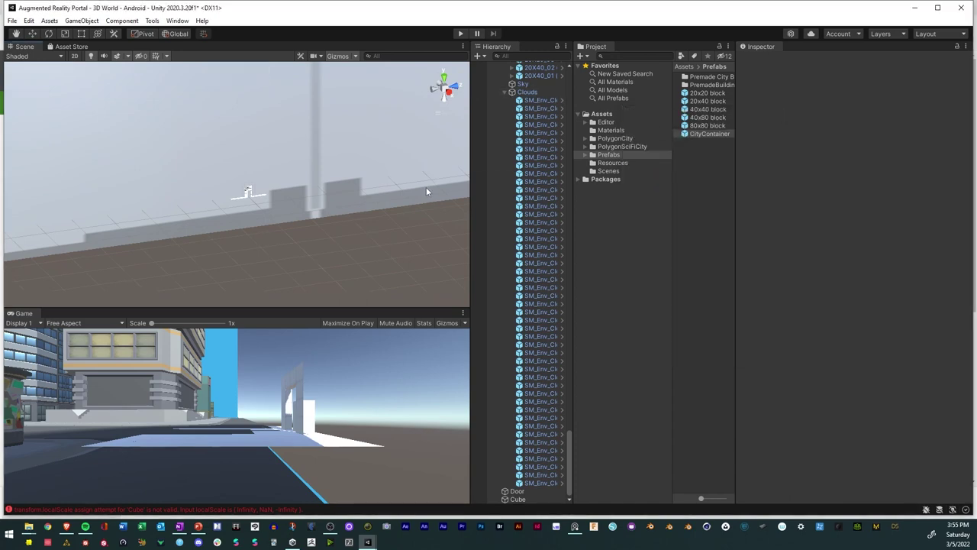
{"action": "scroll", "coordinate": [534, 153], "scroll_direction": "up", "scroll_amount": 15}
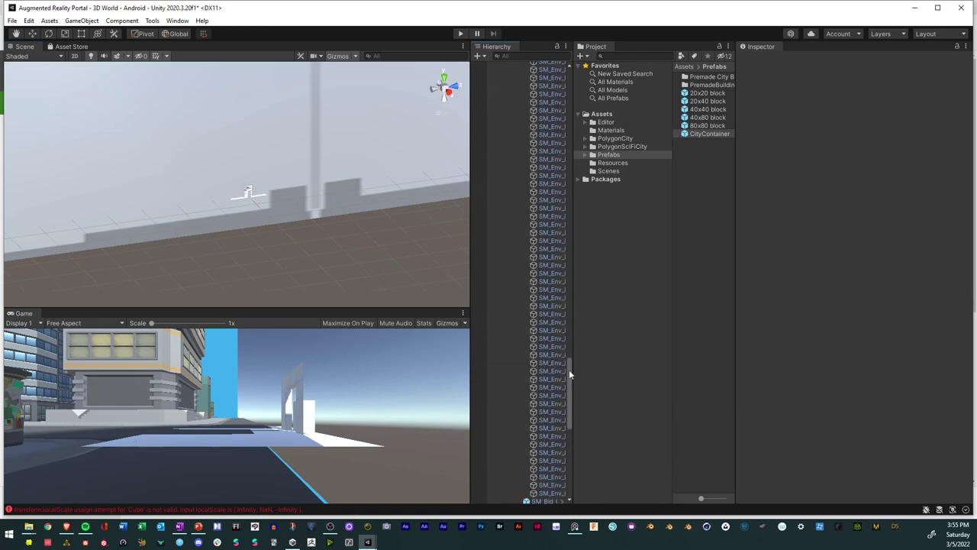
{"action": "left_click_drag", "start_coordinate": [568, 370], "coordinate": [582, 79]}
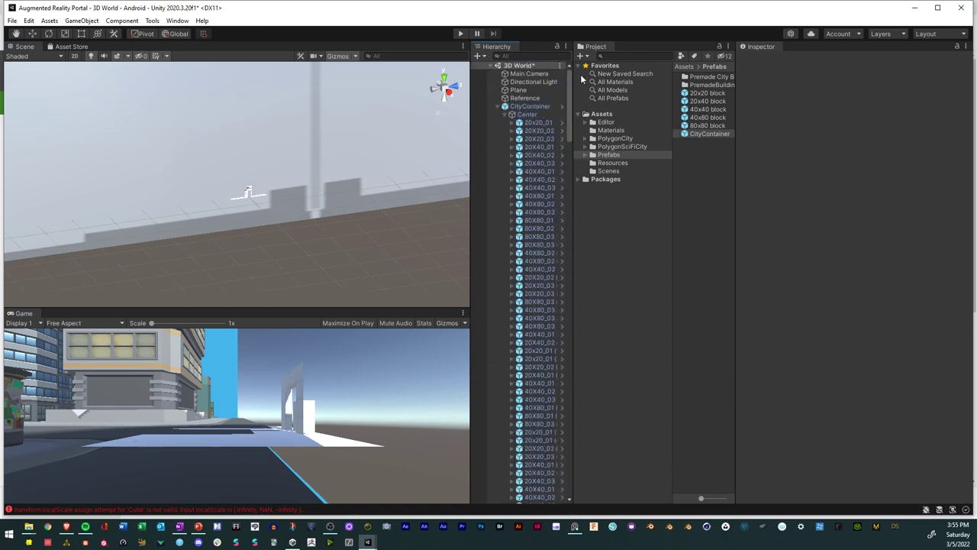
{"action": "left_click", "coordinate": [498, 106]}
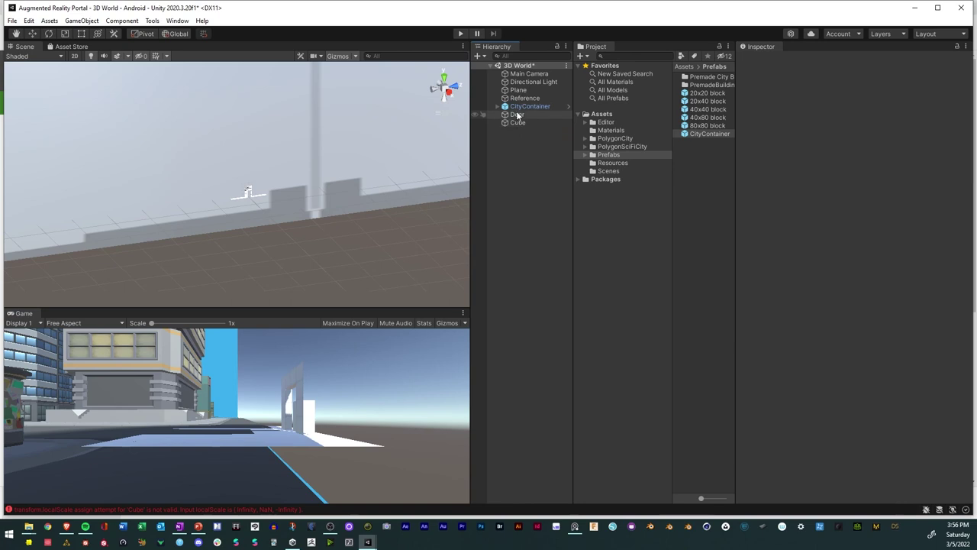
{"action": "left_click", "coordinate": [523, 100]}
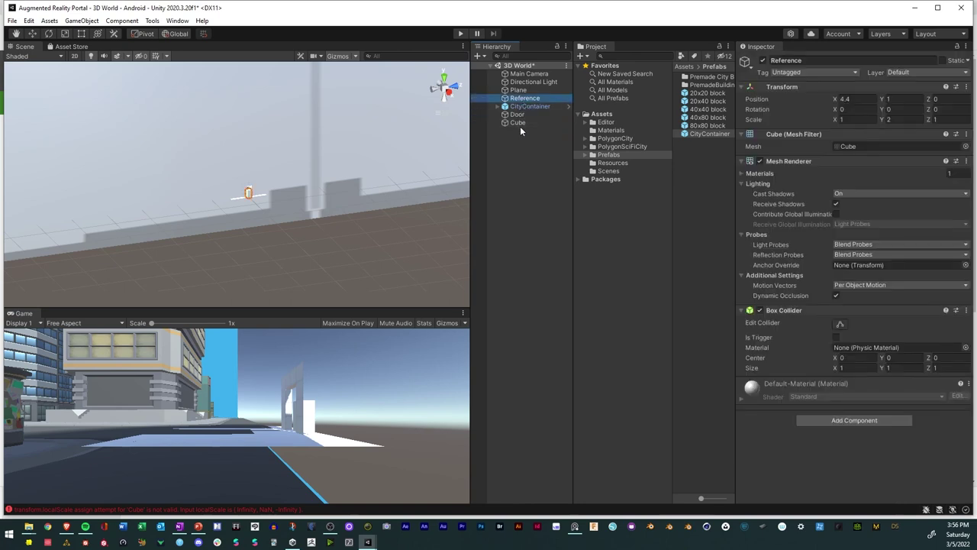
{"action": "left_click", "coordinate": [519, 123]}
{"action": "left_click", "coordinate": [520, 116]}
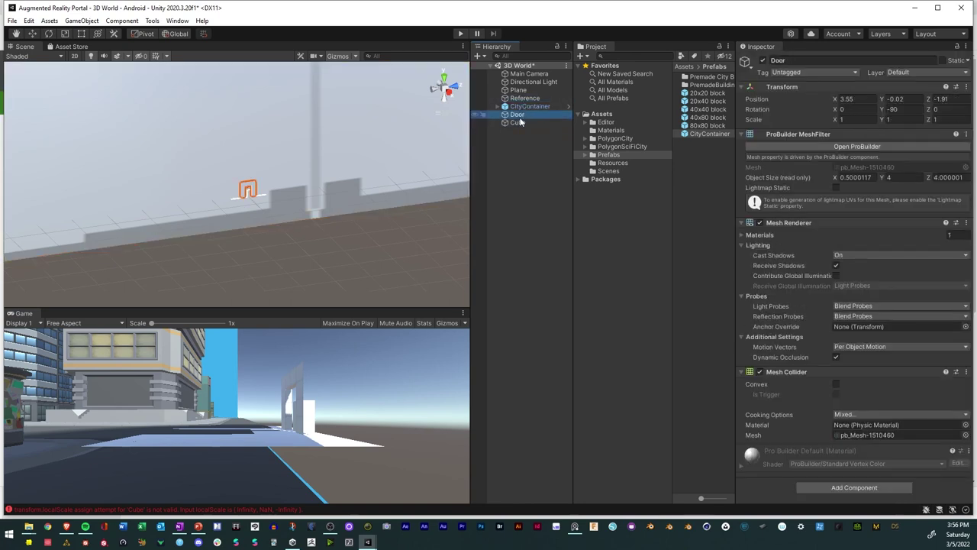
Rename the Cube object to MaskCube in the Hierarchy
{"action": "left_click", "coordinate": [515, 123]}
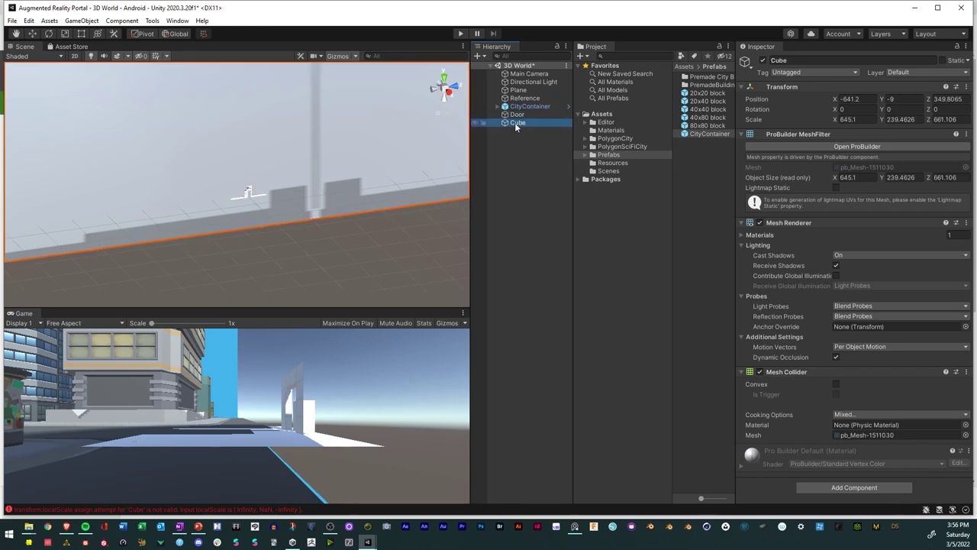
{"action": "left_click", "coordinate": [514, 123]}
{"action": "type", "text": "MaskCube"}
{"action": "key", "text": "Return"}
{"action": "left_click", "coordinate": [514, 114]}
{"action": "left_click", "coordinate": [518, 90]}
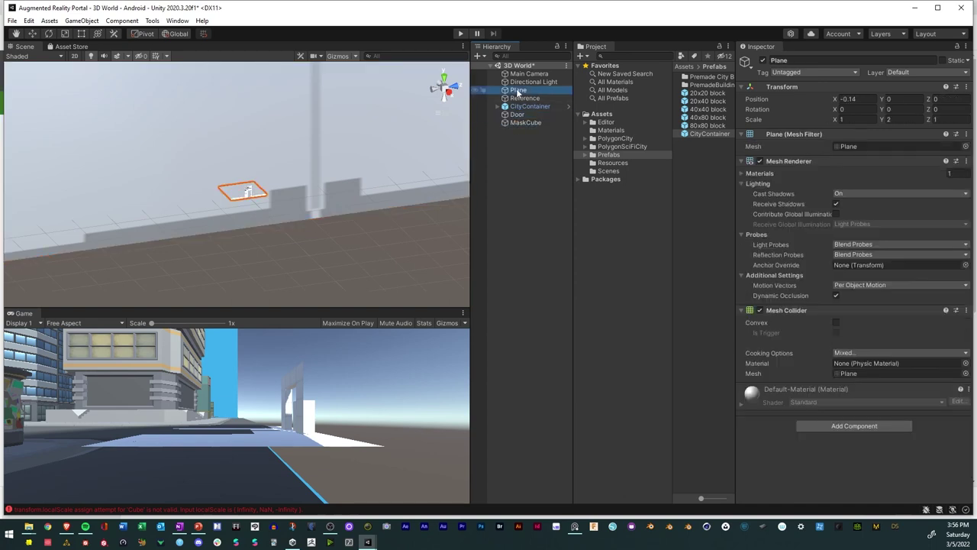
{"action": "left_click", "coordinate": [520, 97]}
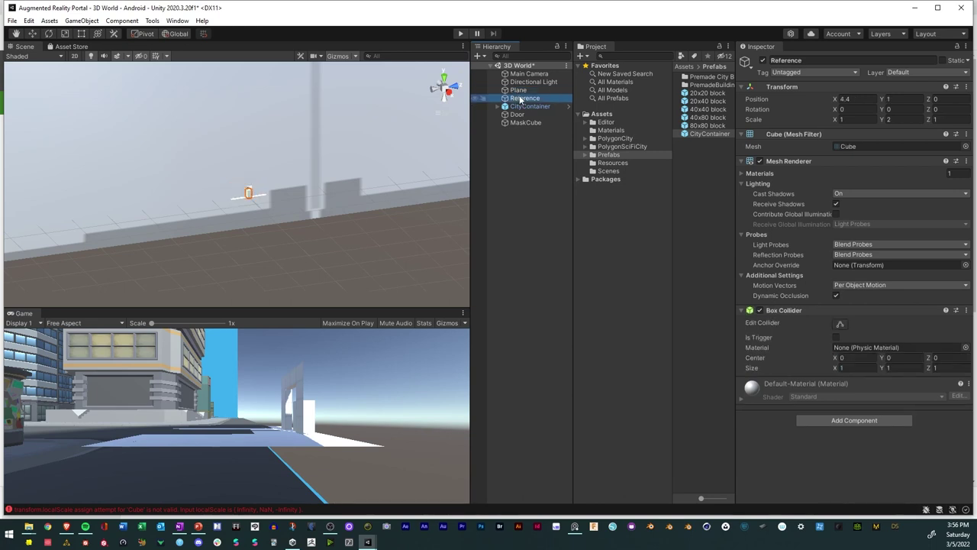
{"action": "right_click", "coordinate": [546, 174]}
{"action": "left_click", "coordinate": [507, 146]}
Parent CityContainer, MaskCube and Plane under the Reference object
{"action": "left_click", "coordinate": [520, 123]}
{"action": "left_click", "coordinate": [520, 91]}
{"action": "left_click", "coordinate": [523, 99]}
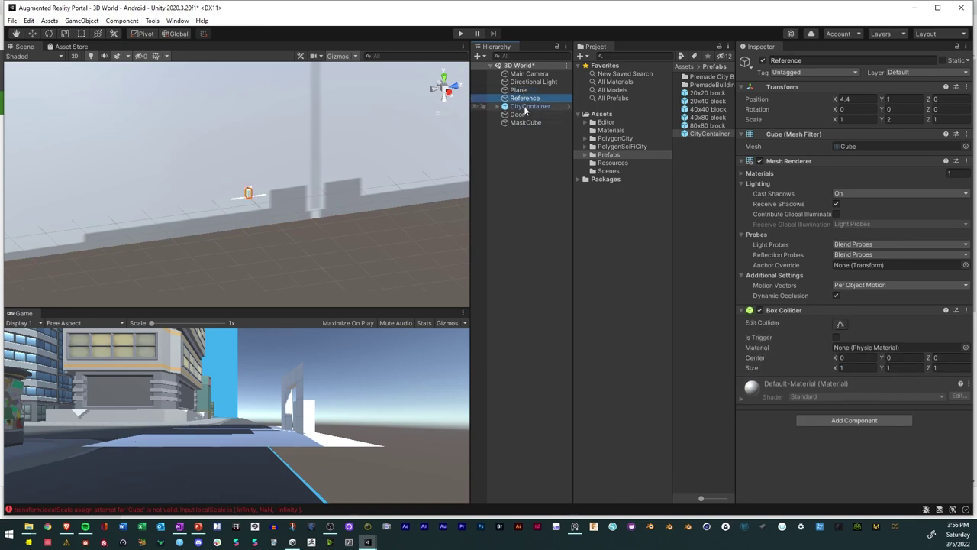
{"action": "left_click_drag", "start_coordinate": [525, 108], "coordinate": [525, 98]}
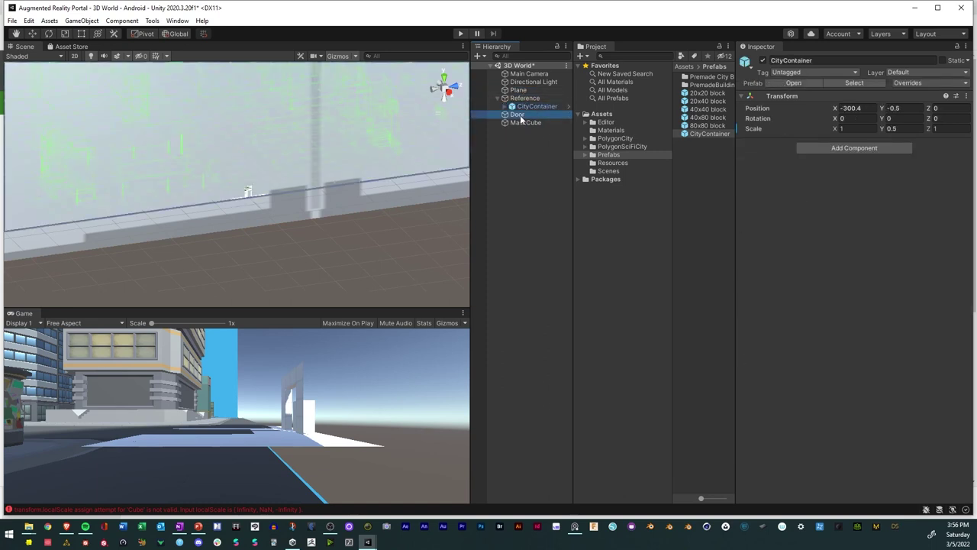
{"action": "left_click", "coordinate": [522, 123]}
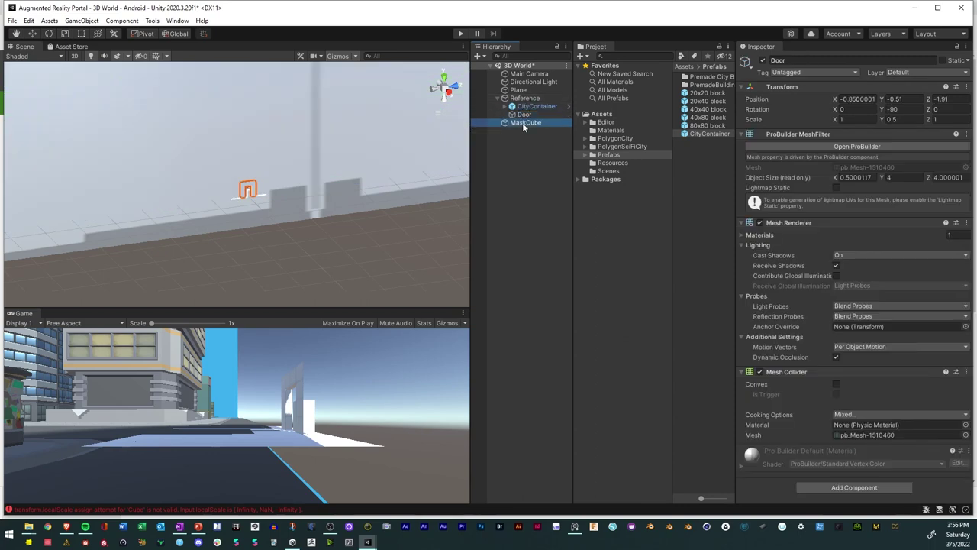
{"action": "left_click_drag", "start_coordinate": [522, 122], "coordinate": [520, 98]}
{"action": "left_click", "coordinate": [536, 139]}
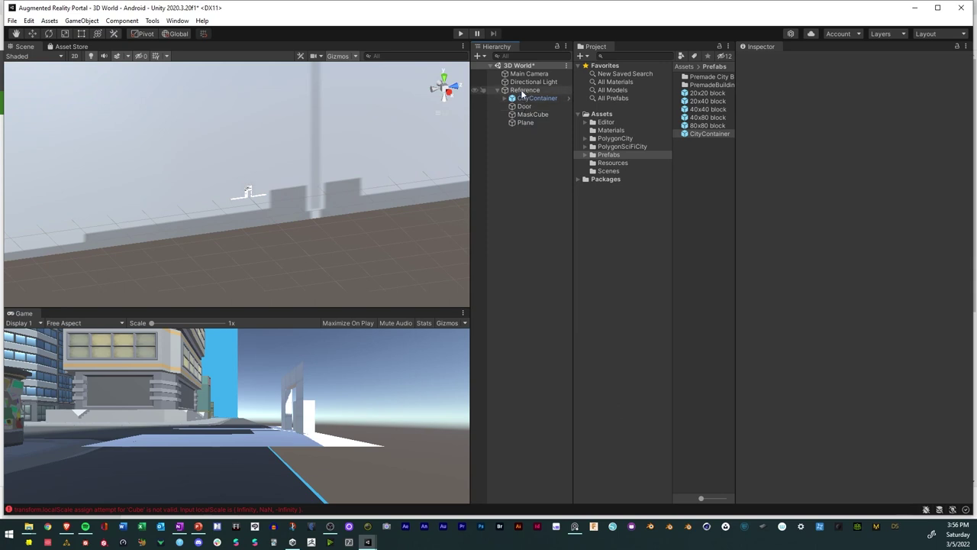
{"action": "left_click", "coordinate": [522, 91]}
Create an empty child object under Reference and name it Anchor
{"action": "right_click", "coordinate": [523, 93]}
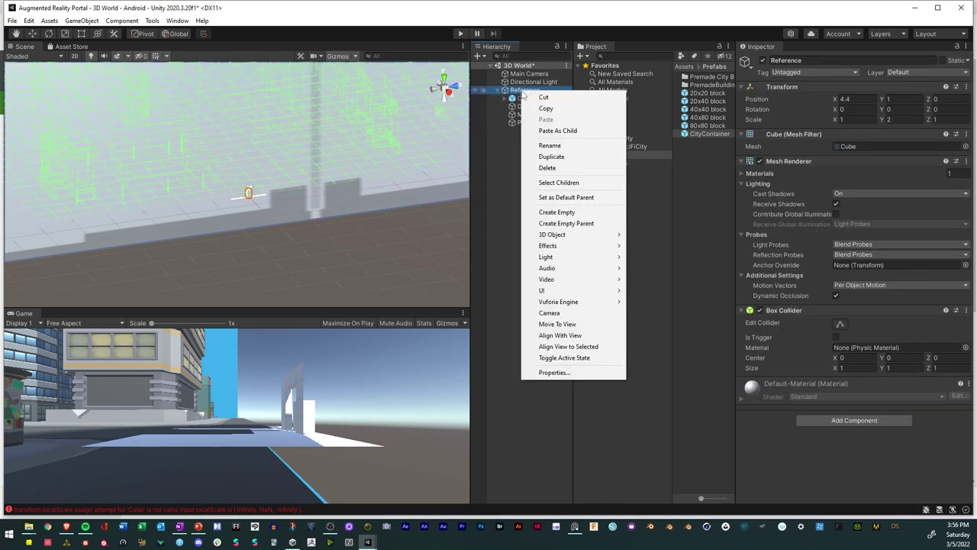
{"action": "left_click", "coordinate": [566, 212]}
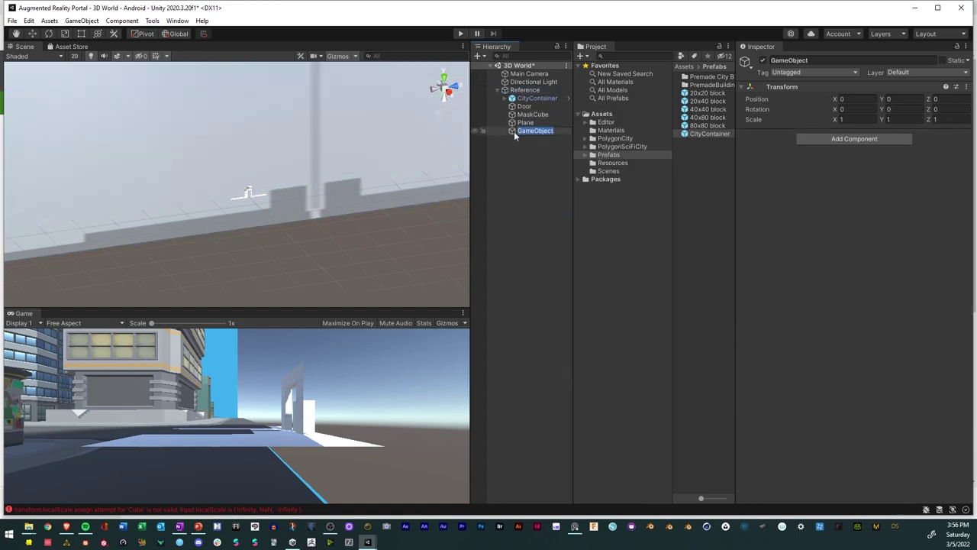
{"action": "left_click", "coordinate": [525, 160]}
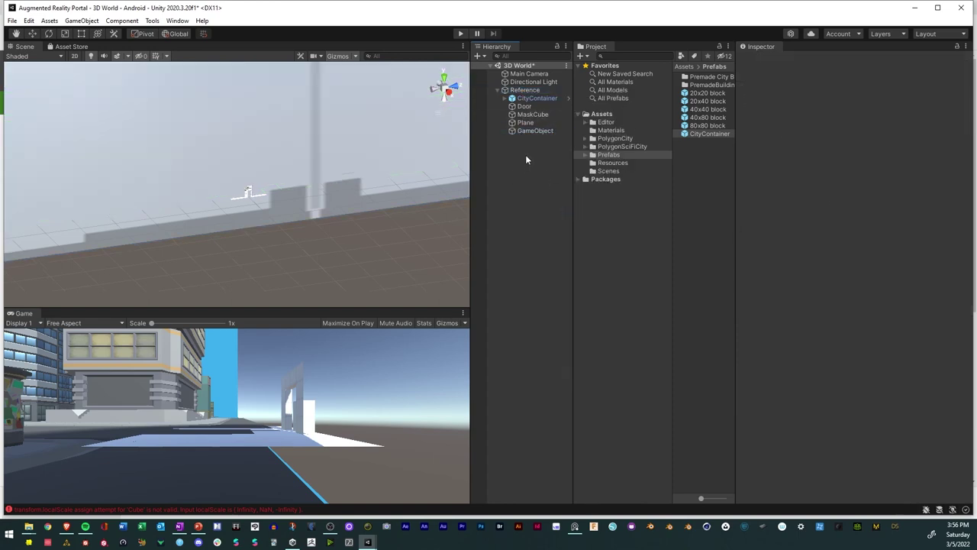
{"action": "left_click", "coordinate": [522, 131]}
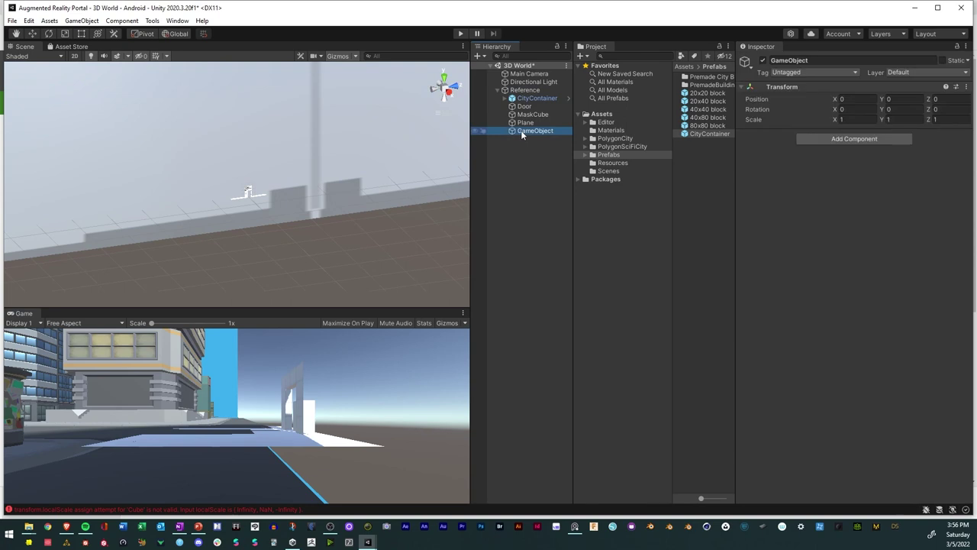
{"action": "left_click", "coordinate": [32, 34]}
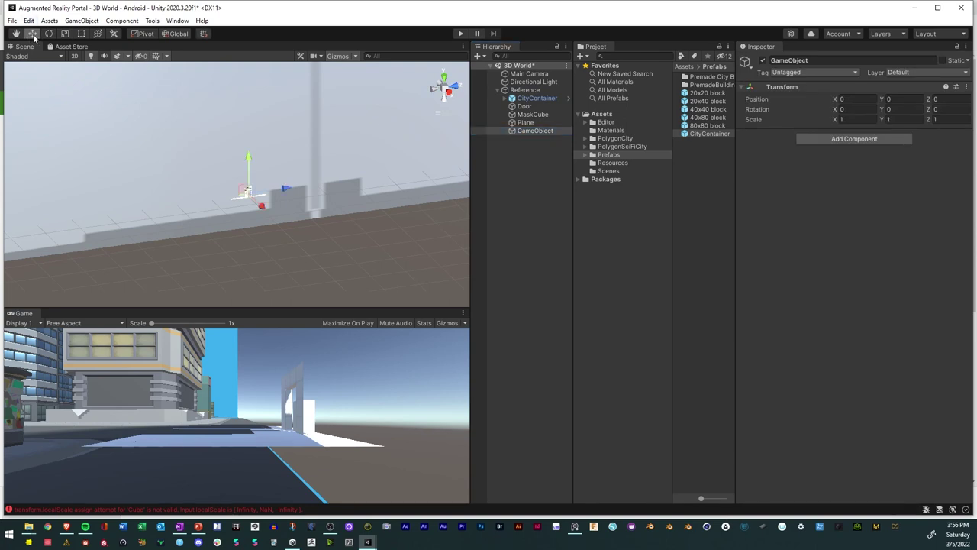
{"action": "left_click", "coordinate": [525, 123]}
{"action": "left_click", "coordinate": [525, 133]}
{"action": "left_click", "coordinate": [526, 132]}
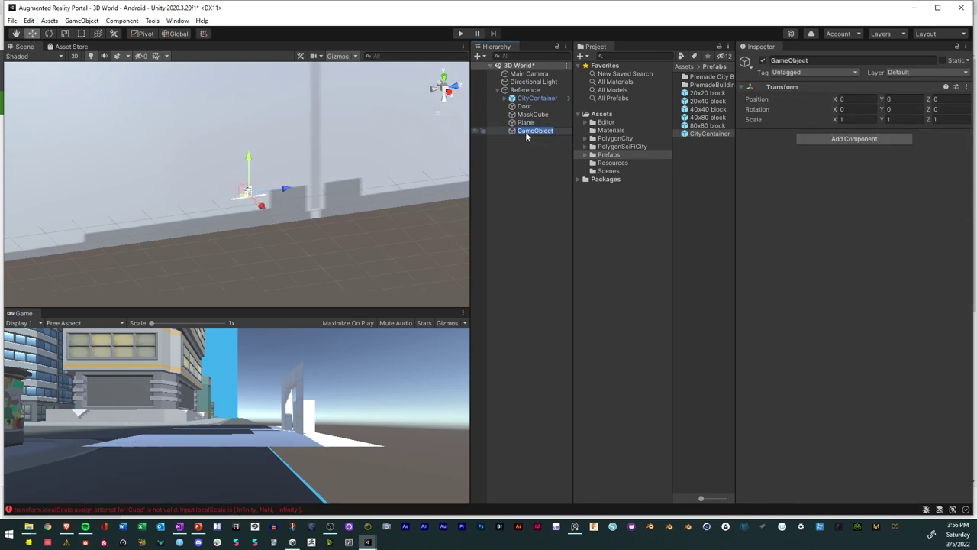
{"action": "type", "text": "Anchor"}
{"action": "key", "text": "Return"}
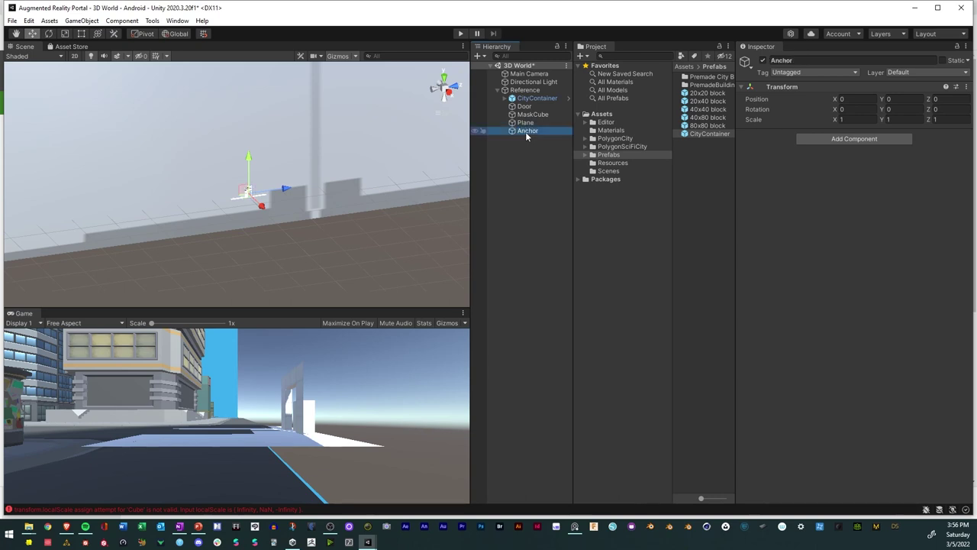
Multi-select Plane, CityContainer, MaskCube and Door and reorder them under Reference
{"action": "left_click", "coordinate": [525, 123]}
{"action": "left_click", "coordinate": [529, 99], "text": "ctrl"}
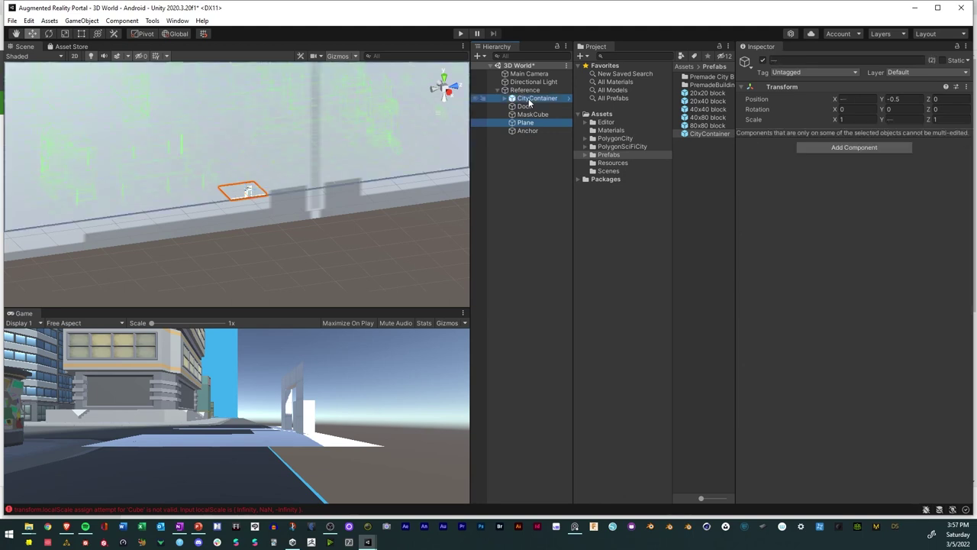
{"action": "left_click", "coordinate": [529, 115], "text": "ctrl"}
{"action": "left_click", "coordinate": [527, 106], "text": "ctrl"}
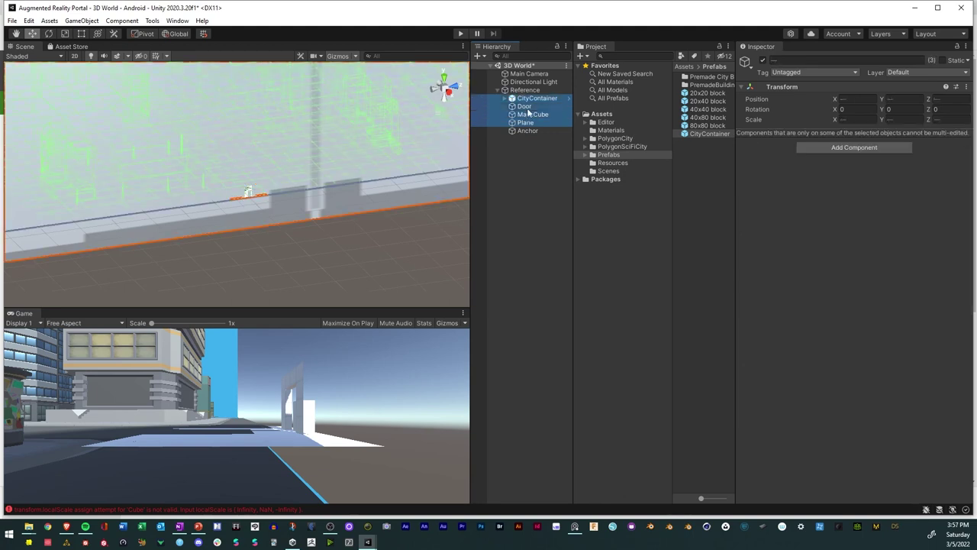
{"action": "mouse_move", "coordinate": [529, 107]}
{"action": "left_mouse_down"}
{"action": "mouse_move", "coordinate": [529, 130]}
{"action": "mouse_move", "coordinate": [530, 114]}
{"action": "left_mouse_up"}
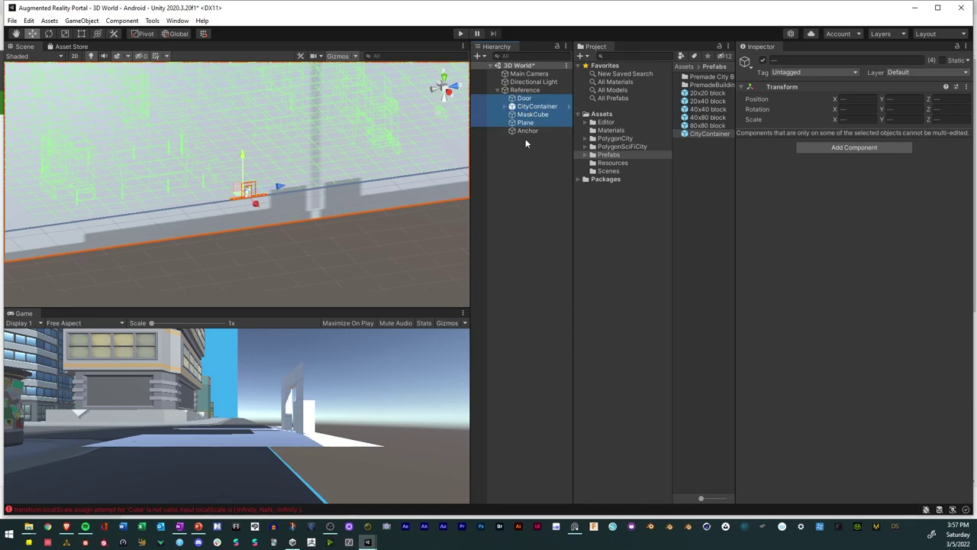
{"action": "left_click", "coordinate": [502, 164]}
{"action": "left_click", "coordinate": [537, 132]}
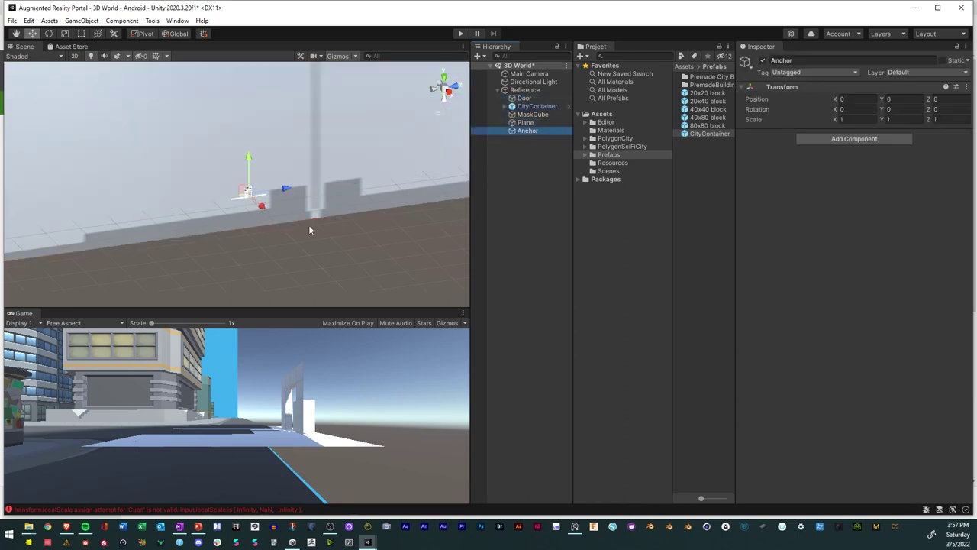
Lower the Anchor to Position Y -0.51 in the Inspector
{"action": "right_click_drag", "start_coordinate": [309, 225], "coordinate": [482, 188]}
{"action": "scroll", "coordinate": [461, 157], "scroll_direction": "down", "scroll_amount": 5}
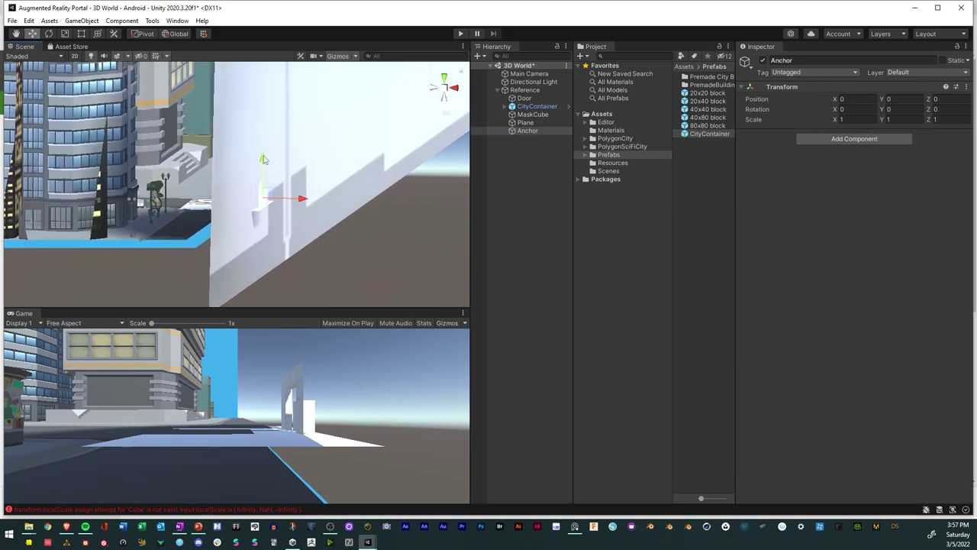
{"action": "left_click_drag", "start_coordinate": [263, 159], "coordinate": [261, 170]}
{"action": "double_click", "coordinate": [893, 99]}
{"action": "type", "text": "-1"}
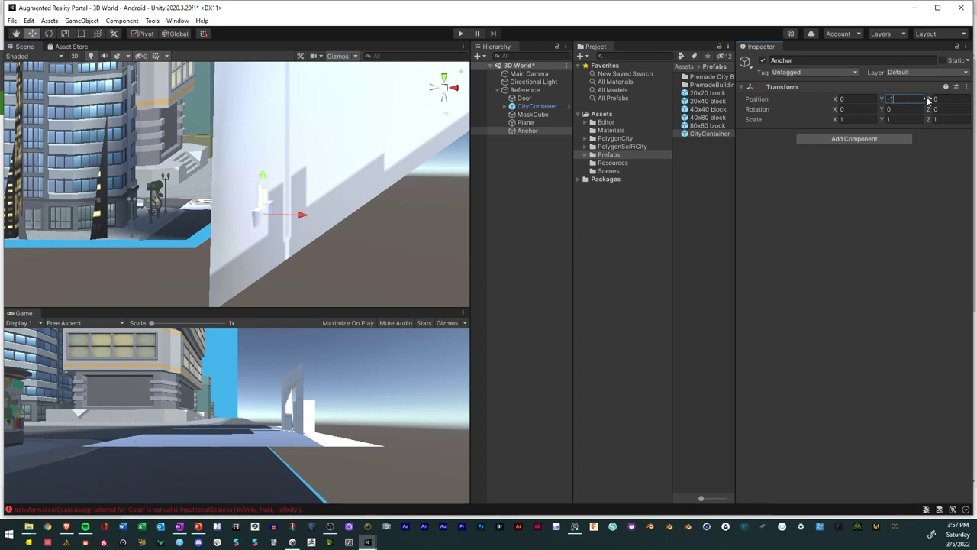
{"action": "left_click_drag", "start_coordinate": [387, 219], "coordinate": [208, 229], "text": "alt"}
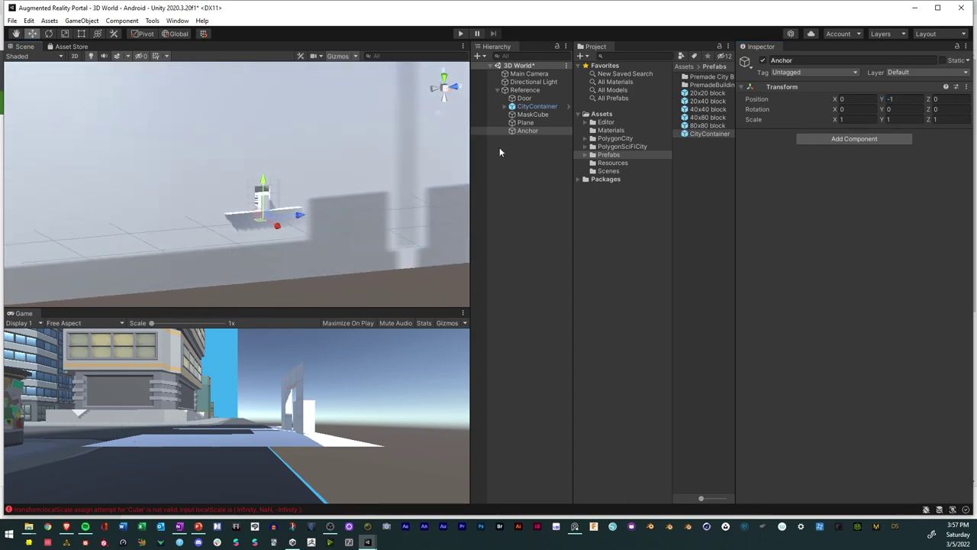
{"action": "left_click", "coordinate": [900, 98]}
{"action": "type", "text": "0"}
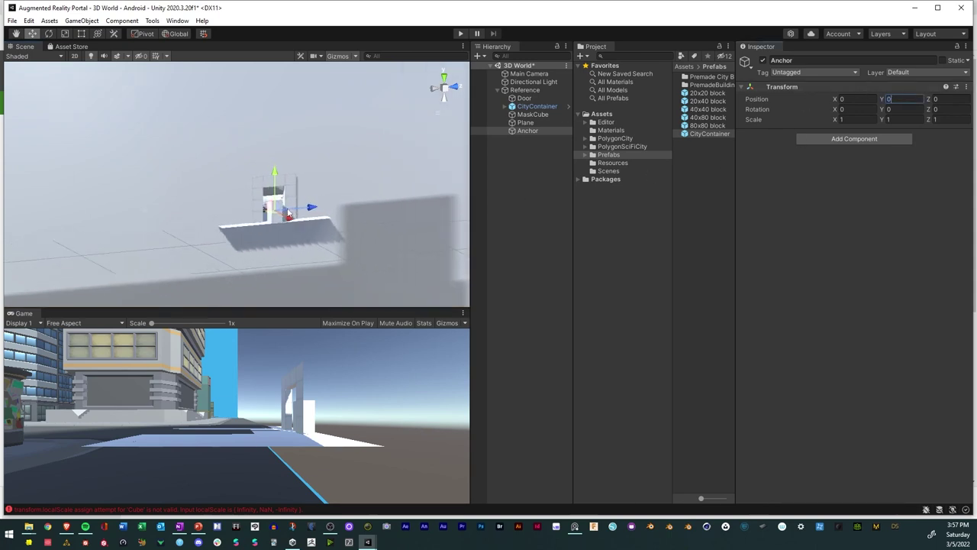
{"action": "left_click_drag", "start_coordinate": [328, 219], "coordinate": [262, 279], "text": "alt"}
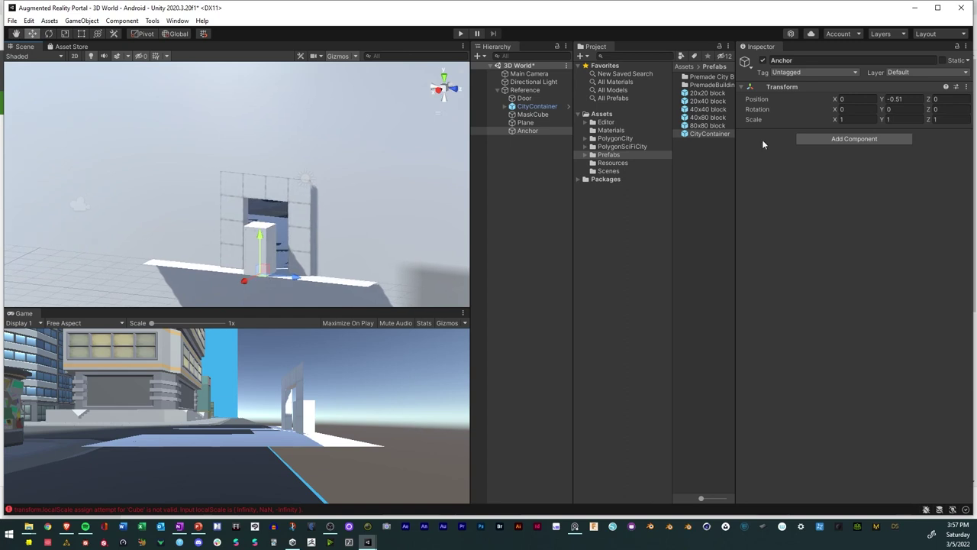
Move Plane, Door, CityContainer and MaskCube into the Anchor as its children
{"action": "left_click", "coordinate": [525, 122]}
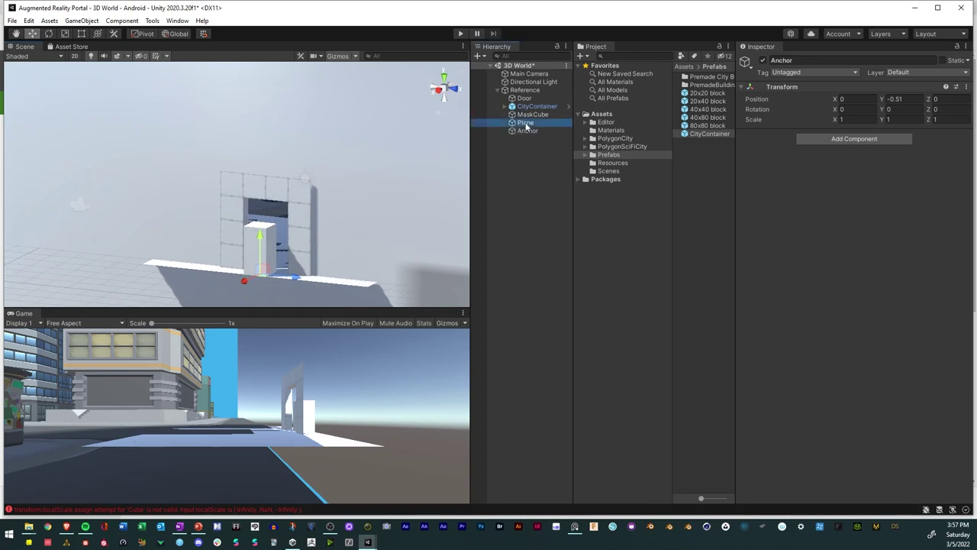
{"action": "left_click", "coordinate": [532, 114], "text": "shift"}
{"action": "left_click", "coordinate": [524, 98], "text": "shift"}
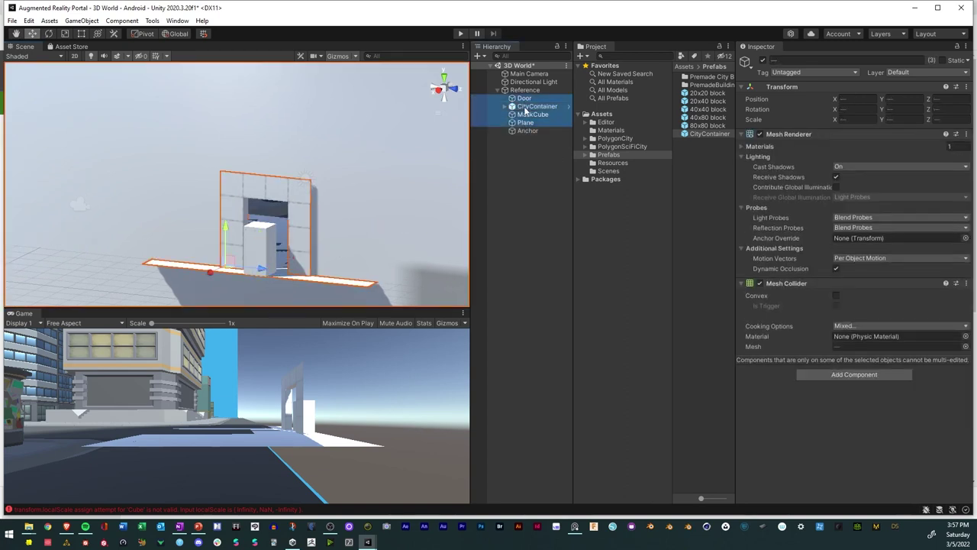
{"action": "left_click_drag", "start_coordinate": [525, 112], "coordinate": [527, 135]}
{"action": "left_click", "coordinate": [527, 98]}
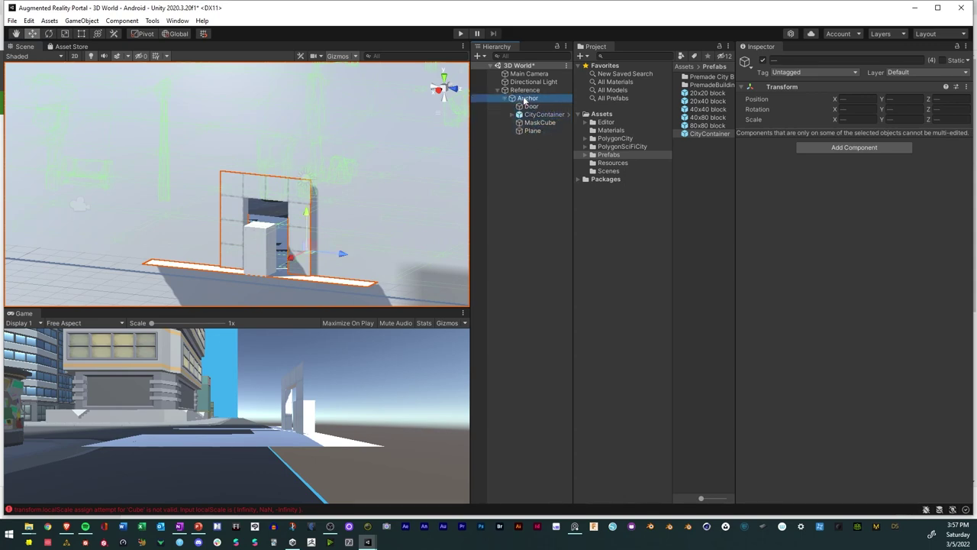
{"action": "left_click", "coordinate": [507, 99]}
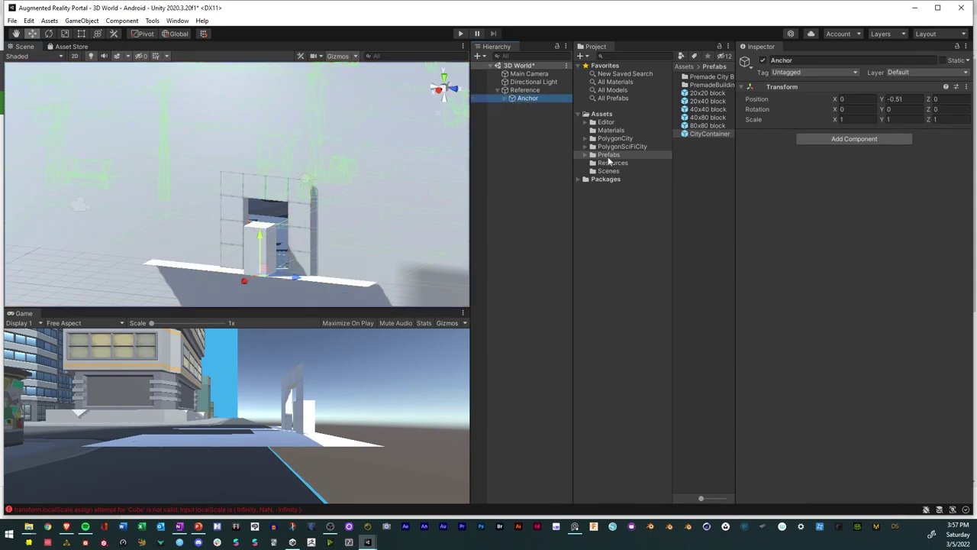
Browse the Prefabs and Assets folders in the Project window
{"action": "left_click", "coordinate": [608, 156]}
{"action": "scroll", "coordinate": [406, 184], "scroll_direction": "down", "scroll_amount": 4}
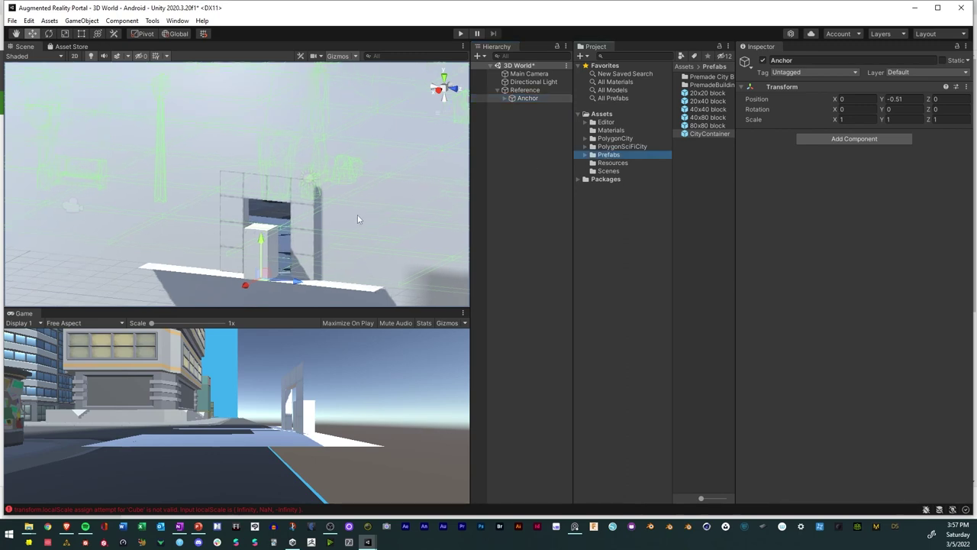
{"action": "left_click", "coordinate": [602, 114]}
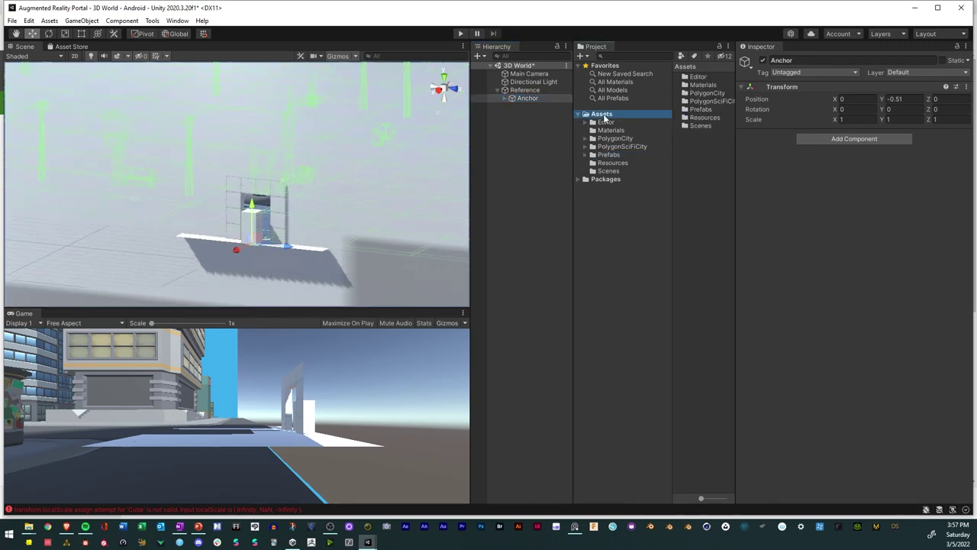
{"action": "right_click", "coordinate": [696, 154]}
{"action": "mouse_move", "coordinate": [723, 159]}
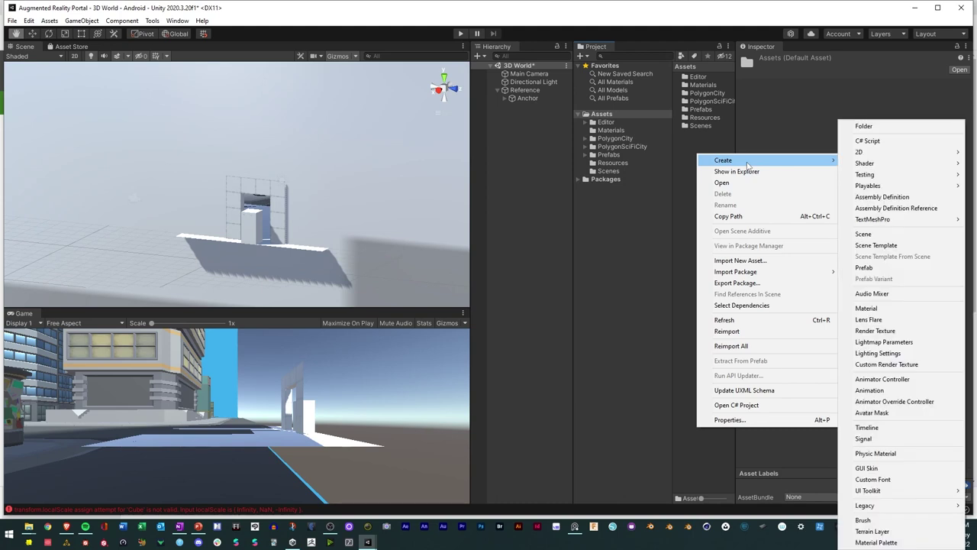
{"action": "left_click", "coordinate": [893, 141]}
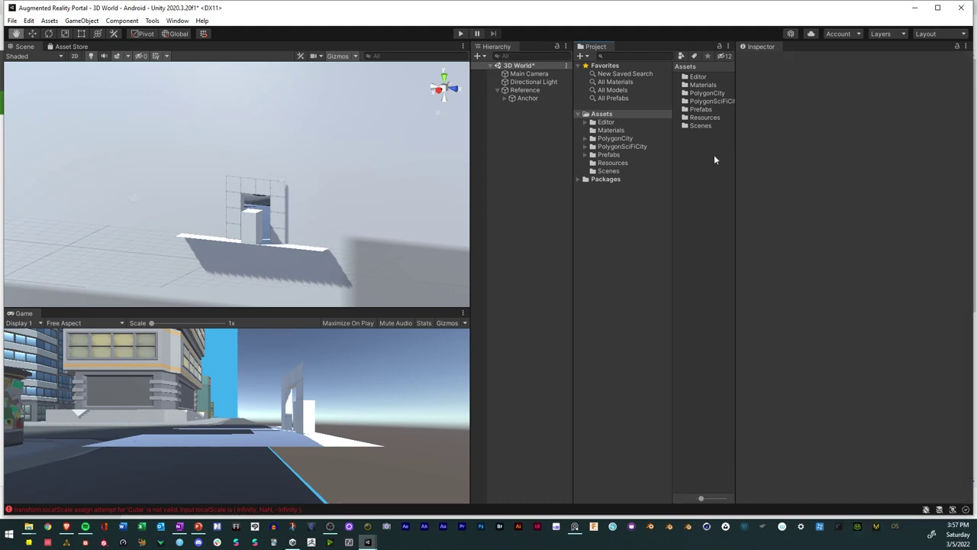
{"action": "left_click", "coordinate": [603, 138]}
{"action": "left_click", "coordinate": [603, 115]}
{"action": "right_click", "coordinate": [604, 118]}
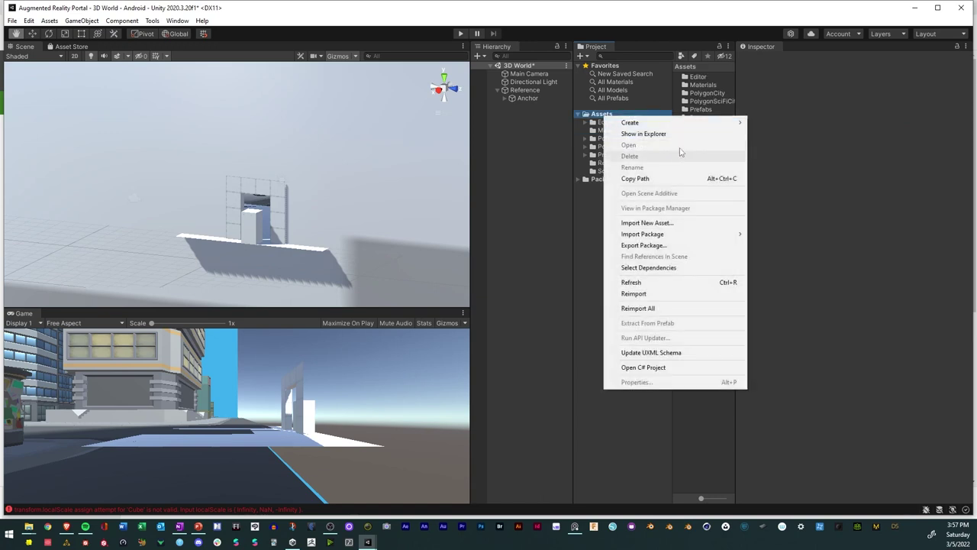
{"action": "mouse_move", "coordinate": [698, 123]}
{"action": "left_click", "coordinate": [769, 123]}
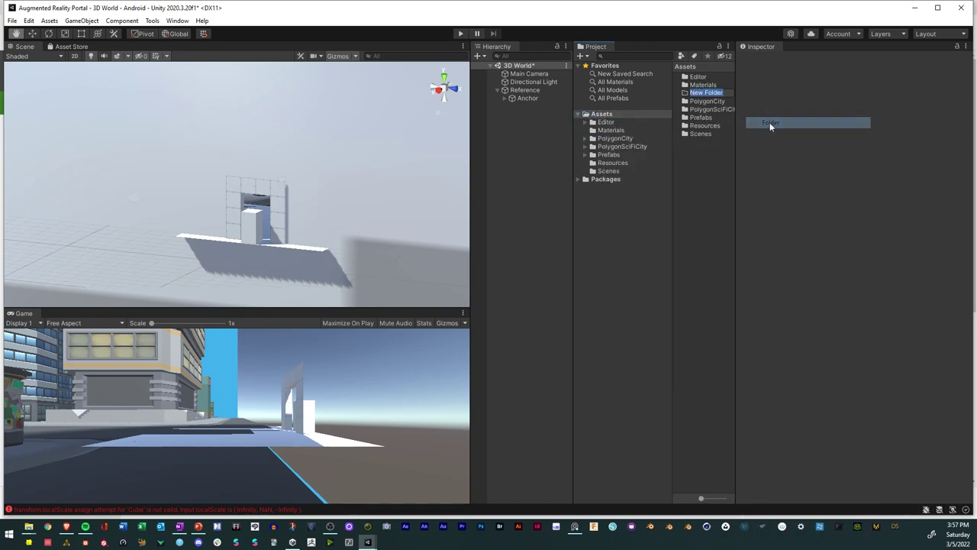
{"action": "type", "text": "Materials"}
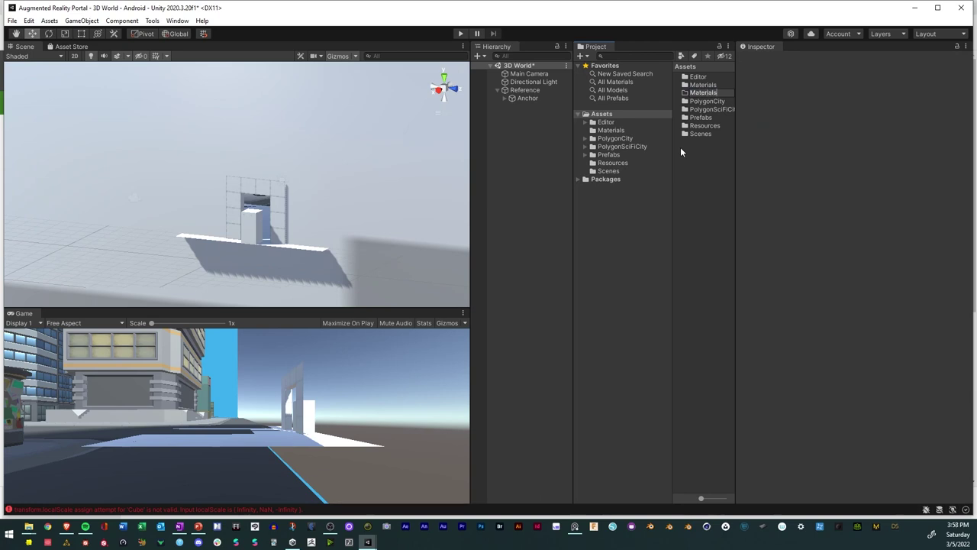
{"action": "key", "text": "Return"}
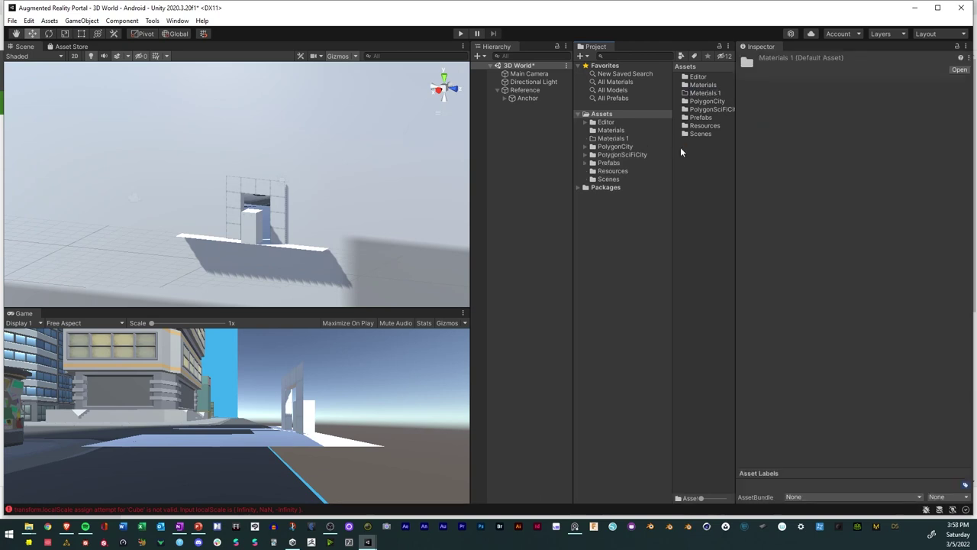
{"action": "left_click", "coordinate": [695, 100]}
{"action": "left_click", "coordinate": [695, 95]}
{"action": "key", "text": "Delete"}
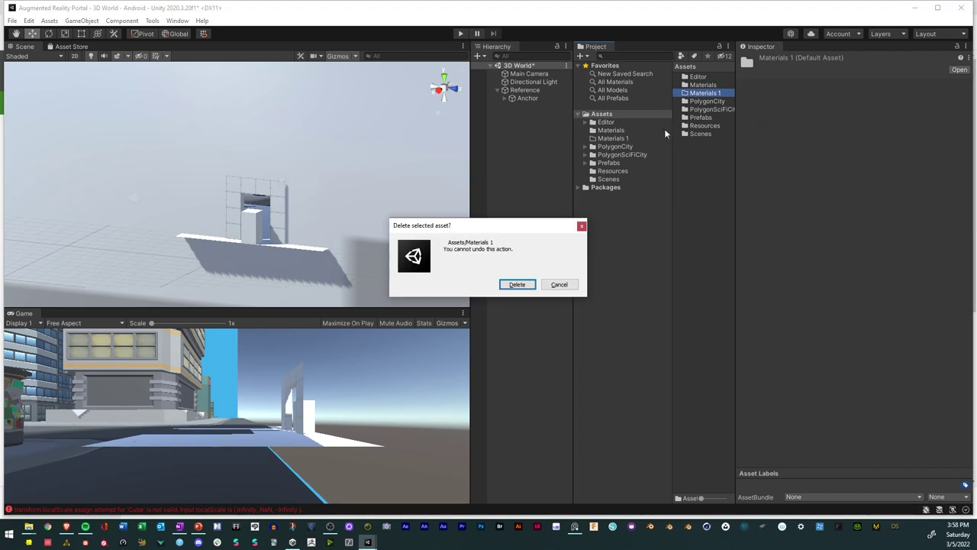
{"action": "left_click", "coordinate": [523, 284]}
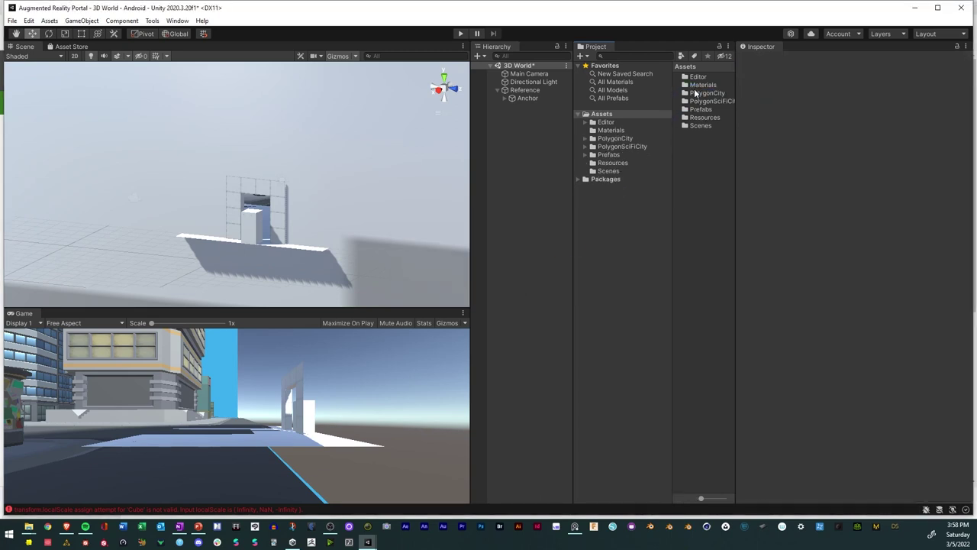
Create a new material inside the Materials folder
{"action": "left_click", "coordinate": [696, 85]}
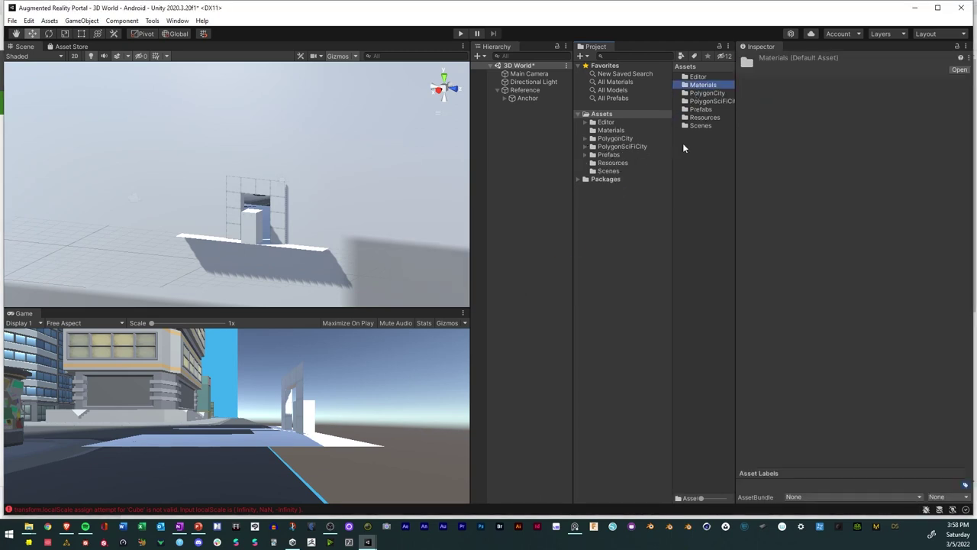
{"action": "double_click", "coordinate": [696, 85]}
{"action": "right_click", "coordinate": [696, 111]}
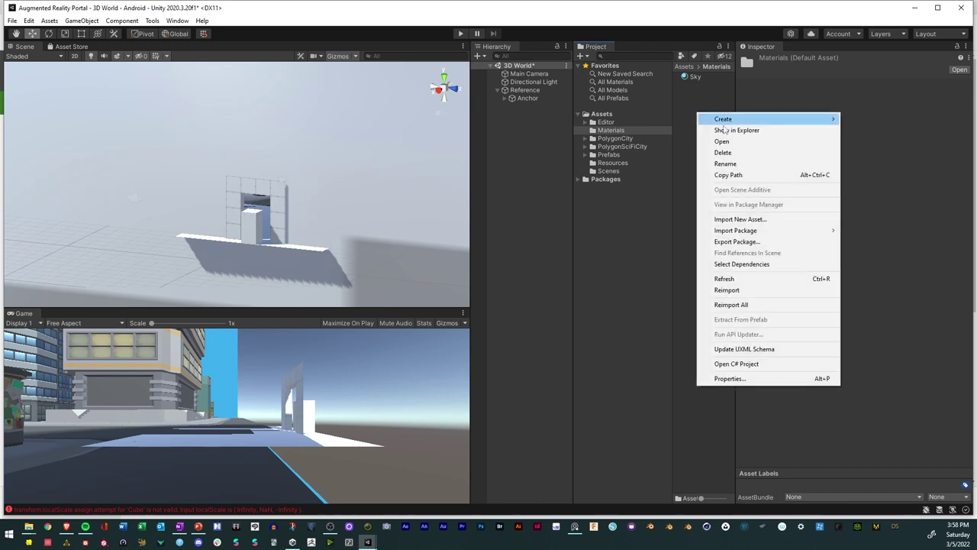
{"action": "mouse_move", "coordinate": [736, 120]}
{"action": "left_click", "coordinate": [861, 298]}
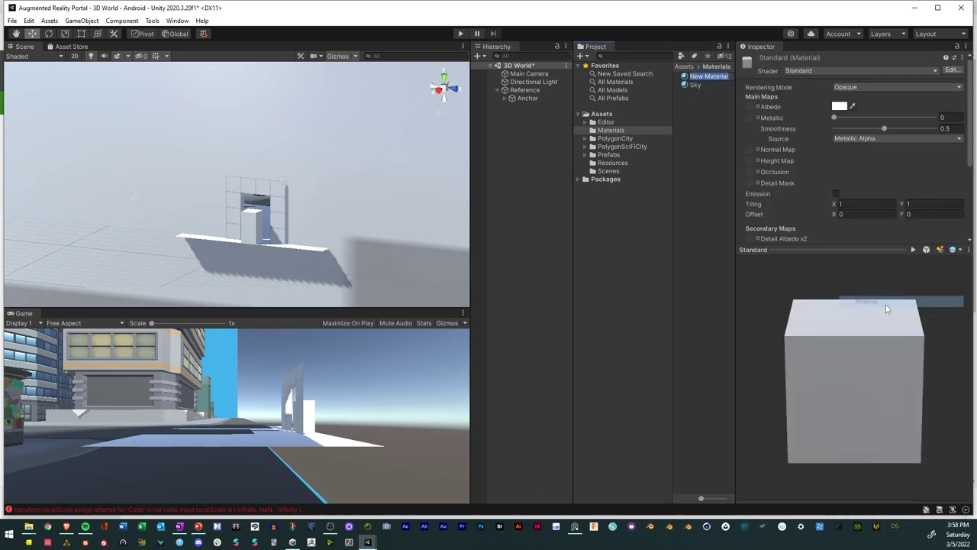
Tint the new material and rename it GoldenDoor
{"action": "left_click", "coordinate": [838, 107]}
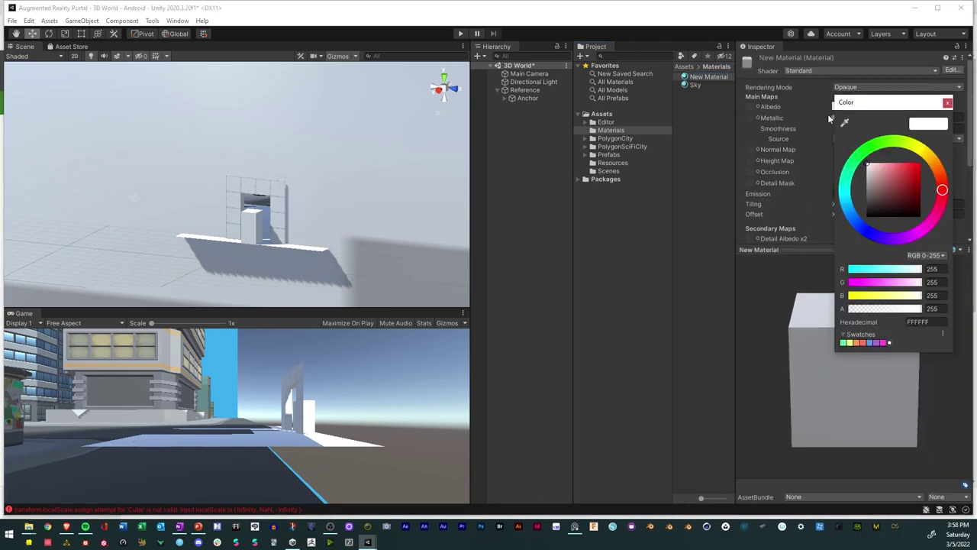
{"action": "mouse_move", "coordinate": [895, 177]}
{"action": "left_mouse_down"}
{"action": "mouse_move", "coordinate": [927, 155]}
{"action": "mouse_move", "coordinate": [920, 151]}
{"action": "left_mouse_up"}
{"action": "left_click", "coordinate": [947, 103]}
{"action": "left_click", "coordinate": [702, 157]}
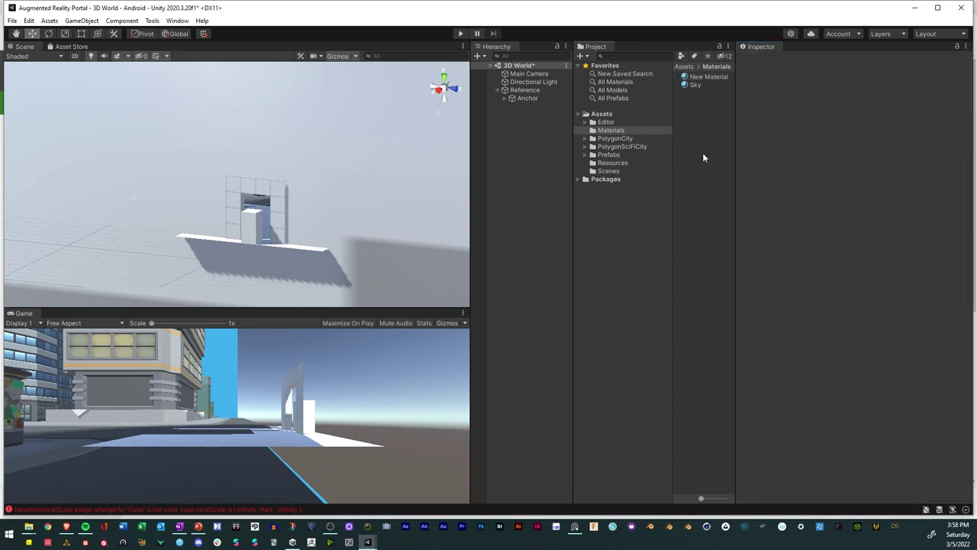
{"action": "left_click", "coordinate": [697, 78]}
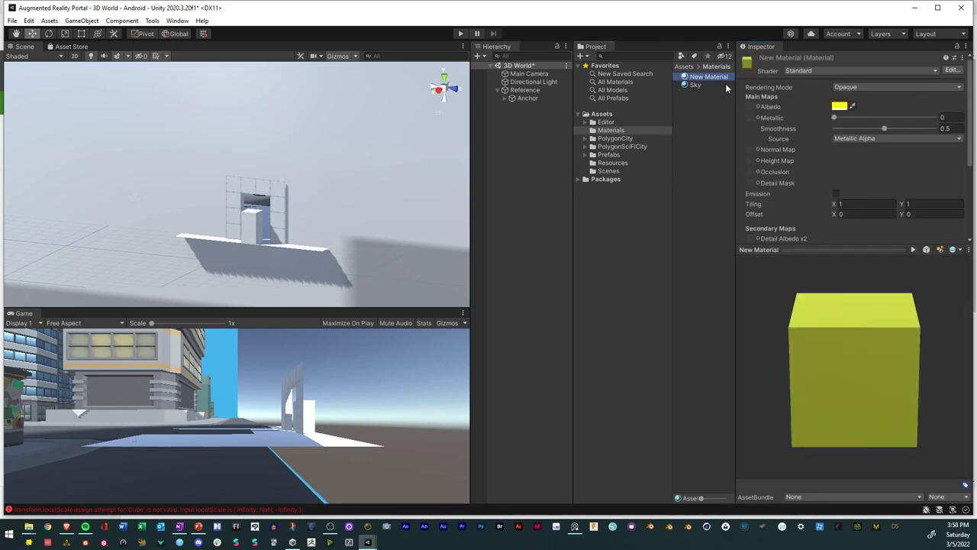
{"action": "right_click", "coordinate": [701, 82]}
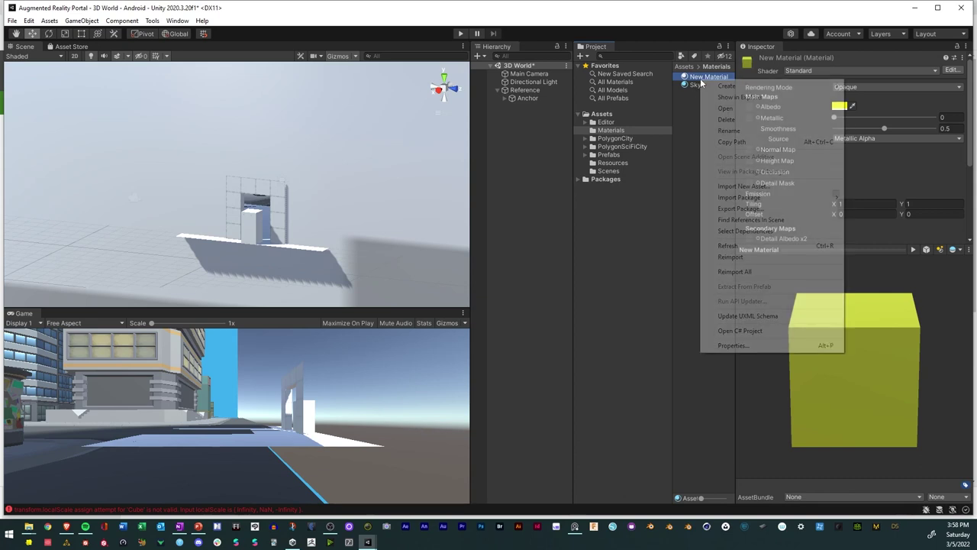
{"action": "left_click", "coordinate": [729, 130]}
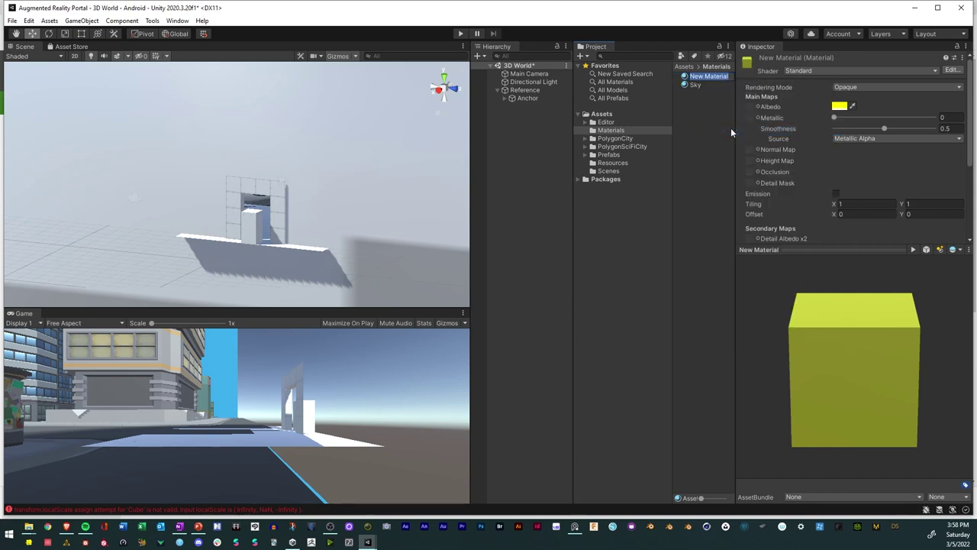
{"action": "type", "text": "GoldenDoor"}
{"action": "key", "text": "Return"}
Set GoldenDoor to Albedo E8EA00, Metallic 1, Smoothness 0.985 and apply it to the door frame
{"action": "left_click", "coordinate": [841, 105]}
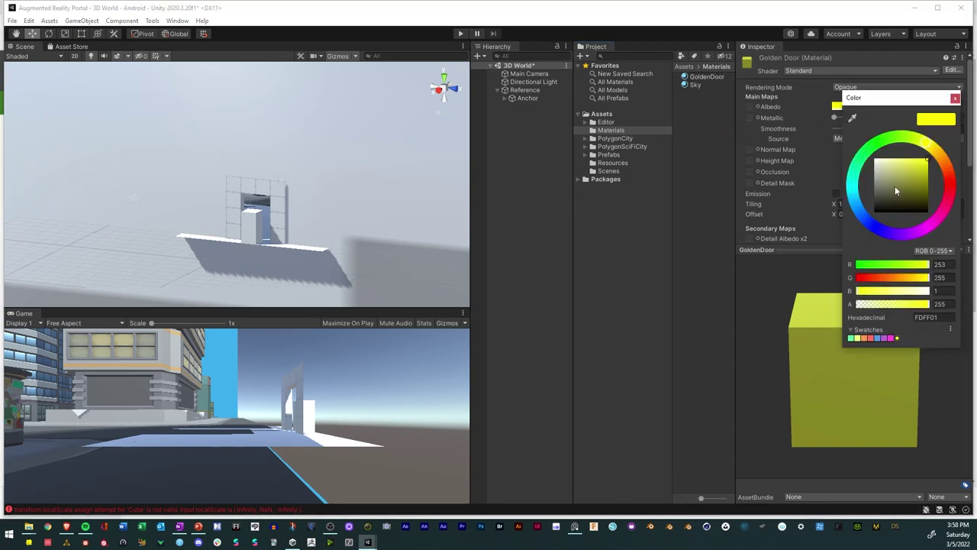
{"action": "left_click_drag", "start_coordinate": [895, 190], "coordinate": [928, 162]}
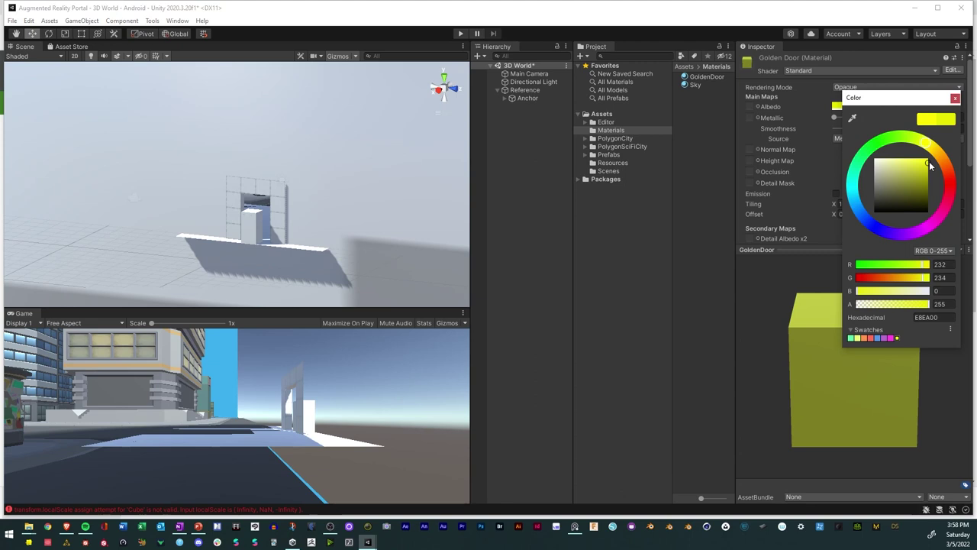
{"action": "left_click", "coordinate": [955, 99]}
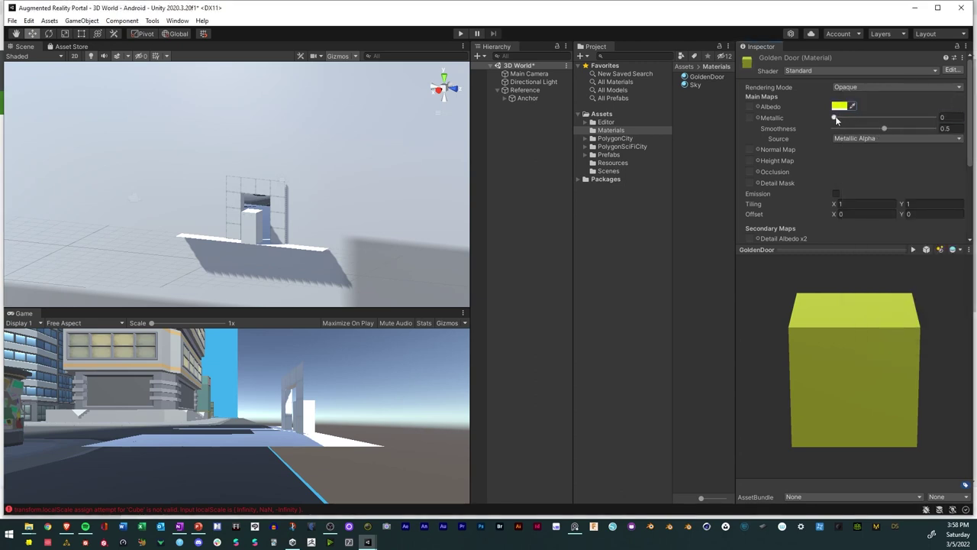
{"action": "left_click_drag", "start_coordinate": [835, 117], "coordinate": [945, 122]}
{"action": "left_click_drag", "start_coordinate": [886, 129], "coordinate": [931, 129]}
{"action": "left_click_drag", "start_coordinate": [855, 303], "coordinate": [710, 128]}
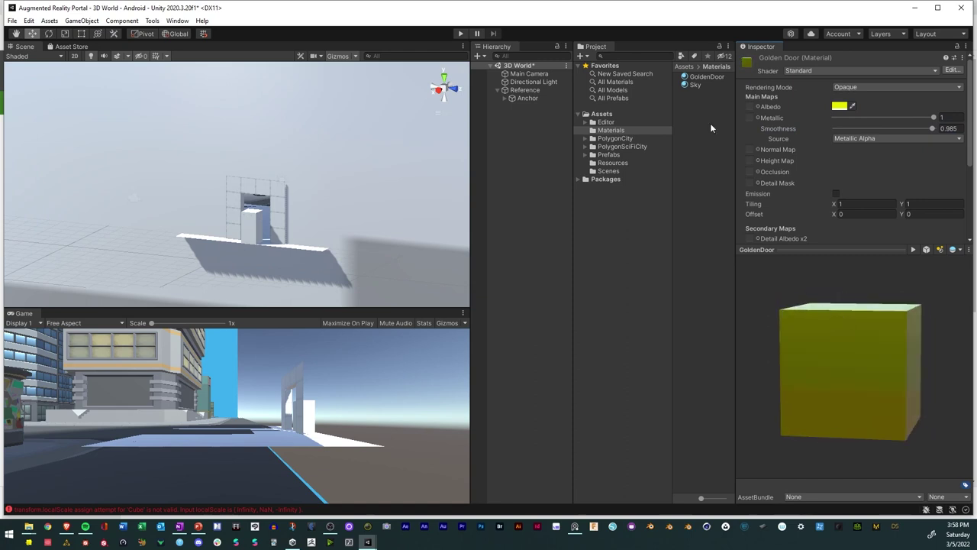
{"action": "left_click_drag", "start_coordinate": [711, 77], "coordinate": [260, 218]}
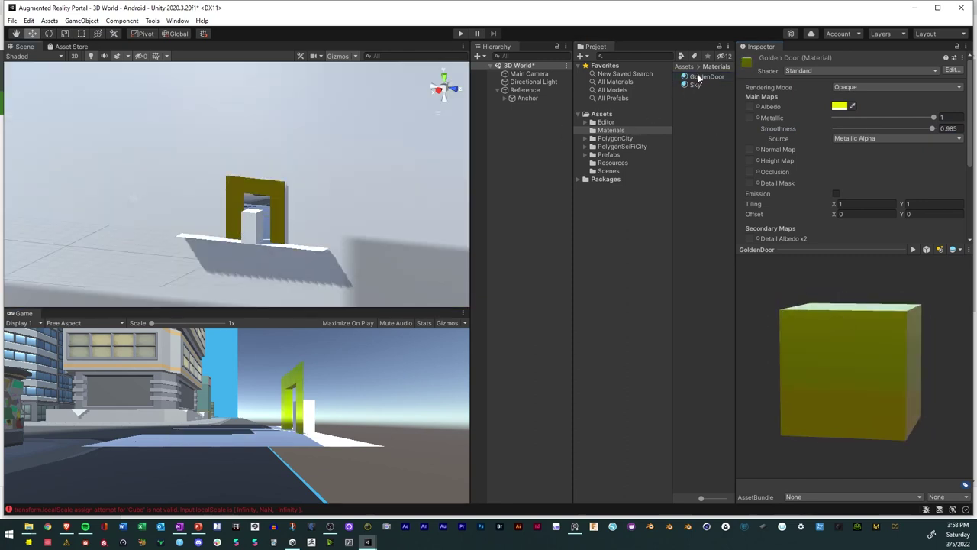
Apply GoldenDoor to the Plane and scale it to X 0.291, Z 0.2774 with the Rect tool
{"action": "left_click_drag", "start_coordinate": [698, 80], "coordinate": [232, 241]}
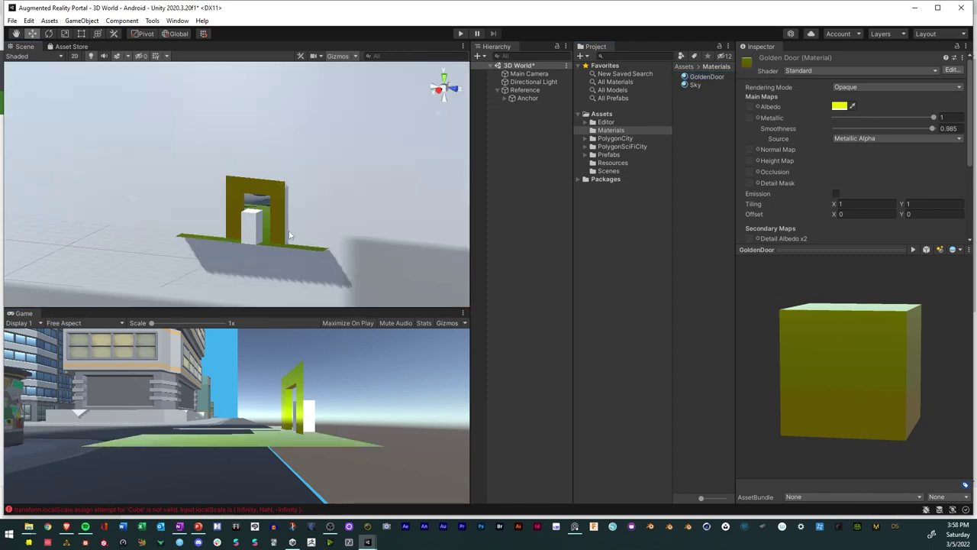
{"action": "left_click", "coordinate": [266, 230]}
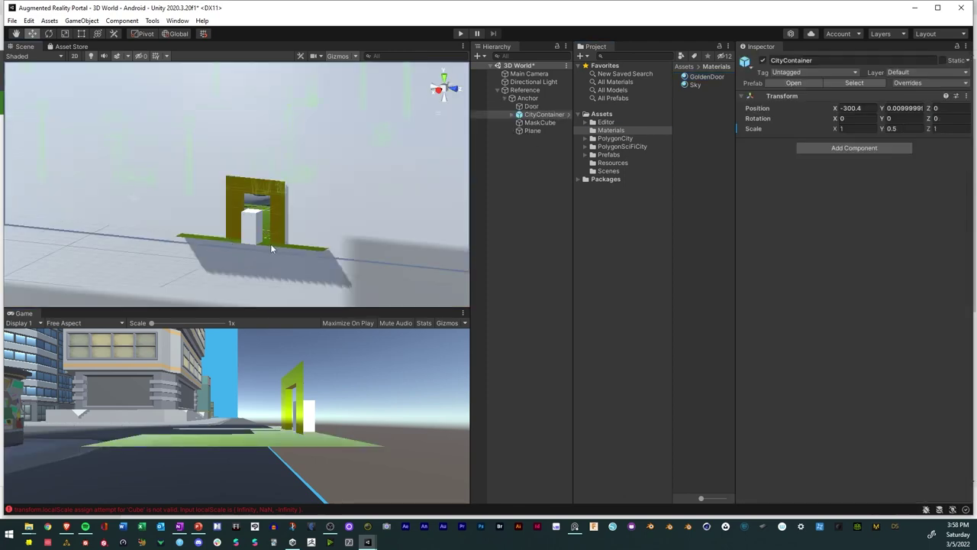
{"action": "left_click", "coordinate": [271, 243]}
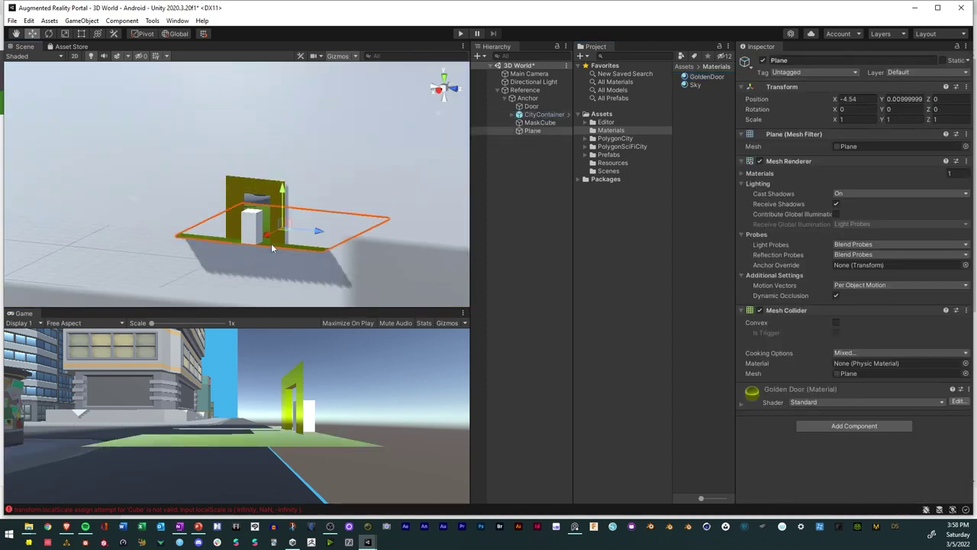
{"action": "left_click", "coordinate": [81, 34]}
{"action": "left_click_drag", "start_coordinate": [333, 211], "coordinate": [268, 234]}
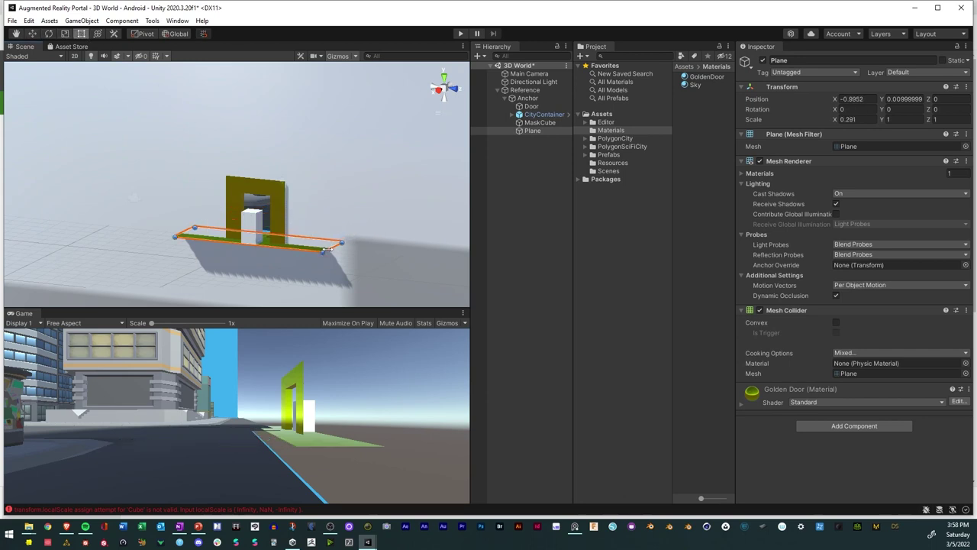
{"action": "left_click_drag", "start_coordinate": [330, 248], "coordinate": [304, 243]}
{"action": "scroll", "coordinate": [271, 269], "scroll_direction": "down", "scroll_amount": 5}
{"action": "left_click", "coordinate": [235, 288]}
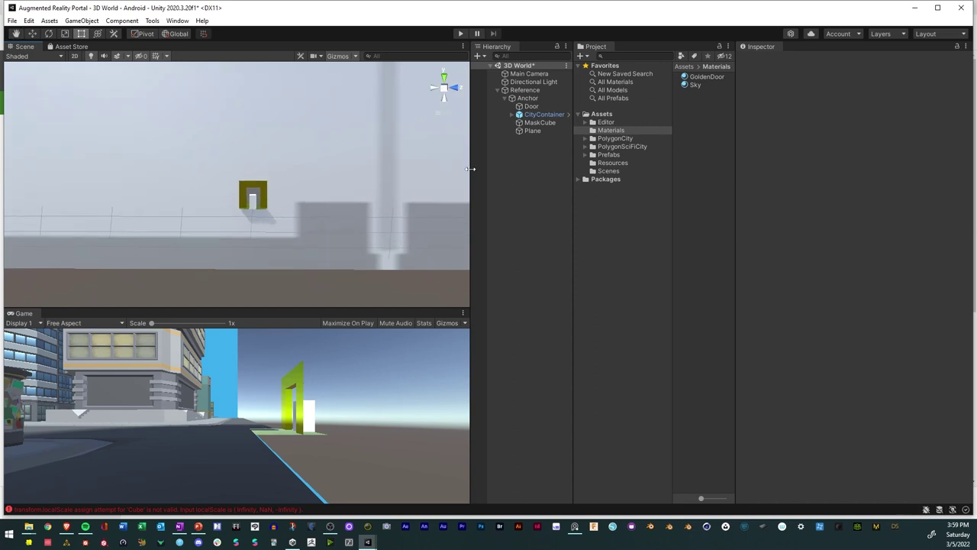
Collapse Anchor, drag it into Assets/Prefabs as an Anchor prefab, and save the scene
{"action": "left_click", "coordinate": [526, 98]}
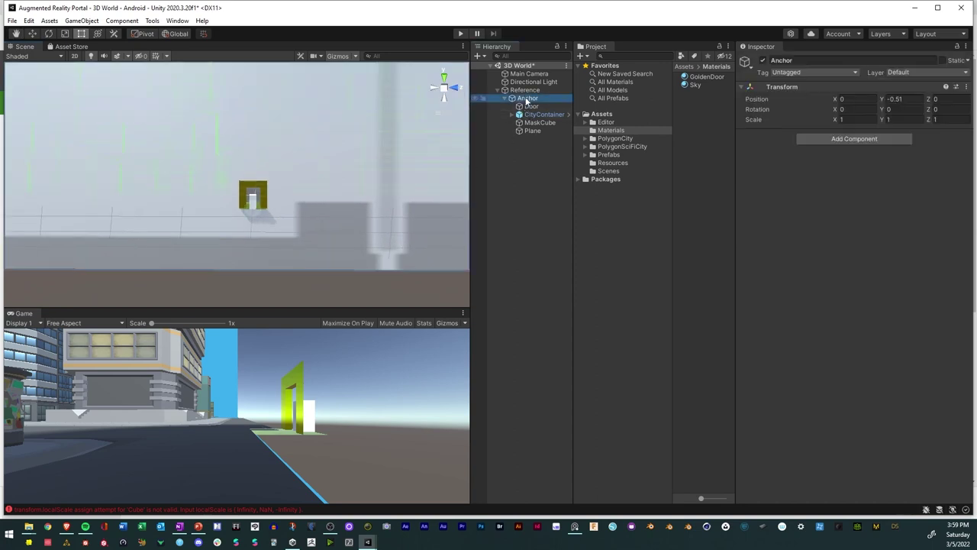
{"action": "left_click", "coordinate": [504, 98]}
{"action": "left_click", "coordinate": [606, 155]}
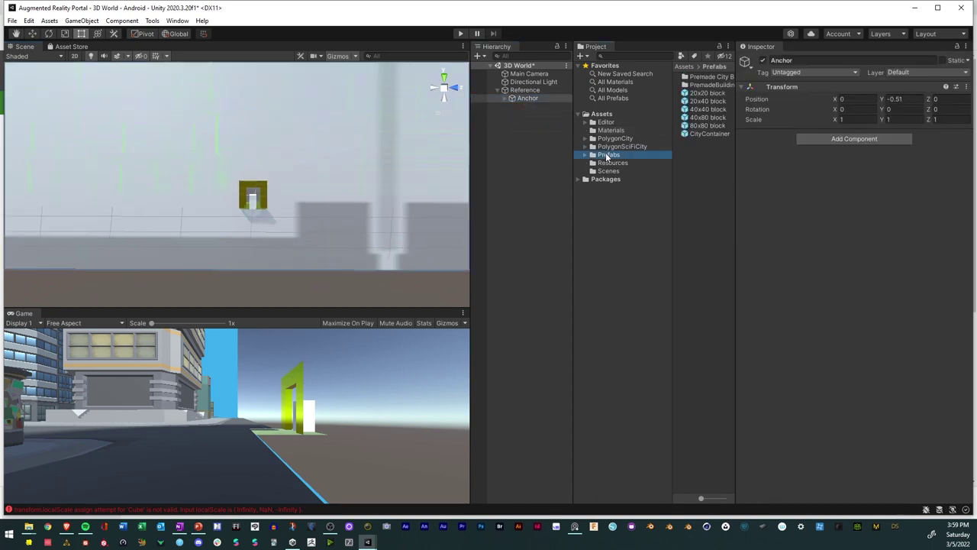
{"action": "left_click_drag", "start_coordinate": [518, 97], "coordinate": [699, 169]}
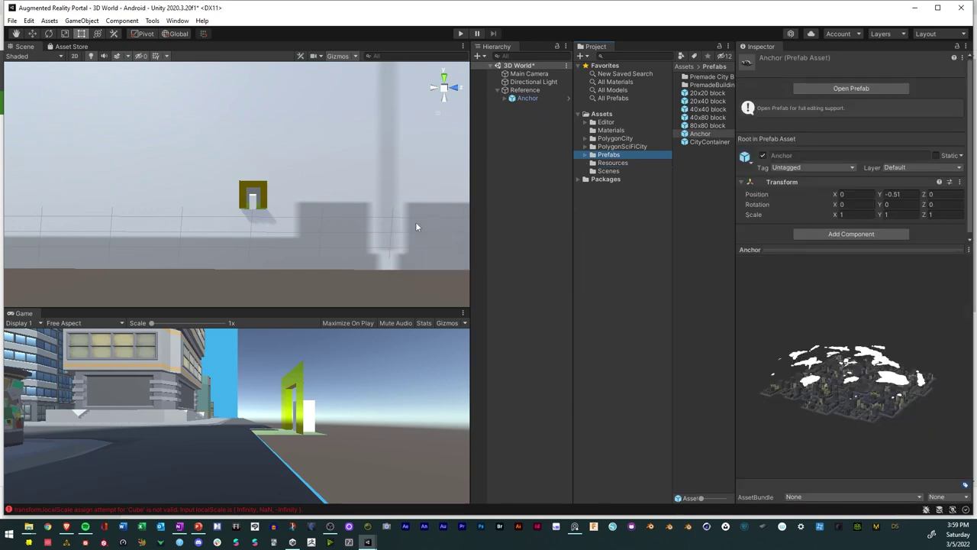
{"action": "scroll", "coordinate": [397, 216], "scroll_direction": "down", "scroll_amount": 3}
{"action": "left_click_drag", "start_coordinate": [380, 213], "coordinate": [406, 235], "text": "alt"}
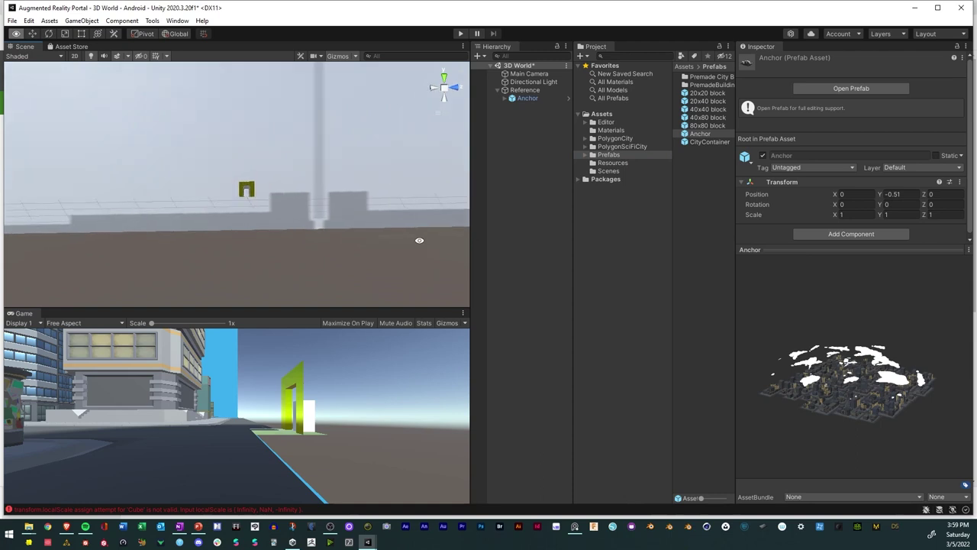
{"action": "left_click", "coordinate": [13, 20]}
{"action": "left_click", "coordinate": [31, 67]}
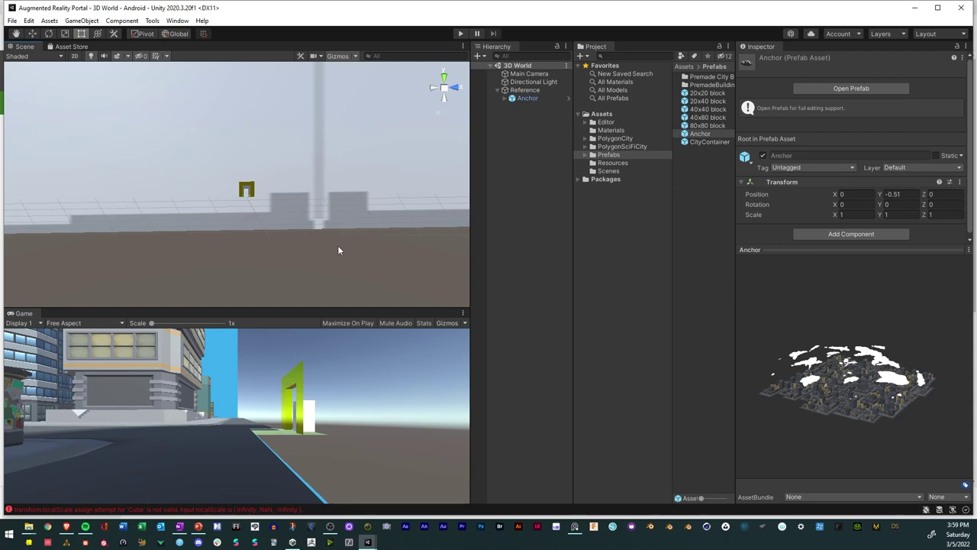
Expand Anchor to reveal Door, CityContainer, MaskCube and Plane, and orbit the Scene view slightly
{"action": "left_click", "coordinate": [506, 98]}
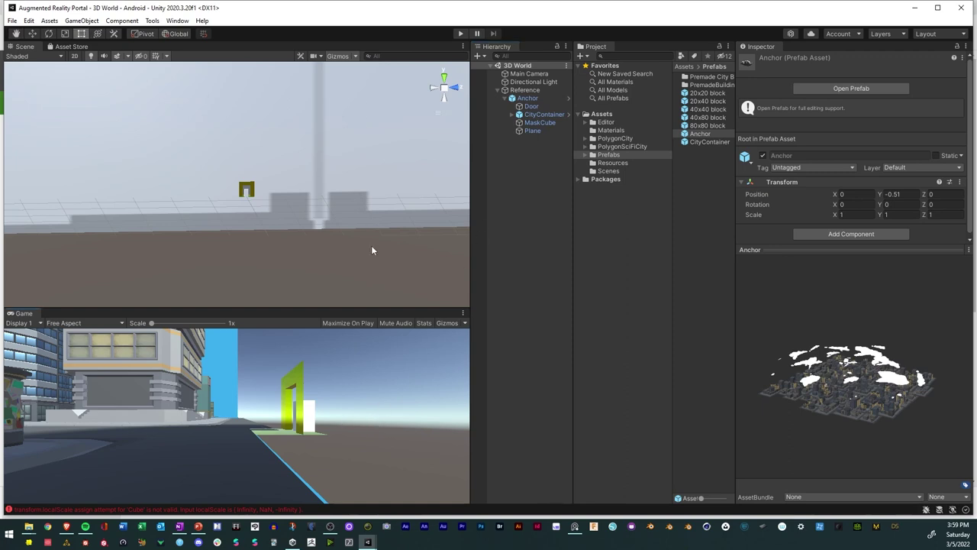
{"action": "left_click_drag", "start_coordinate": [371, 245], "coordinate": [318, 227], "text": "alt"}
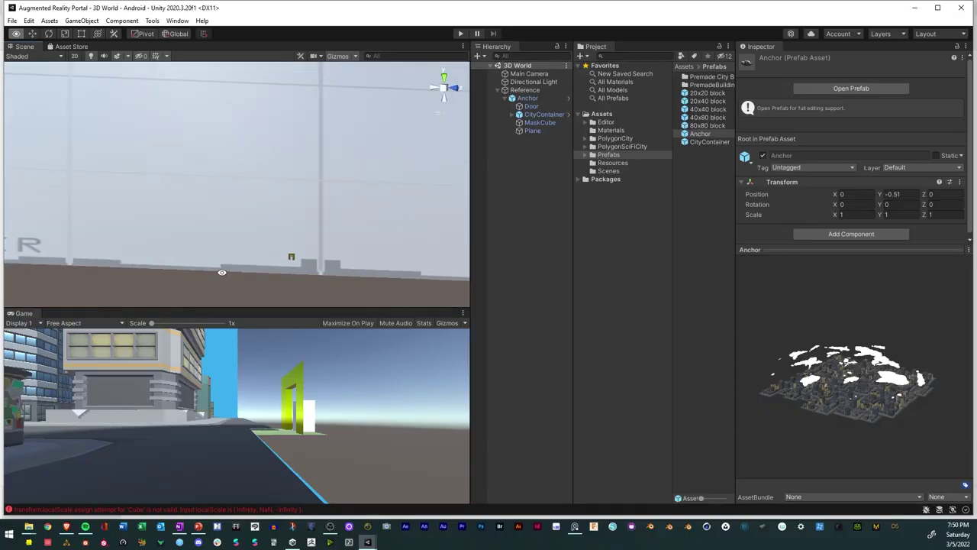
Collapse Anchor, zoom out the Scene view, and show the GoldenDoor and Sky materials in Materials
{"action": "right_click_drag", "start_coordinate": [302, 267], "coordinate": [308, 271]}
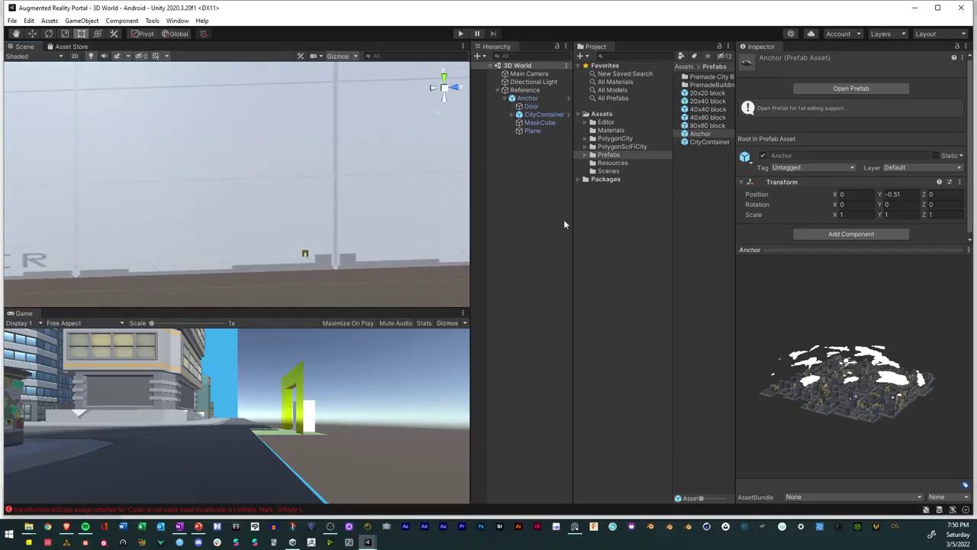
{"action": "left_click", "coordinate": [505, 98]}
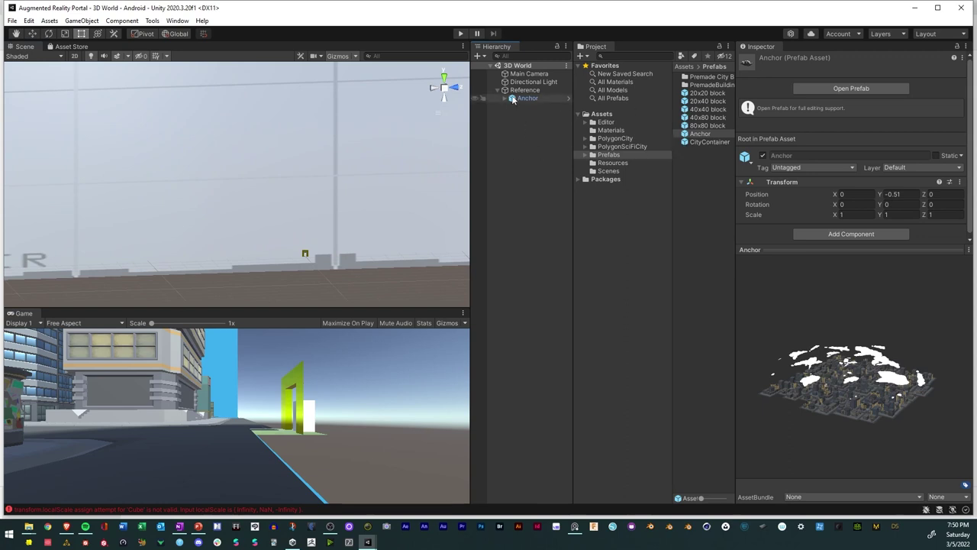
{"action": "scroll", "coordinate": [354, 173], "scroll_direction": "down", "scroll_amount": 3}
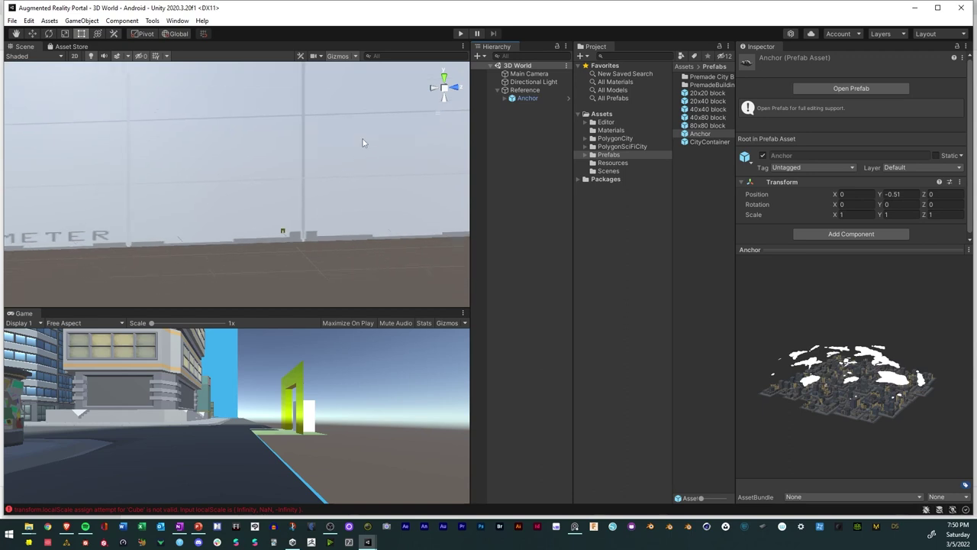
{"action": "scroll", "coordinate": [353, 146], "scroll_direction": "down", "scroll_amount": 3}
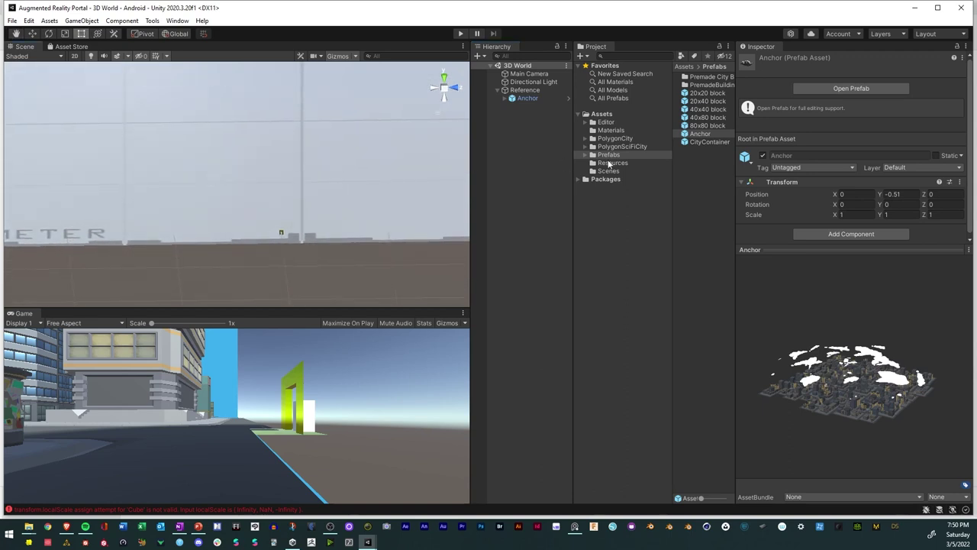
{"action": "left_click", "coordinate": [608, 131]}
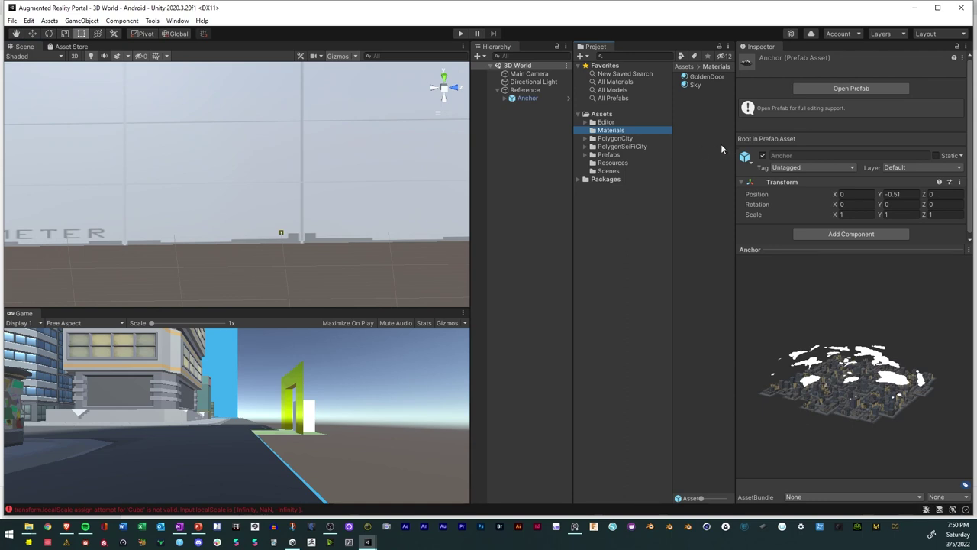
Add a material named 'Depthmask' to Materials and set its shader to DepthMask
{"action": "right_click", "coordinate": [694, 127]}
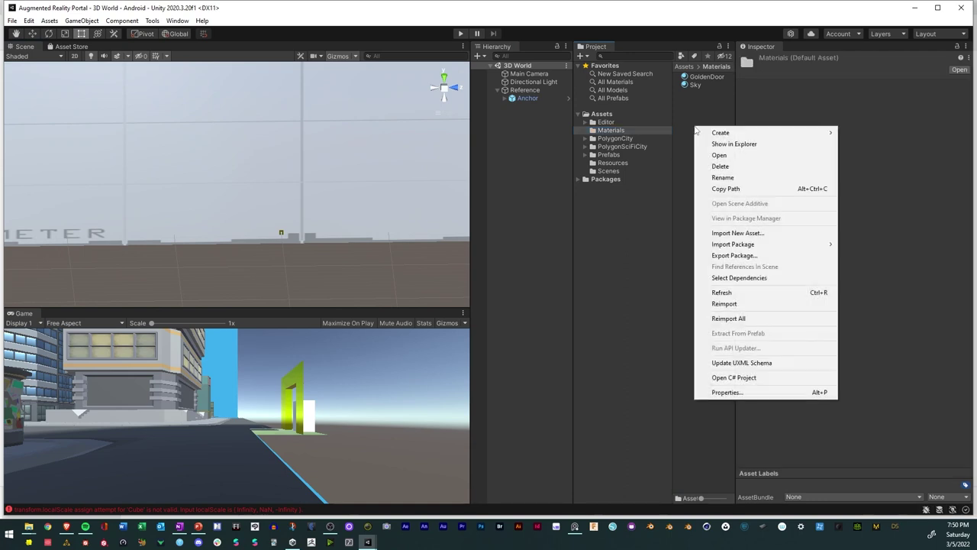
{"action": "mouse_move", "coordinate": [720, 134]}
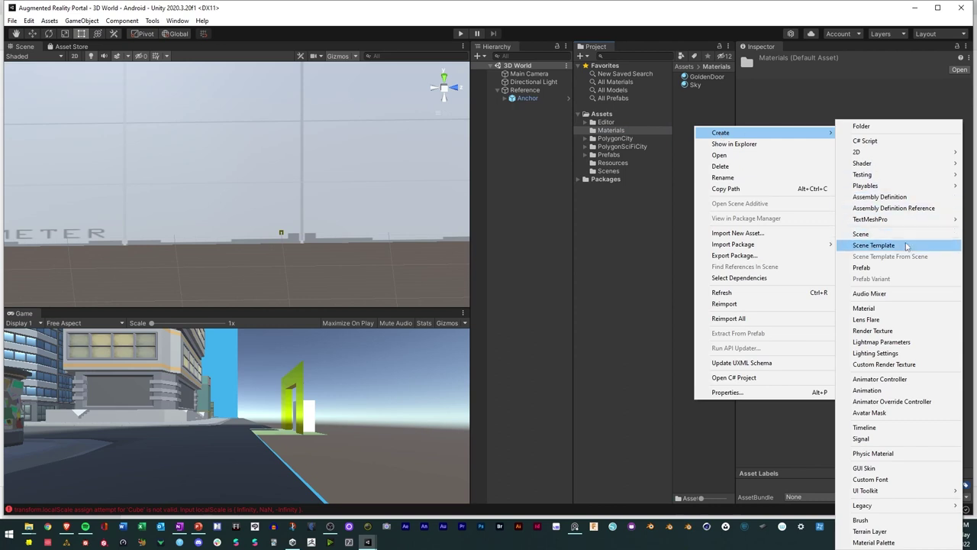
{"action": "left_click", "coordinate": [895, 309]}
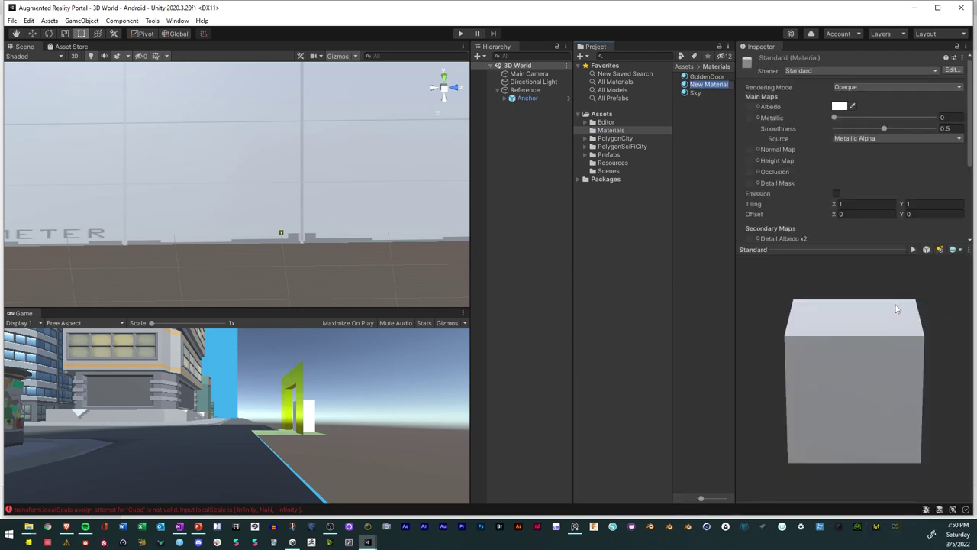
{"action": "type", "text": "Depthmask"}
{"action": "key", "text": "Return"}
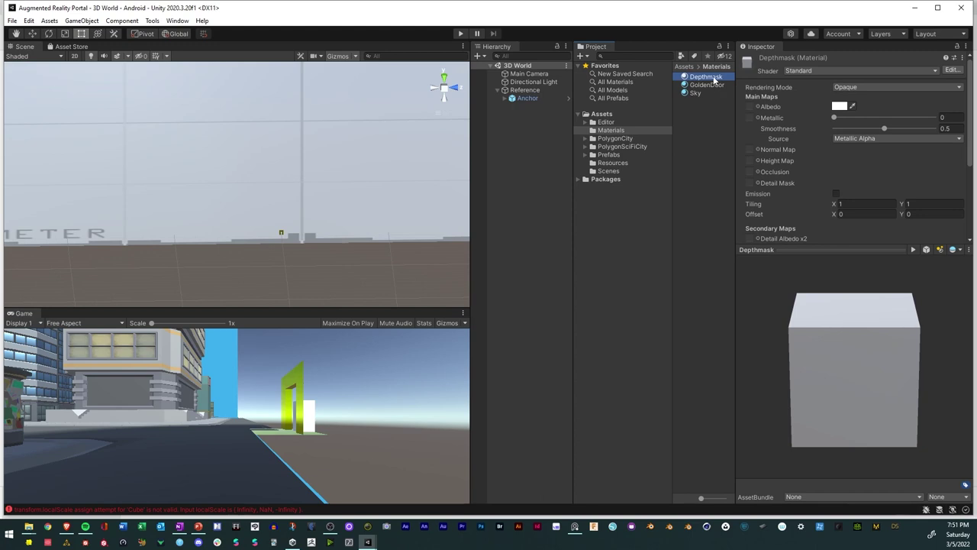
{"action": "left_click", "coordinate": [856, 69]}
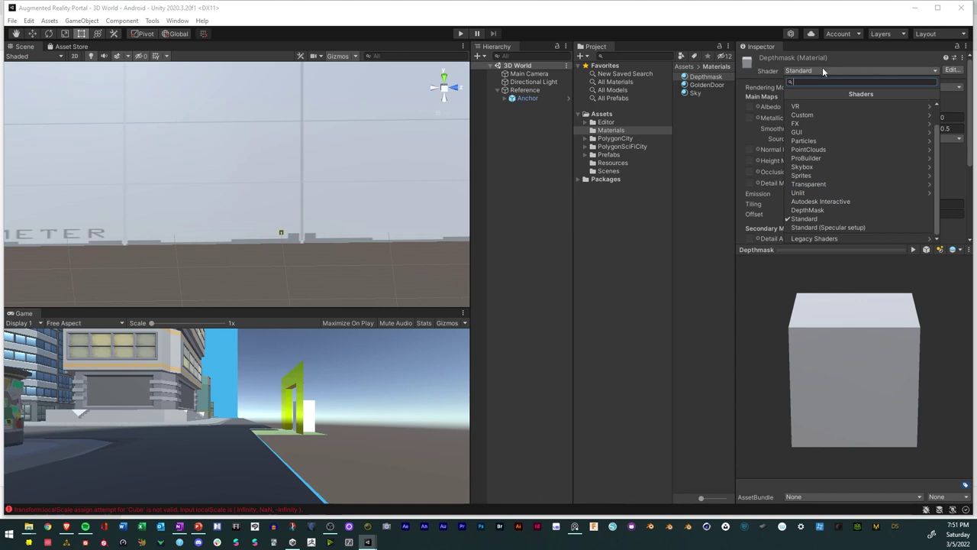
{"action": "left_click", "coordinate": [809, 210]}
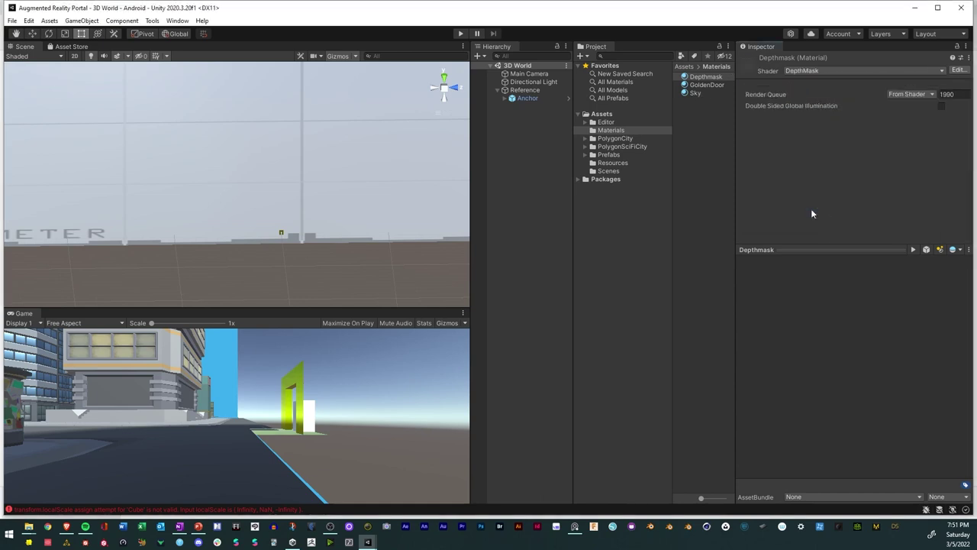
Drag the Depthmask material onto the grey MaskCube wall, then inspect the doorway up close
{"action": "left_click", "coordinate": [715, 78]}
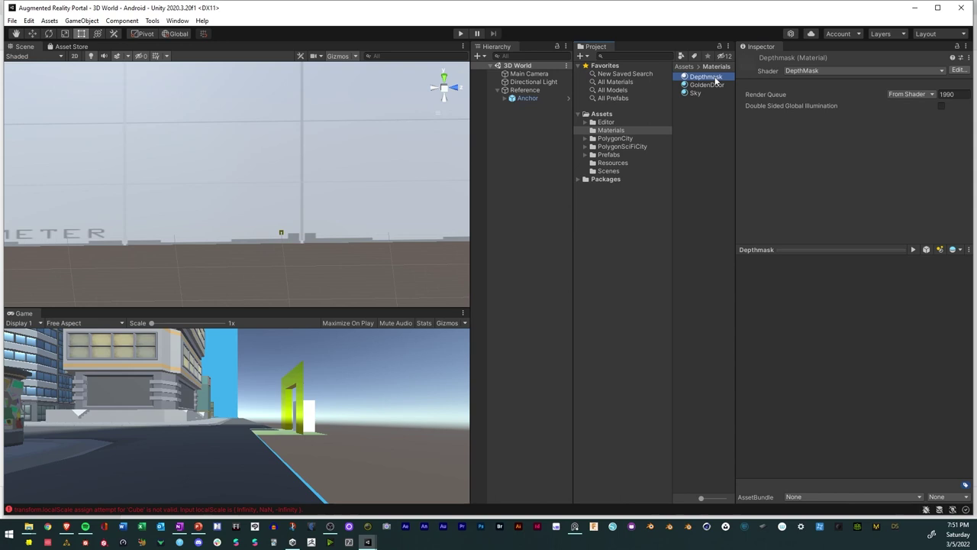
{"action": "left_click_drag", "start_coordinate": [715, 78], "coordinate": [378, 217]}
{"action": "left_click_drag", "start_coordinate": [275, 141], "coordinate": [392, 196], "text": "alt"}
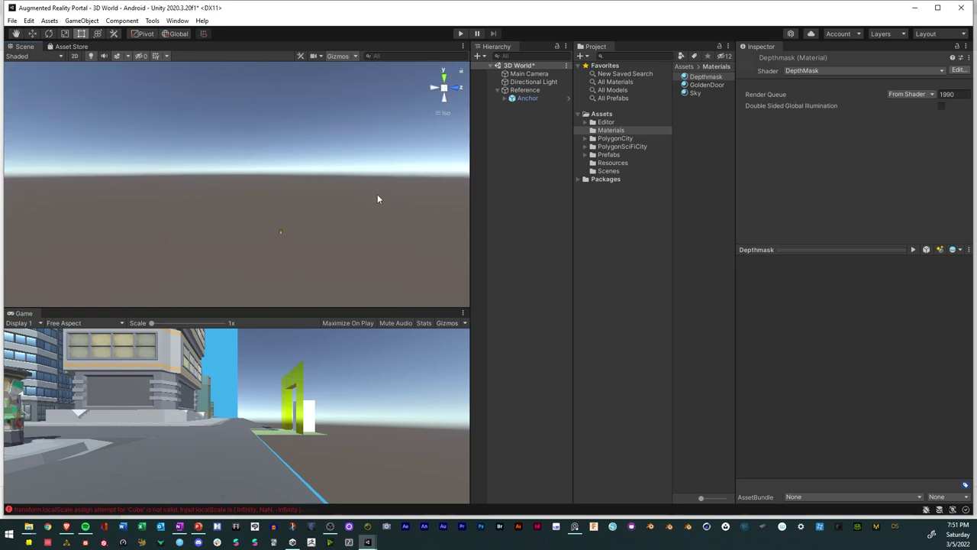
{"action": "middle_click_drag", "start_coordinate": [353, 201], "coordinate": [307, 132]}
{"action": "scroll", "coordinate": [298, 177], "scroll_direction": "up", "scroll_amount": 6}
{"action": "scroll", "coordinate": [335, 196], "scroll_direction": "up", "scroll_amount": 4}
{"action": "middle_click_drag", "start_coordinate": [344, 192], "coordinate": [293, 190]}
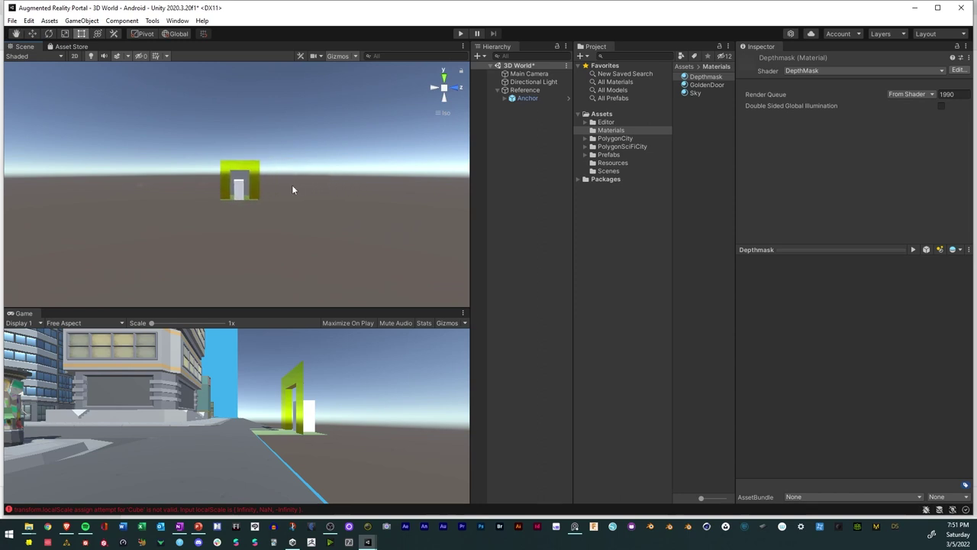
{"action": "scroll", "coordinate": [295, 183], "scroll_direction": "up", "scroll_amount": 4}
{"action": "left_click_drag", "start_coordinate": [299, 185], "coordinate": [341, 187], "text": "alt"}
Apply All of Anchor's overrides to its prefab, then select the MaskCube to check the portal
{"action": "left_click", "coordinate": [527, 98]}
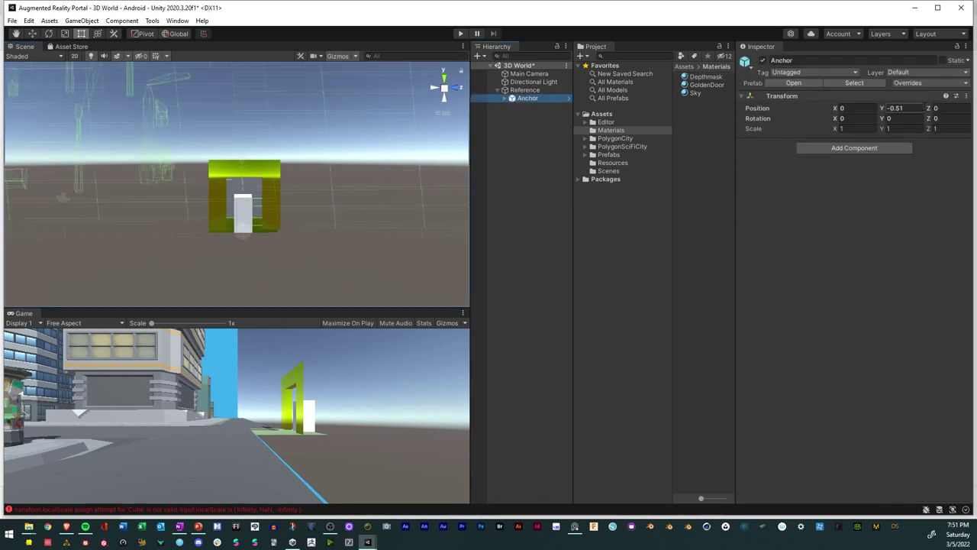
{"action": "left_click", "coordinate": [916, 82]}
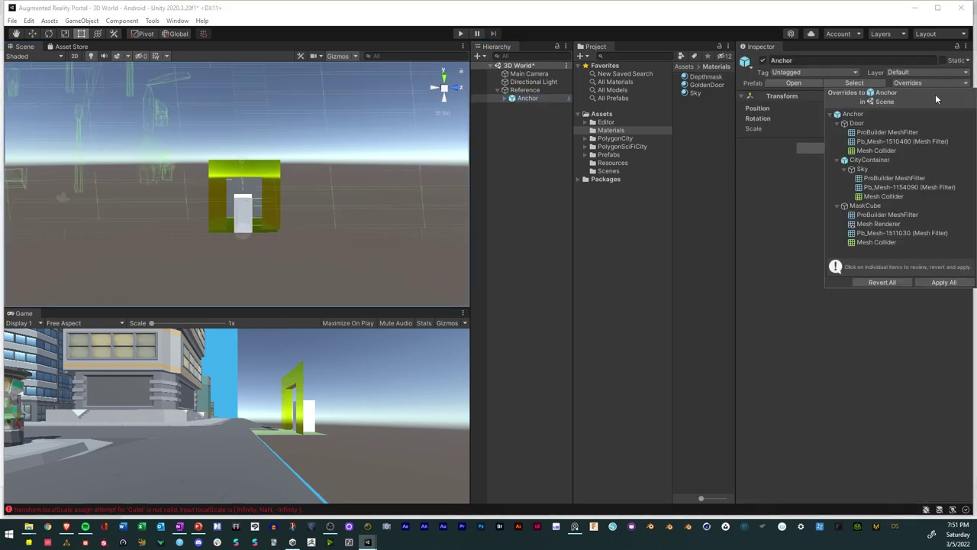
{"action": "left_click", "coordinate": [936, 282]}
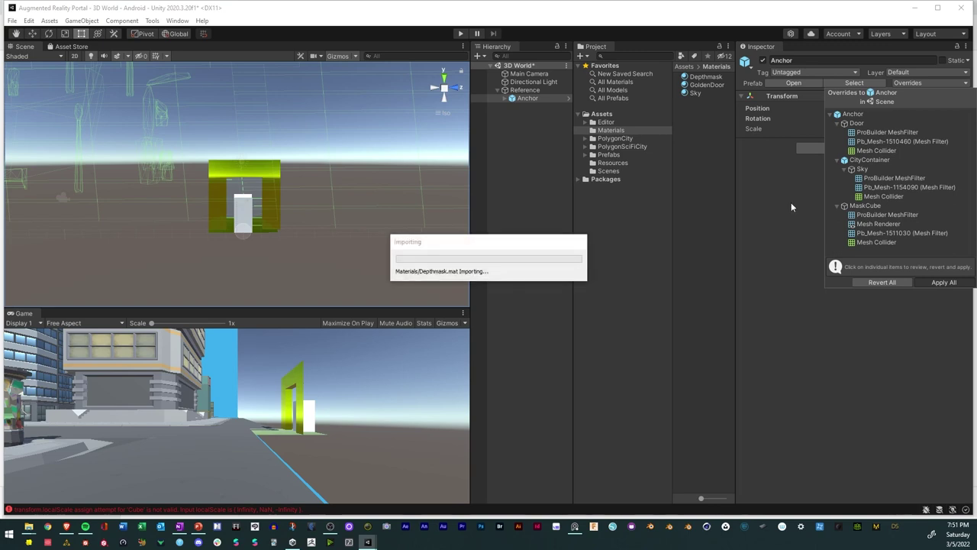
{"action": "left_click", "coordinate": [339, 269]}
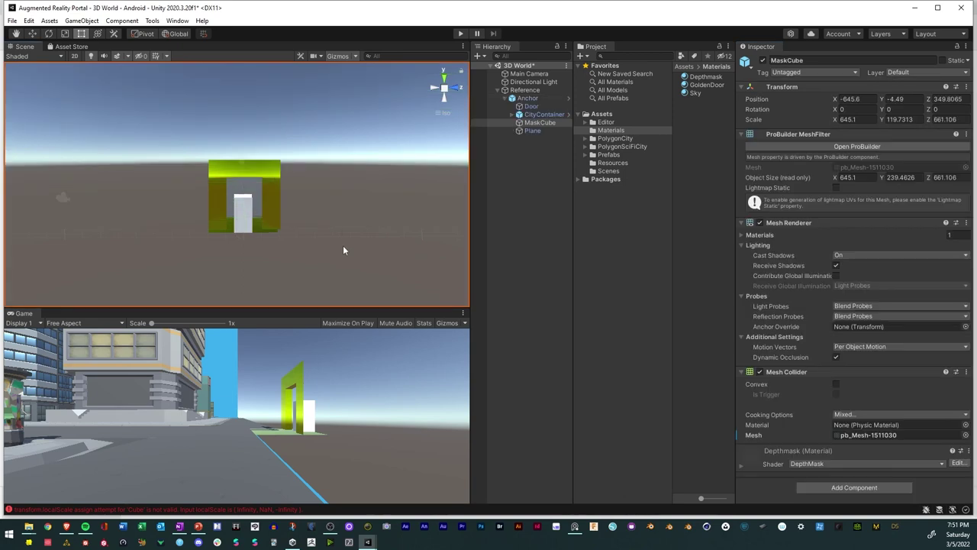
{"action": "scroll", "coordinate": [345, 232], "scroll_direction": "down", "scroll_amount": 5}
{"action": "mouse_move", "coordinate": [362, 217]}
{"action": "left_mouse_down", "text": "alt"}
{"action": "mouse_move", "coordinate": [315, 221]}
{"action": "mouse_move", "coordinate": [366, 229]}
{"action": "left_mouse_up", "text": "alt"}
{"action": "left_click", "coordinate": [12, 20]}
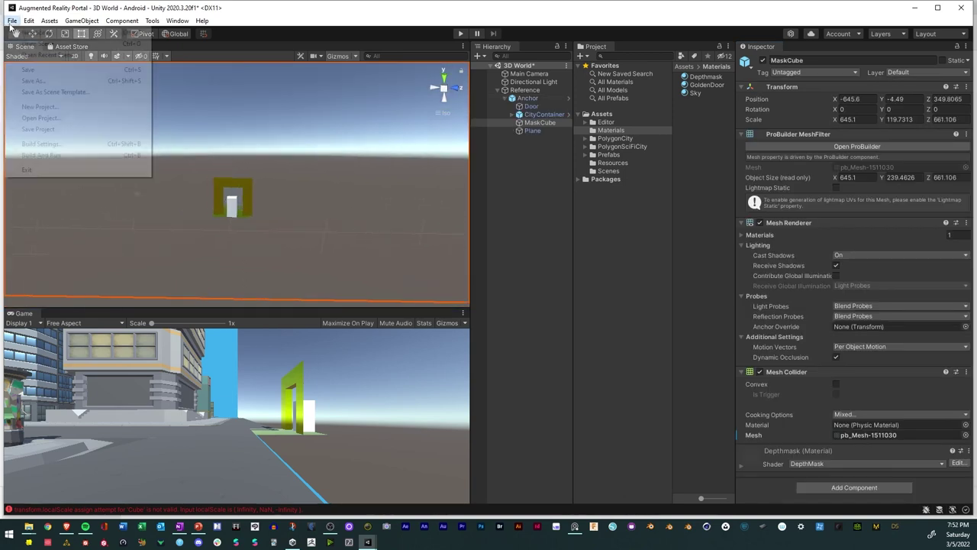
Save the 3D World scene with File > Save
{"action": "left_click", "coordinate": [25, 68]}
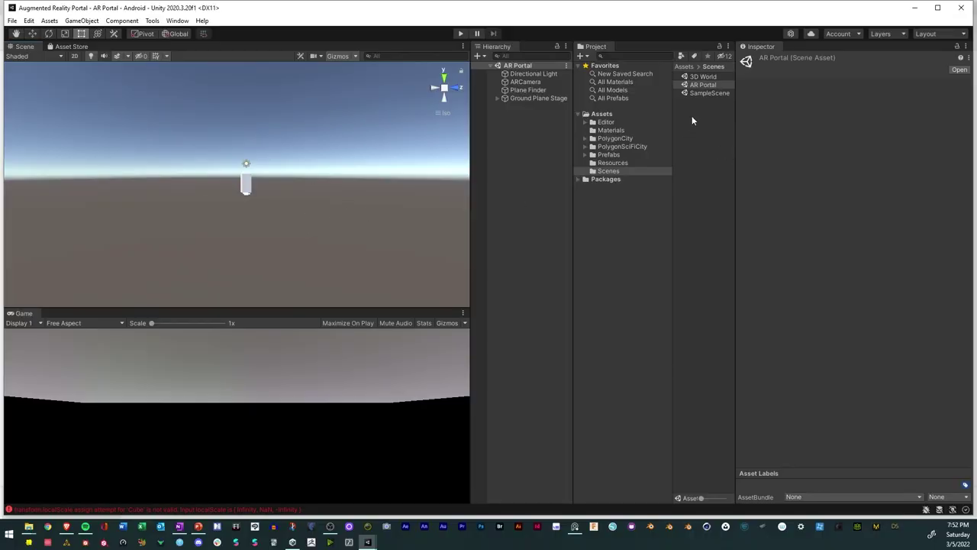
Drag the Anchor prefab from the Prefabs folder under Ground Plane Stage in the AR Portal hierarchy
{"action": "left_click", "coordinate": [600, 156]}
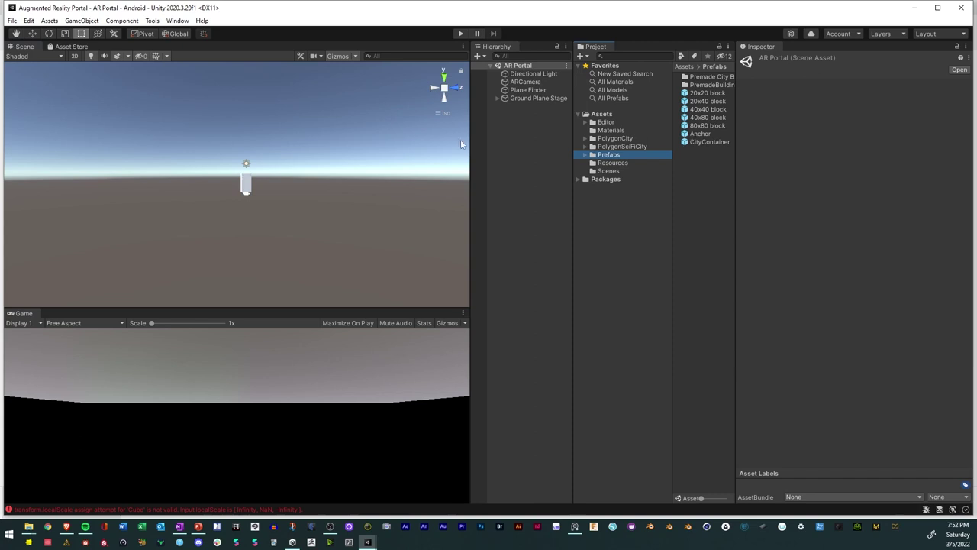
{"action": "left_click_drag", "start_coordinate": [208, 166], "coordinate": [306, 202], "text": "alt"}
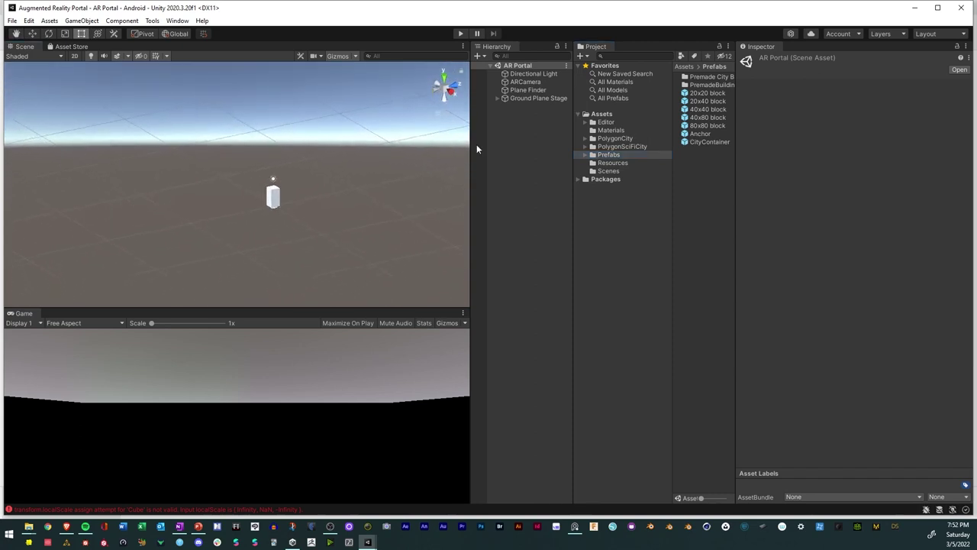
{"action": "left_click", "coordinate": [498, 99]}
{"action": "left_click", "coordinate": [697, 134]}
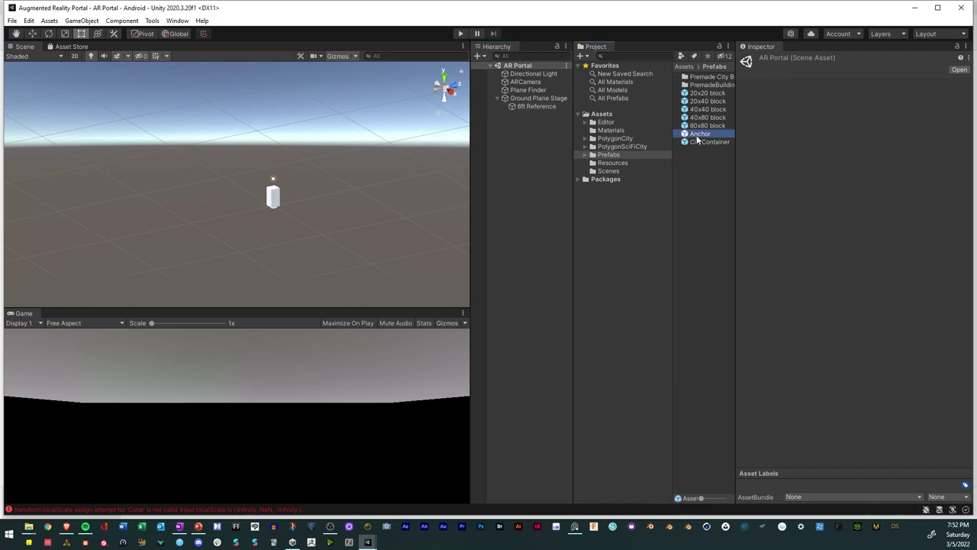
{"action": "mouse_move", "coordinate": [698, 135]}
{"action": "left_mouse_down"}
{"action": "mouse_move", "coordinate": [274, 196]}
{"action": "mouse_move", "coordinate": [276, 211]}
{"action": "mouse_move", "coordinate": [261, 212]}
{"action": "mouse_move", "coordinate": [254, 192]}
{"action": "mouse_move", "coordinate": [235, 203]}
{"action": "mouse_move", "coordinate": [265, 216]}
{"action": "mouse_move", "coordinate": [300, 210]}
{"action": "mouse_move", "coordinate": [276, 167]}
{"action": "mouse_move", "coordinate": [284, 147]}
{"action": "mouse_move", "coordinate": [272, 178]}
{"action": "mouse_move", "coordinate": [204, 223]}
{"action": "mouse_move", "coordinate": [198, 195]}
{"action": "mouse_move", "coordinate": [425, 157]}
{"action": "mouse_move", "coordinate": [530, 101]}
{"action": "left_mouse_up"}
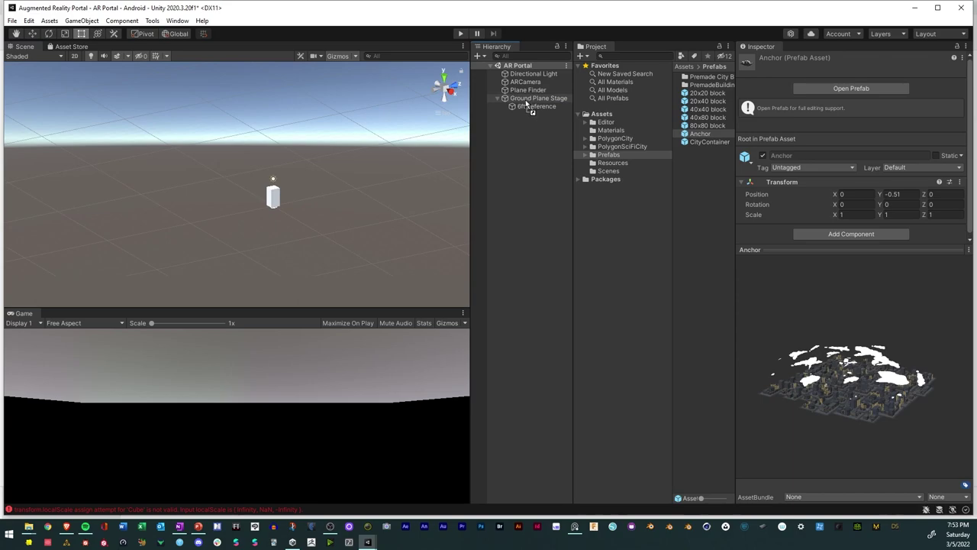
{"action": "left_click_drag", "start_coordinate": [525, 100], "coordinate": [527, 101]}
Set the Anchor's Position Y to 0 so it rests on the ground
{"action": "scroll", "coordinate": [300, 202], "scroll_direction": "up", "scroll_amount": 6}
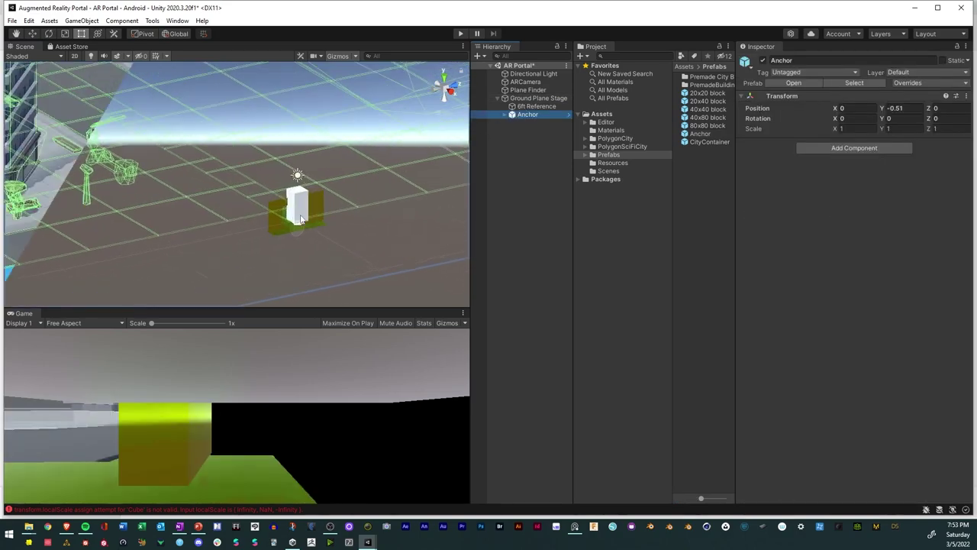
{"action": "mouse_move", "coordinate": [305, 206]}
{"action": "left_mouse_down", "text": "alt"}
{"action": "mouse_move", "coordinate": [286, 169]}
{"action": "mouse_move", "coordinate": [297, 202]}
{"action": "left_mouse_up", "text": "alt"}
{"action": "scroll", "coordinate": [297, 201], "scroll_direction": "up", "scroll_amount": 4}
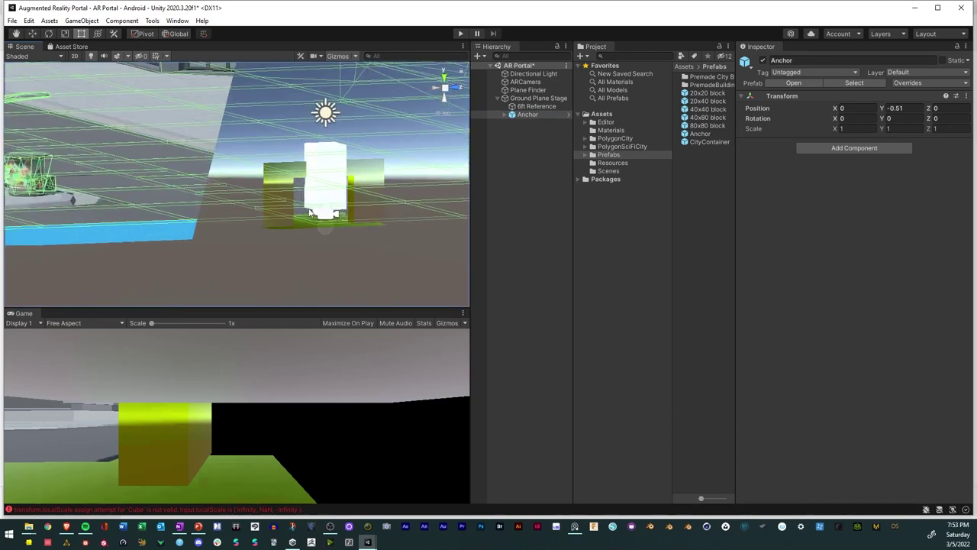
{"action": "left_click", "coordinate": [506, 115]}
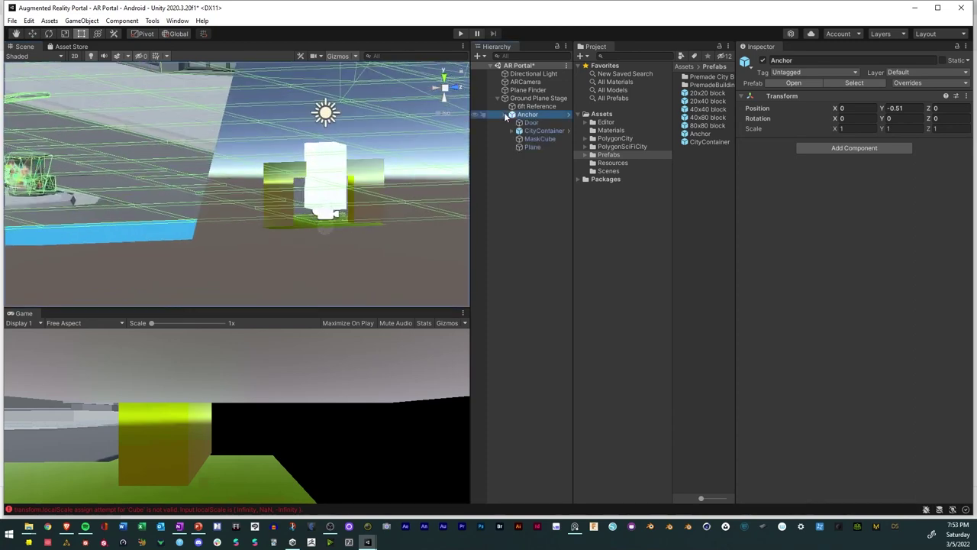
{"action": "left_click", "coordinate": [509, 116]}
{"action": "left_click", "coordinate": [506, 116]}
{"action": "left_click", "coordinate": [32, 34]}
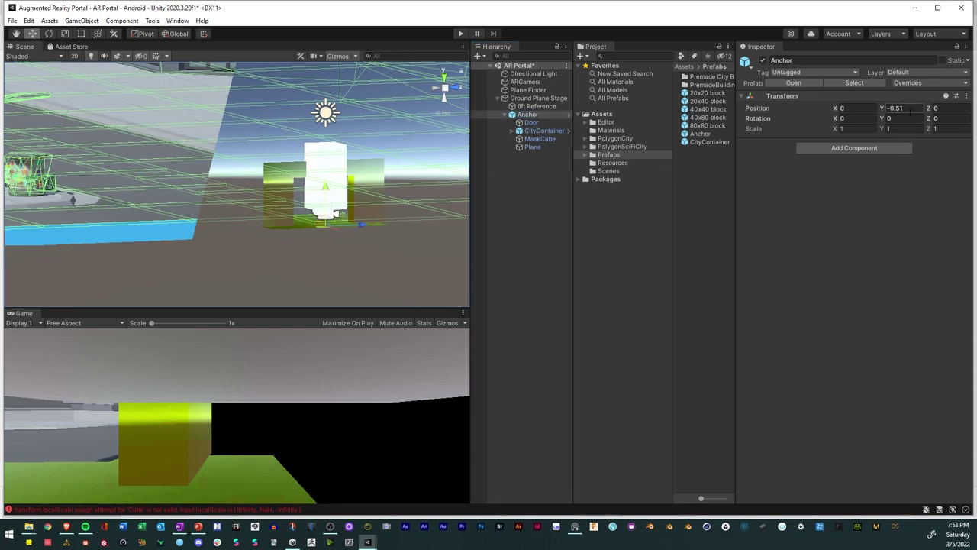
{"action": "type", "text": "0"}
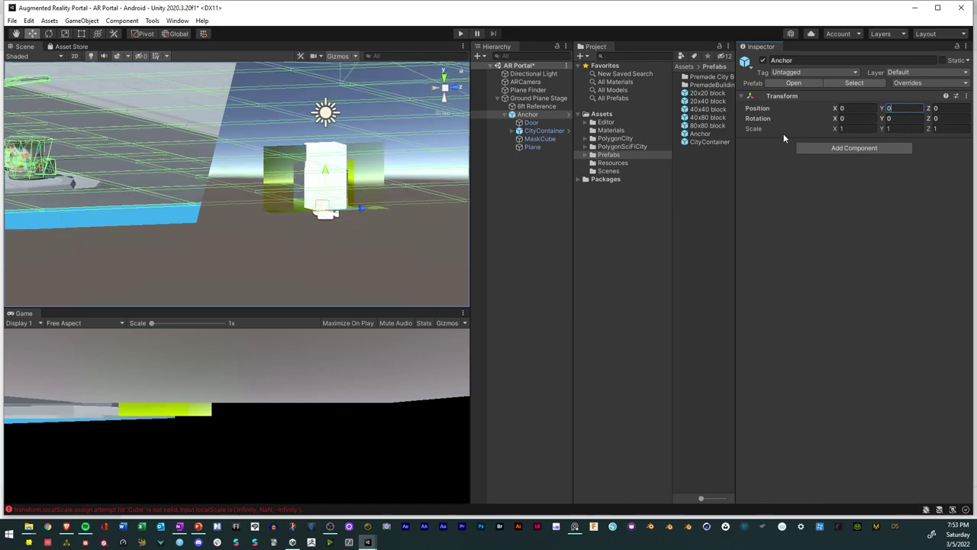
Scale the Anchor uniformly to 1.5343 and slide it along X to 0.71
{"action": "mouse_move", "coordinate": [308, 206]}
{"action": "left_mouse_down", "text": "alt"}
{"action": "mouse_move", "coordinate": [336, 212]}
{"action": "mouse_move", "coordinate": [317, 207]}
{"action": "left_mouse_up", "text": "alt"}
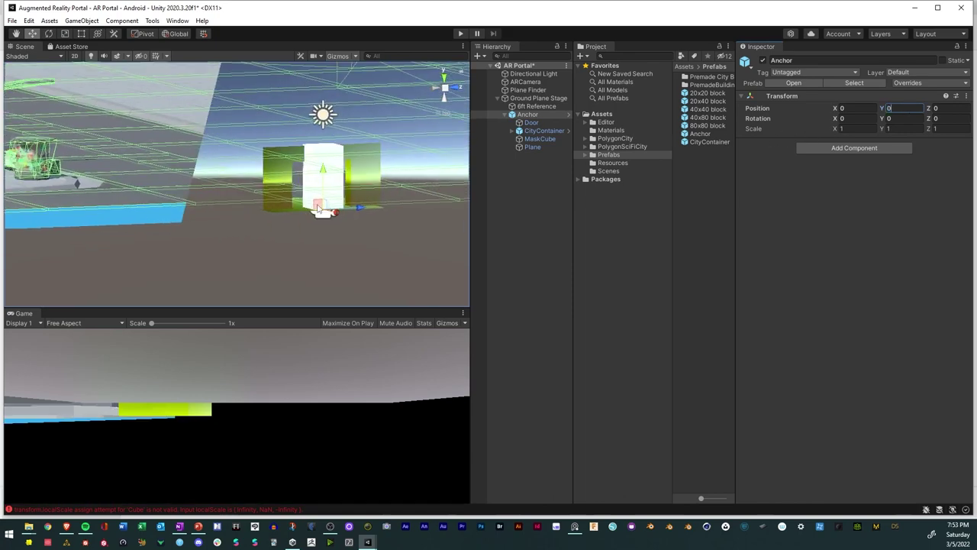
{"action": "left_click", "coordinate": [65, 34]}
{"action": "left_click_drag", "start_coordinate": [324, 212], "coordinate": [350, 210]}
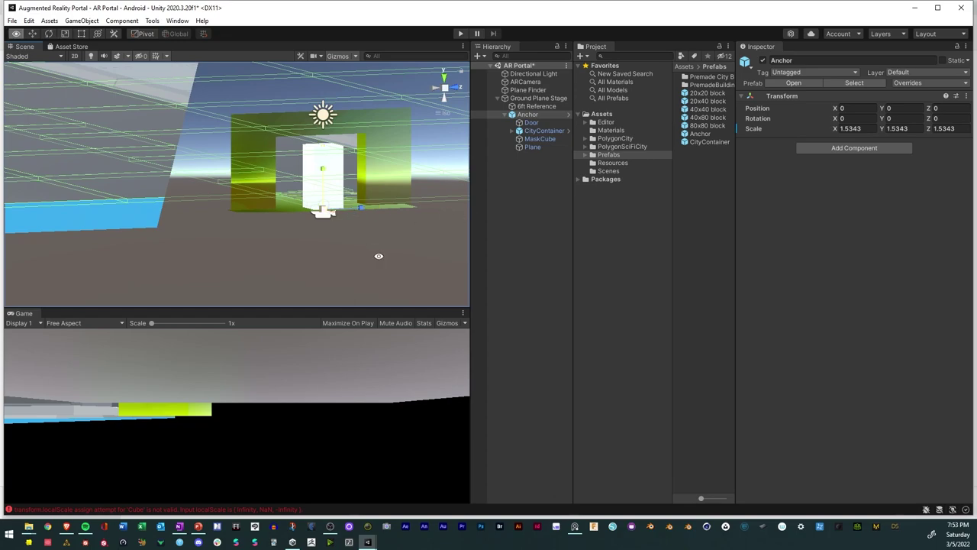
{"action": "left_click_drag", "start_coordinate": [379, 257], "coordinate": [403, 309], "text": "alt"}
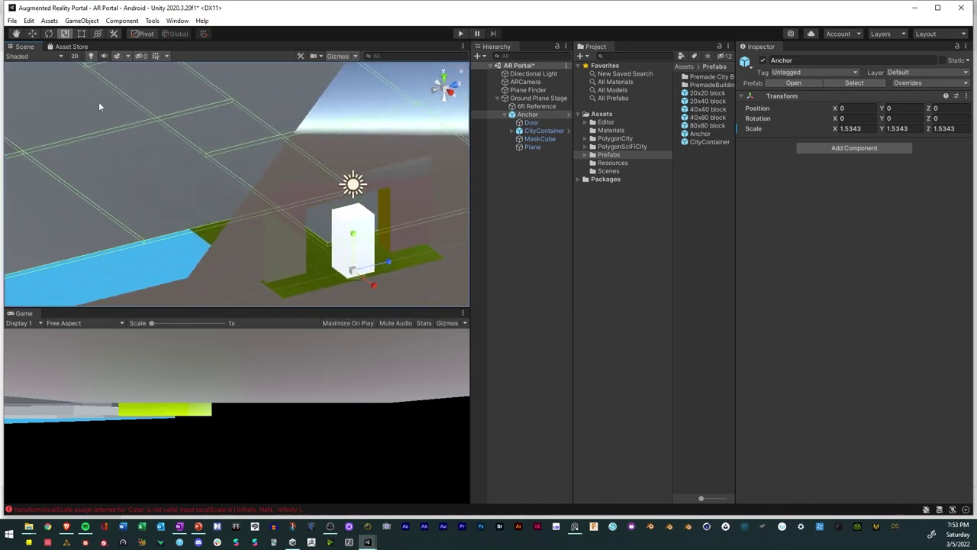
{"action": "left_click", "coordinate": [35, 35]}
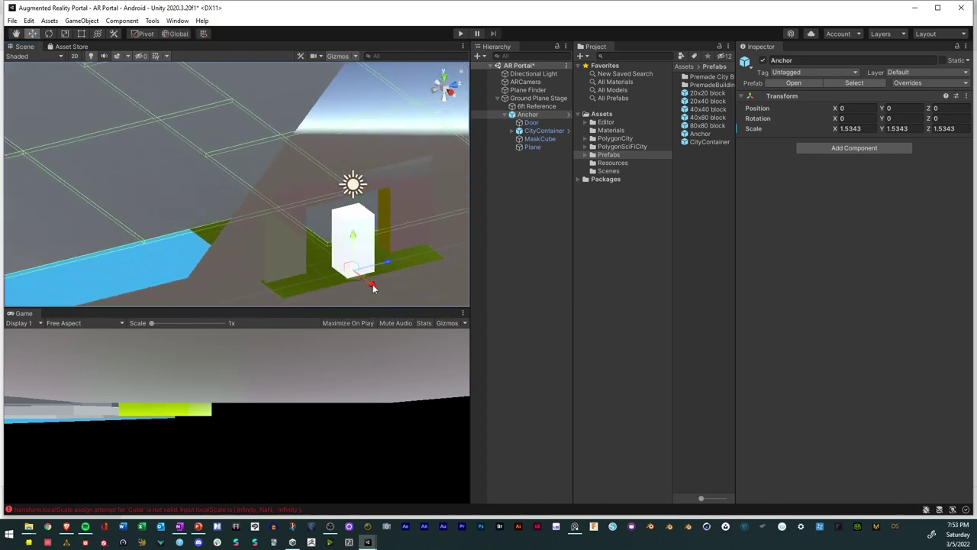
{"action": "left_click_drag", "start_coordinate": [374, 287], "coordinate": [385, 290]}
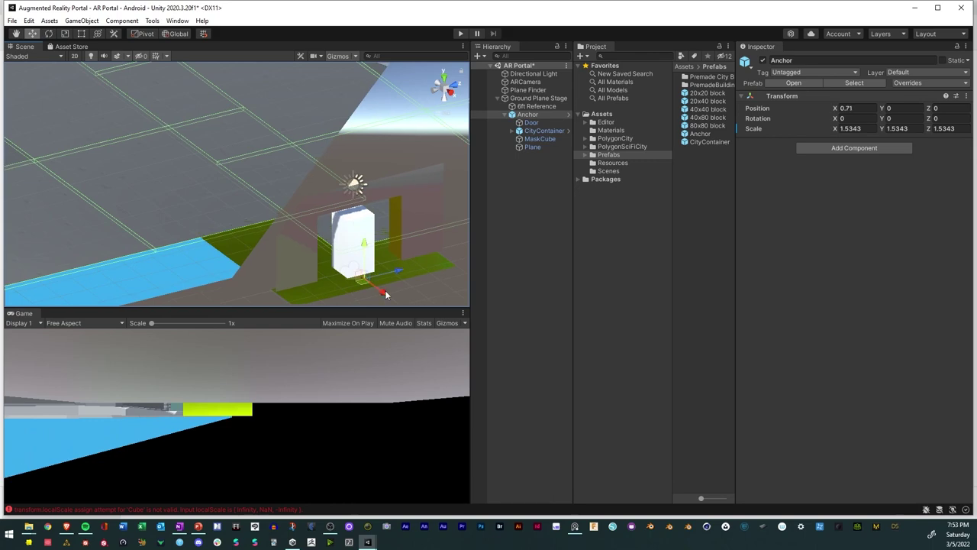
{"action": "left_click_drag", "start_coordinate": [303, 223], "coordinate": [534, 153], "text": "alt"}
Disable the 6ft Reference object, collapse Anchor, and save the AR Portal scene
{"action": "left_click", "coordinate": [540, 106]}
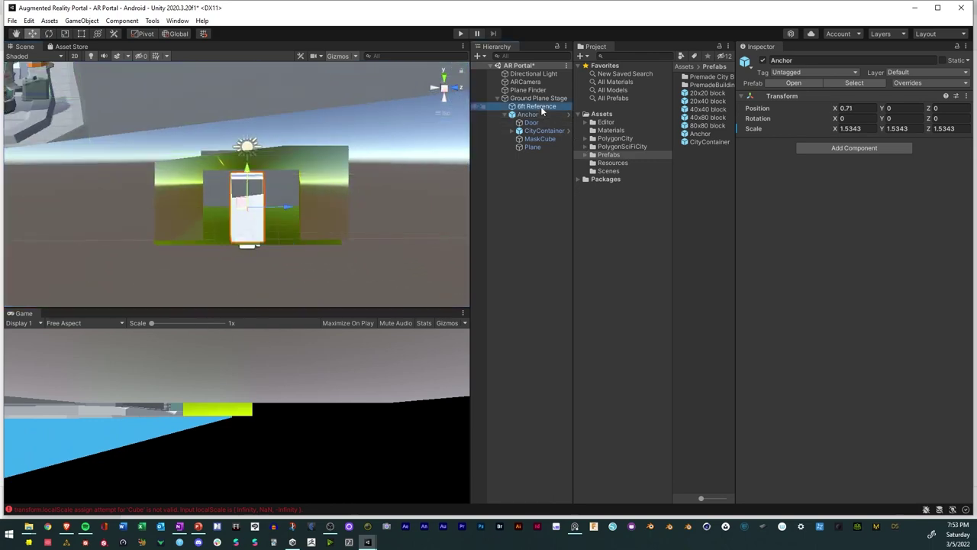
{"action": "left_click", "coordinate": [762, 61]}
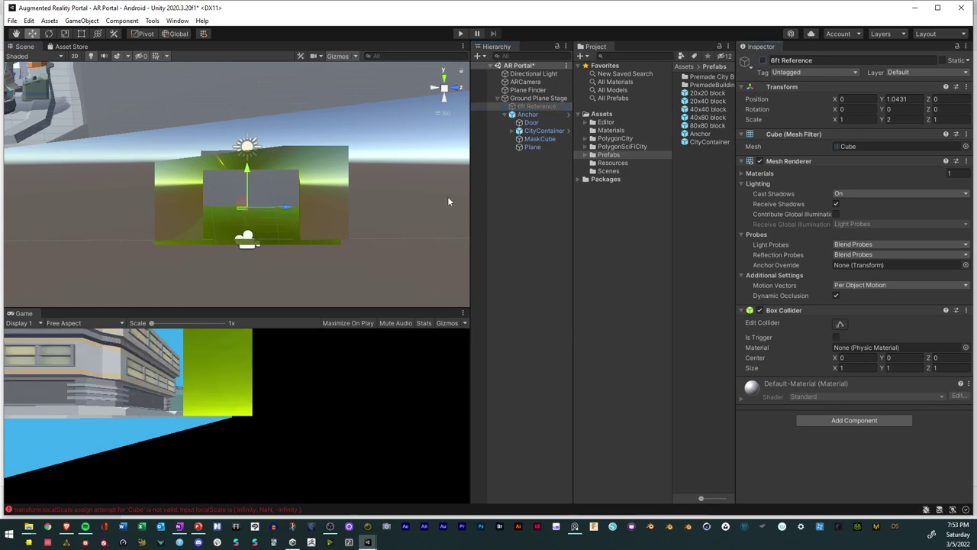
{"action": "left_click_drag", "start_coordinate": [447, 202], "coordinate": [347, 237], "text": "alt"}
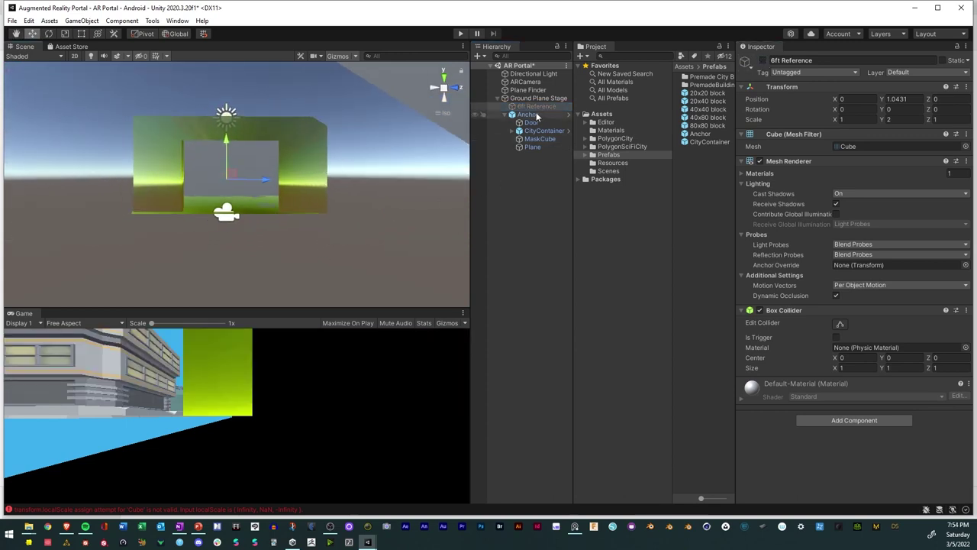
{"action": "left_click", "coordinate": [504, 114]}
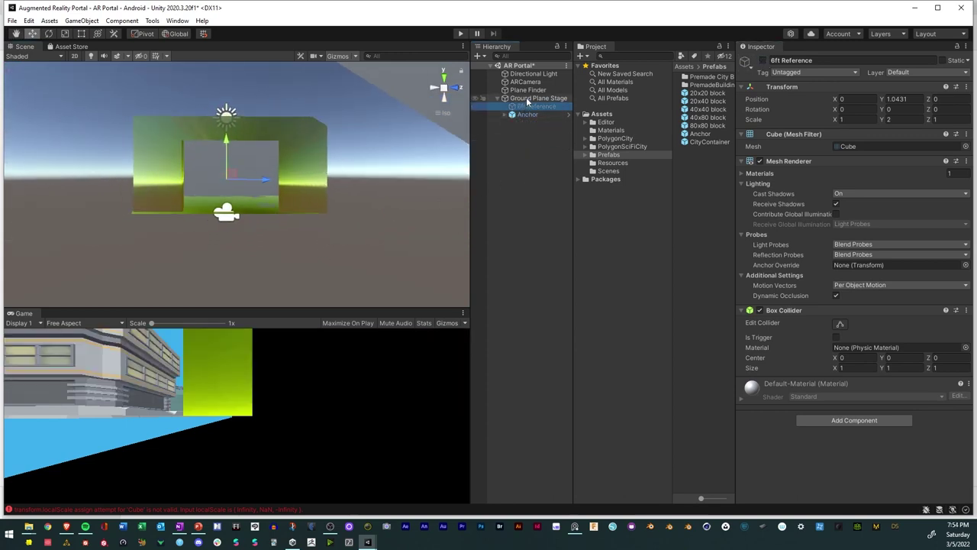
{"action": "left_click", "coordinate": [12, 21]}
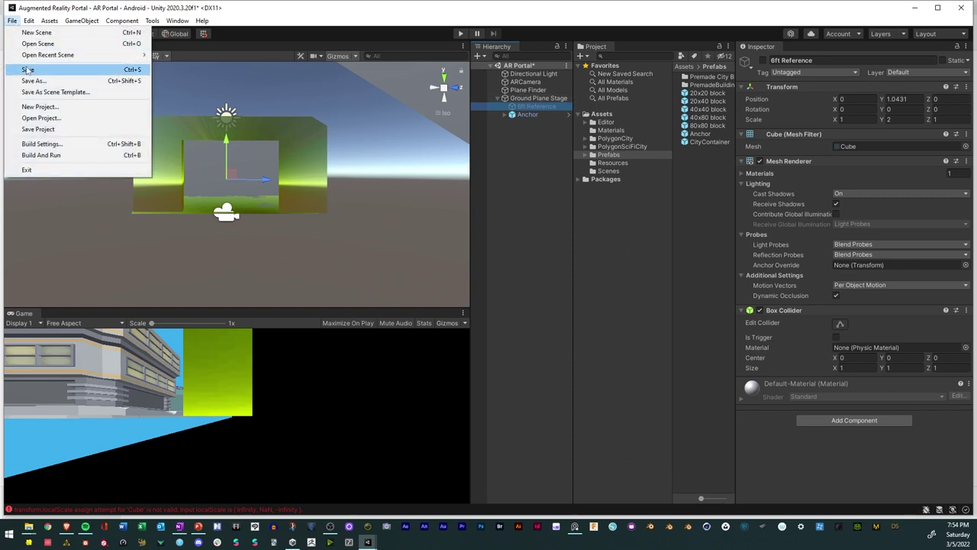
{"action": "left_click", "coordinate": [28, 69]}
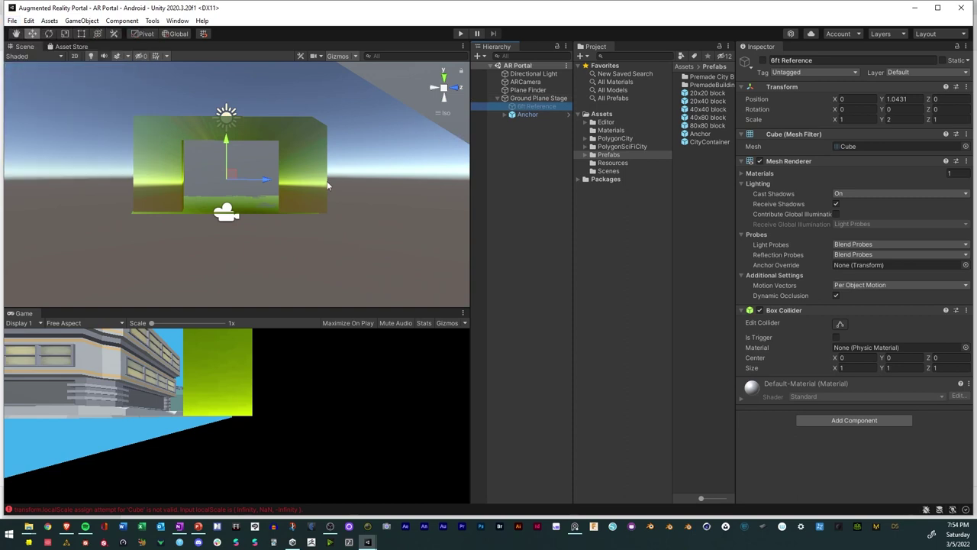
Toggle 6ft Reference back on and off again, then save the AR Portal scene once more
{"action": "right_click_drag", "start_coordinate": [328, 185], "coordinate": [419, 216]}
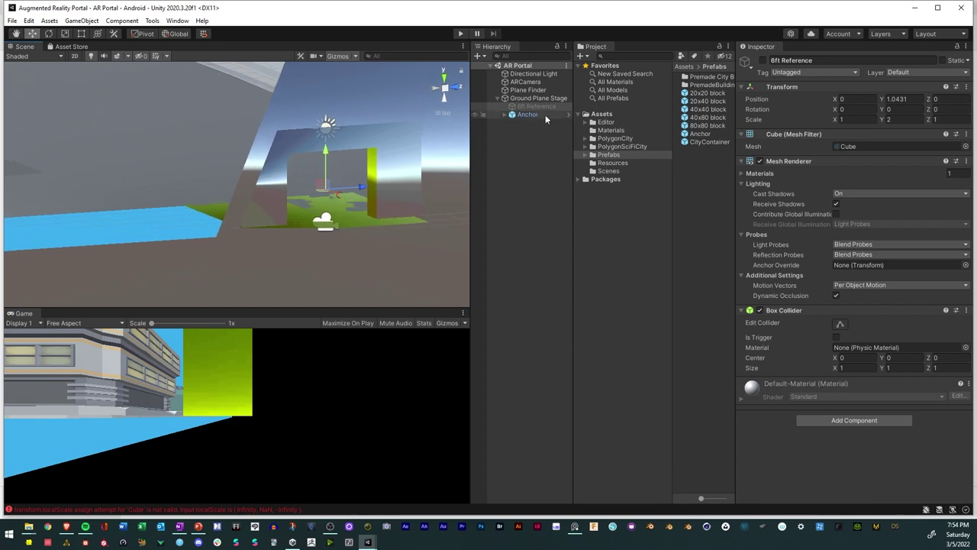
{"action": "left_click", "coordinate": [763, 60]}
{"action": "right_click_drag", "start_coordinate": [410, 222], "coordinate": [279, 231]}
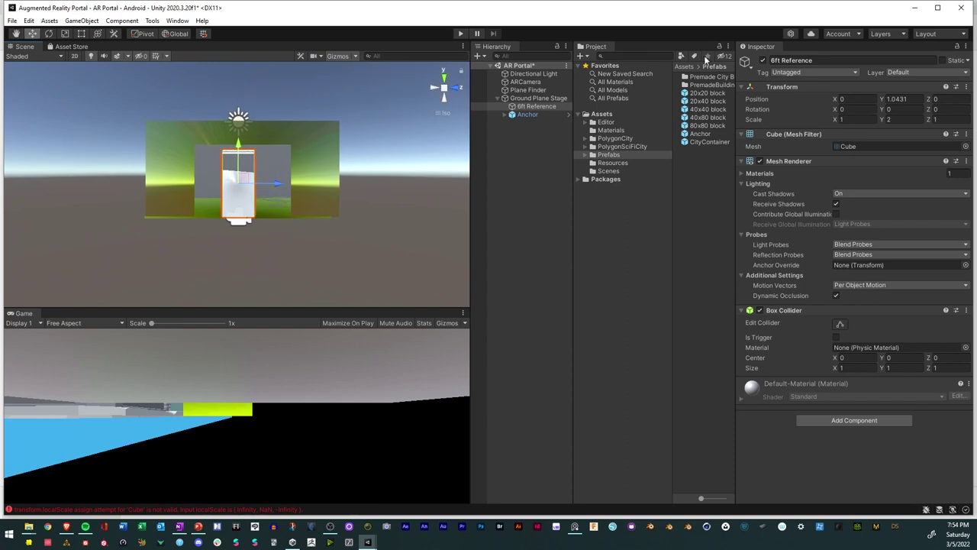
{"action": "left_click", "coordinate": [762, 60]}
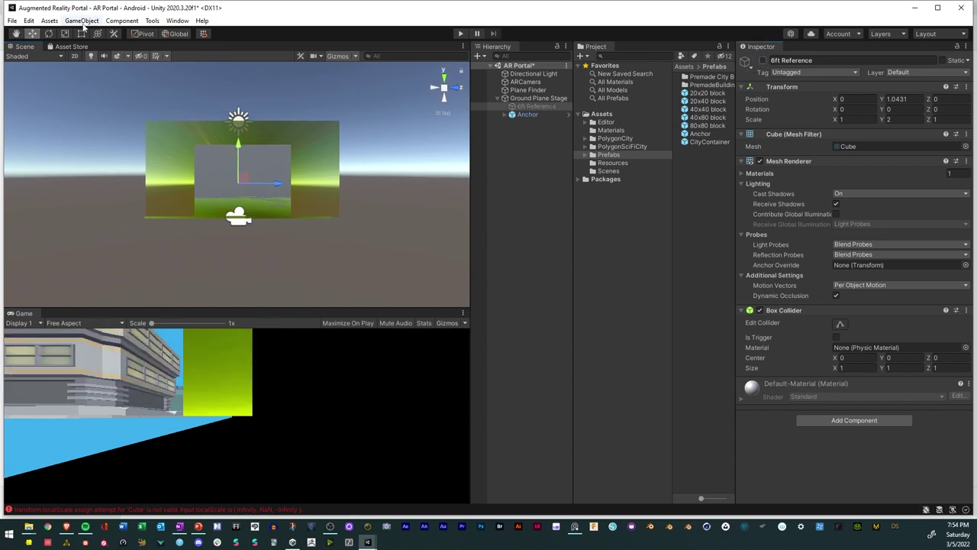
{"action": "left_click", "coordinate": [12, 21]}
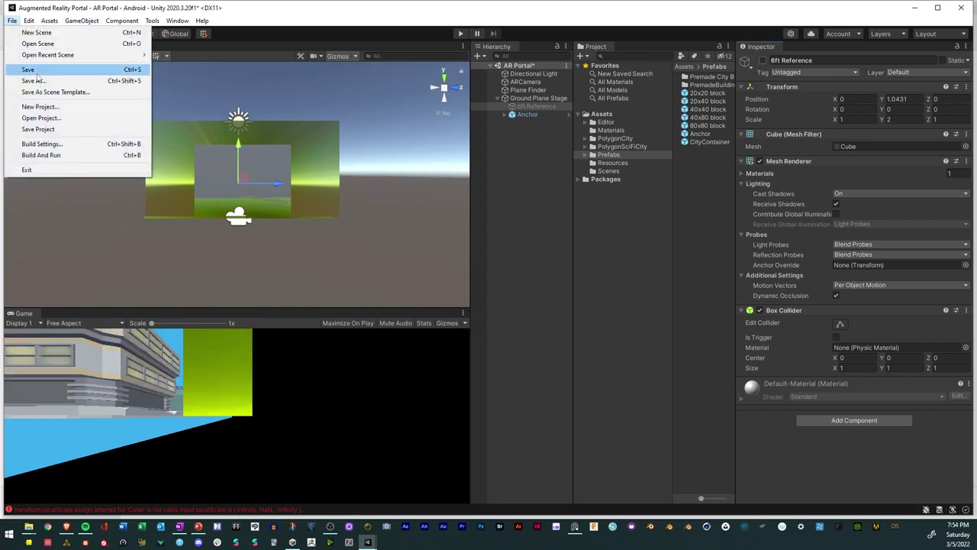
{"action": "left_click", "coordinate": [34, 71]}
{"action": "scroll", "coordinate": [388, 260], "scroll_direction": "down", "scroll_amount": 1}
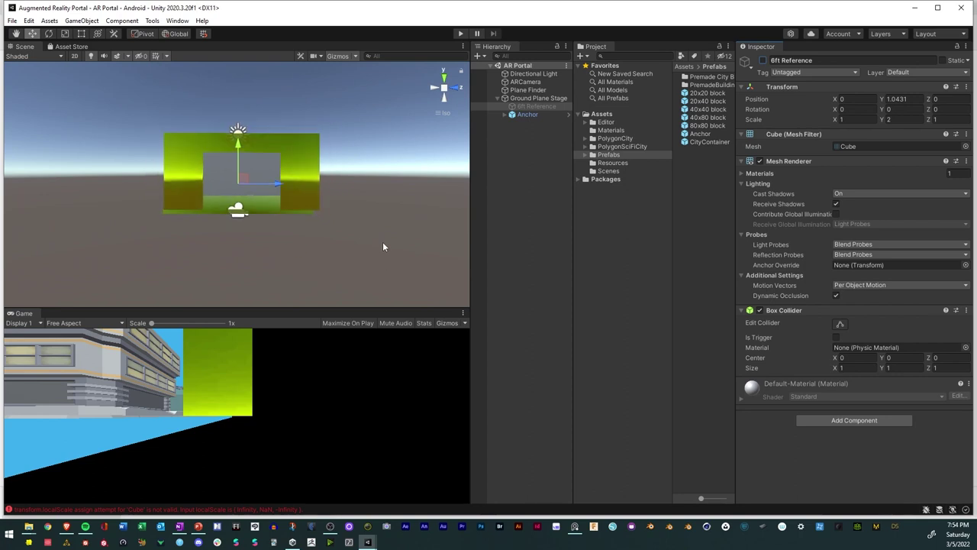
{"action": "scroll", "coordinate": [380, 238], "scroll_direction": "up", "scroll_amount": 3}
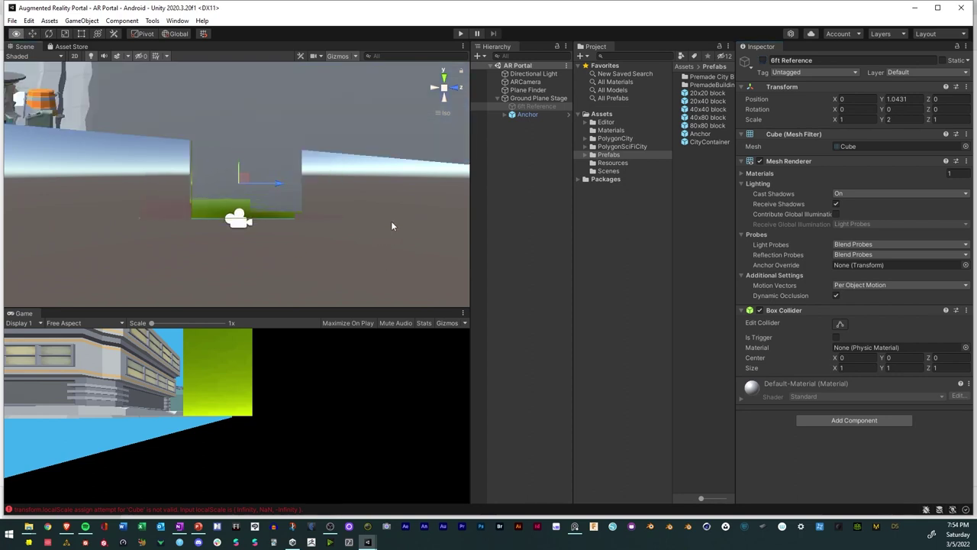
{"action": "right_click_drag", "start_coordinate": [390, 220], "coordinate": [500, 176]}
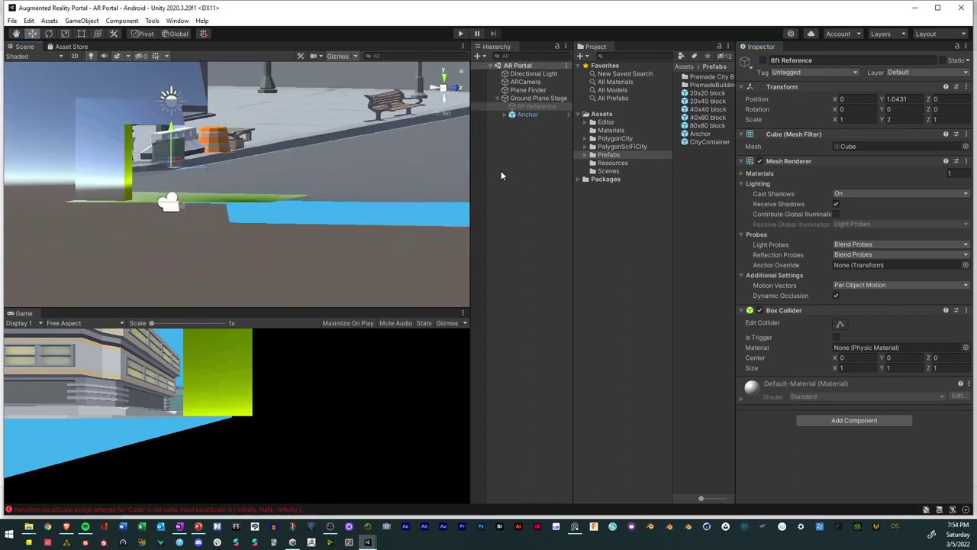
Inspect the Ground Plane Stage hierarchy and the Anchor object near the green portal
{"action": "left_click", "coordinate": [498, 99]}
{"action": "left_click", "coordinate": [498, 99]}
{"action": "left_click", "coordinate": [524, 100]}
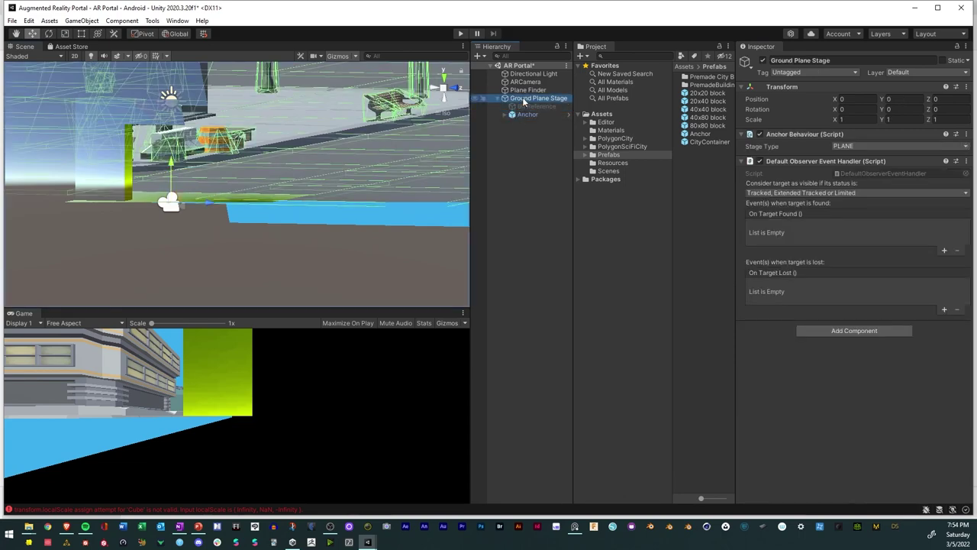
{"action": "mouse_move", "coordinate": [226, 235]}
{"action": "right_mouse_down"}
{"action": "mouse_move", "coordinate": [270, 230]}
{"action": "mouse_move", "coordinate": [231, 237]}
{"action": "right_mouse_up"}
{"action": "left_click", "coordinate": [265, 271]}
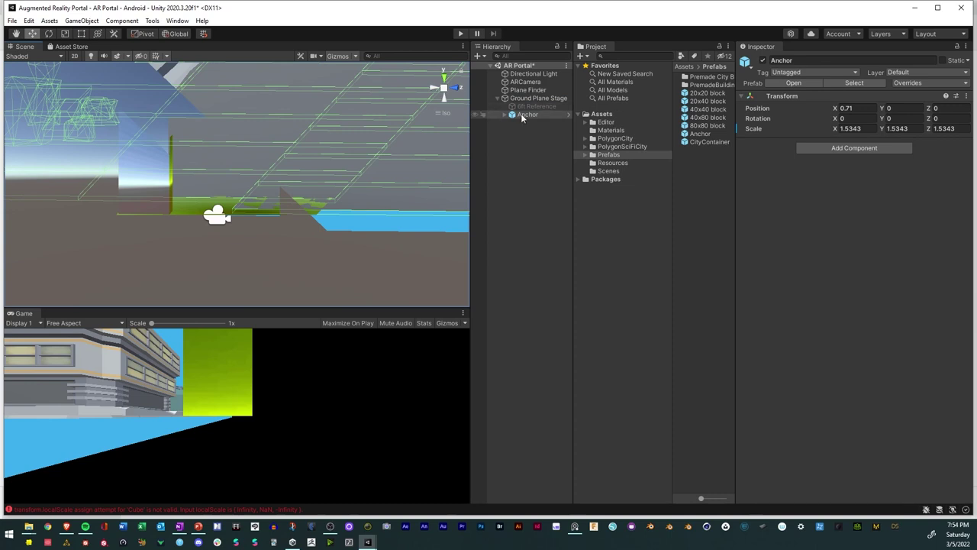
From the ARCamera's Vuforia Engine configuration, request a new App License Key online
{"action": "left_click", "coordinate": [528, 73]}
{"action": "left_click", "coordinate": [527, 82]}
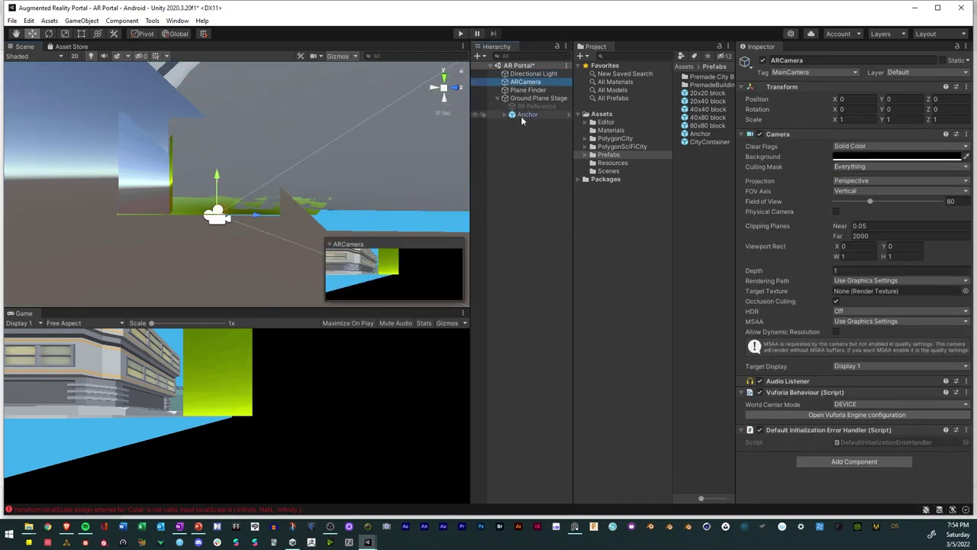
{"action": "left_click_drag", "start_coordinate": [521, 116], "coordinate": [526, 84]}
{"action": "left_click", "coordinate": [526, 83]}
{"action": "left_click", "coordinate": [809, 414]}
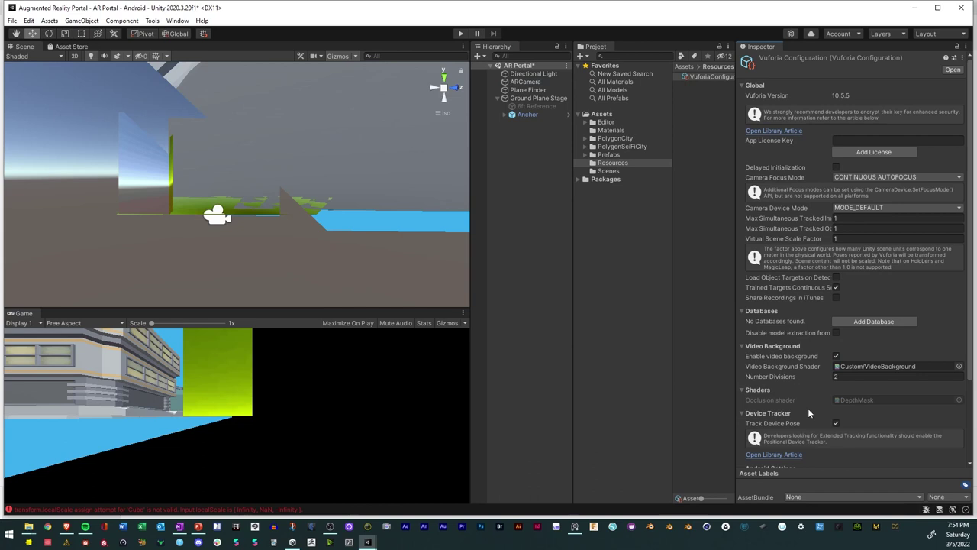
{"action": "left_click", "coordinate": [859, 151]}
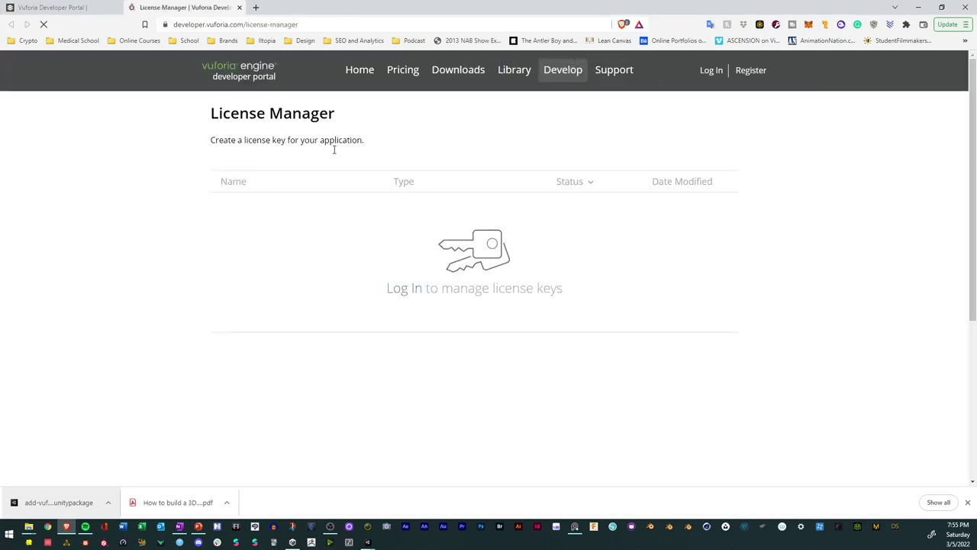
Log in to the Vuforia developer account with the saved credentials
{"action": "left_click", "coordinate": [706, 71]}
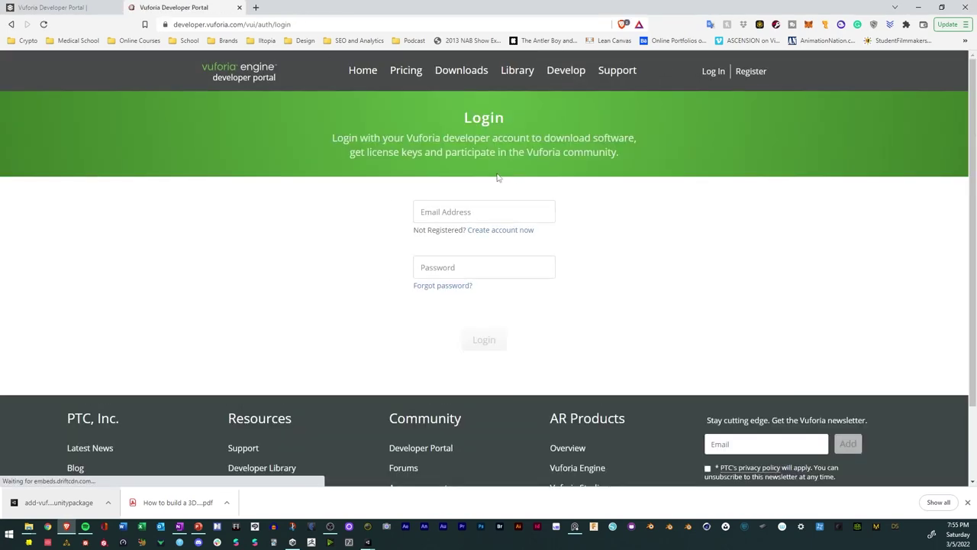
{"action": "left_click", "coordinate": [460, 212]}
{"action": "left_click", "coordinate": [465, 238]}
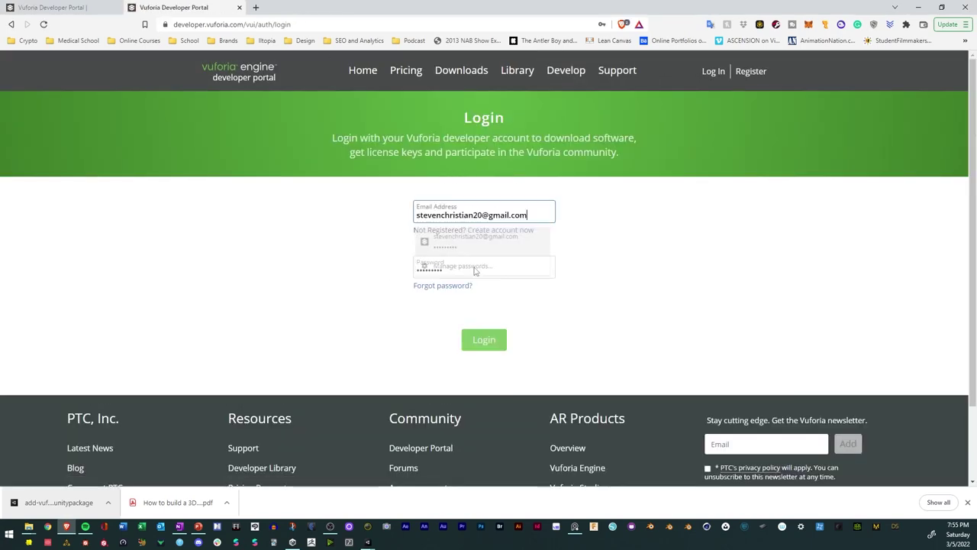
{"action": "left_click", "coordinate": [484, 340]}
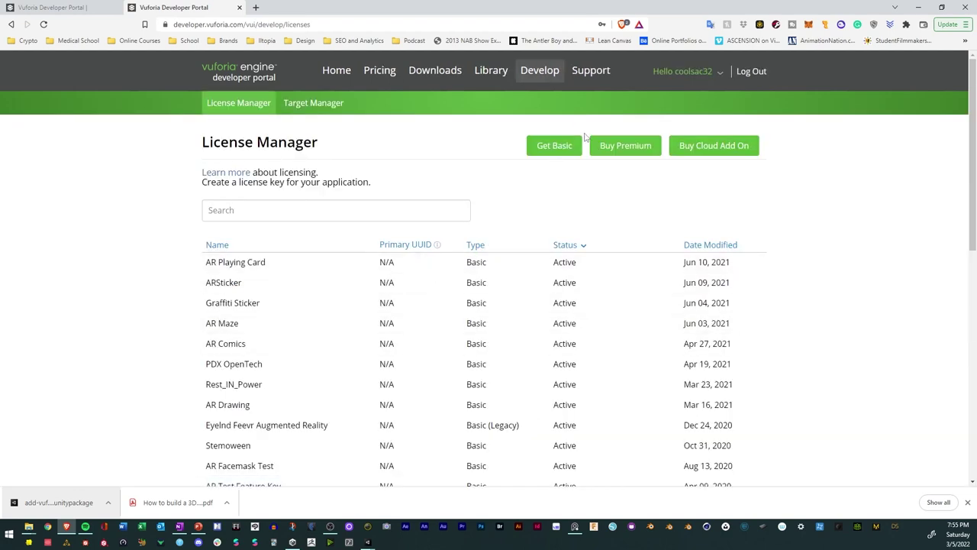
Create a Basic license named 'AR Portal' and copy its license key
{"action": "left_click", "coordinate": [542, 152]}
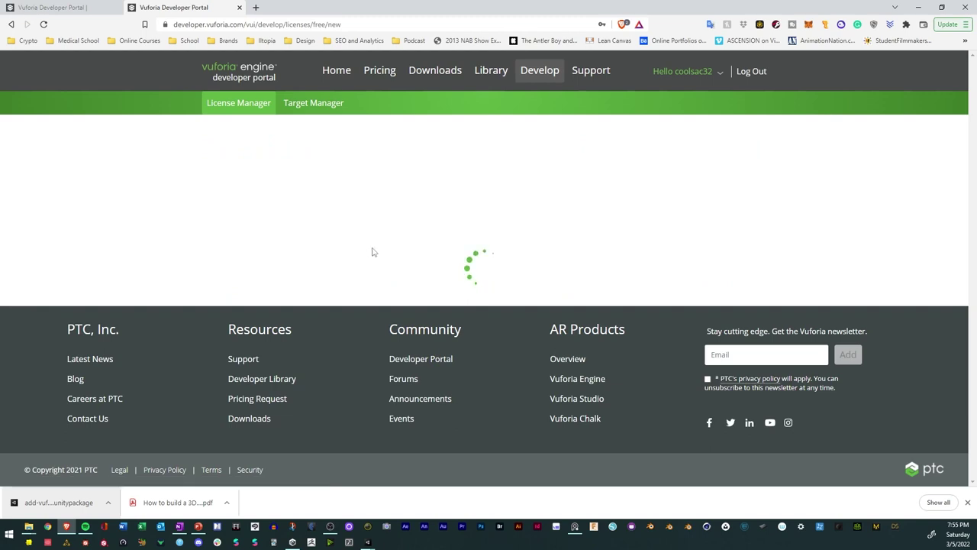
{"action": "left_click", "coordinate": [277, 190]}
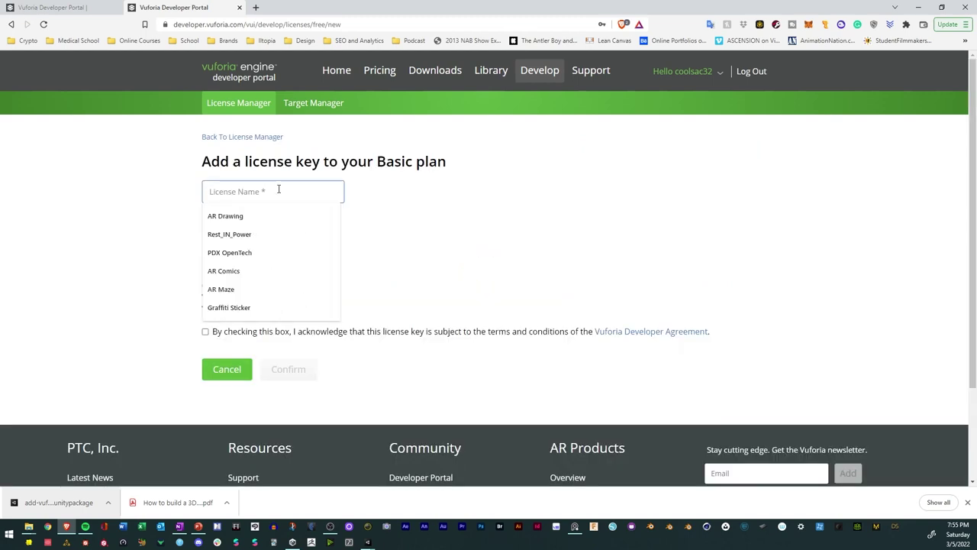
{"action": "type", "text": "AR Portal"}
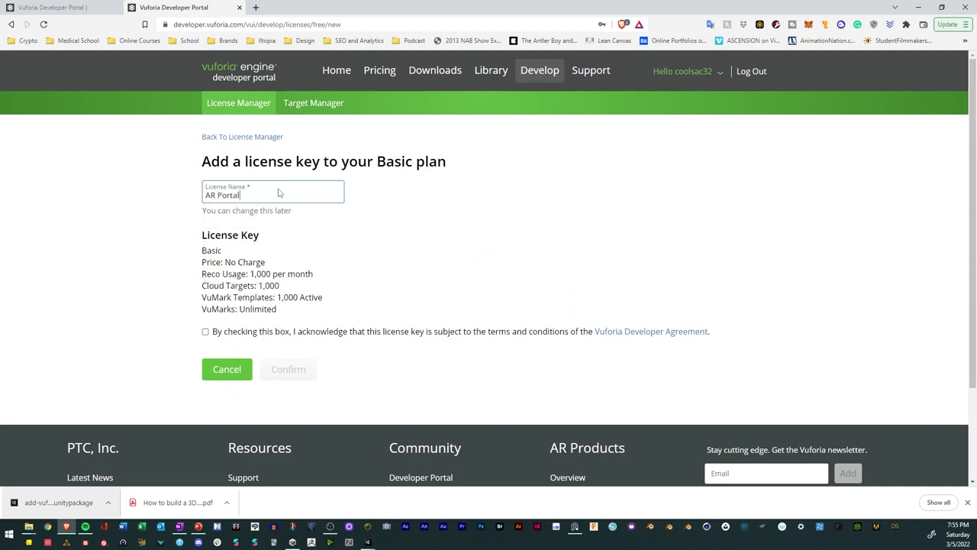
{"action": "left_click", "coordinate": [206, 333]}
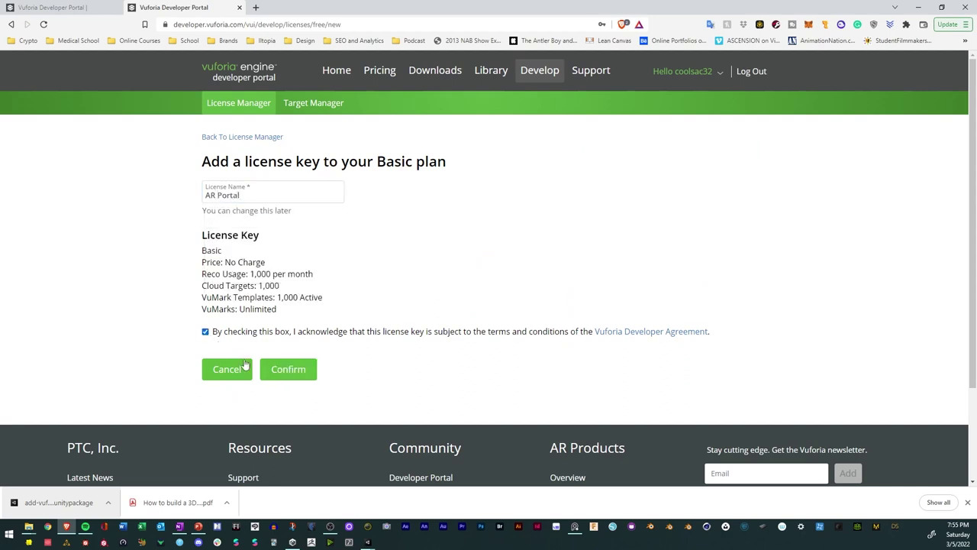
{"action": "left_click", "coordinate": [284, 369]}
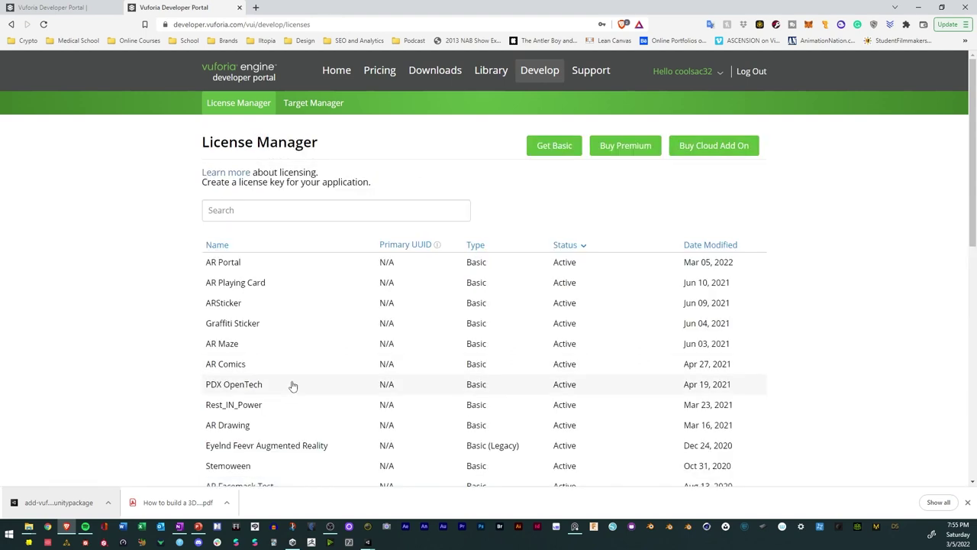
{"action": "left_click", "coordinate": [266, 263]}
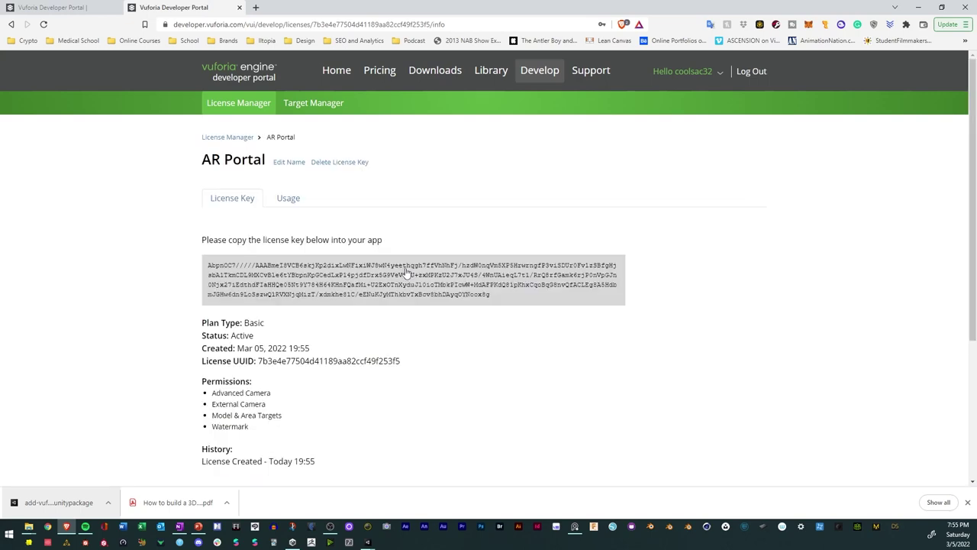
{"action": "left_click", "coordinate": [417, 283]}
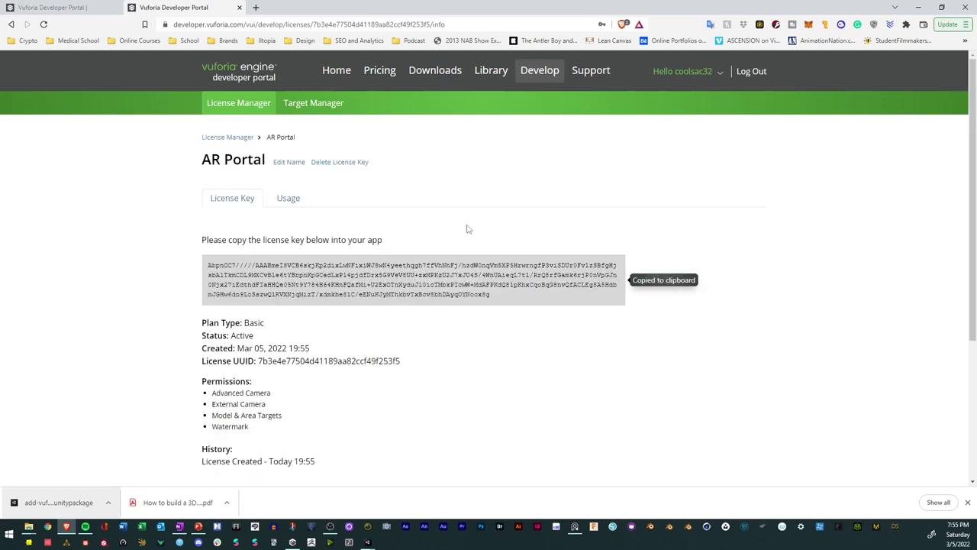
{"action": "left_click", "coordinate": [918, 7]}
Paste the copied key into the App License Key field and save the scene
{"action": "left_click", "coordinate": [851, 138]}
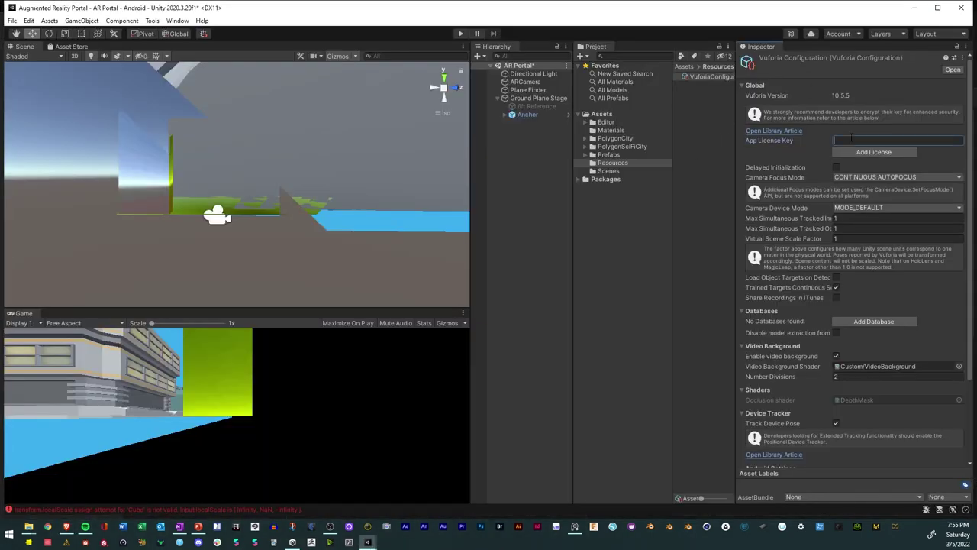
{"action": "key", "text": "ctrl+v"}
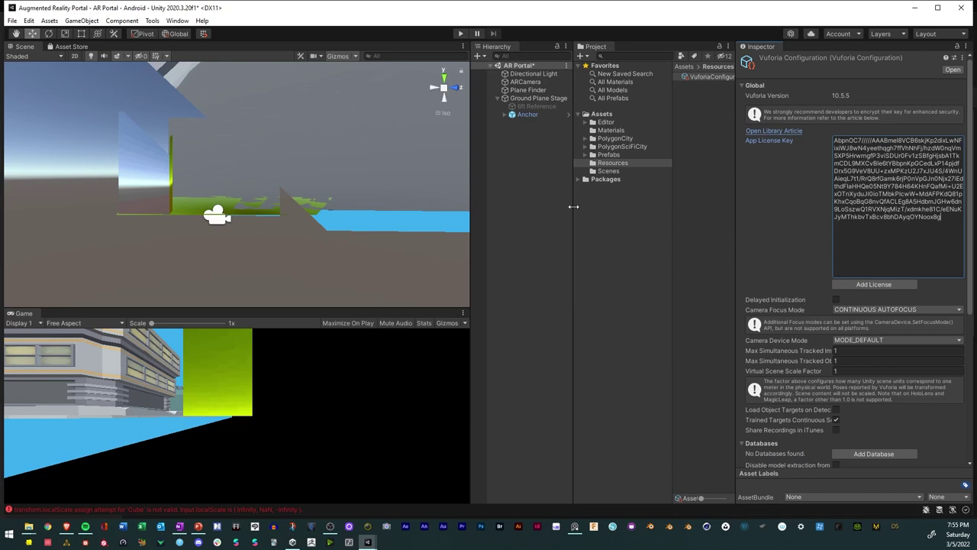
{"action": "left_click", "coordinate": [12, 20]}
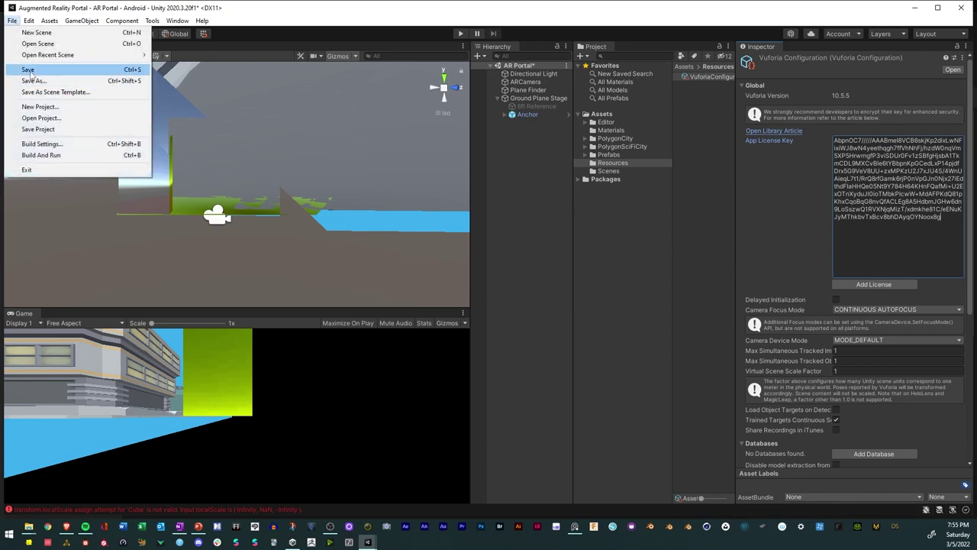
{"action": "left_click", "coordinate": [19, 68]}
Save the whole project and orbit and zoom the Scene view to check the portal
{"action": "left_click", "coordinate": [12, 21]}
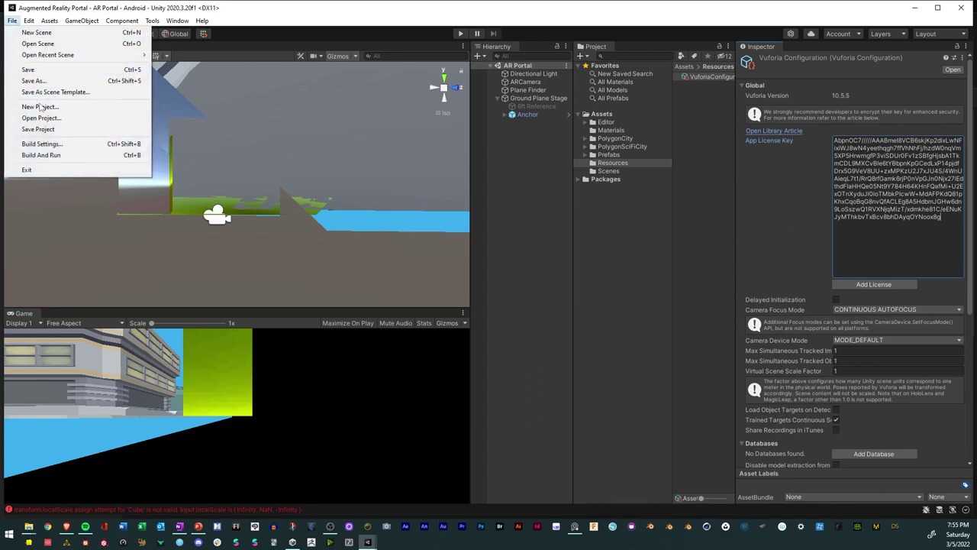
{"action": "left_click", "coordinate": [38, 129]}
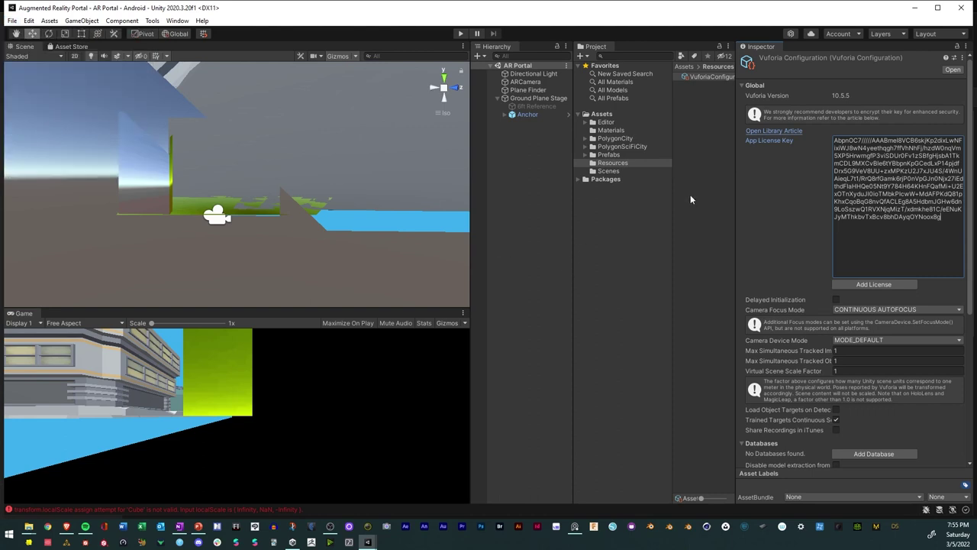
{"action": "right_click_drag", "start_coordinate": [446, 222], "coordinate": [365, 168]}
{"action": "scroll", "coordinate": [366, 167], "scroll_direction": "down", "scroll_amount": 6}
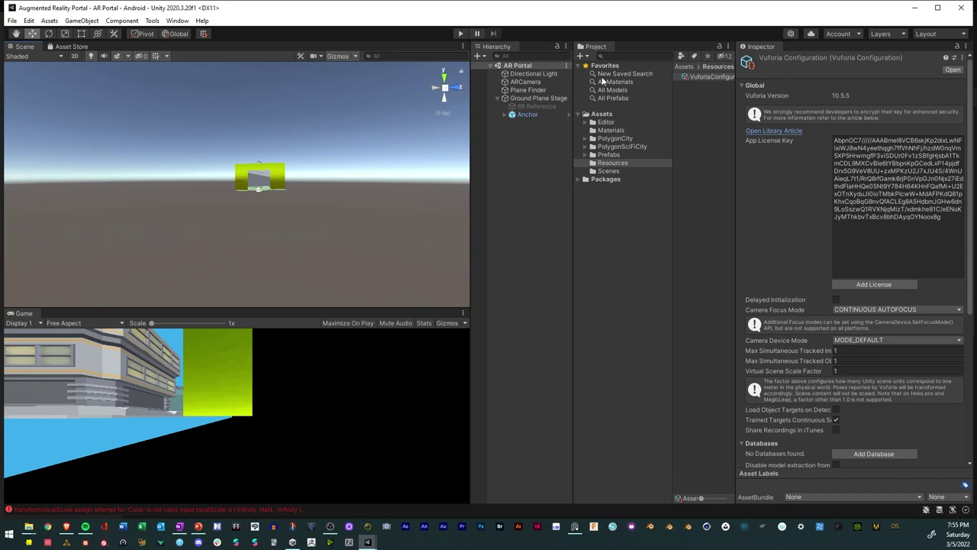
{"action": "left_click", "coordinate": [13, 20]}
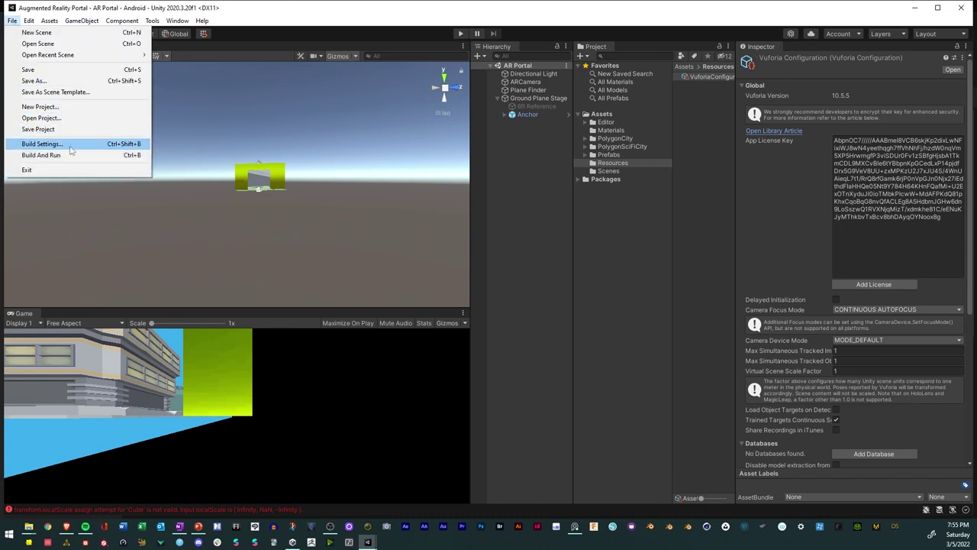
Add the open AR Portal scene to the build and save the Android APK as ARPortal_01 in the AR Portal folder
{"action": "left_click", "coordinate": [46, 143]}
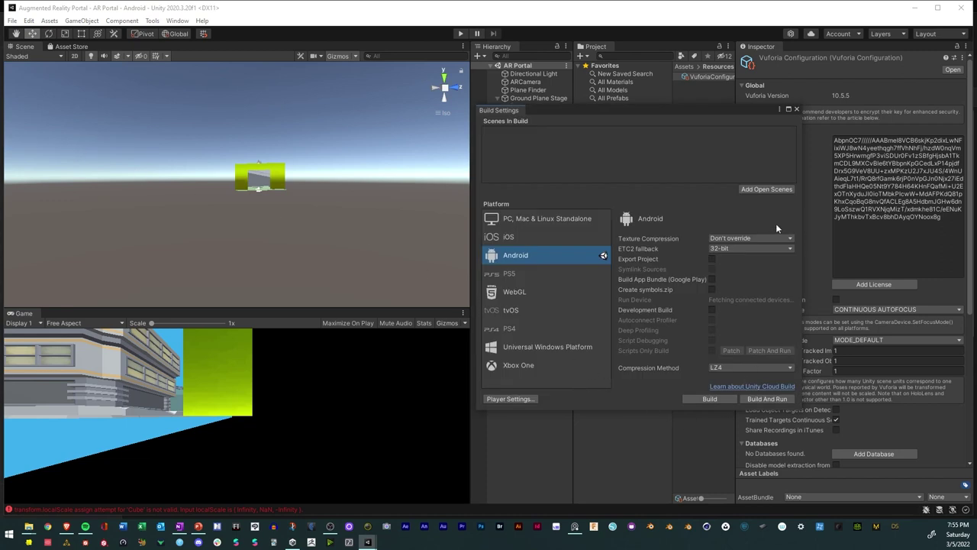
{"action": "left_click", "coordinate": [772, 189]}
{"action": "left_click", "coordinate": [707, 399]}
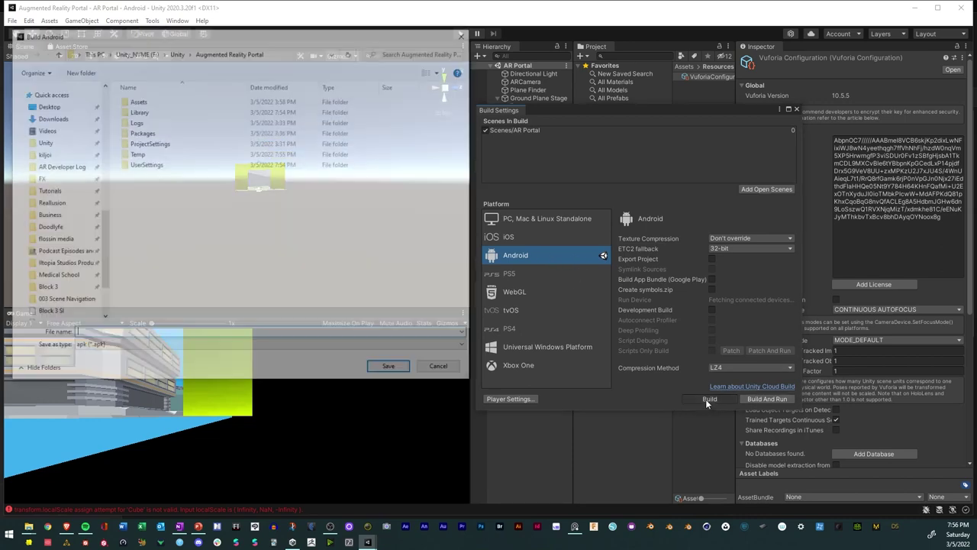
{"action": "scroll", "coordinate": [80, 207], "scroll_direction": "up", "scroll_amount": 5}
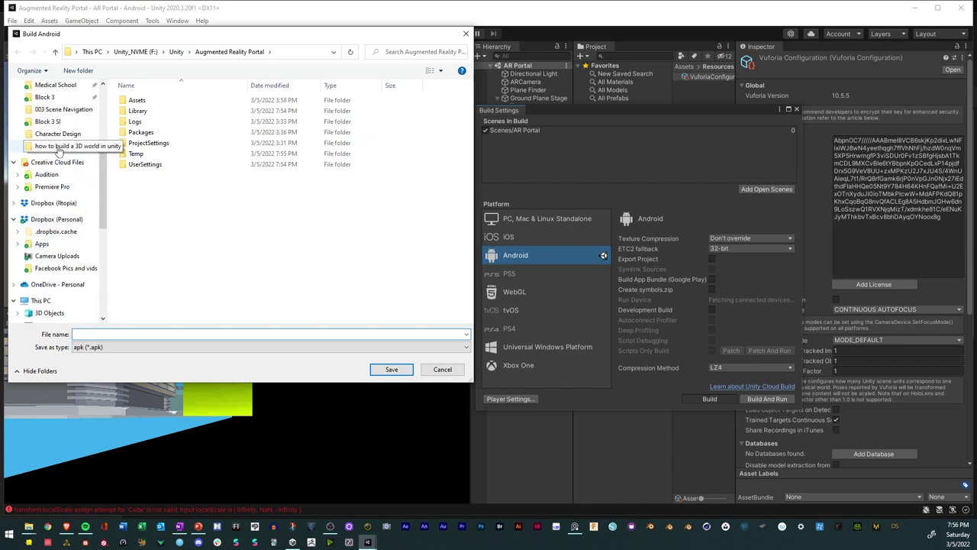
{"action": "left_click", "coordinate": [58, 149]}
{"action": "left_click", "coordinate": [179, 52]}
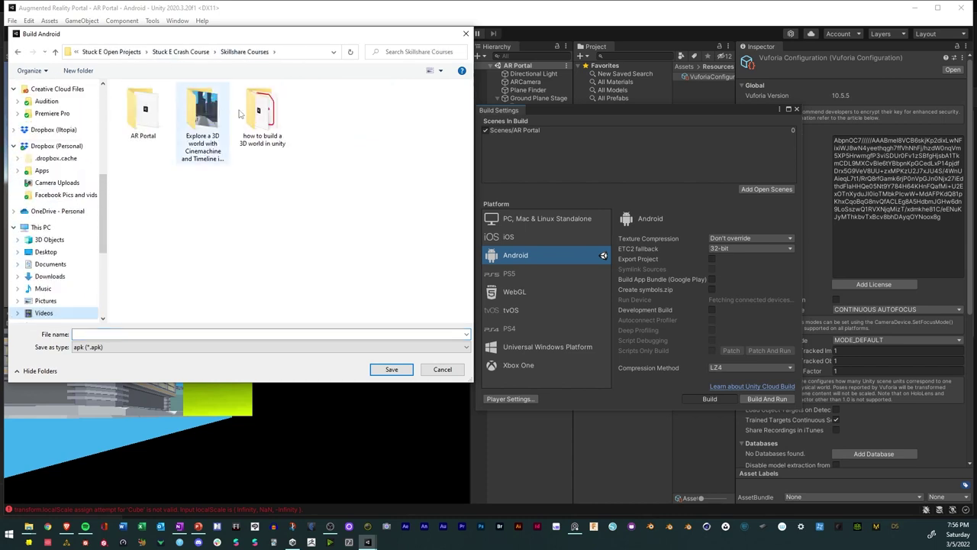
{"action": "double_click", "coordinate": [143, 111]}
{"action": "left_click", "coordinate": [107, 334]}
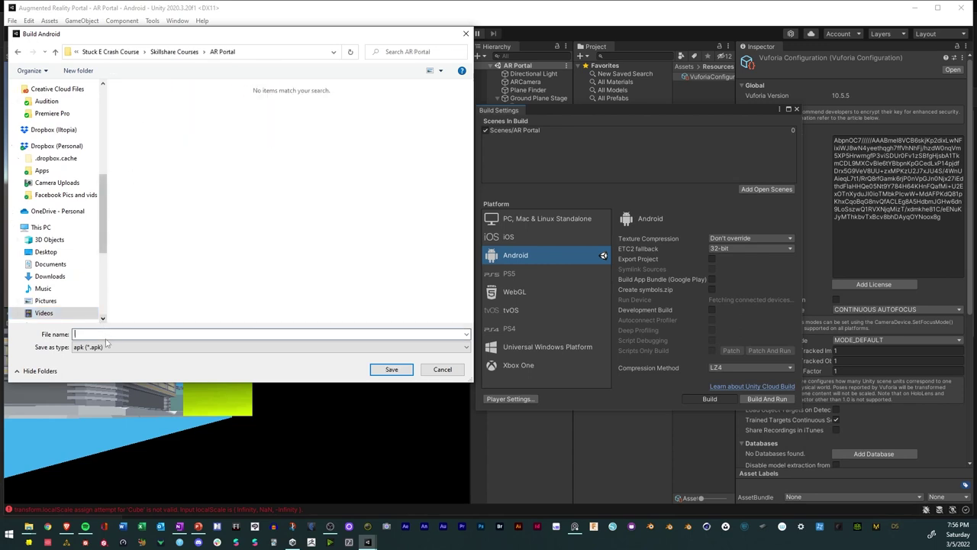
{"action": "type", "text": "ARPortal_01"}
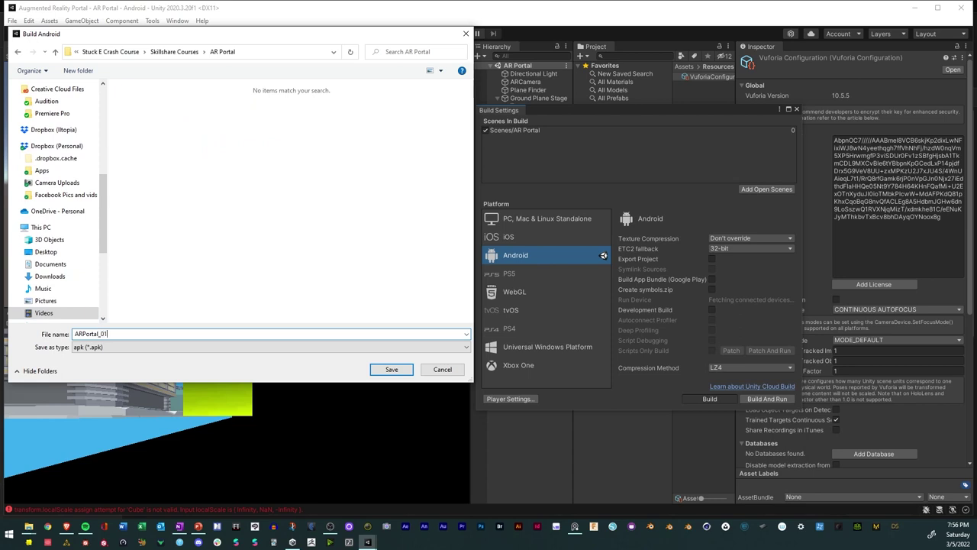
{"action": "left_click", "coordinate": [382, 368]}
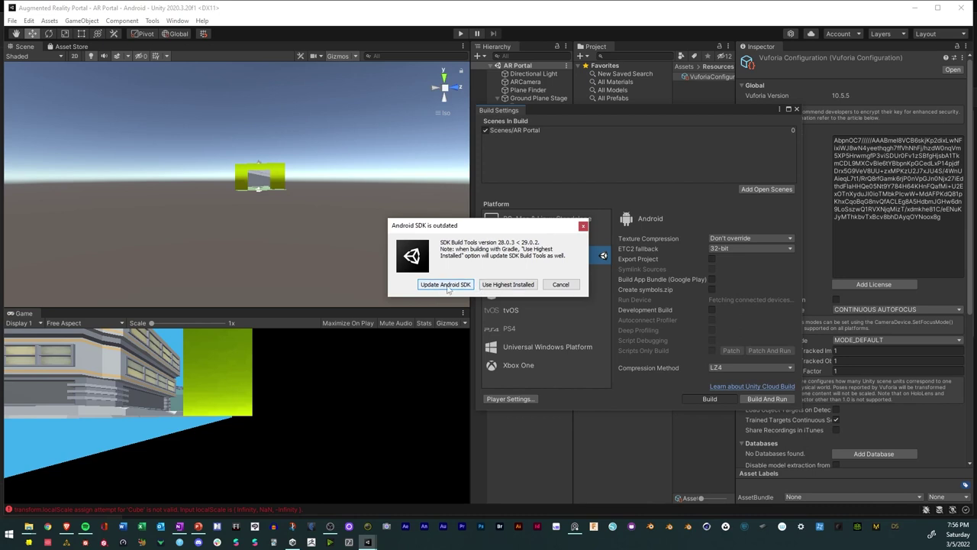
Update the outdated Android SDK so the ARPortal_01 build can finish
{"action": "left_click", "coordinate": [446, 284]}
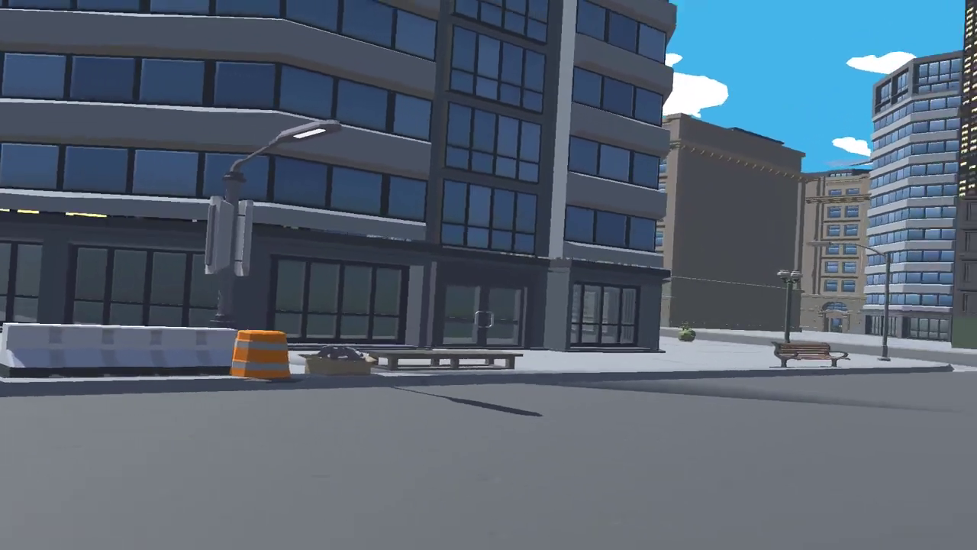
Walk along the sidewalk past the bench, looking up at the tall buildings, to the corner building's stairs
{"action": "key", "text": "w"}
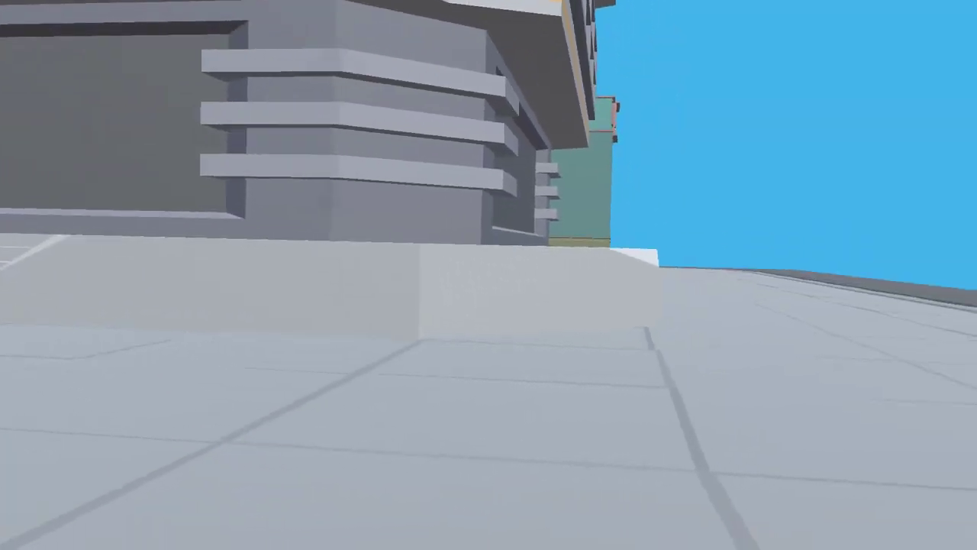
{"action": "key", "text": "w"}
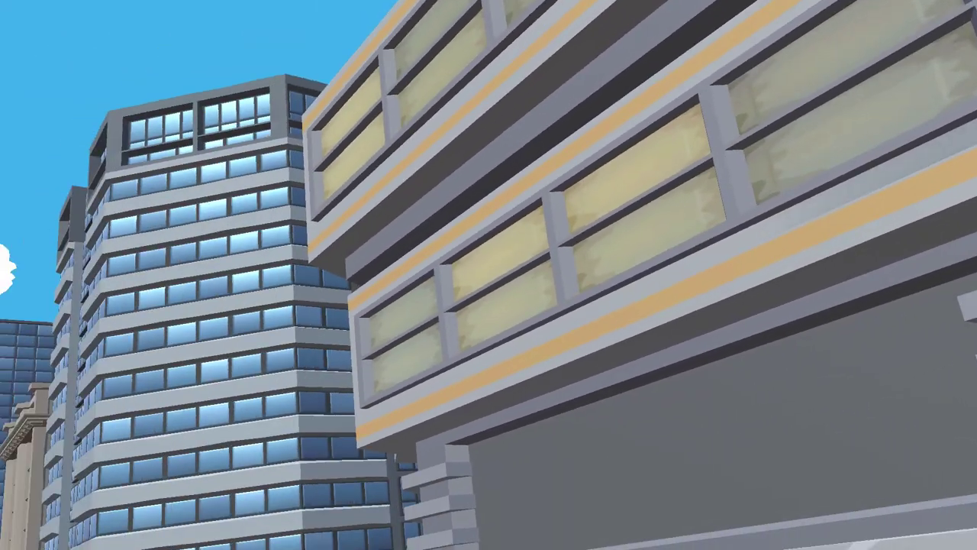
{"action": "key", "text": "w"}
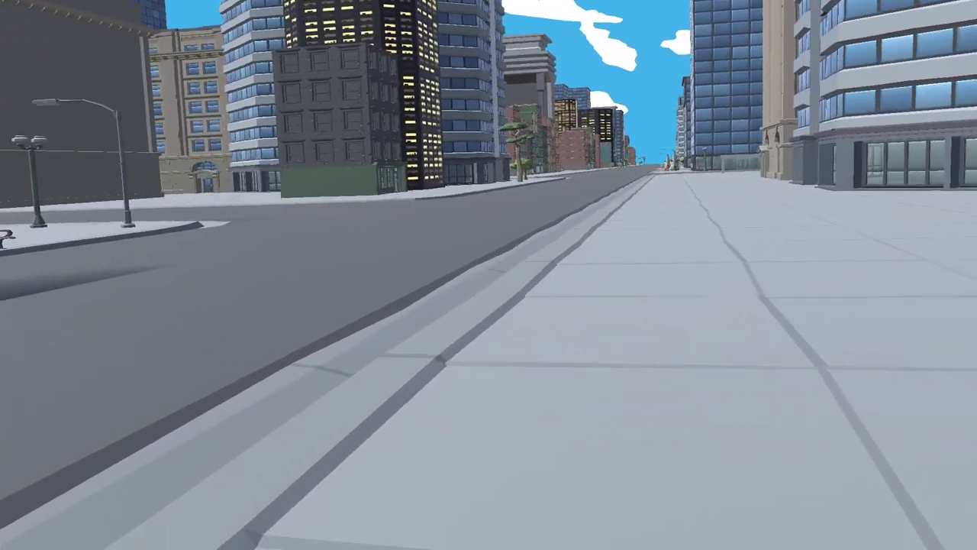
{"action": "key", "text": "w"}
{"action": "key", "text": "w"}
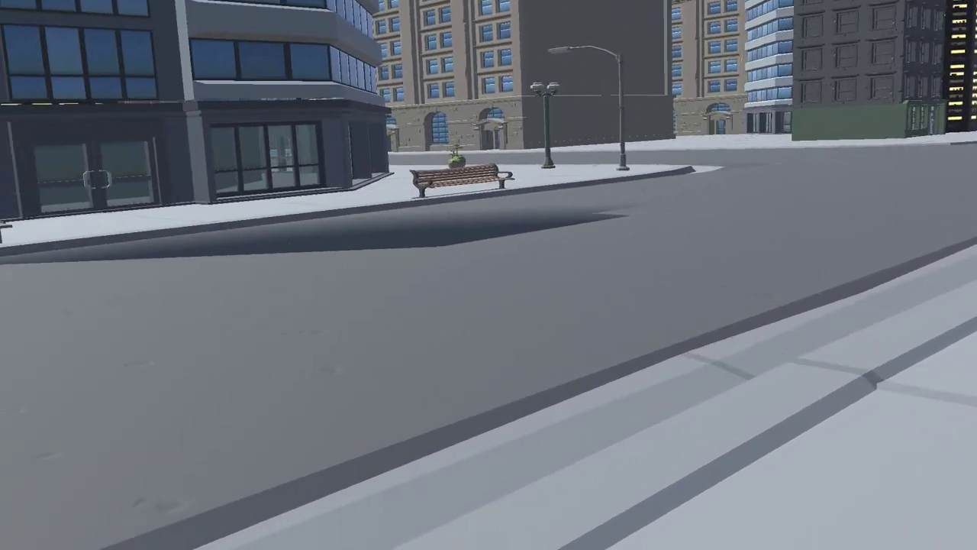
{"action": "key", "text": "w"}
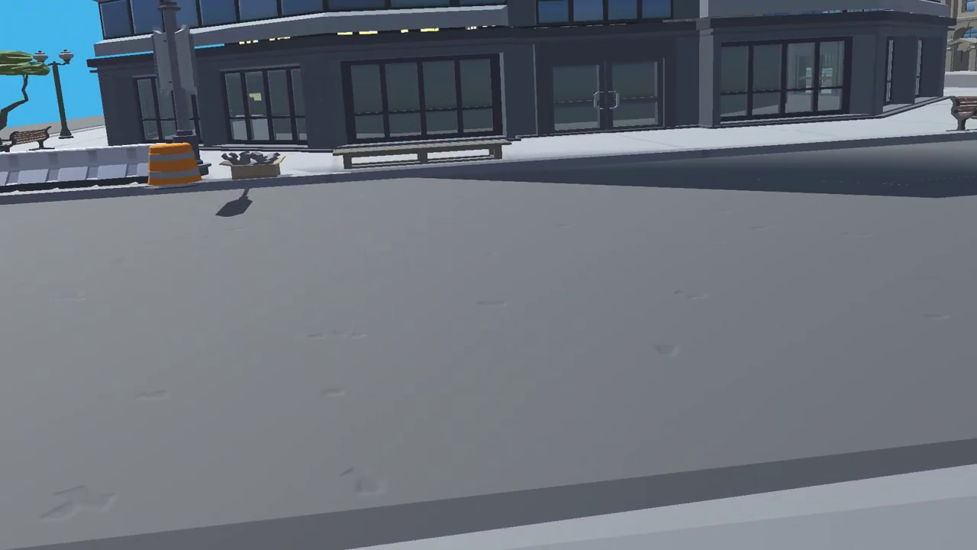
{"action": "key", "text": "w"}
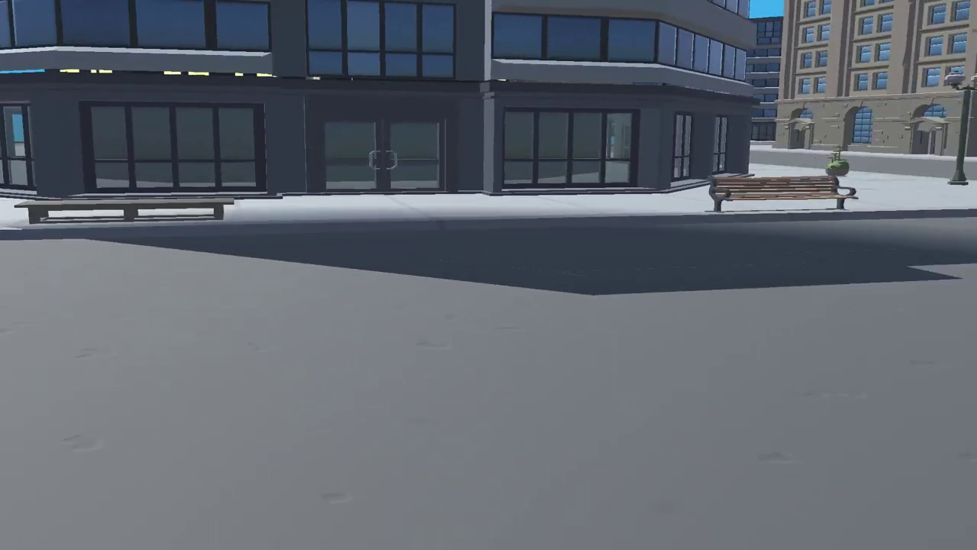
{"action": "key", "text": "w"}
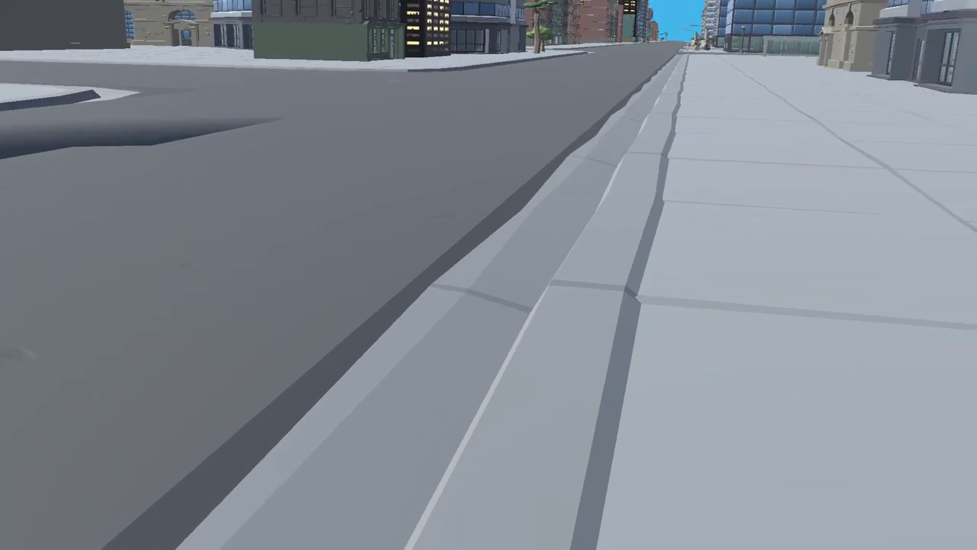
{"action": "key", "text": "w"}
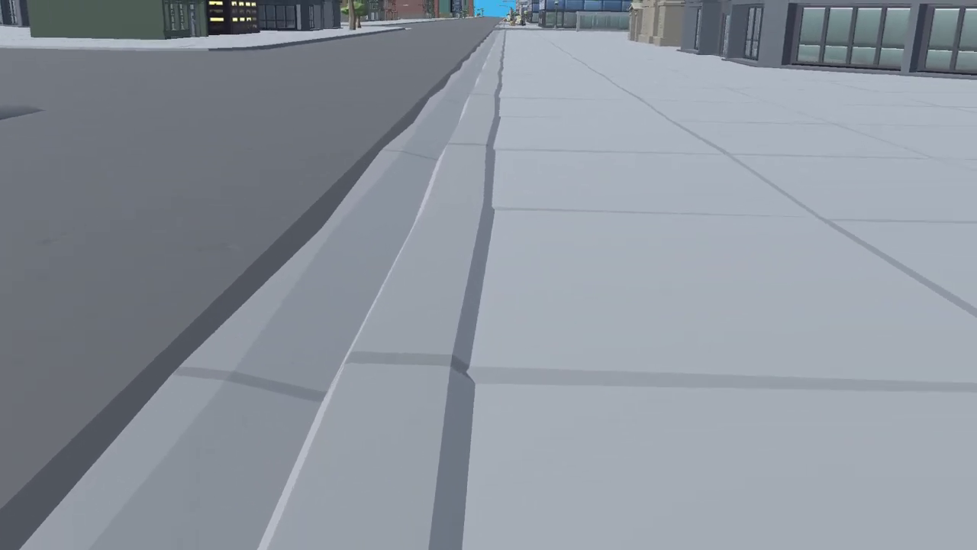
{"action": "key", "text": "w"}
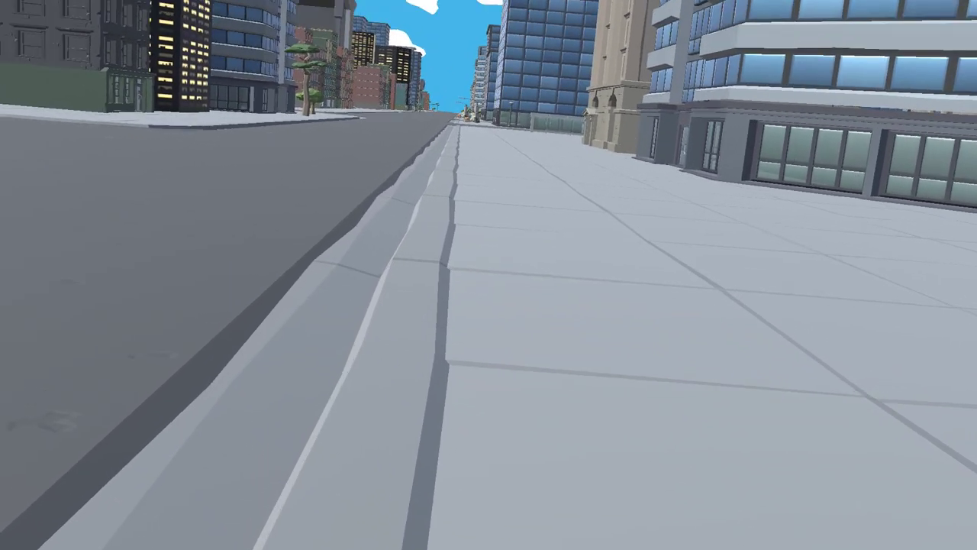
{"action": "key", "text": "w"}
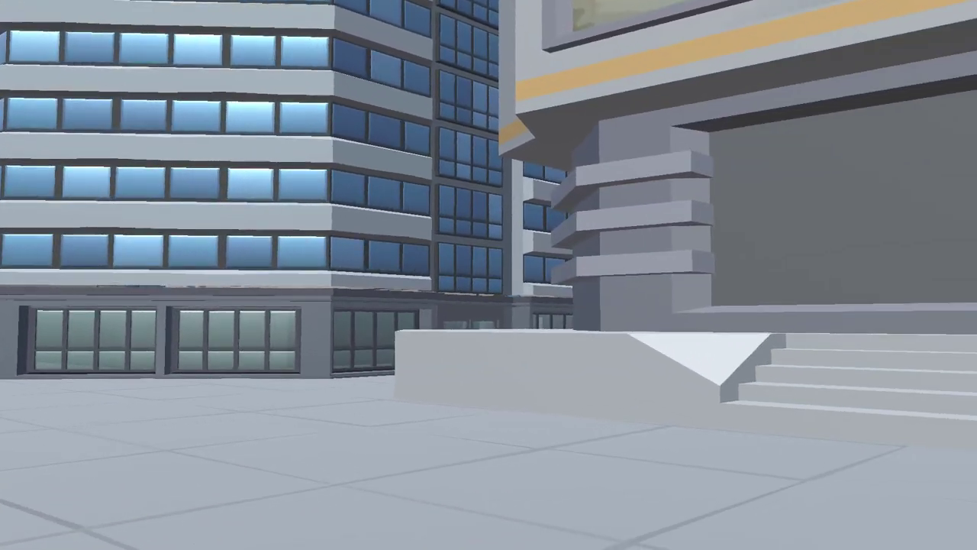
Walk into the street, turn left into the intersection, and look around the corner buildings and skyline
{"action": "key", "text": "w"}
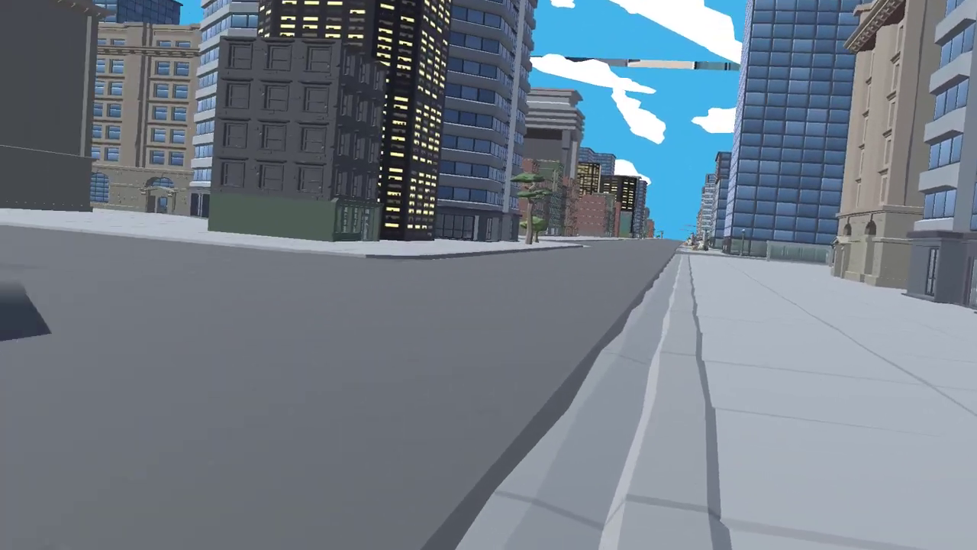
{"action": "key", "text": "w"}
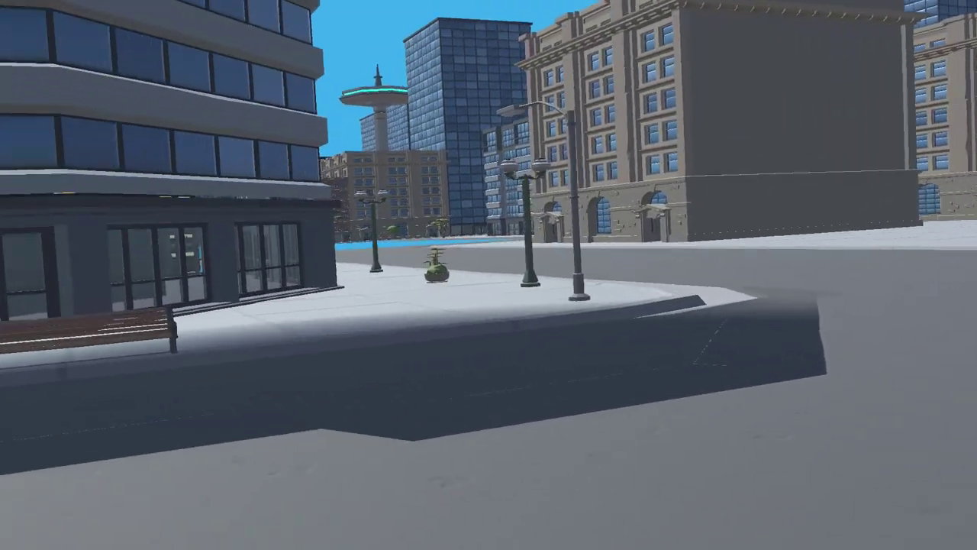
{"action": "key", "text": "w"}
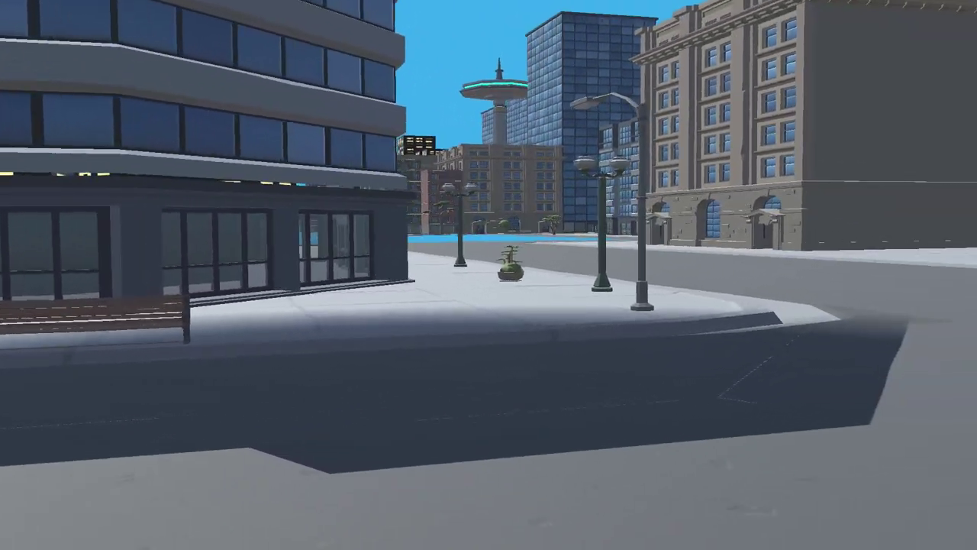
{"action": "key", "text": "w"}
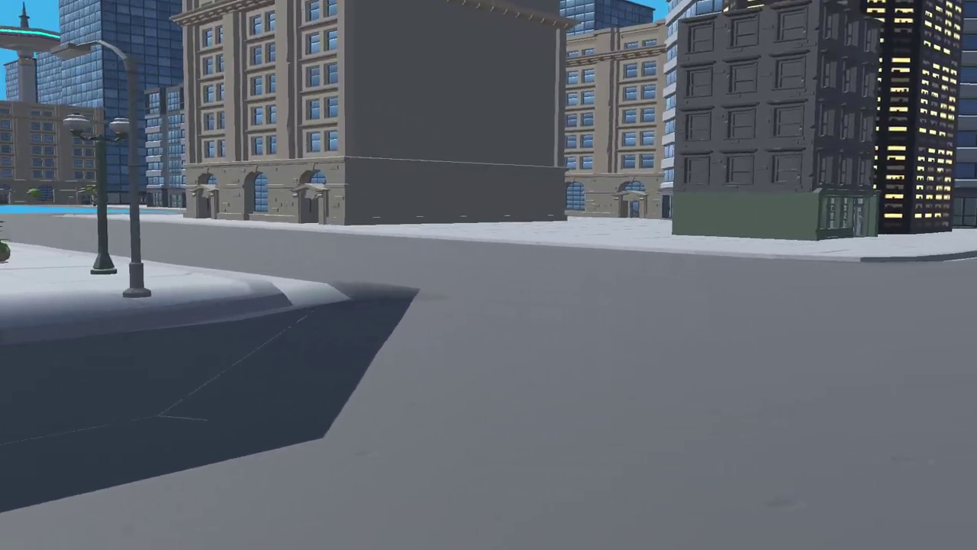
{"action": "key", "text": "w"}
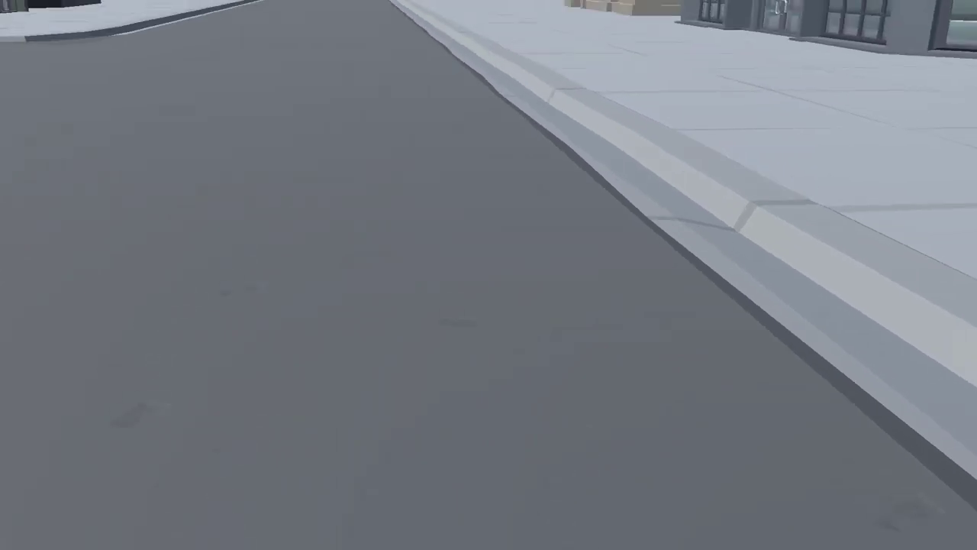
{"action": "key", "text": "w"}
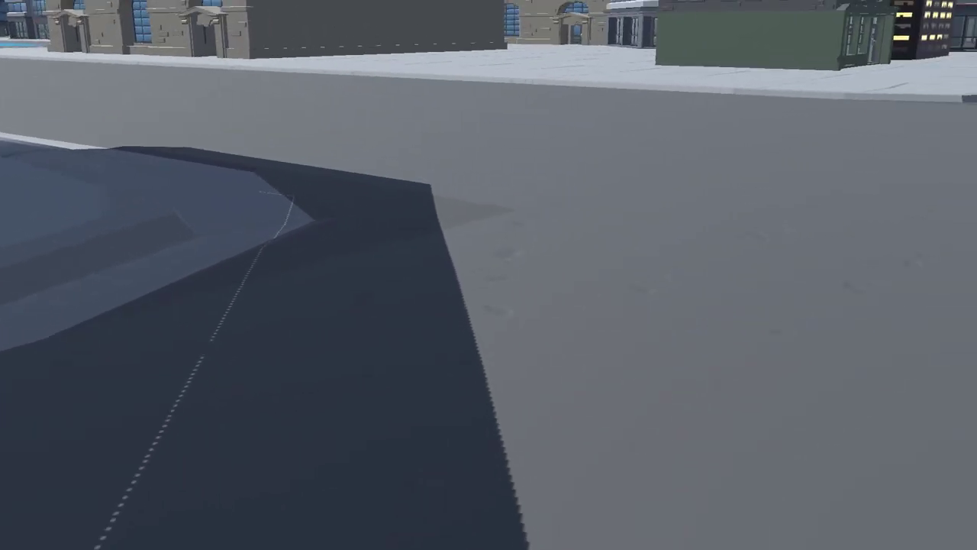
{"action": "key", "text": "w"}
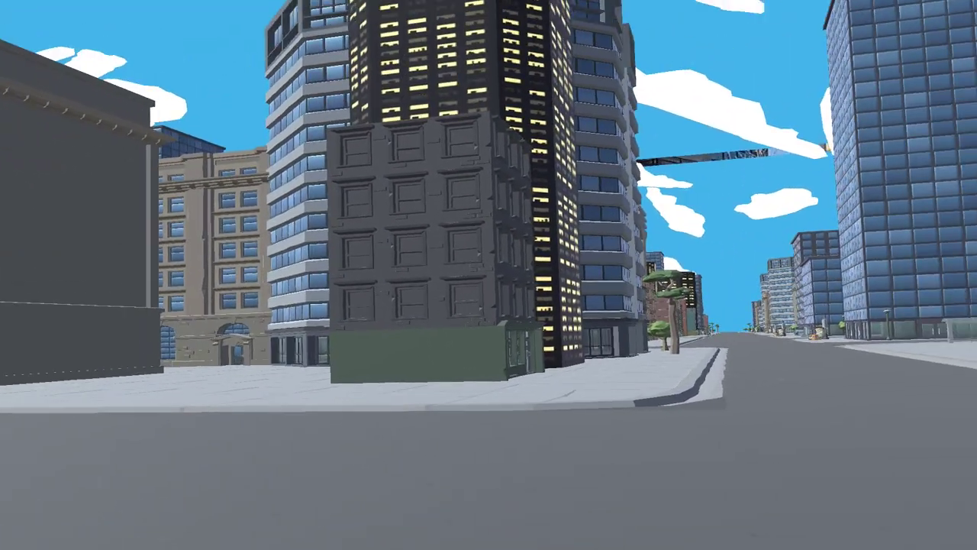
{"action": "key", "text": "w"}
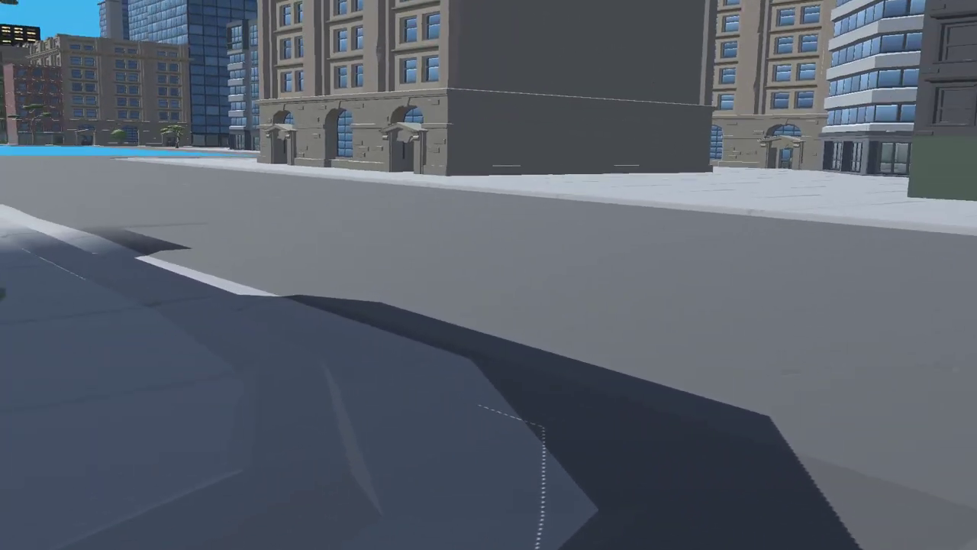
{"action": "key", "text": "w"}
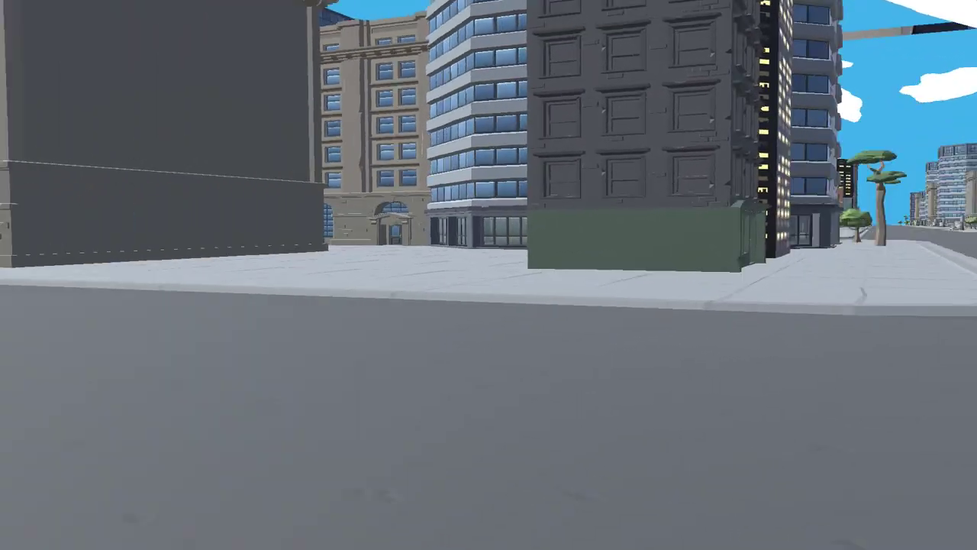
{"action": "key", "text": "w"}
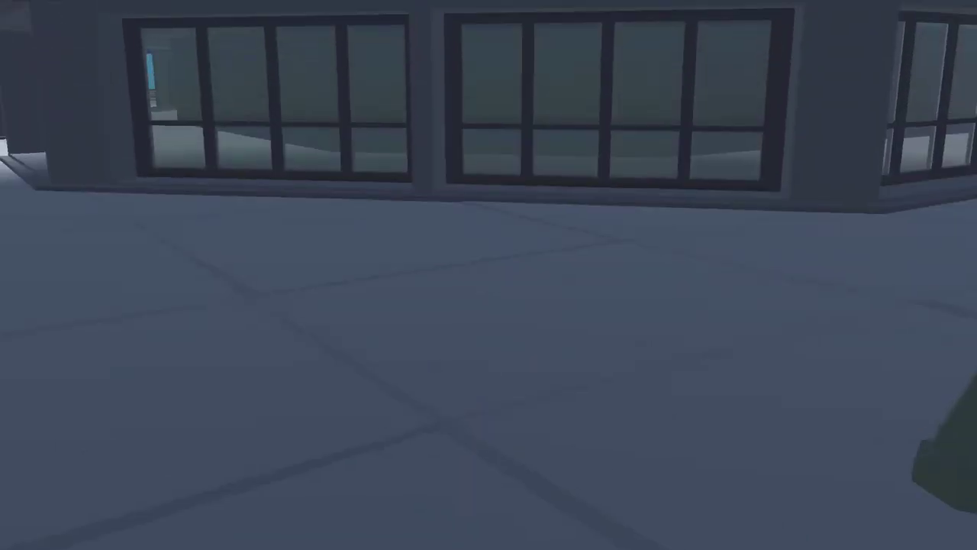
Walk along the sidewalk past the potted plant and lamp post, then across the plaza to the curb
{"action": "key", "text": "w"}
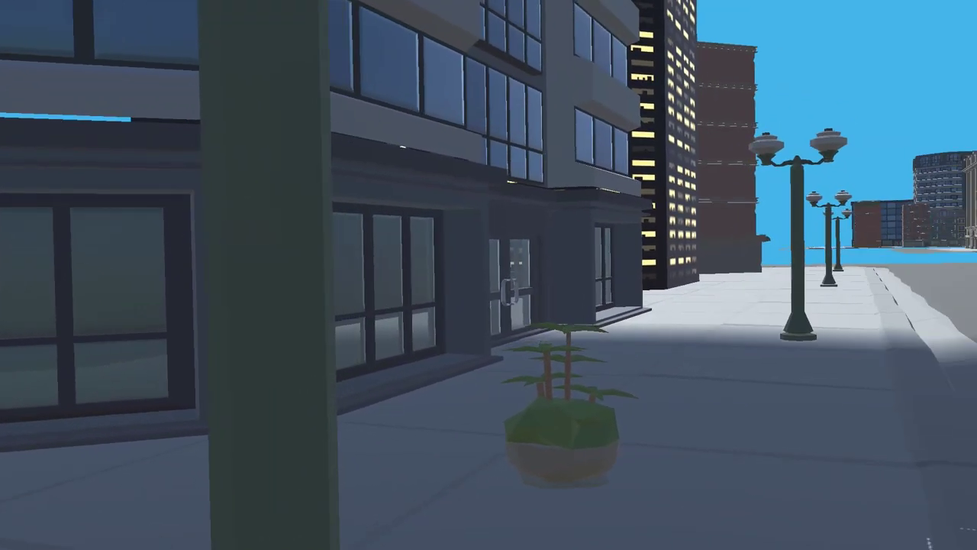
{"action": "key", "text": "w"}
{"action": "key", "text": "w"}
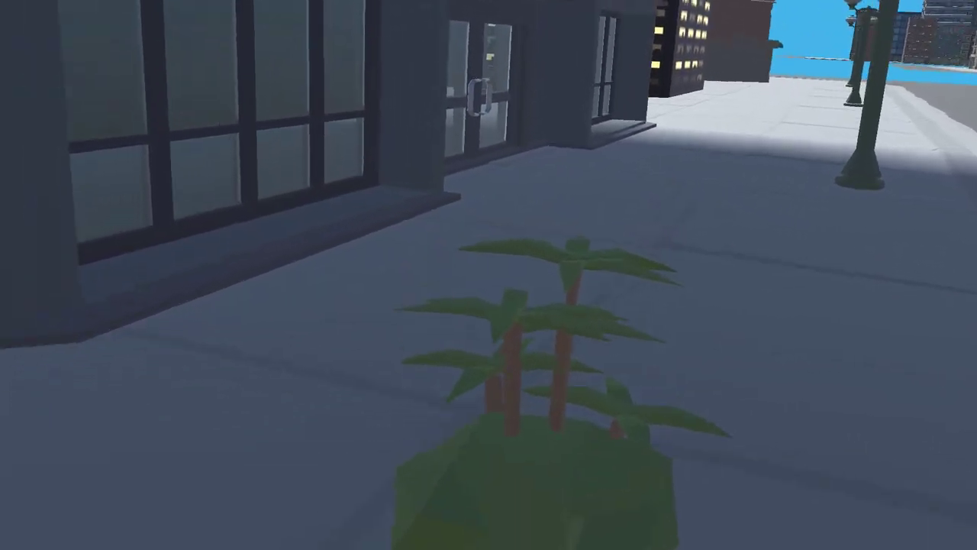
{"action": "key", "text": "w"}
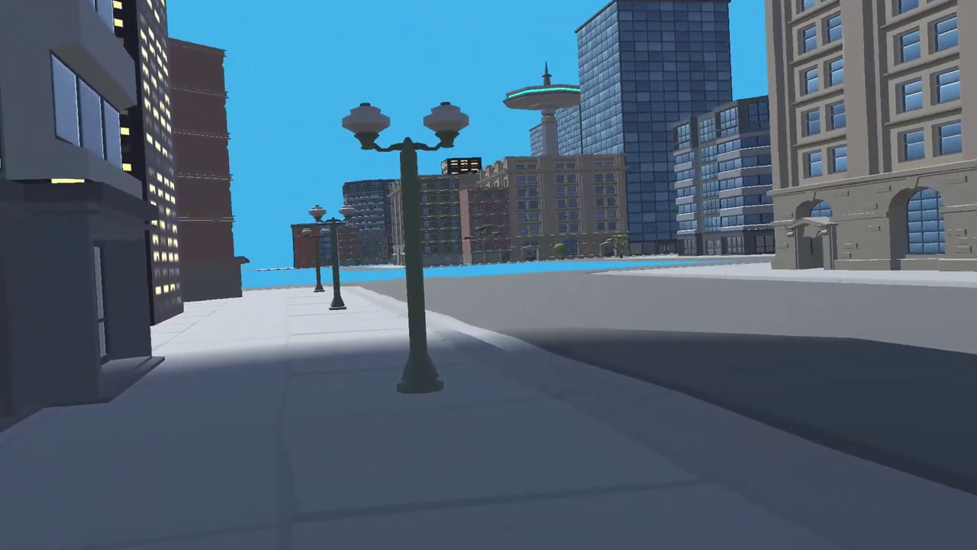
{"action": "key", "text": "w"}
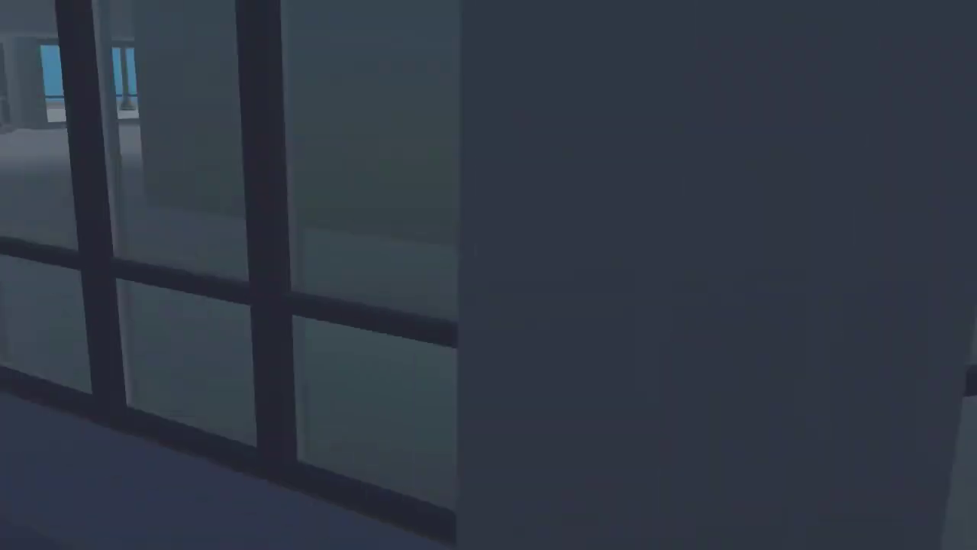
{"action": "key", "text": "w"}
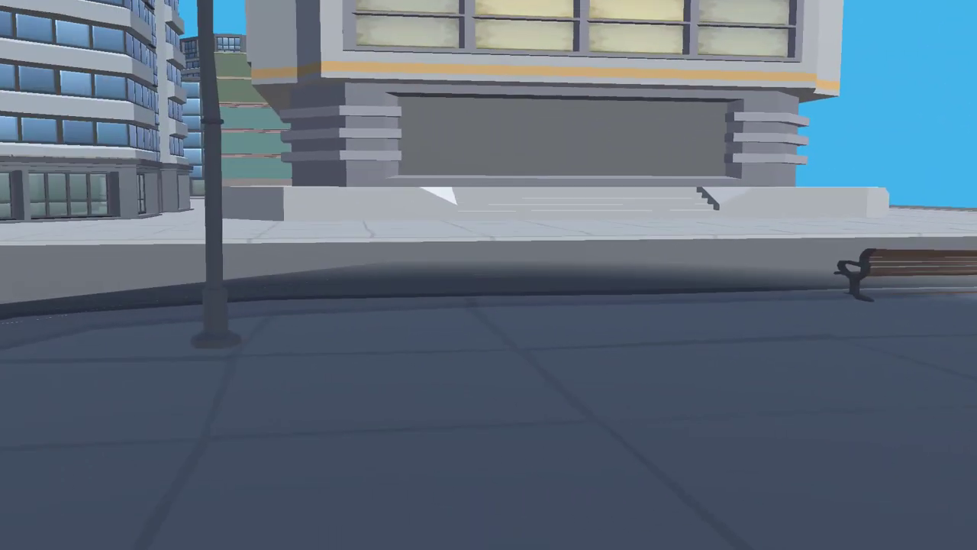
{"action": "key", "text": "w"}
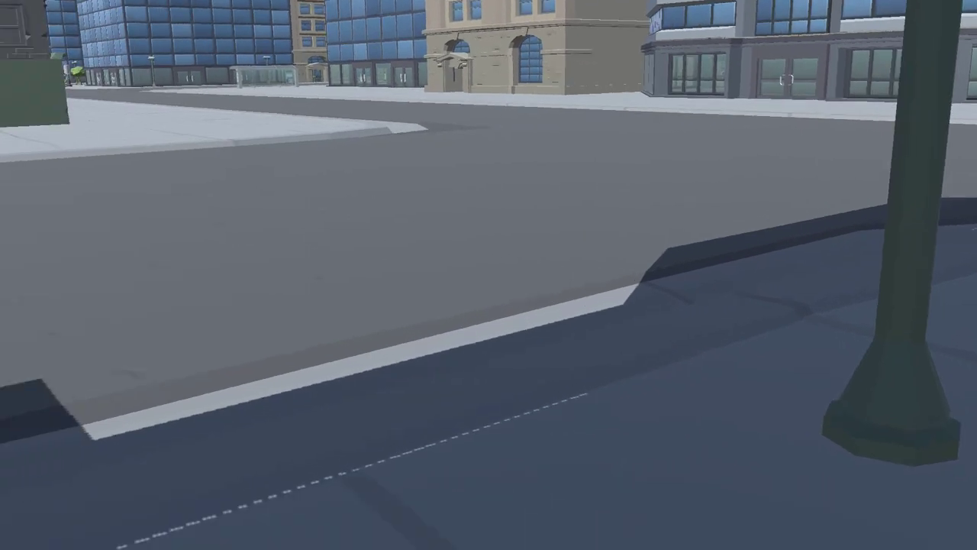
Cross the road toward the glass and grey office buildings, then back away from them
{"action": "key", "text": "w"}
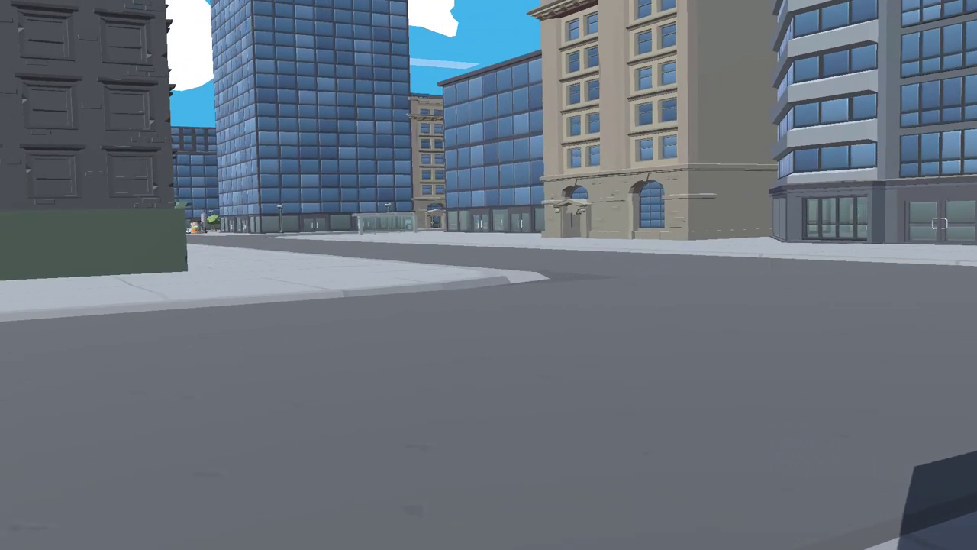
{"action": "key", "text": "w"}
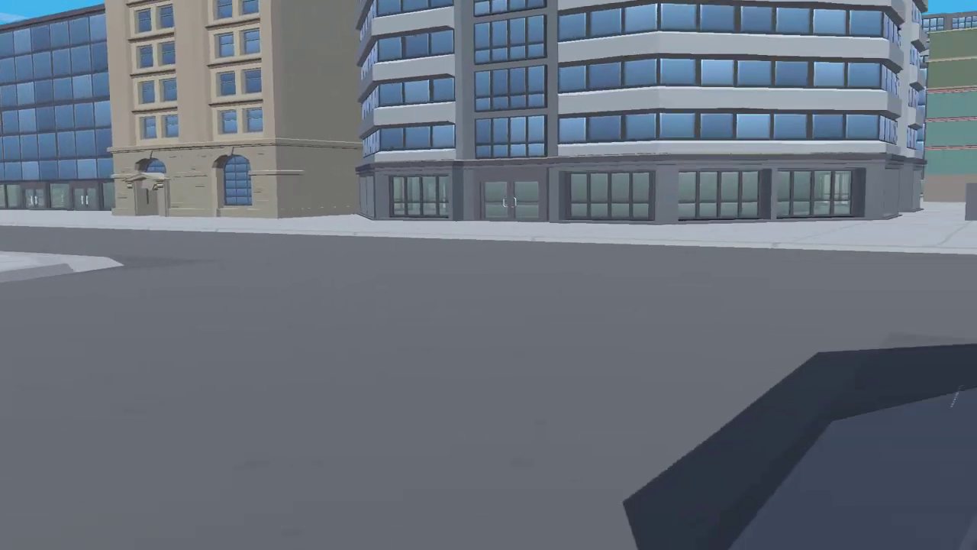
{"action": "key", "text": "w"}
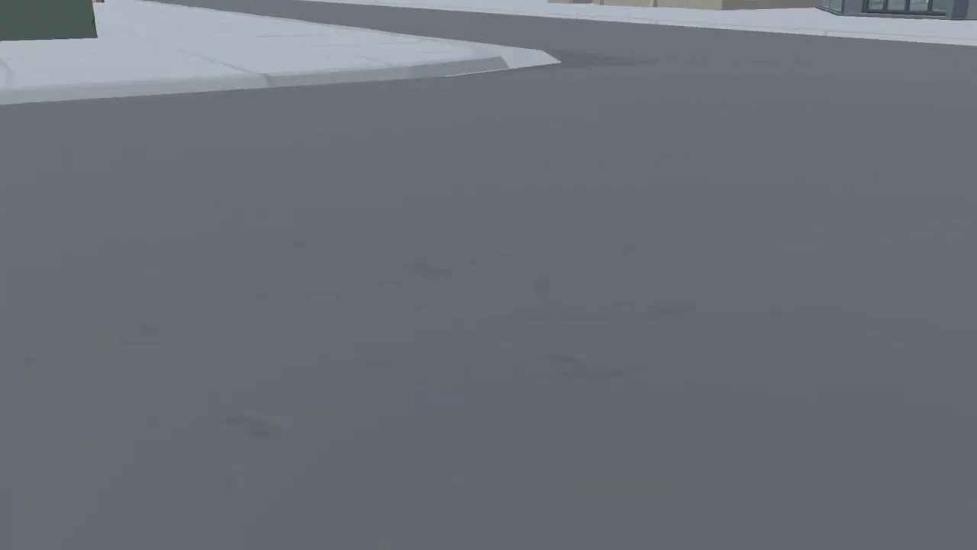
{"action": "key", "text": "w"}
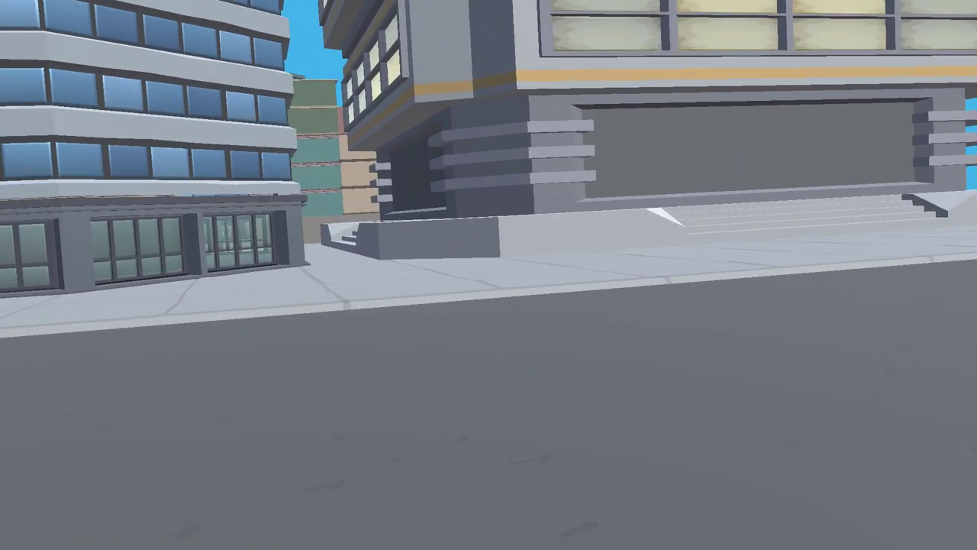
{"action": "key", "text": "w"}
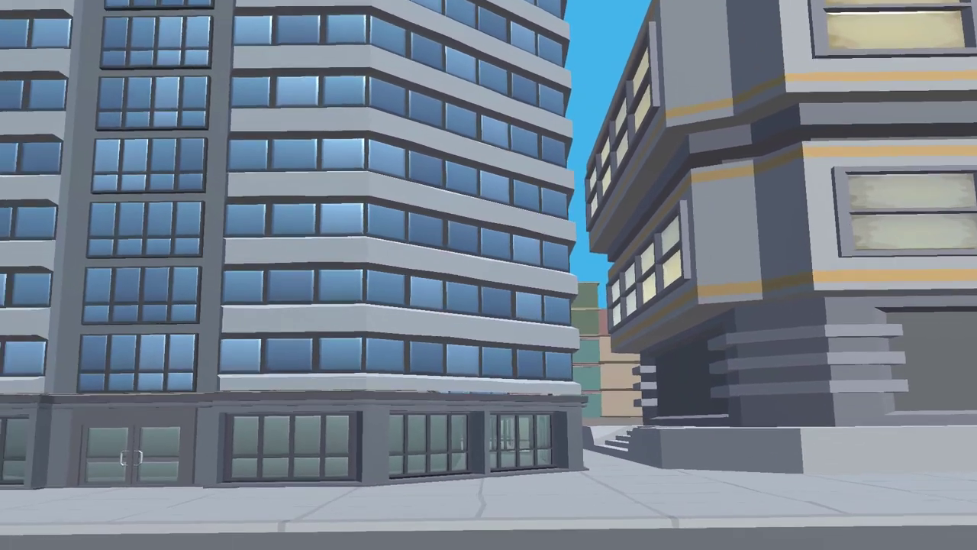
{"action": "key", "text": "s"}
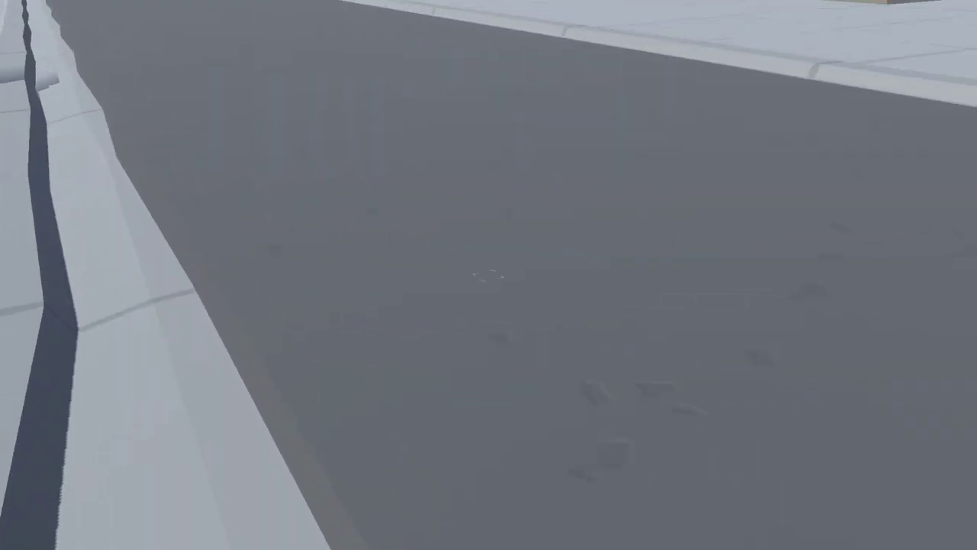
{"action": "key", "text": "w"}
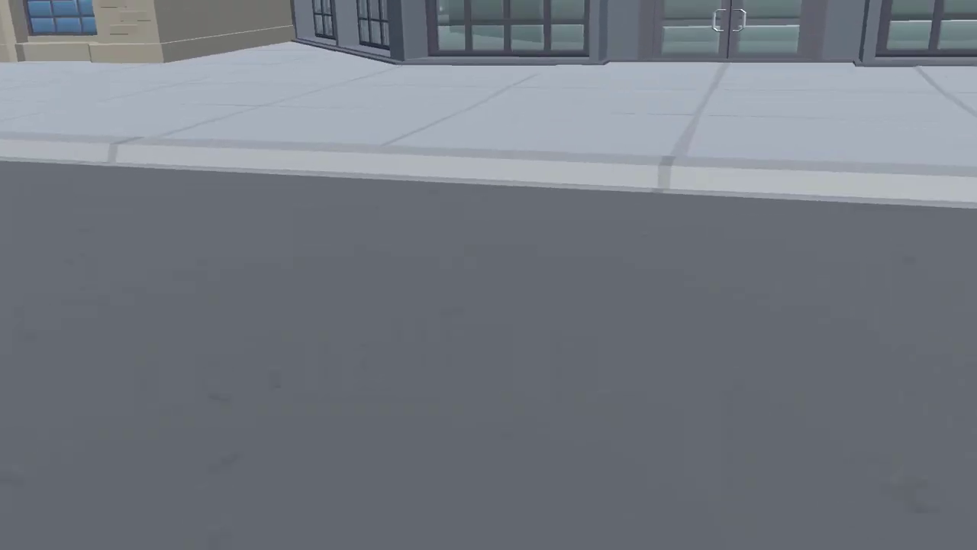
{"action": "key", "text": "s"}
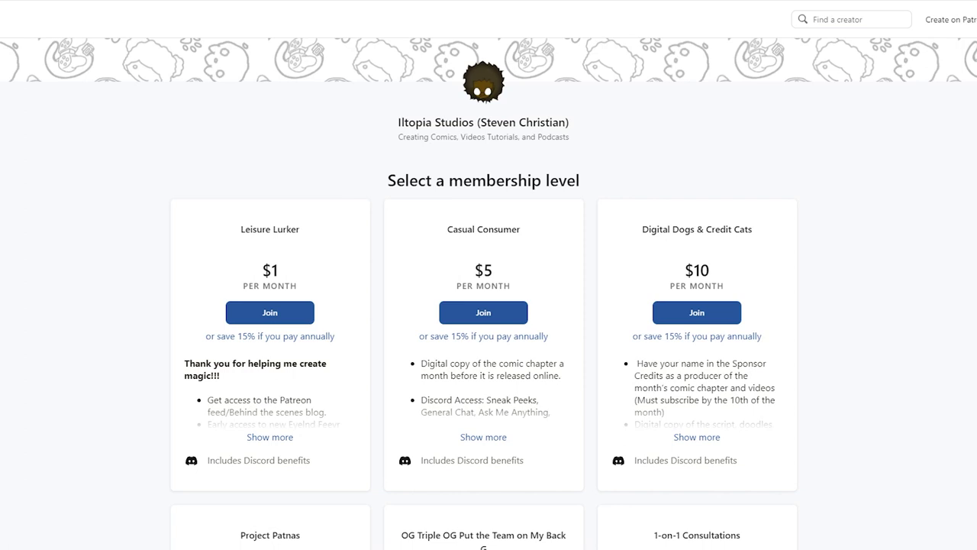
{"action": "scroll", "coordinate": [488, 293], "scroll_direction": "down", "scroll_amount": 4}
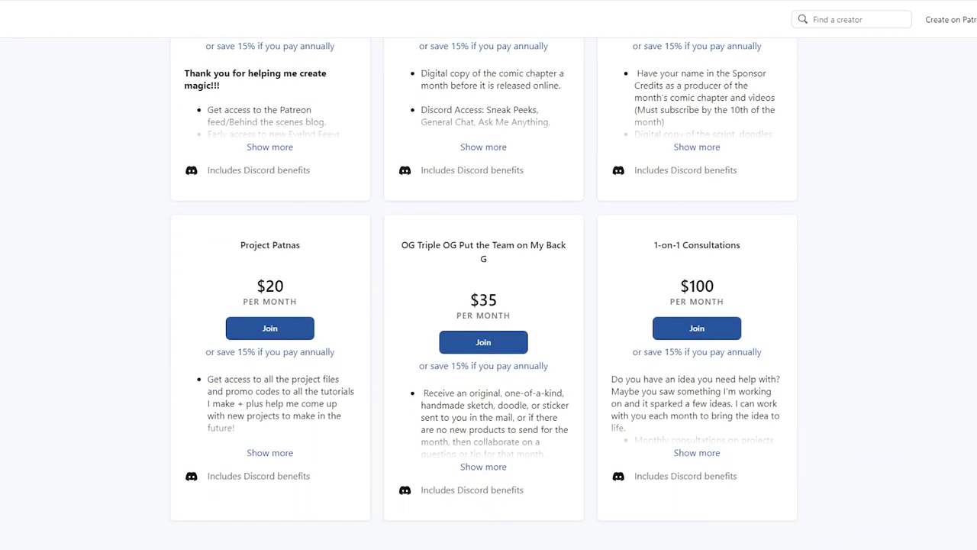
{"action": "scroll", "coordinate": [489, 293], "scroll_direction": "up", "scroll_amount": 6}
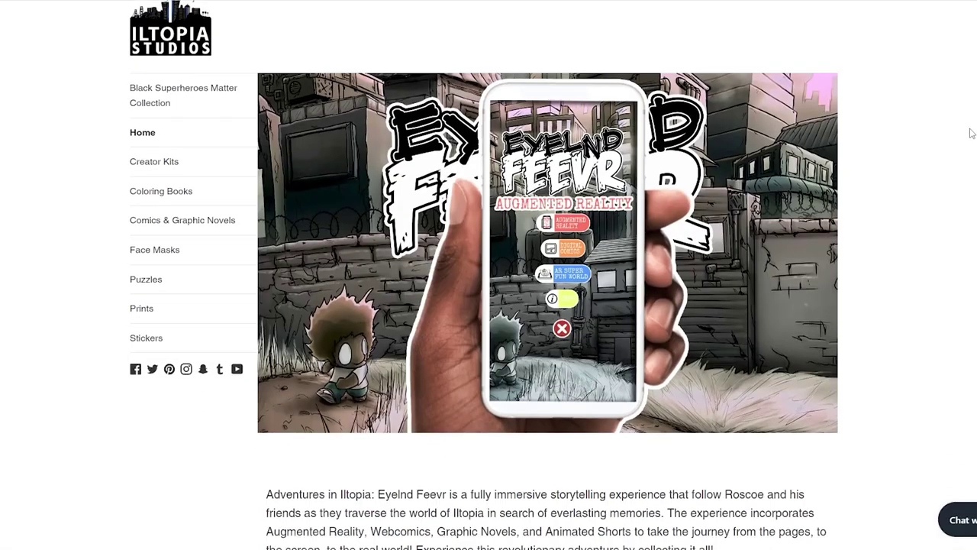
Scroll the Iltopia shop page past products, merch and AR videos to 'Other Stuff from Iltopia!'
{"action": "scroll", "coordinate": [971, 133], "scroll_direction": "down", "scroll_amount": 3}
{"action": "scroll", "coordinate": [971, 133], "scroll_direction": "down", "scroll_amount": 6}
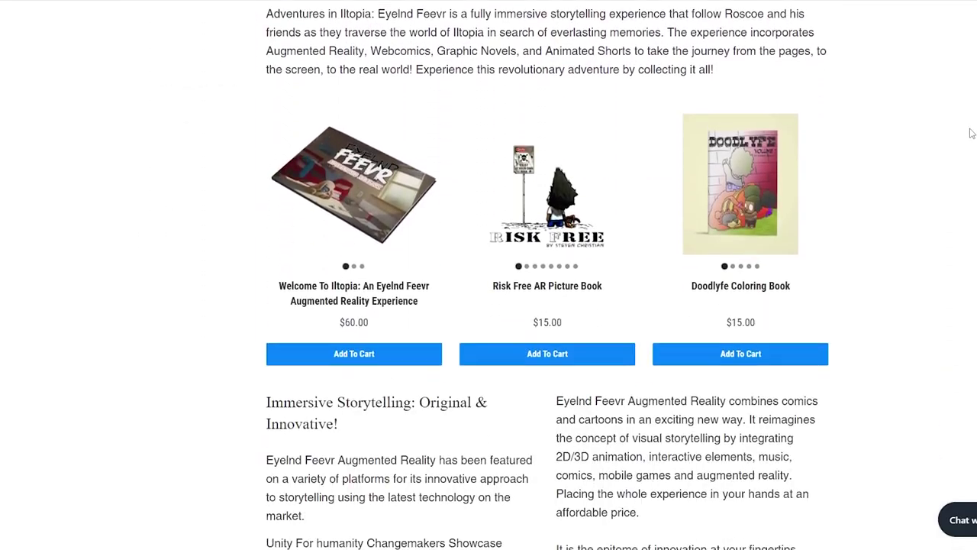
{"action": "scroll", "coordinate": [971, 133], "scroll_direction": "down", "scroll_amount": 6}
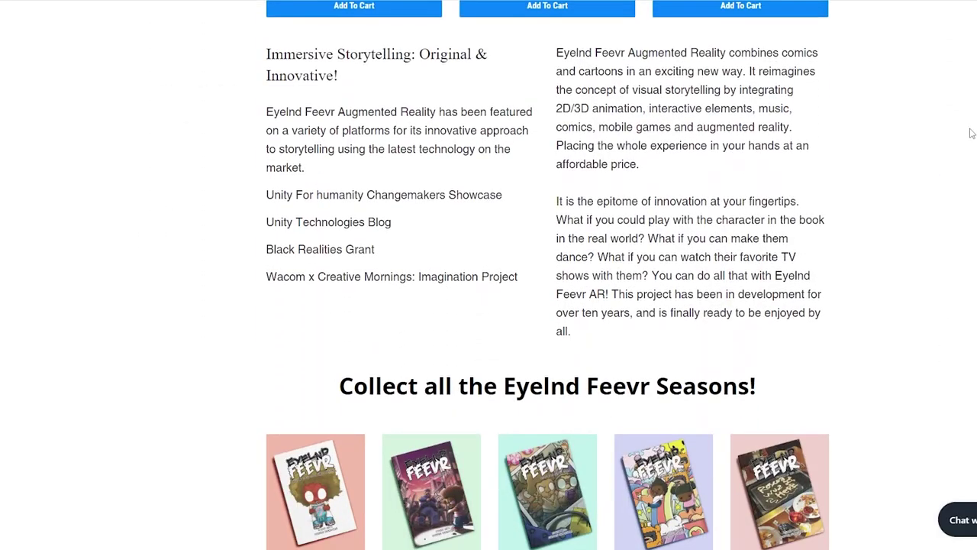
{"action": "scroll", "coordinate": [970, 134], "scroll_direction": "down", "scroll_amount": 6}
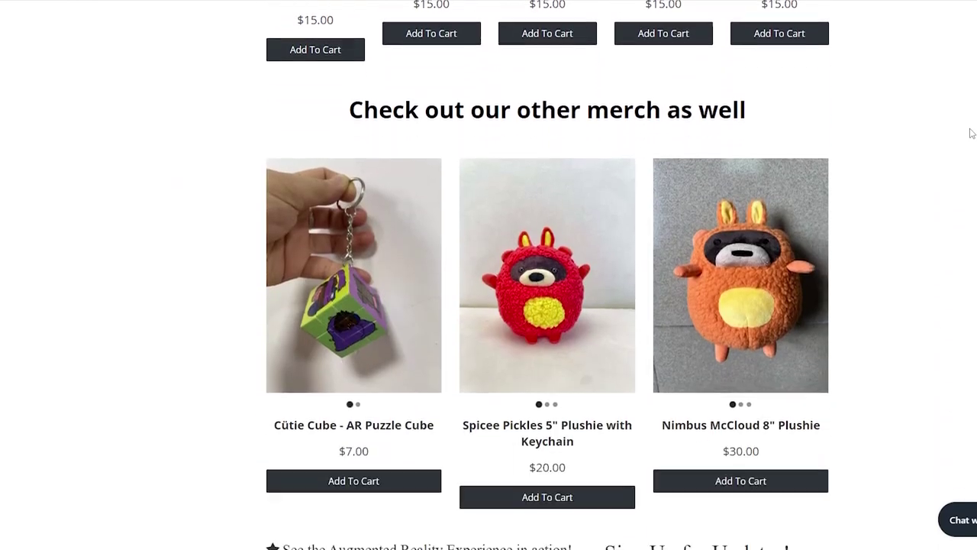
{"action": "scroll", "coordinate": [971, 134], "scroll_direction": "down", "scroll_amount": 7}
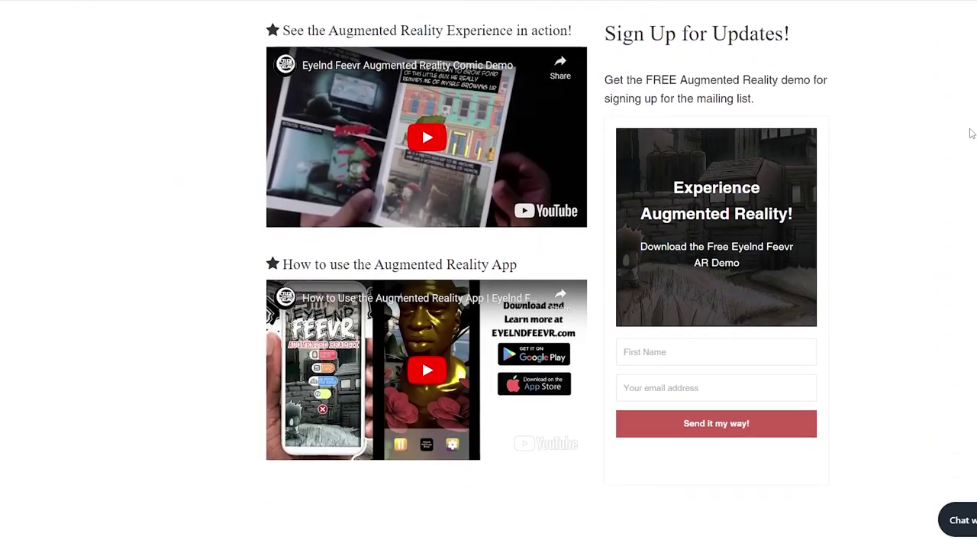
{"action": "scroll", "coordinate": [971, 134], "scroll_direction": "down", "scroll_amount": 5}
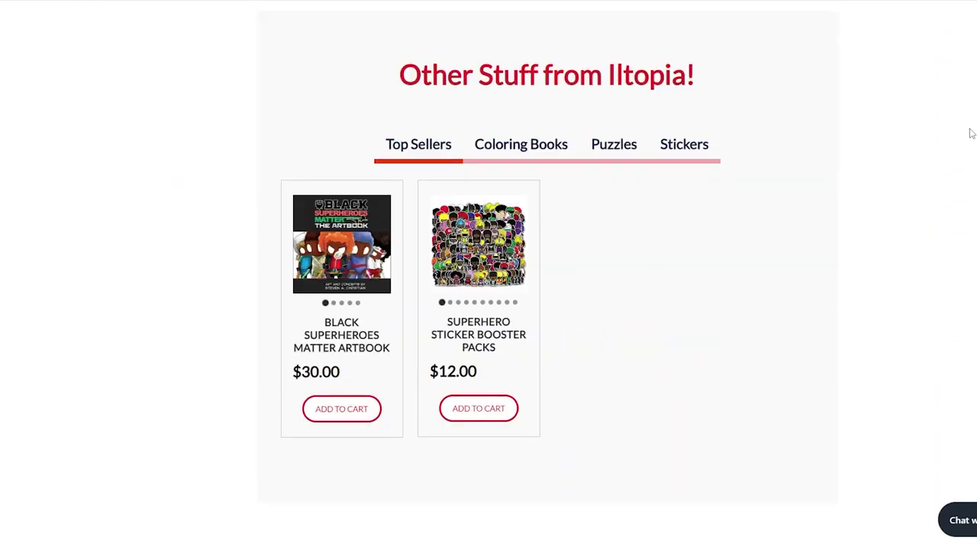